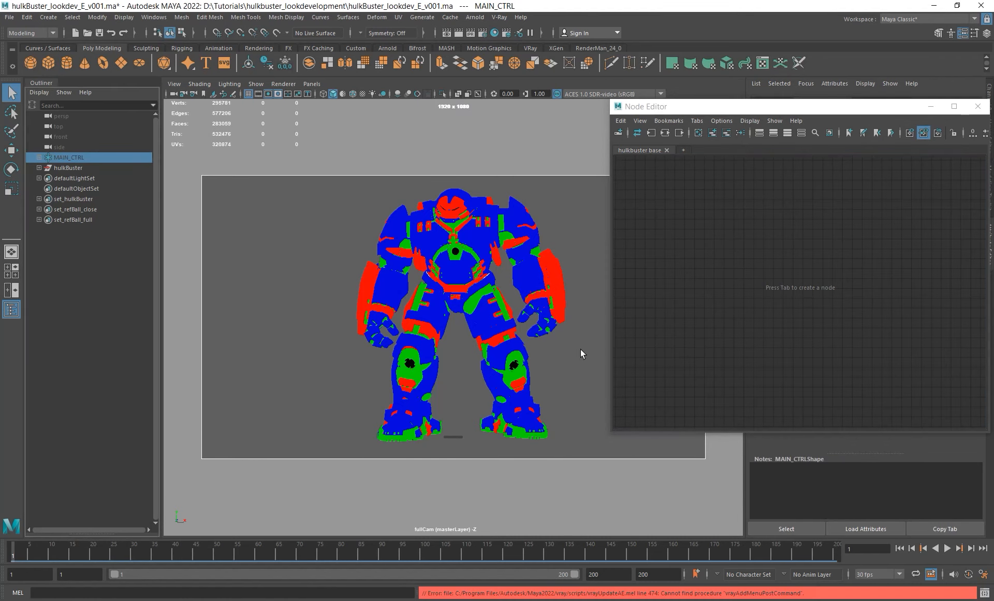
Step: Select all of the robot's meshes and move the Node Editor window clear of the attribute settings
click(580, 349)
drag(329, 151, 579, 485)
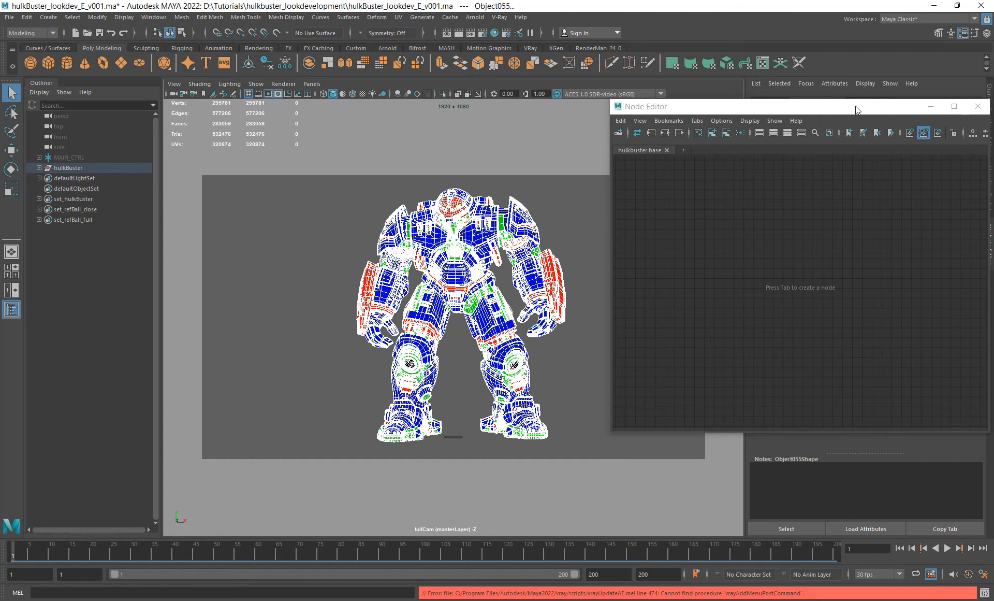
drag(857, 109, 820, 366)
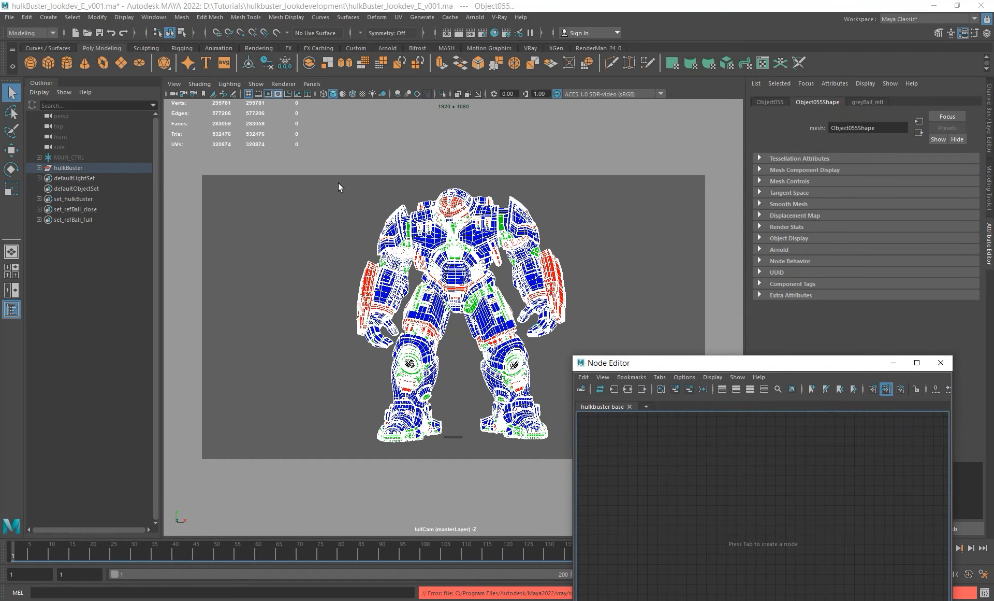
drag(327, 167, 581, 451)
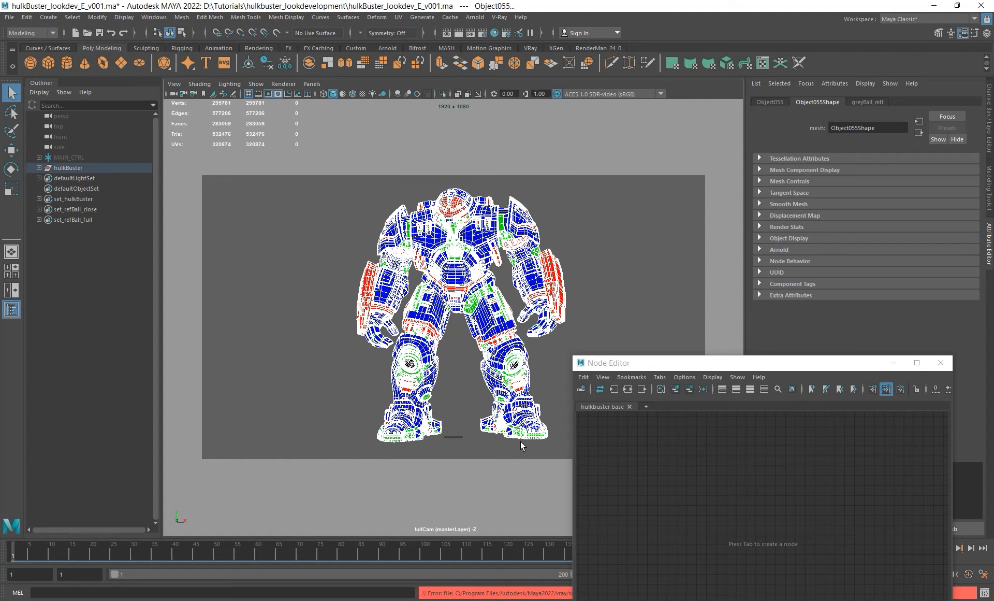
Step: Select the armour plate on the robot's left shoulder and expand its Arnold Subdivision settings
click(525, 220)
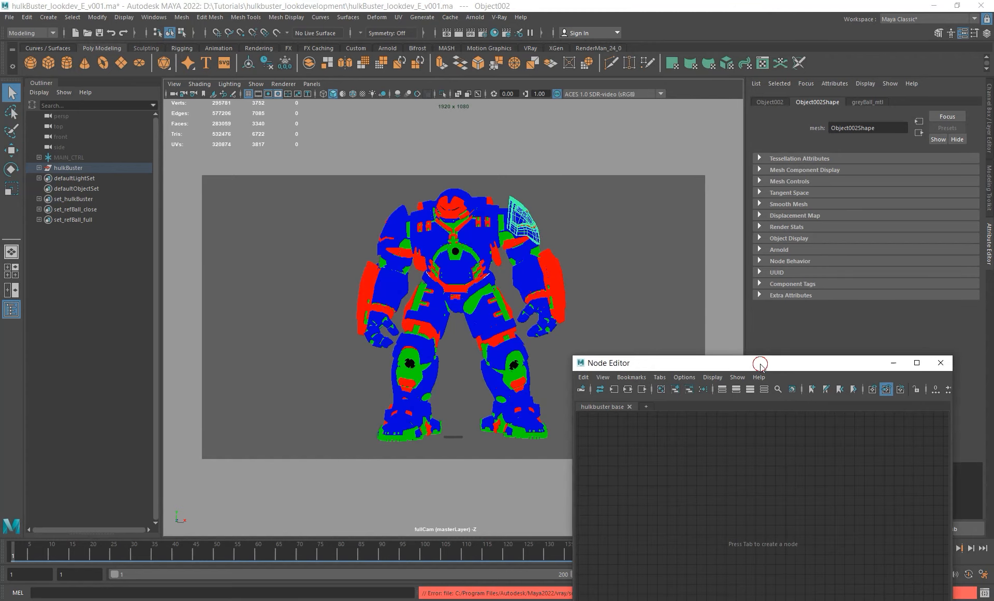
drag(757, 357, 746, 407)
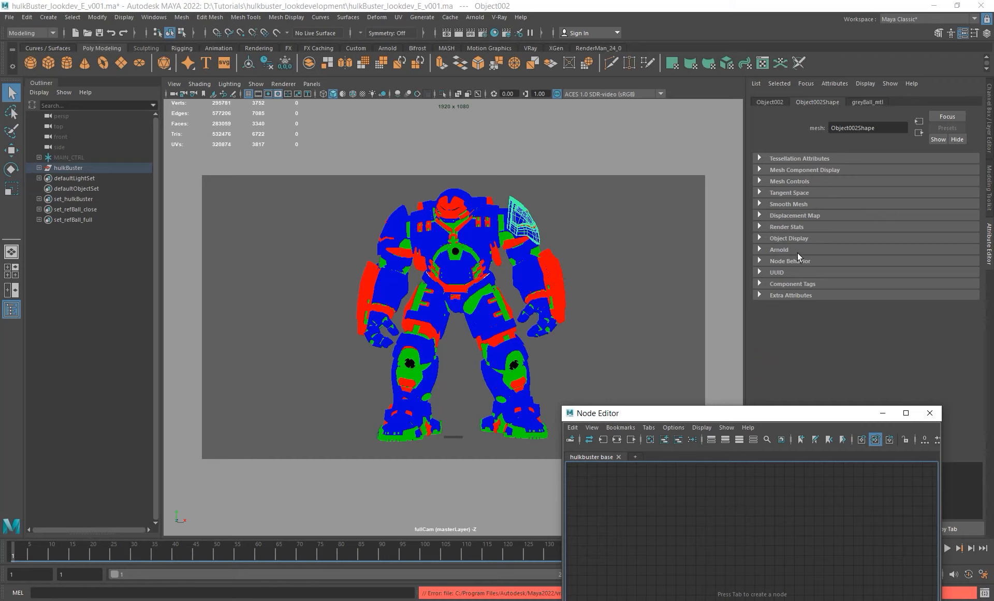
click(759, 249)
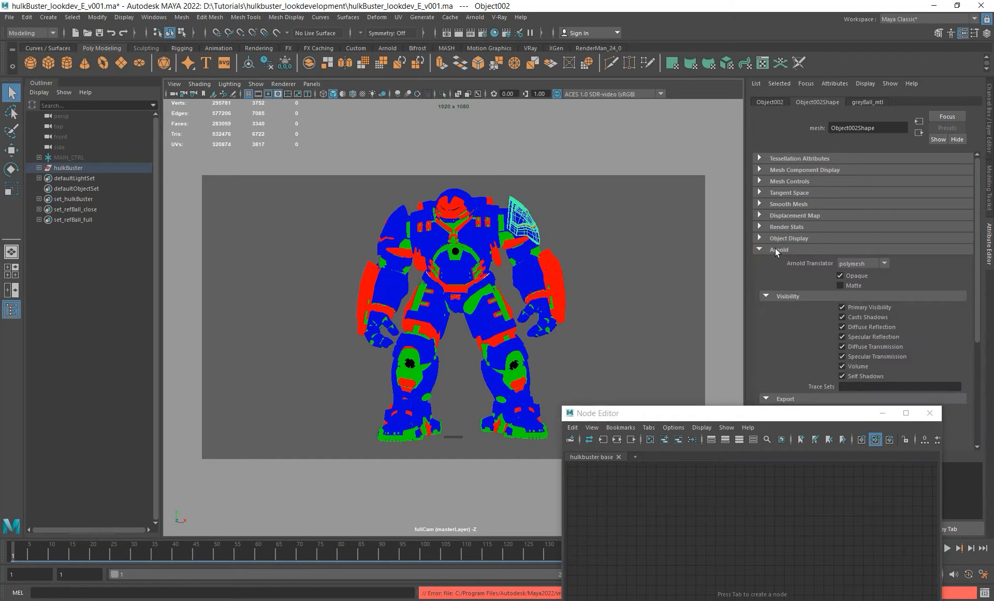
click(786, 240)
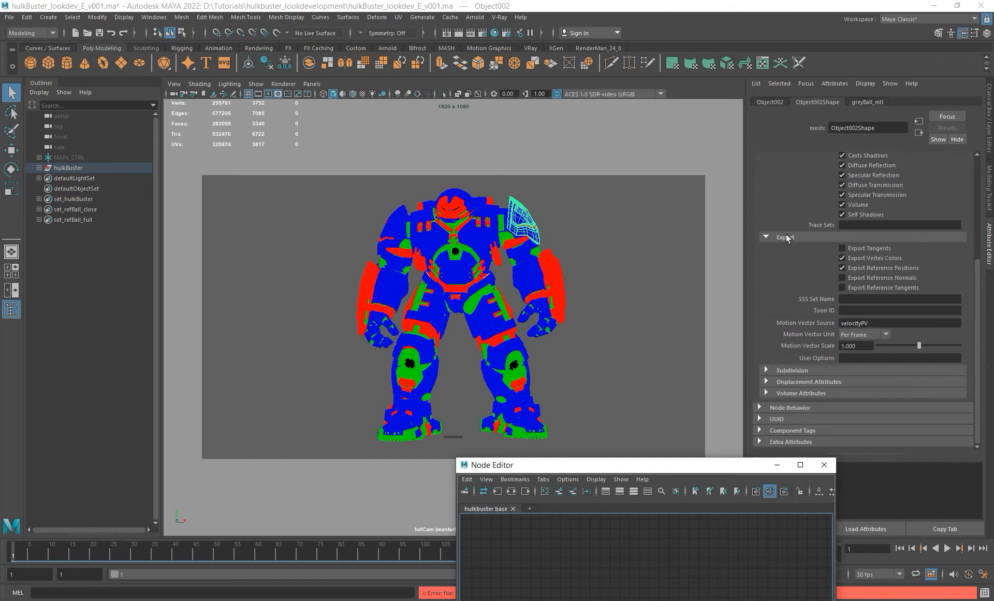
click(793, 370)
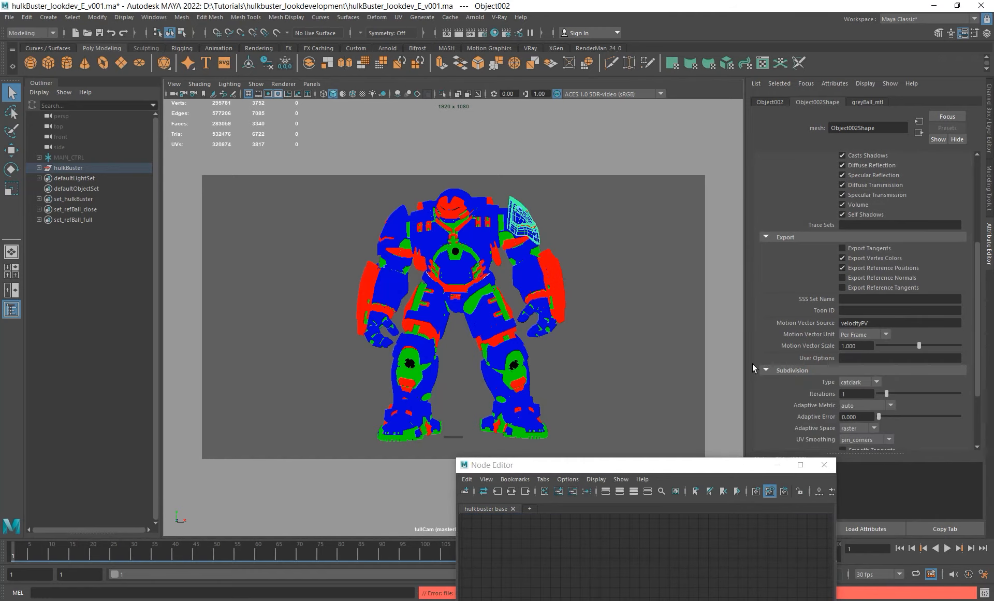
Step: Try subdivision type none on the shoulder plate and return it to catclark
scroll(806, 355, down, 3)
click(856, 318)
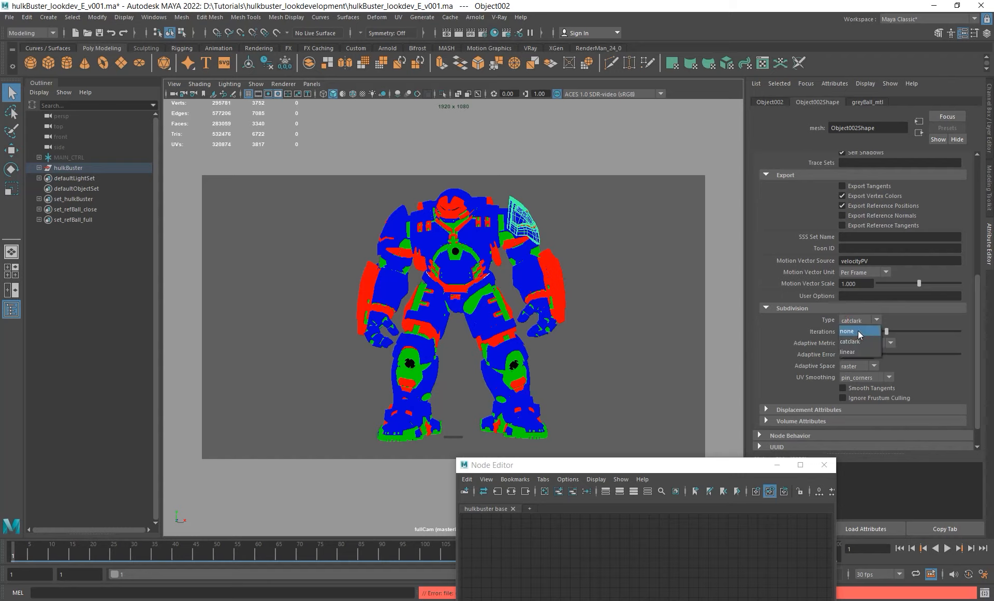
click(852, 331)
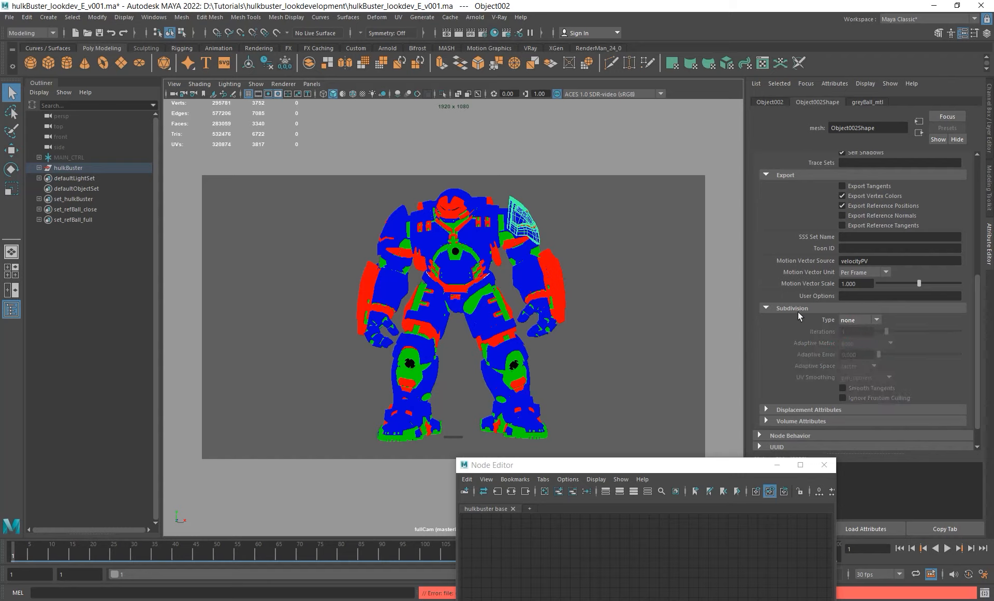
click(856, 320)
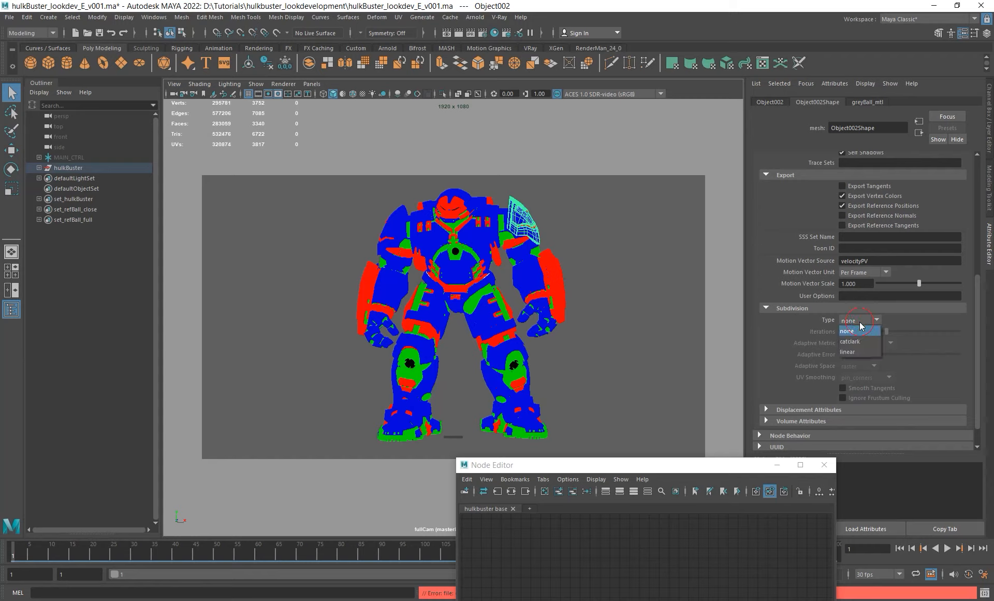
click(861, 340)
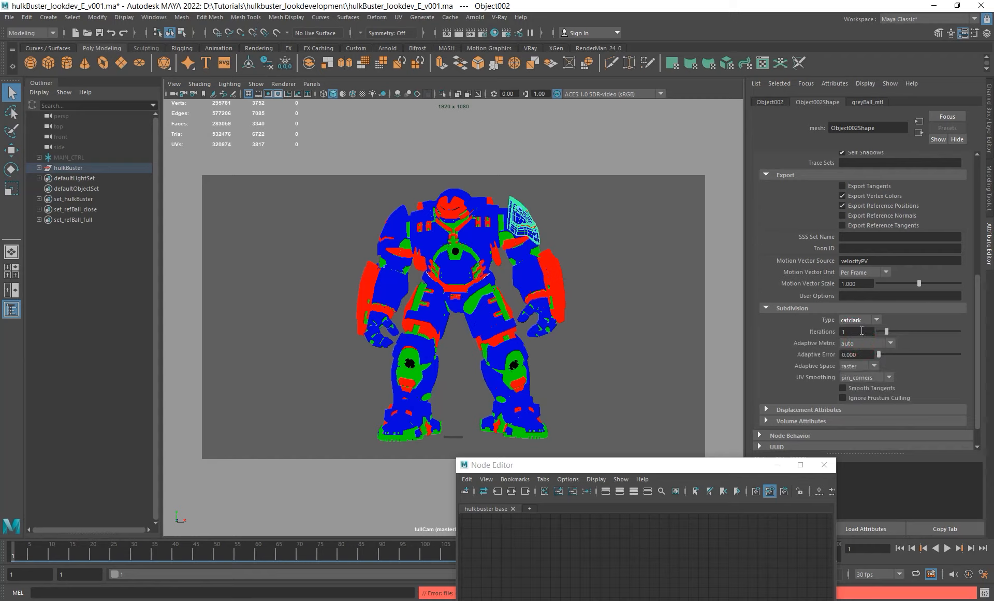
drag(859, 331, 715, 318)
Step: Select every mesh of the robot in the viewport and open the Attribute Spread Sheet for them
mouse_move(307, 174)
mouse_down()
mouse_move(549, 425)
mouse_move(613, 470)
mouse_up()
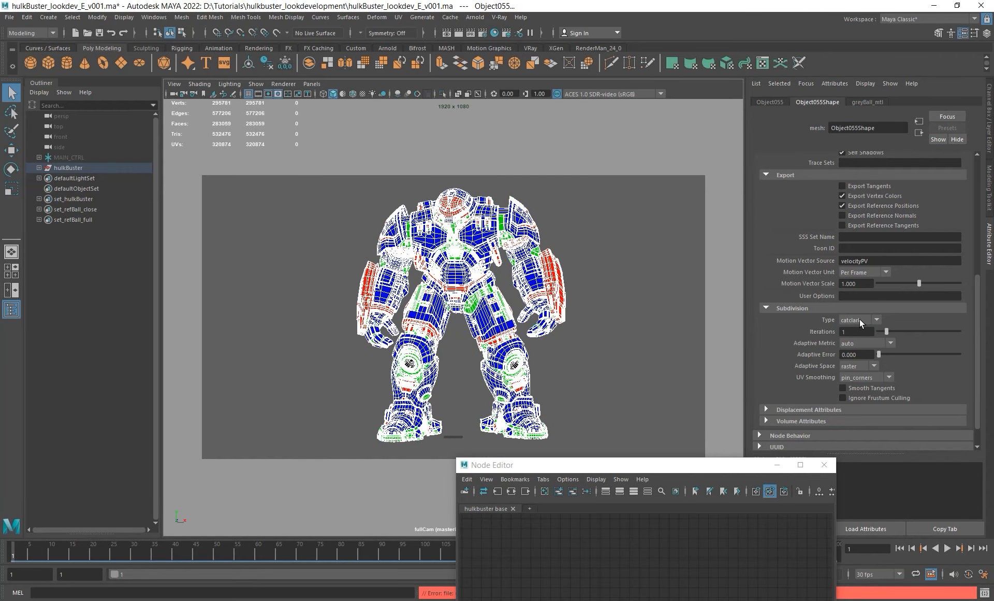
click(319, 199)
mouse_move(312, 142)
mouse_down()
mouse_move(330, 178)
mouse_move(612, 465)
mouse_up()
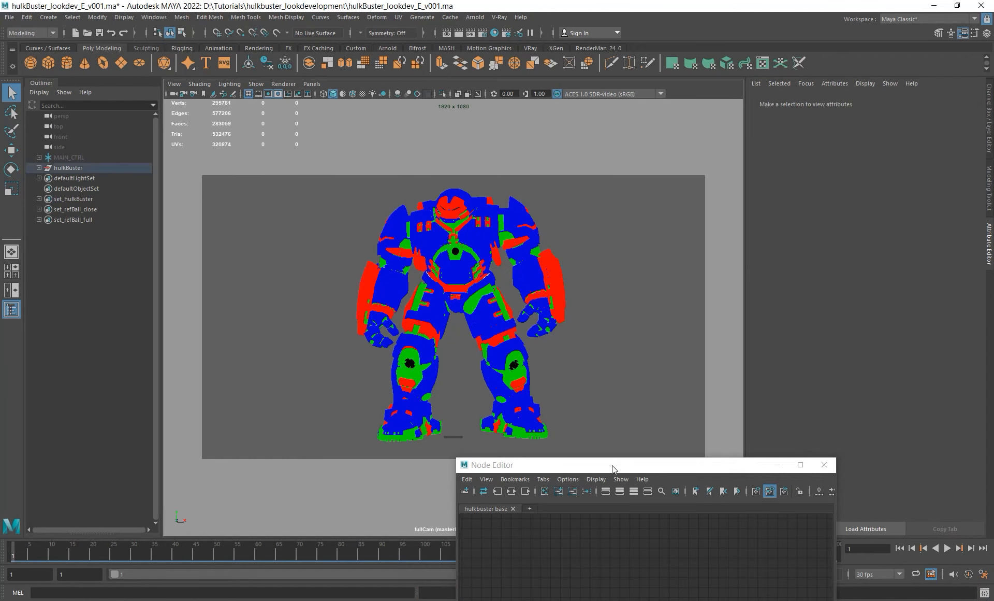
click(161, 19)
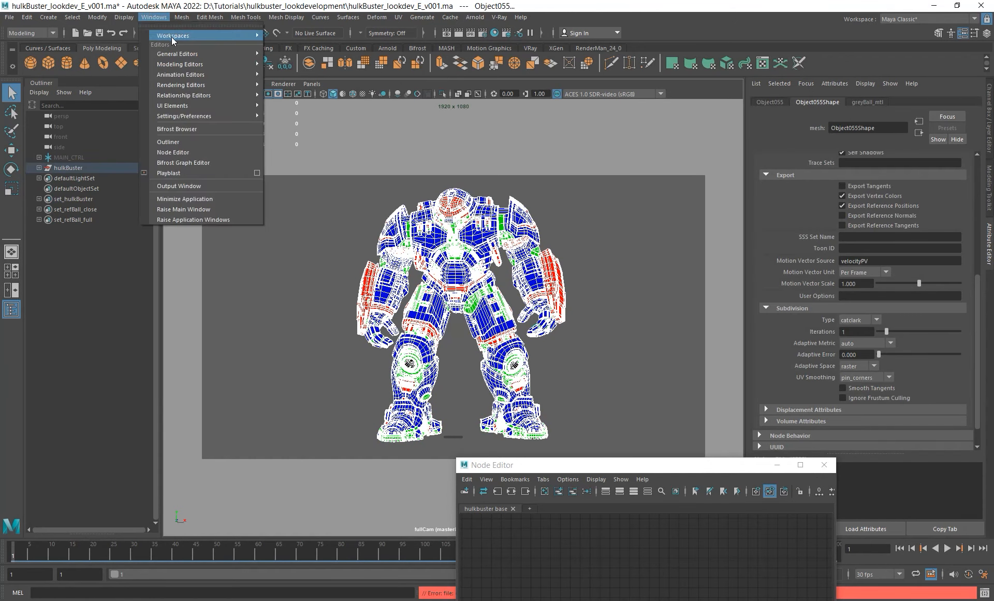
mouse_move(205, 55)
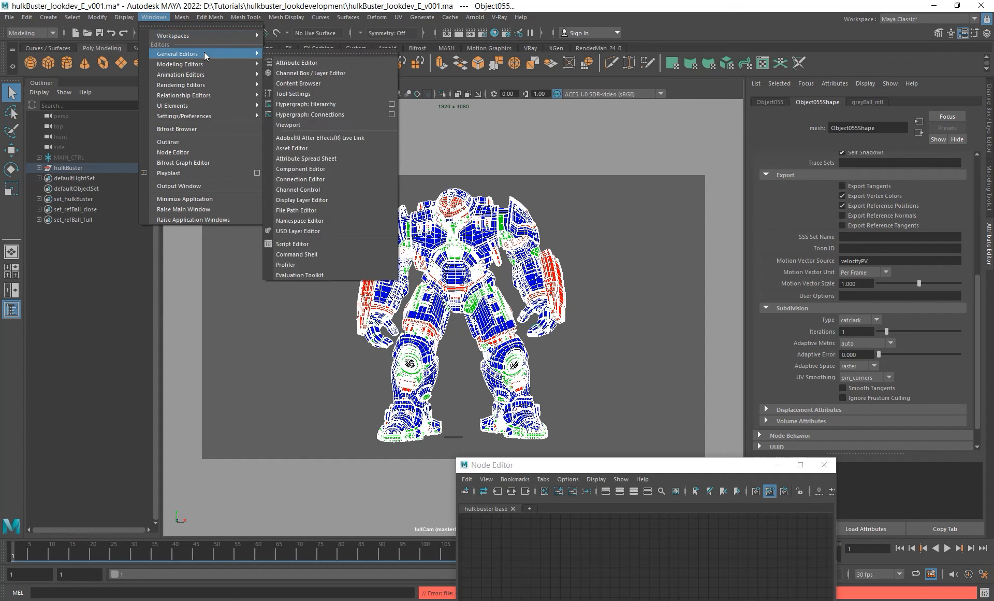
click(327, 158)
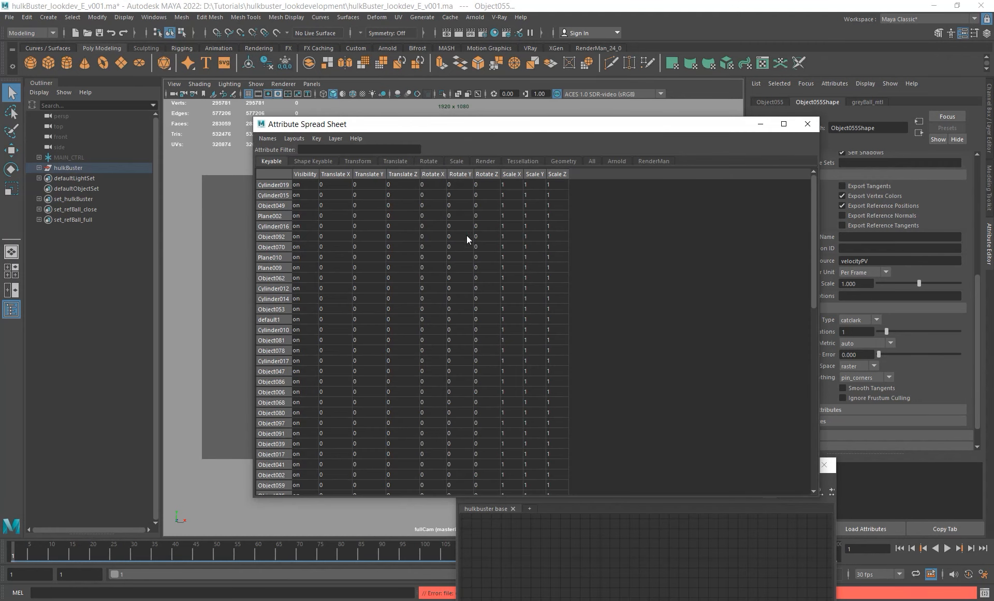
Step: Show the Arnold attributes in the spread sheet and filter them by "subd"
click(616, 162)
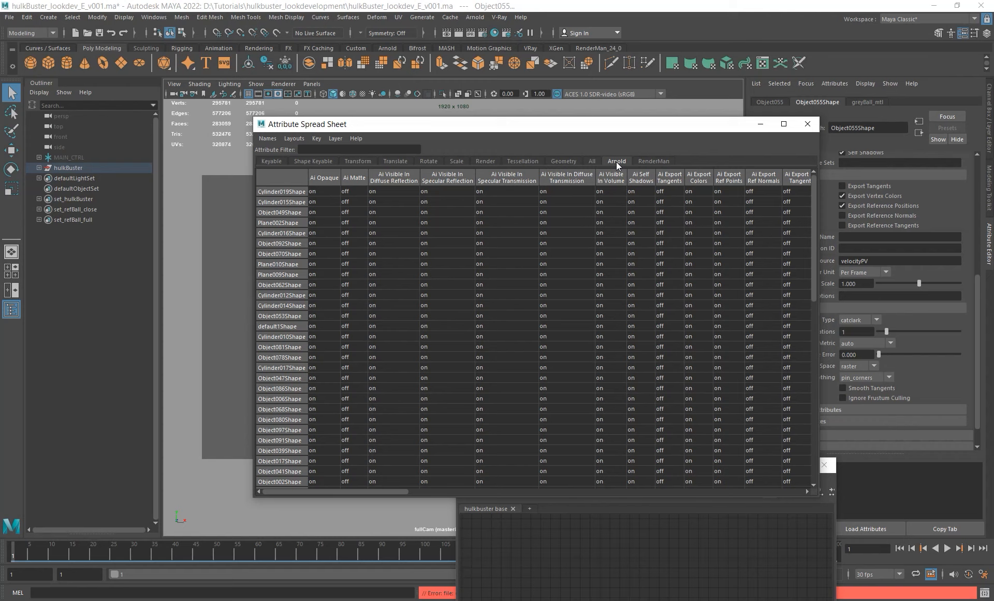
click(319, 149)
text(subd)
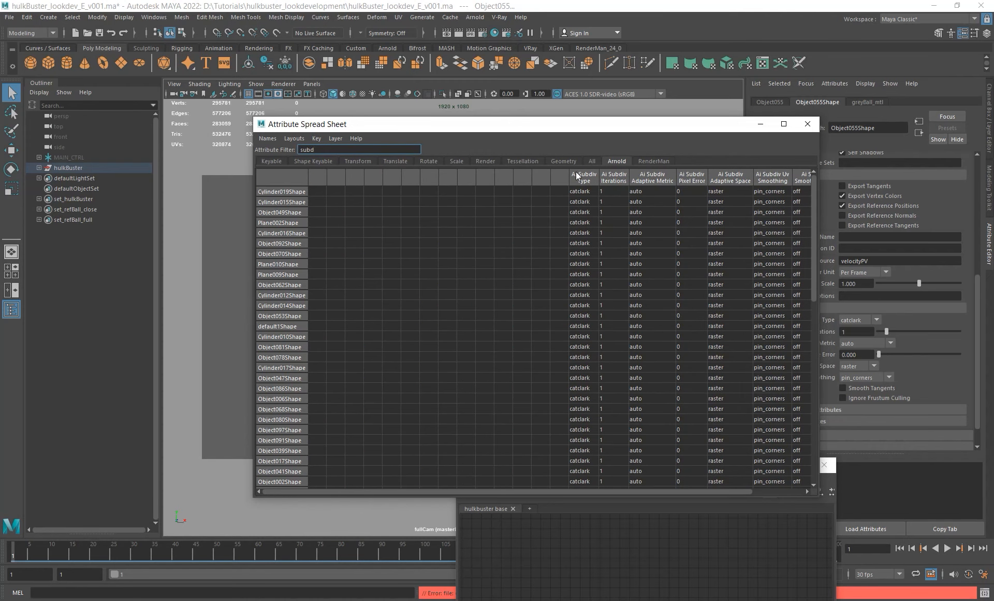
drag(604, 124, 508, 108)
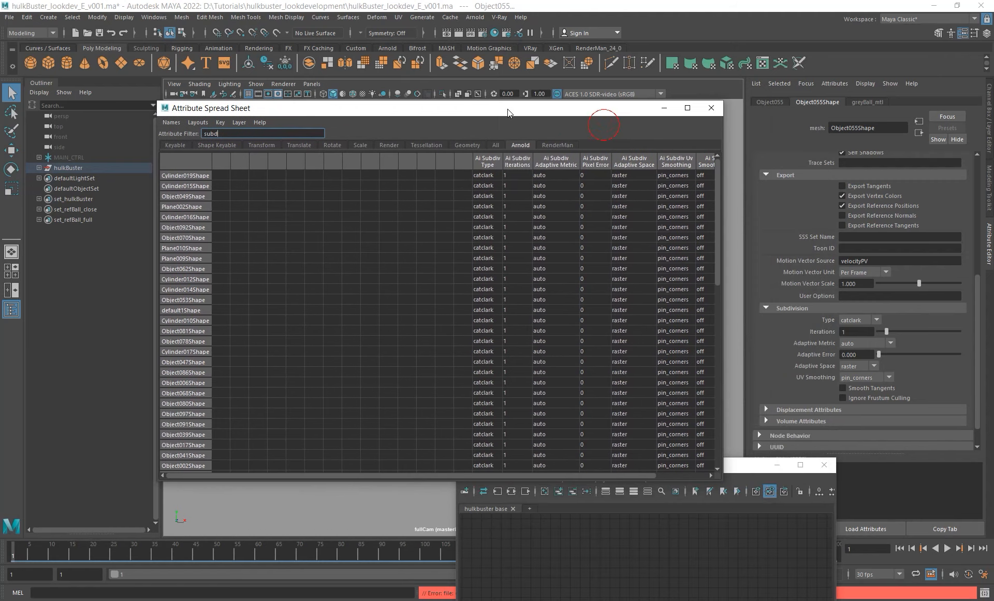
Step: Set Ai Subdiv Type to none (0) for all listed shapes and check the whole column
click(486, 161)
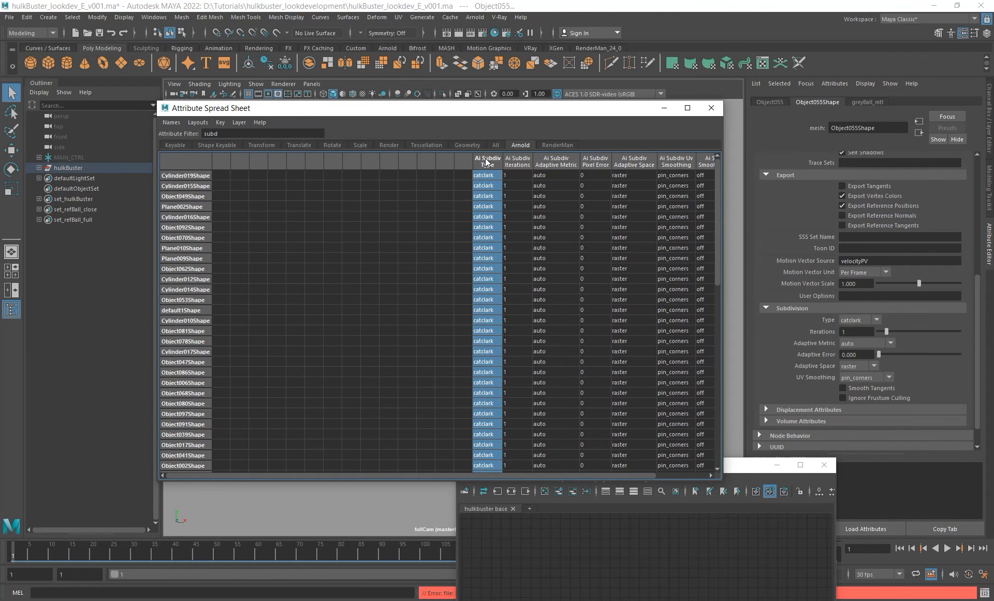
text(0)
key(Return)
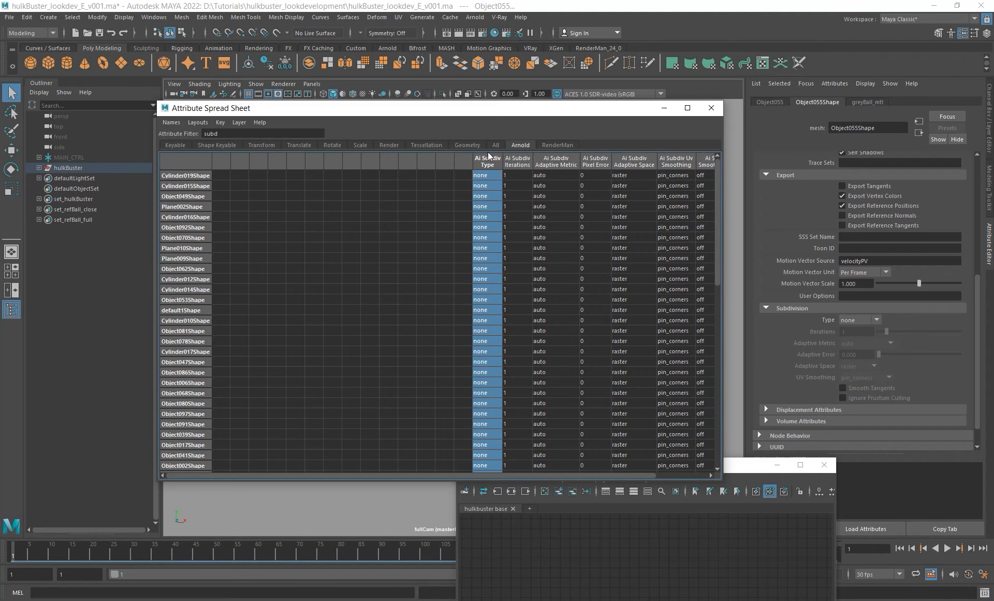
scroll(479, 357, down, 9)
scroll(479, 357, down, 5)
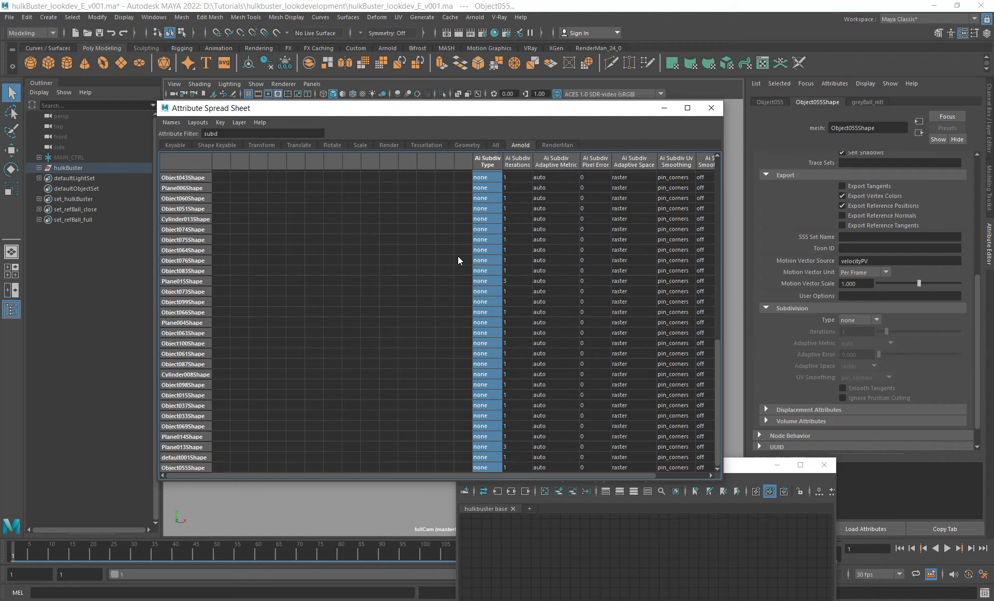
scroll(440, 257, up, 14)
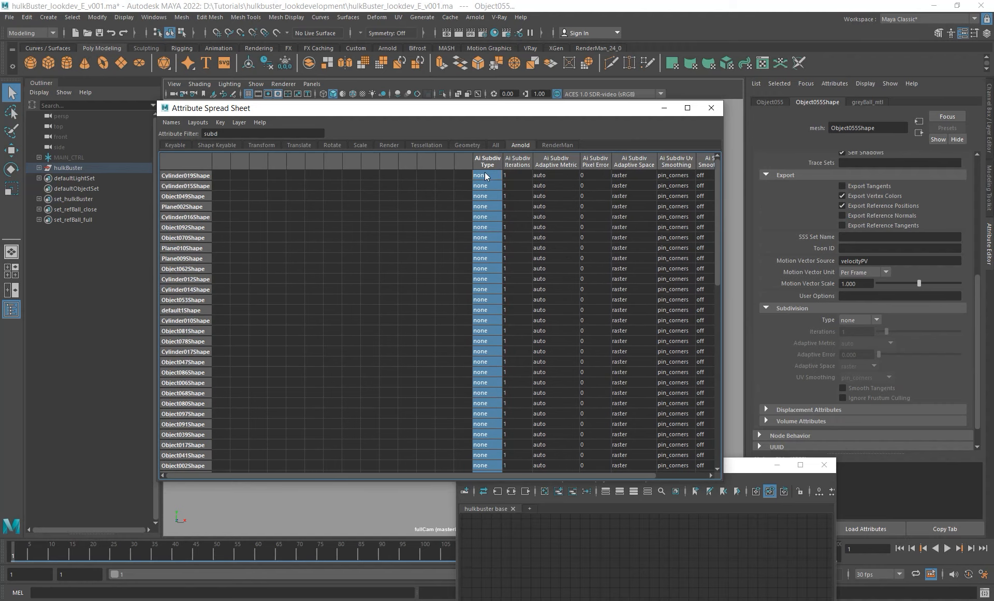
Step: Set Ai Subdiv Type to catclark (1) for all listed shapes
text(1)
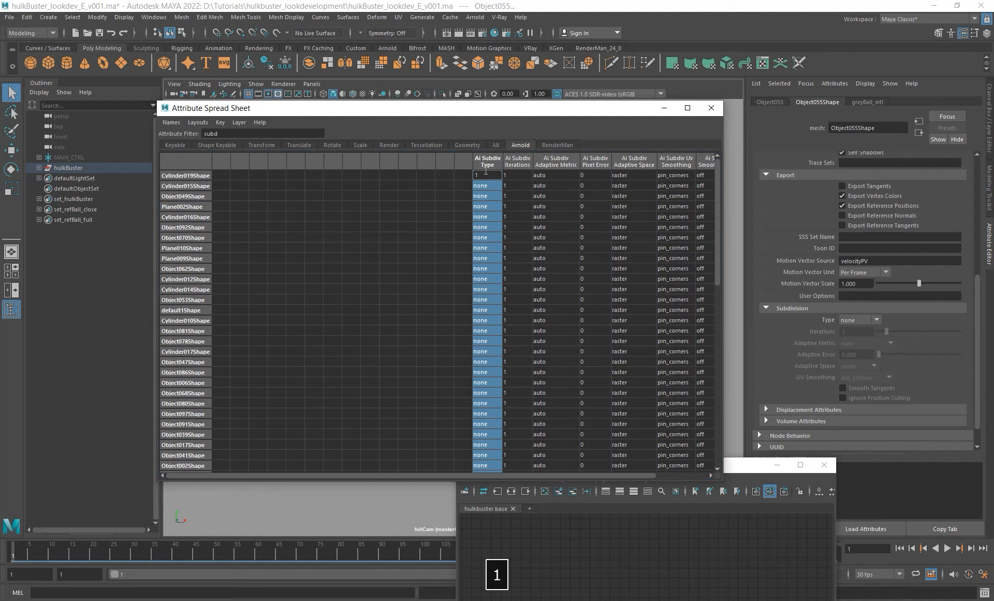
key(Return)
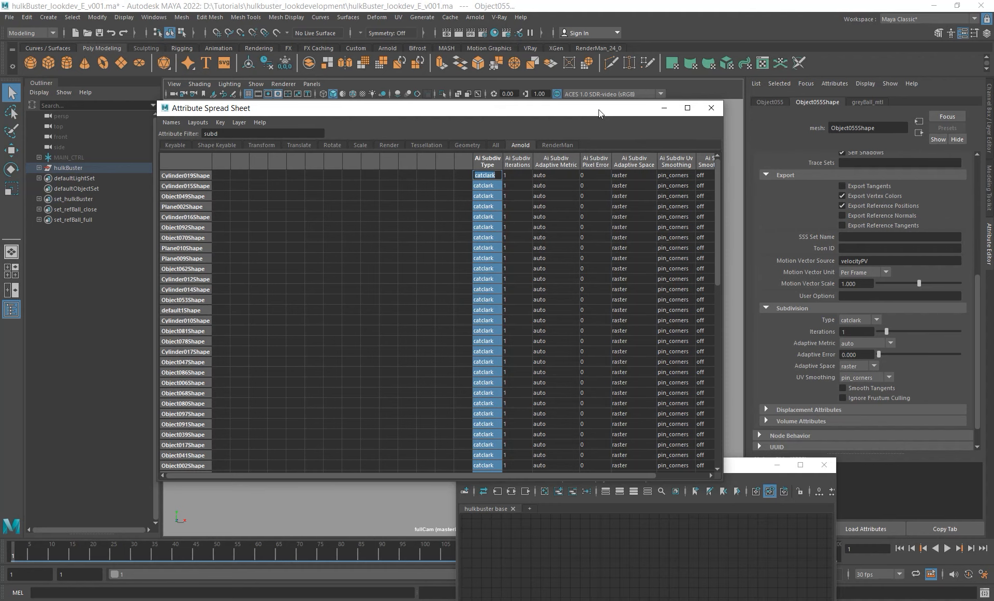
drag(598, 110, 468, 326)
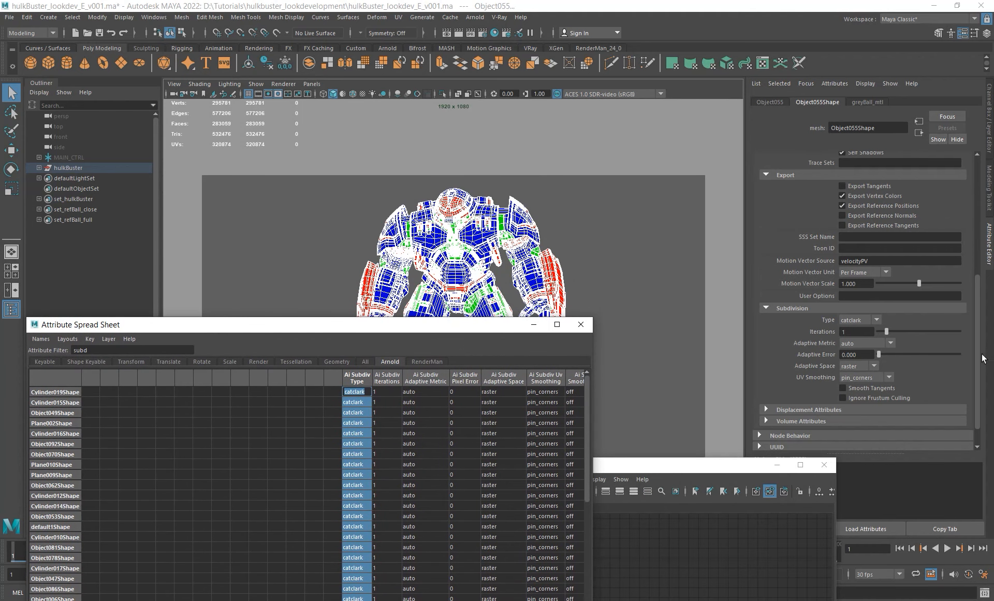
drag(398, 328, 471, 170)
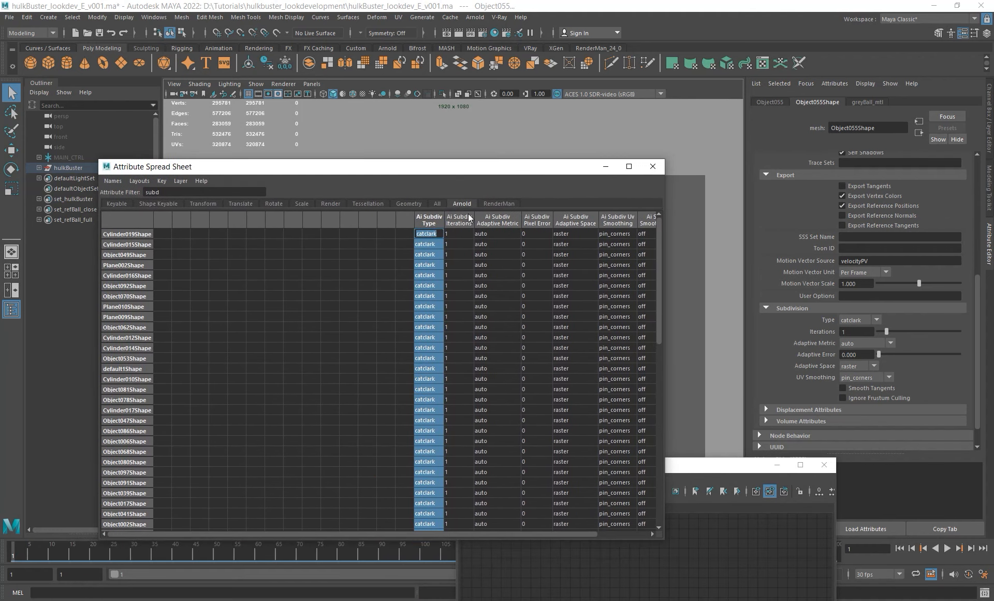
Step: Set Ai Subdiv Iterations to 1 for all listed shapes and check the column down to the last shape
click(450, 220)
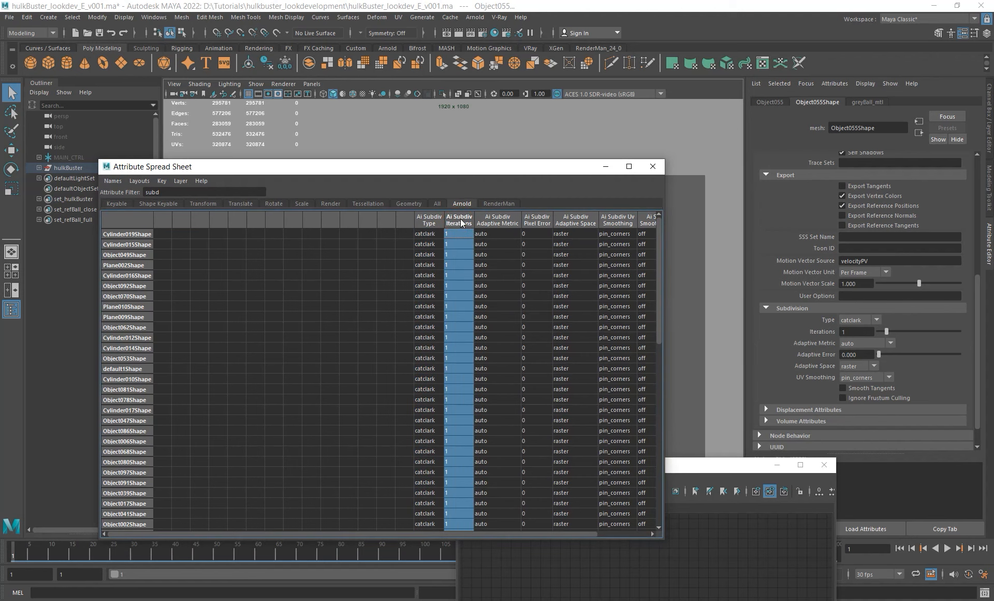
click(458, 222)
text(2)
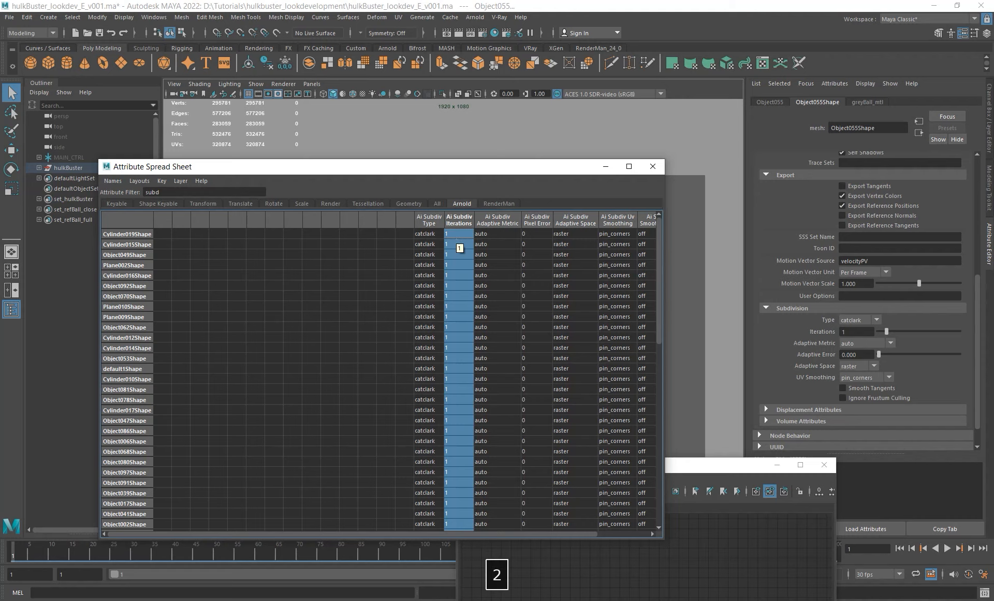
key(Return)
text(1)
key(Return)
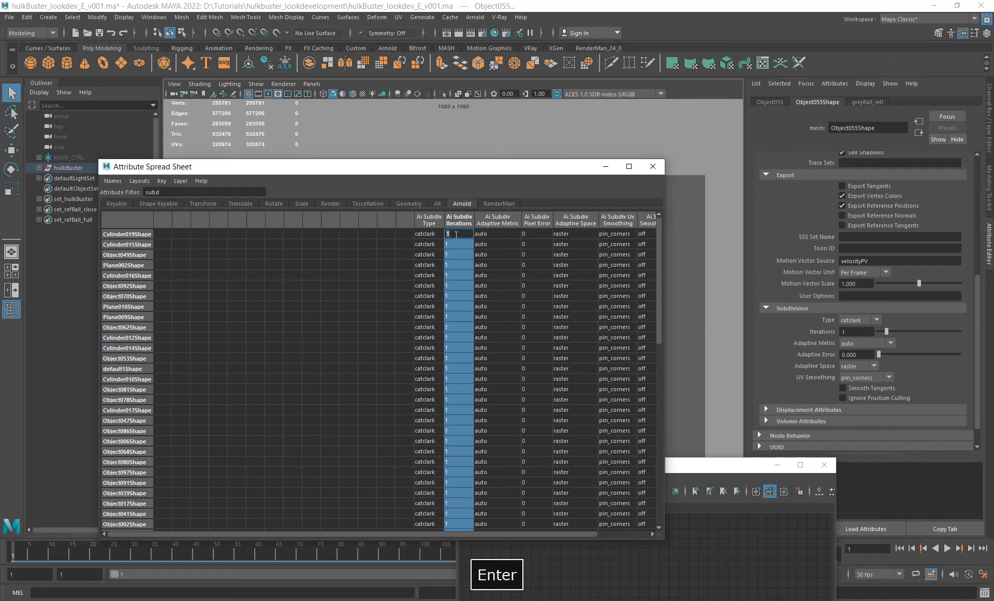
scroll(444, 325, down, 10)
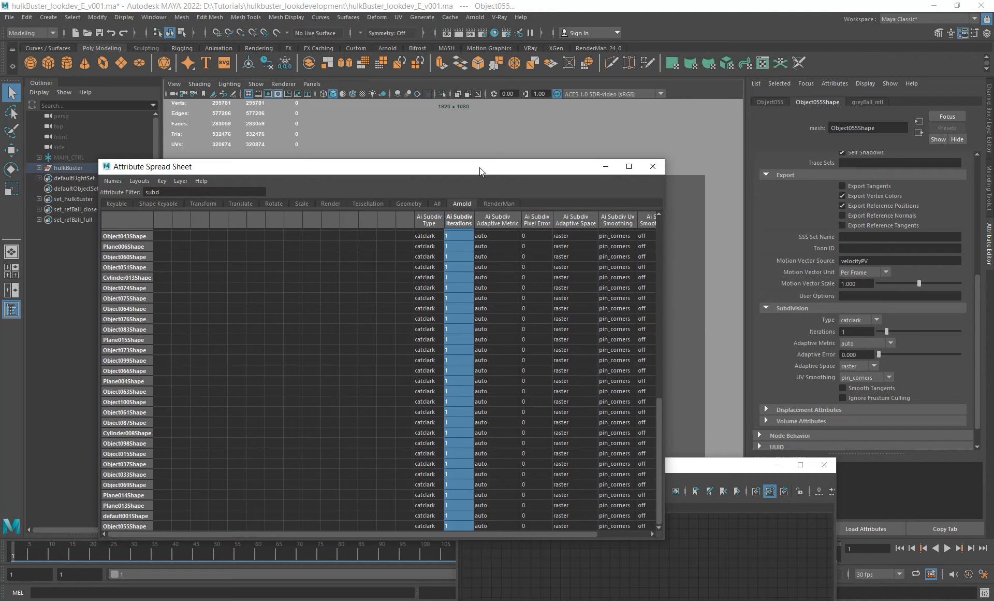
Step: Move the spread sheet aside and start a render of the robot in the Arnold RenderView
drag(479, 167, 526, 216)
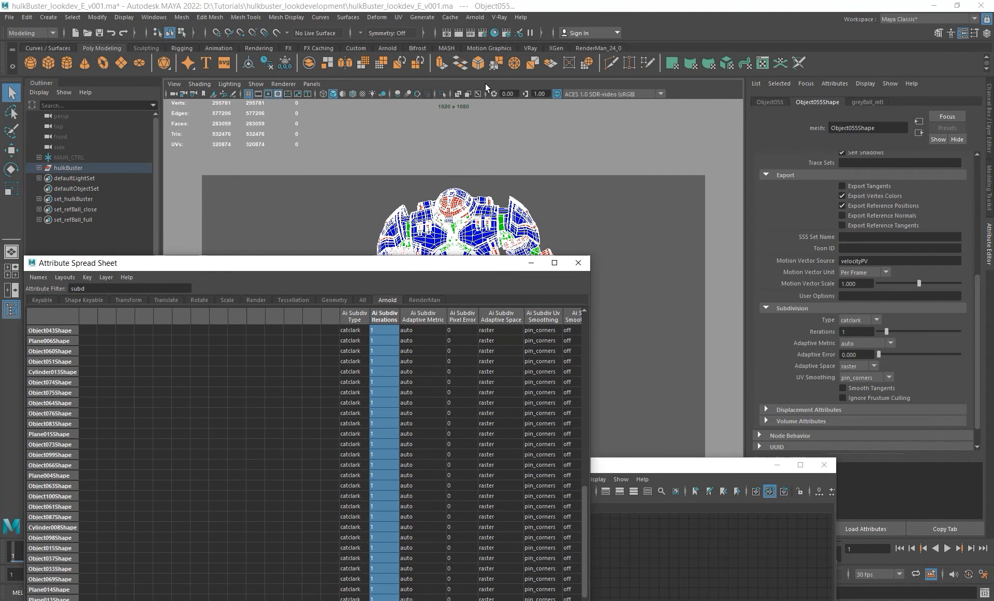
click(475, 17)
click(504, 38)
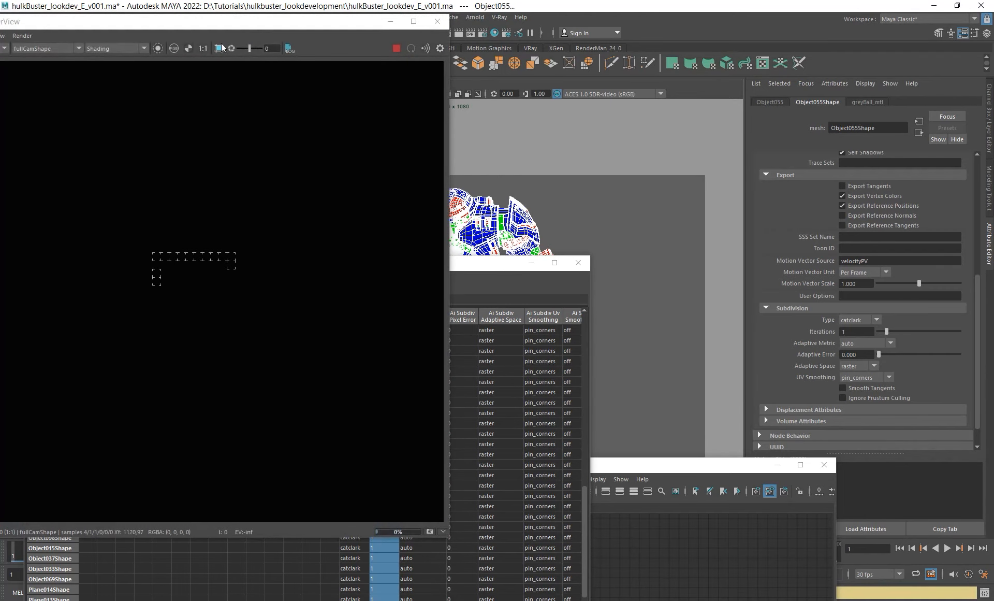
drag(211, 19, 408, 27)
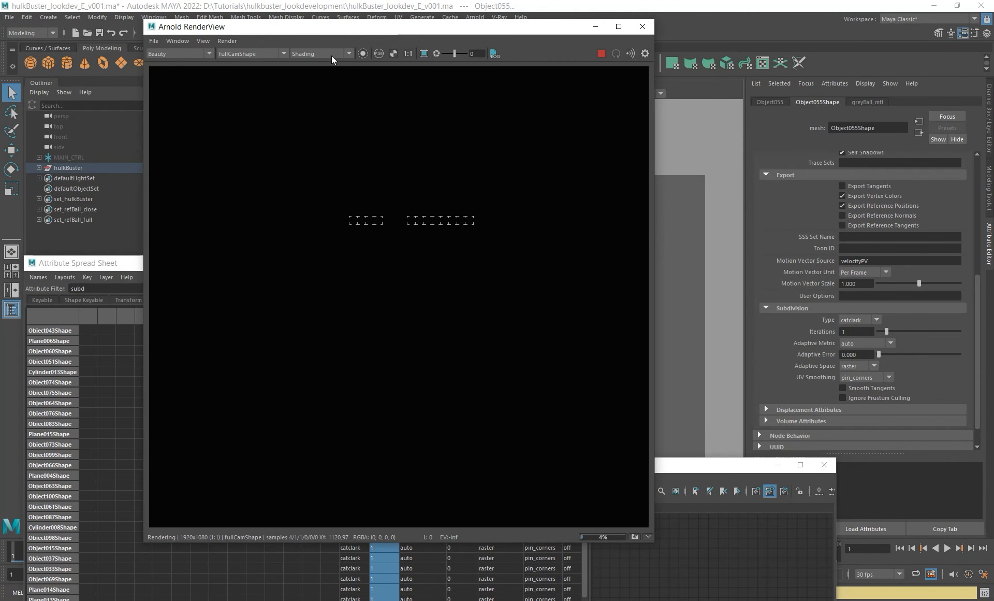
Step: Switch the Arnold RenderView to Wireframe shading and move its window clear of the spread sheet
click(321, 53)
click(315, 90)
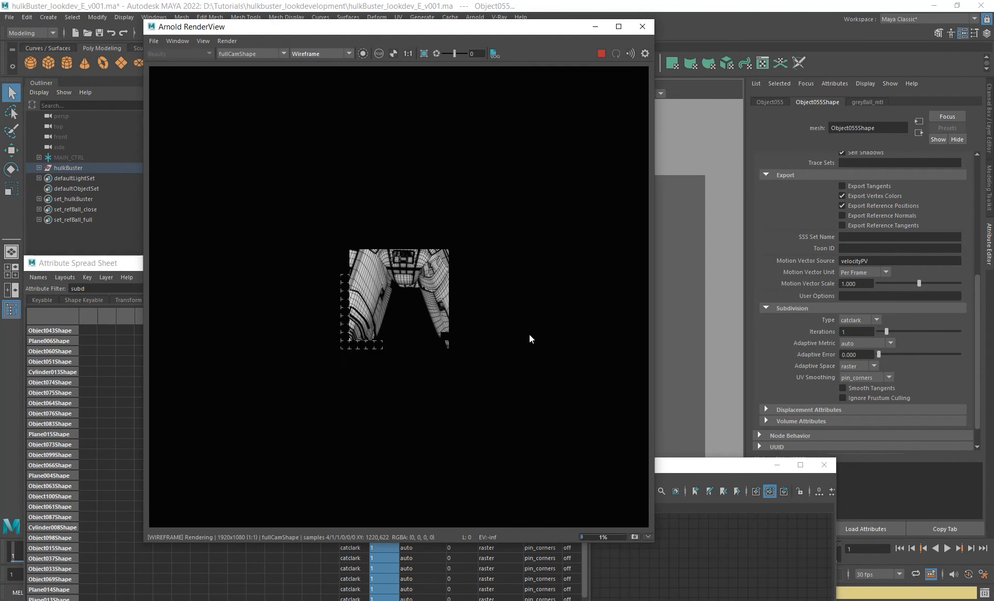
drag(536, 29, 383, 19)
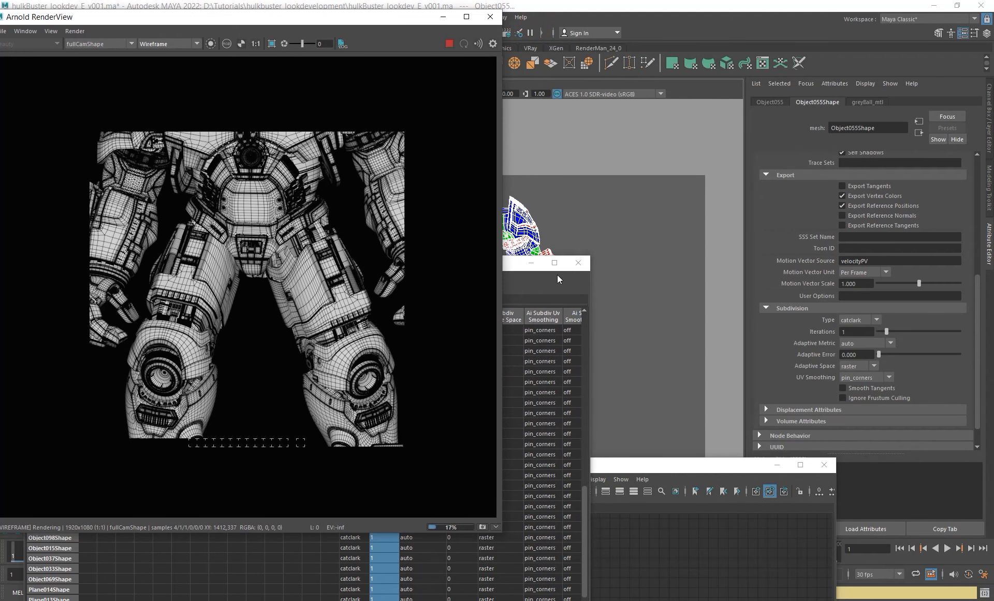
Step: Set Ai Subdiv Iterations to 0 for all listed shapes and uncover the wireframe render for comparison
drag(518, 263, 832, 164)
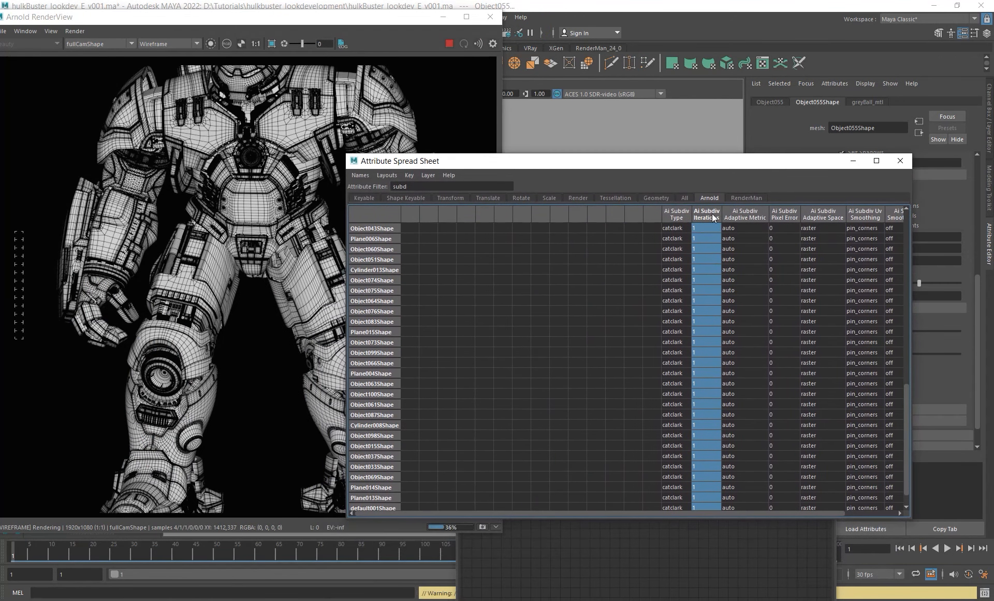
text(0)
key(Return)
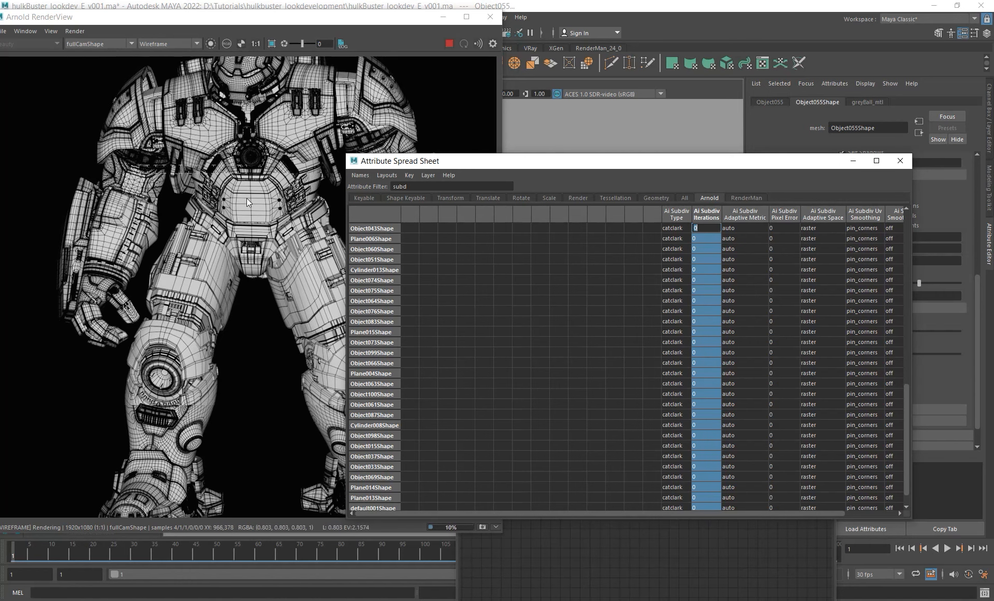
drag(466, 161, 731, 155)
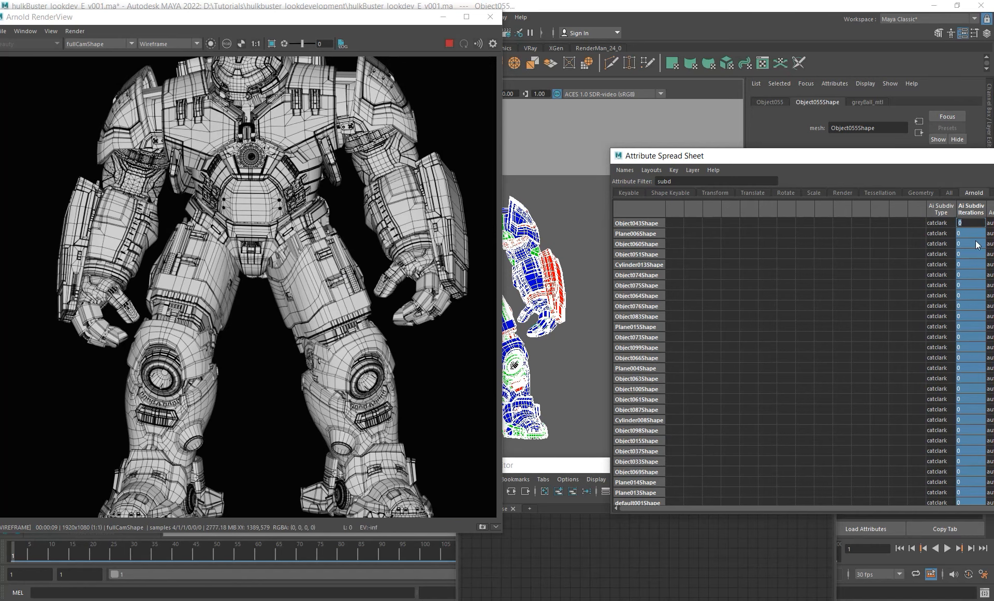
Step: Set Ai Subdiv Iterations back to 1 for all listed shapes while keeping the wireframe render in sight
drag(939, 157, 834, 151)
text(1)
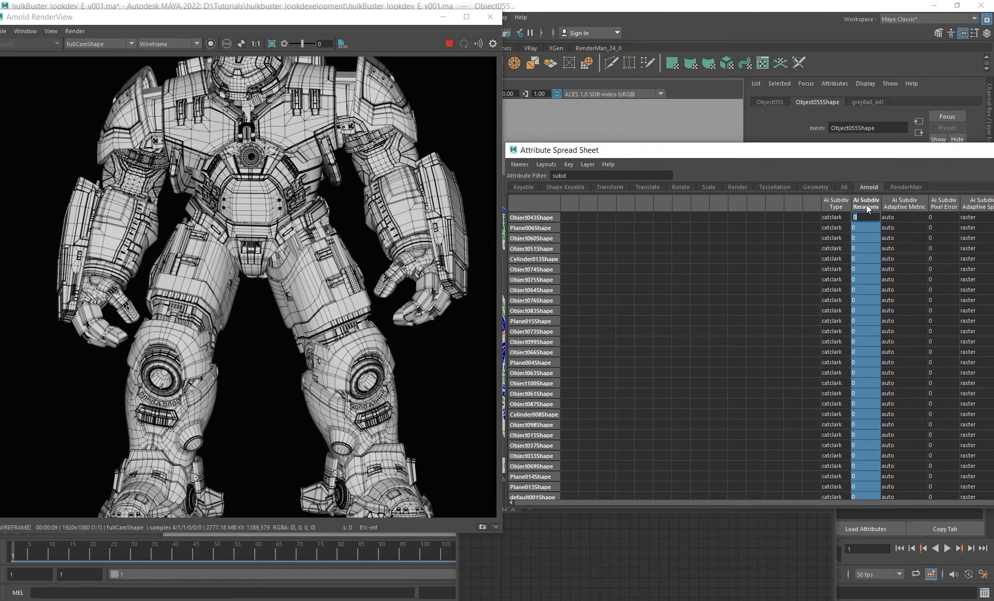
key(Return)
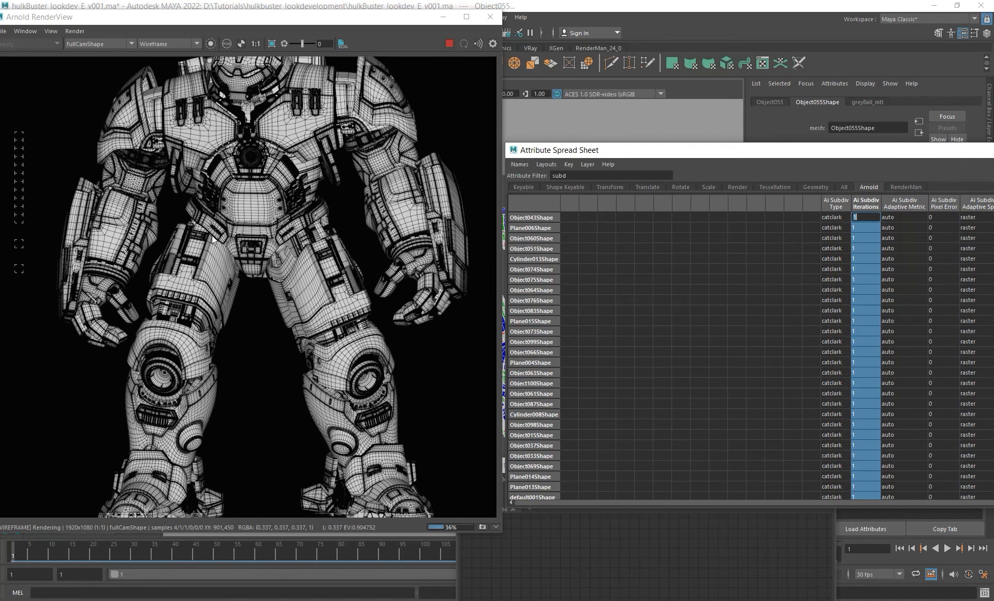
drag(625, 155, 630, 303)
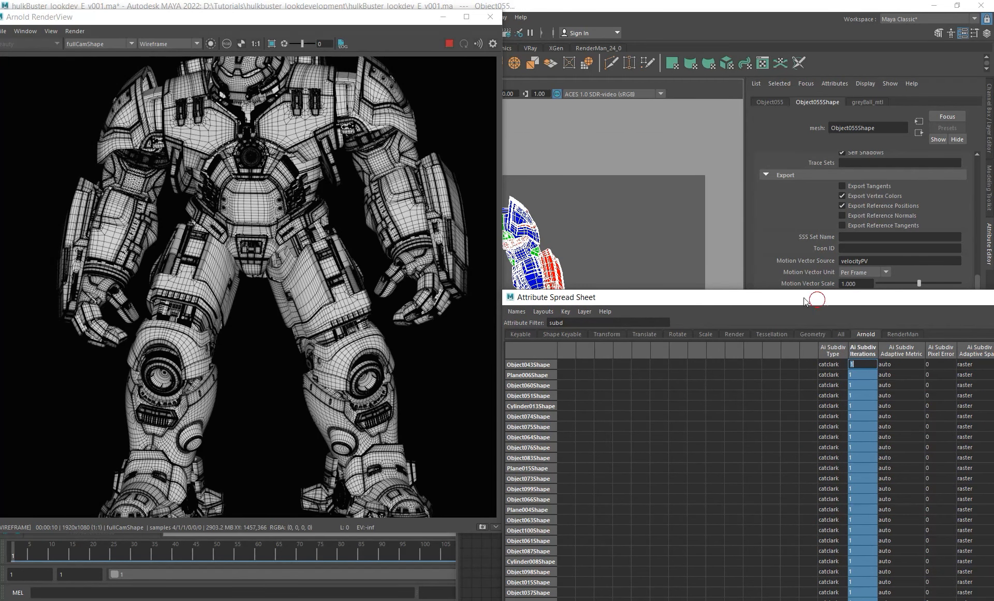
Step: Set Ai Subdiv Iterations to 3 for all listed shapes to test a denser wireframe
drag(806, 302, 728, 142)
text(3)
key(Return)
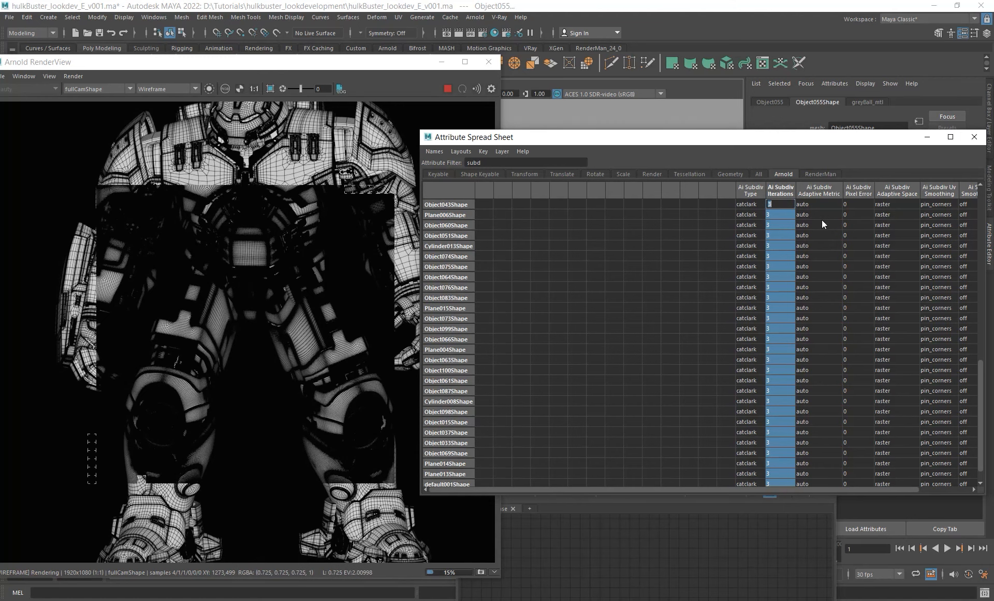
Step: Set Ai Subdiv Iterations to 1 for every listed shape and close the Attribute Spread Sheet
text(1)
key(Return)
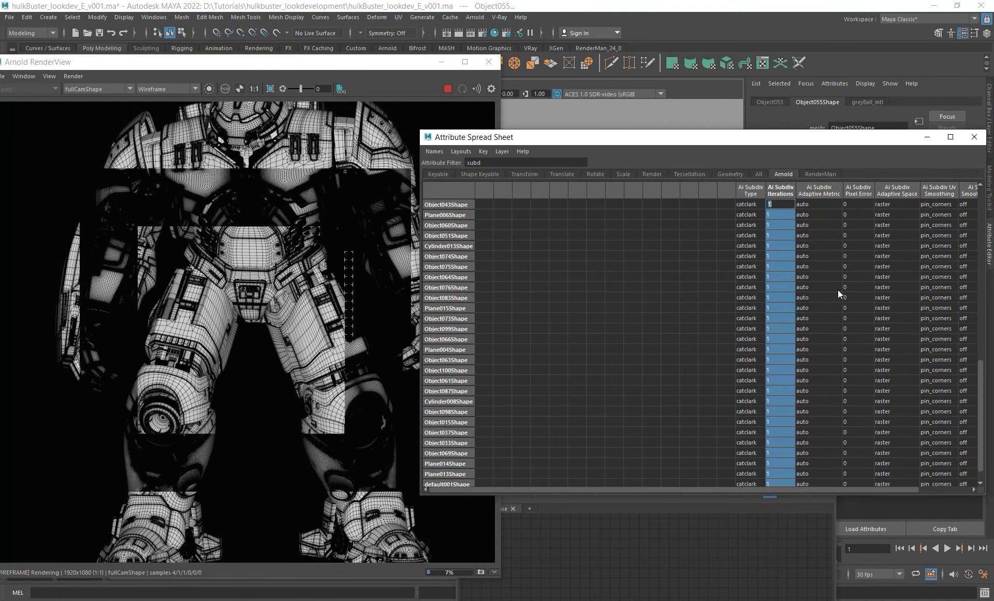
click(974, 137)
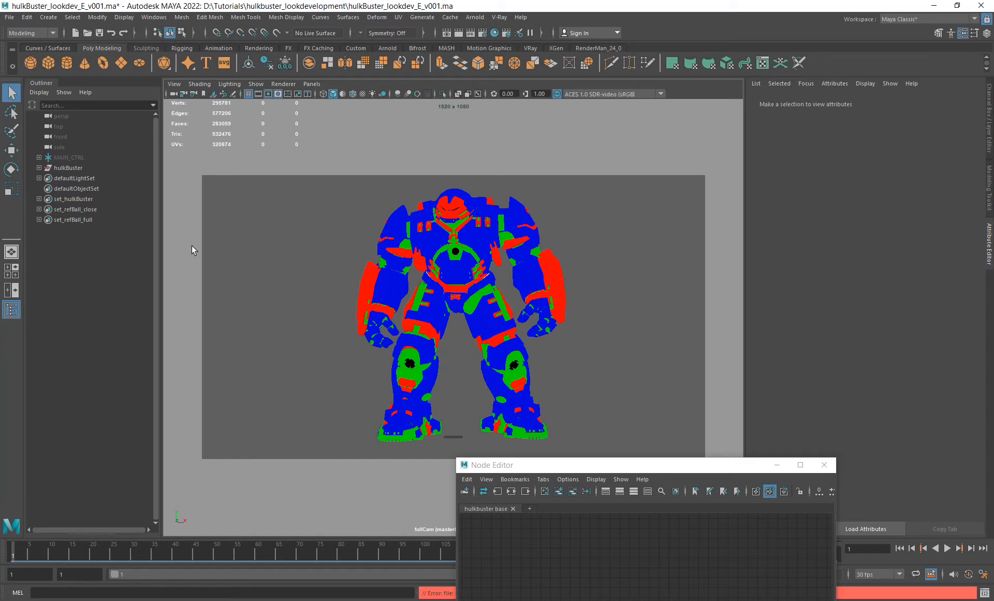
Step: Unhide the MAIN_CTRL group holding the lookdev set and select the ground mesh behind the robot
click(67, 157)
key(shift+h)
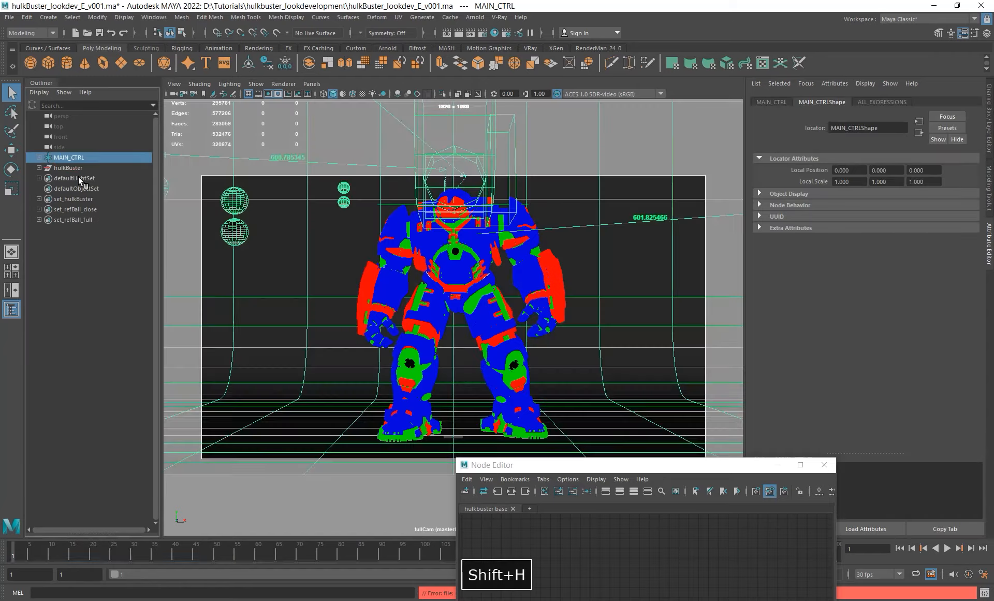
click(624, 244)
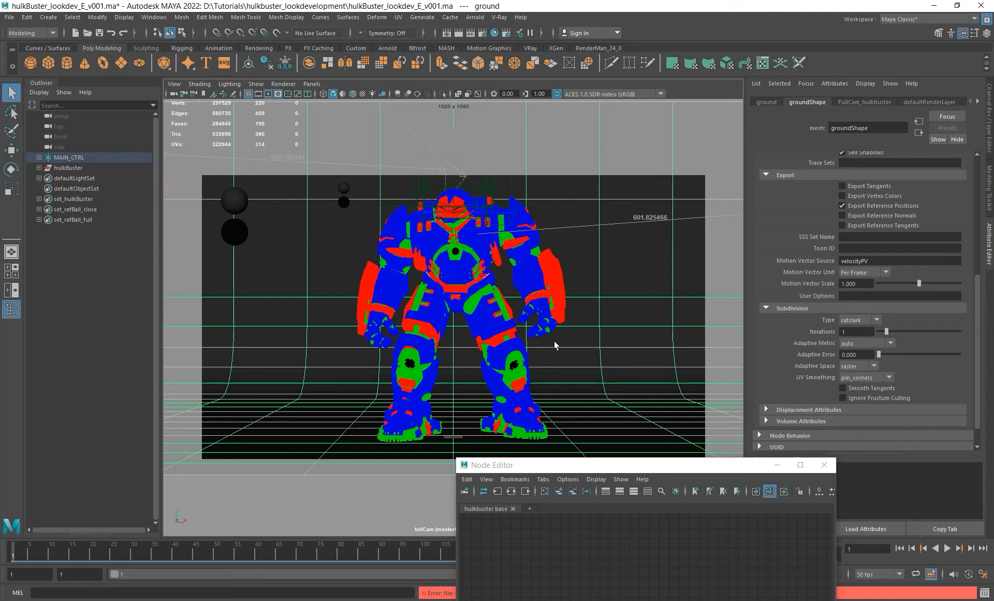
Step: Isolate the hulkBuster group, select all its meshes and assign them a new aiStandardSurface material
drag(690, 468, 728, 154)
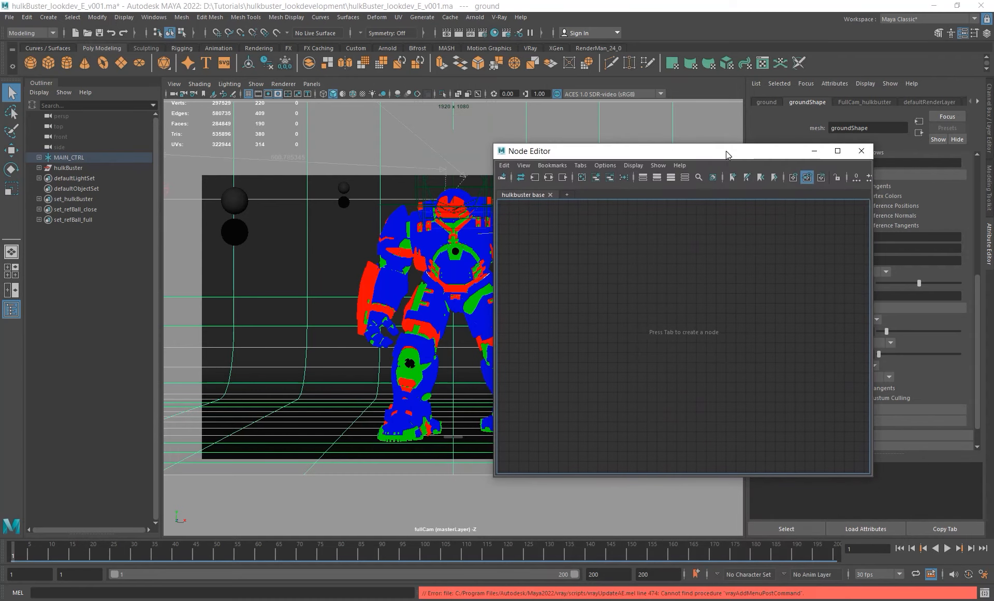
drag(597, 151, 676, 153)
click(428, 254)
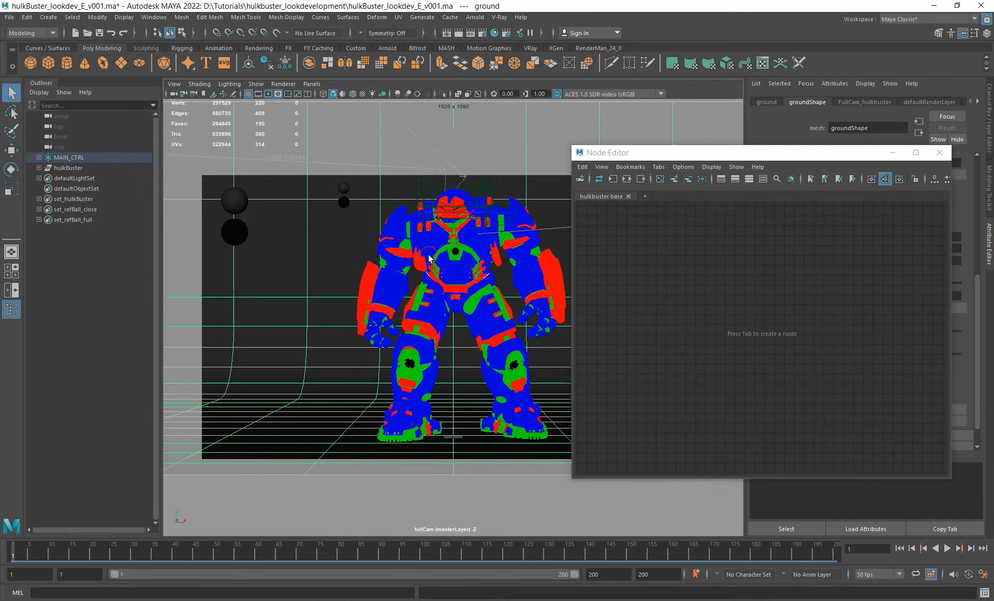
click(76, 169)
click(443, 93)
drag(284, 162, 597, 482)
right_drag(343, 201, 347, 466)
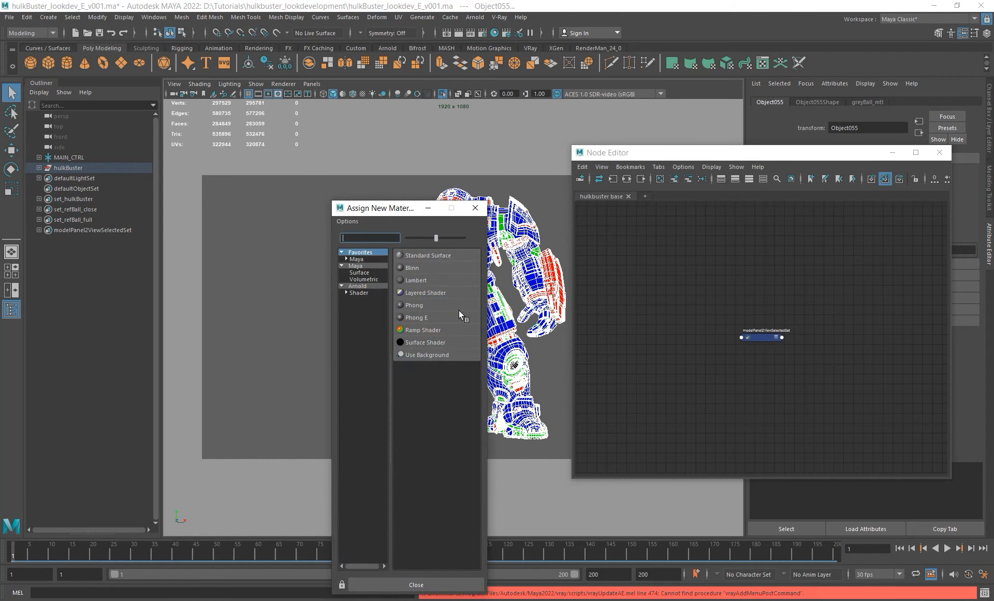
click(357, 294)
click(456, 429)
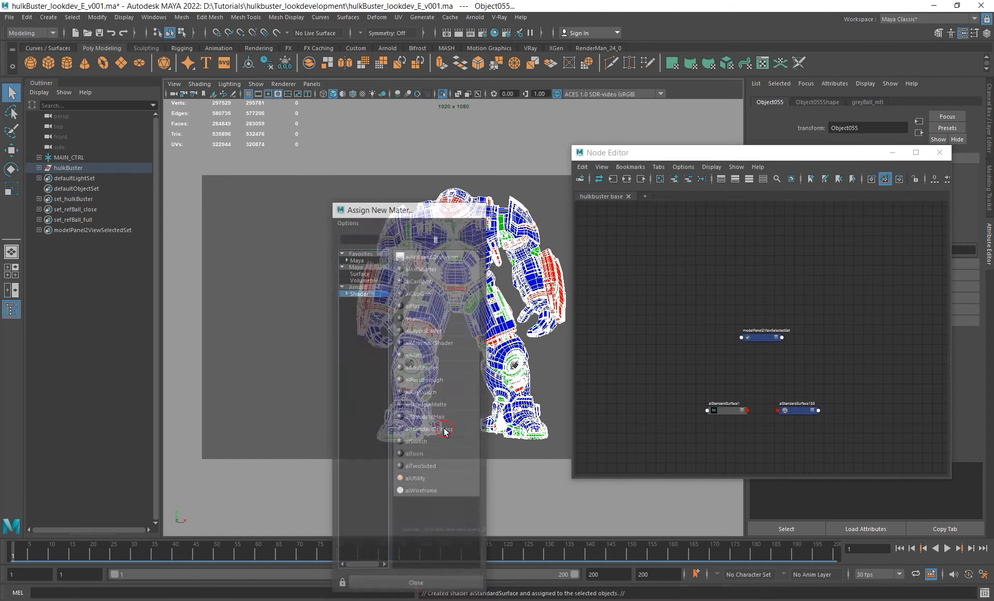
Step: Rename the new aiStandardSurface node in the Node Editor as hulkbuster_base_mtl
alt+right_drag(716, 371, 750, 398)
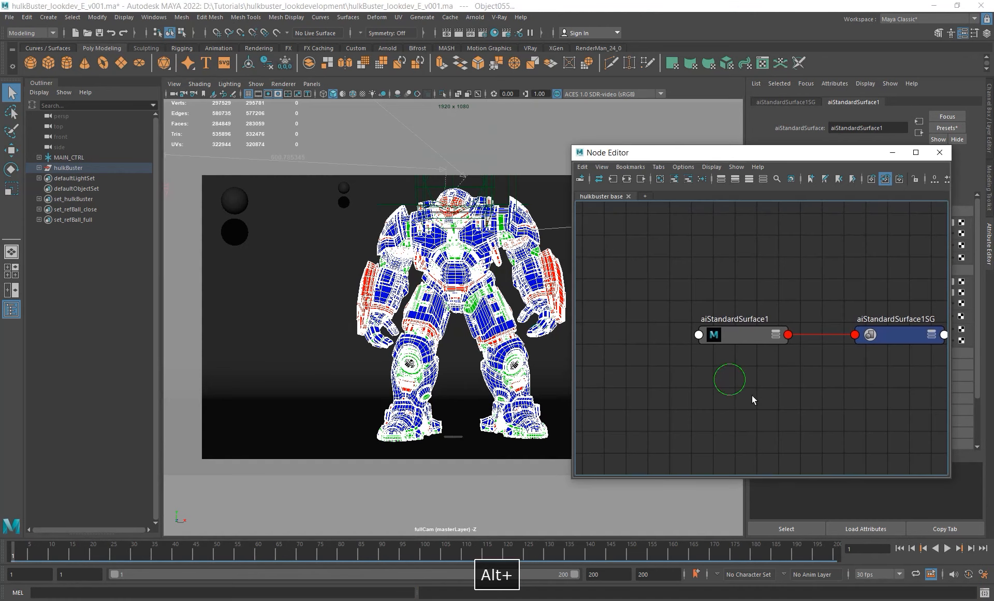
double_click(730, 319)
text(hulk)
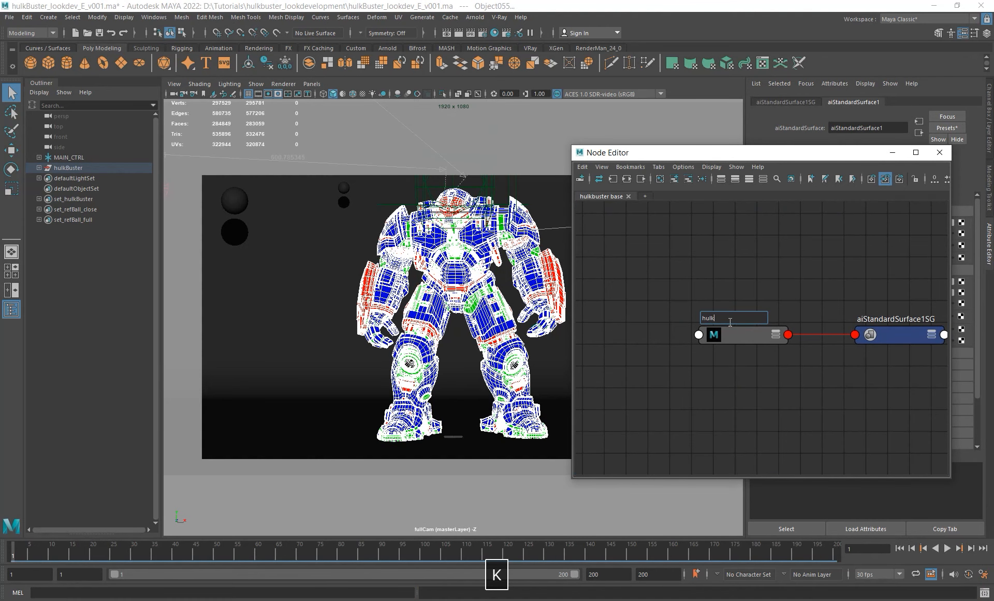
text(buster_m)
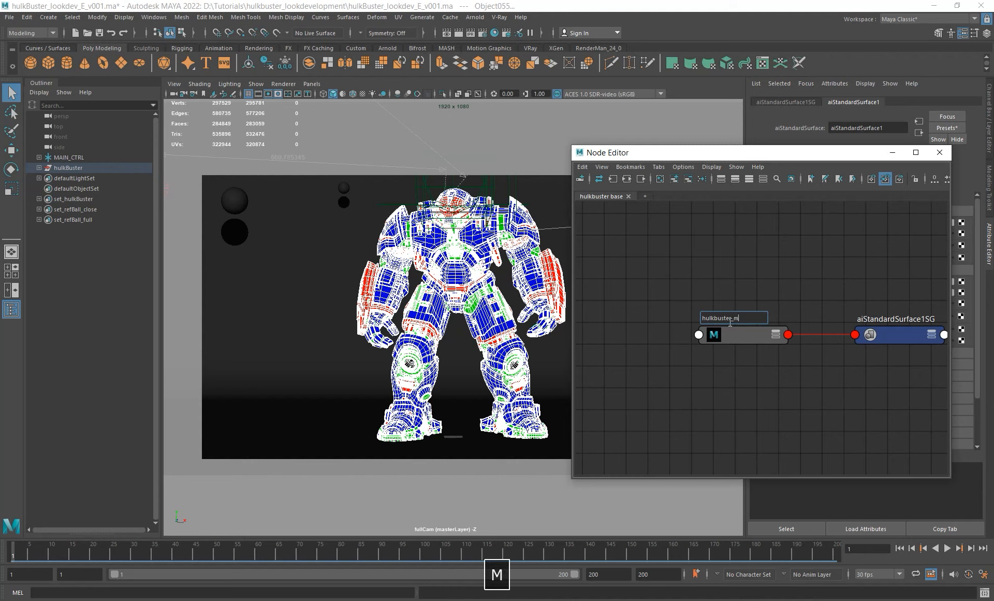
key(BackSpace)
text(v)
key(BackSpace)
text(base_mtl)
key(Return)
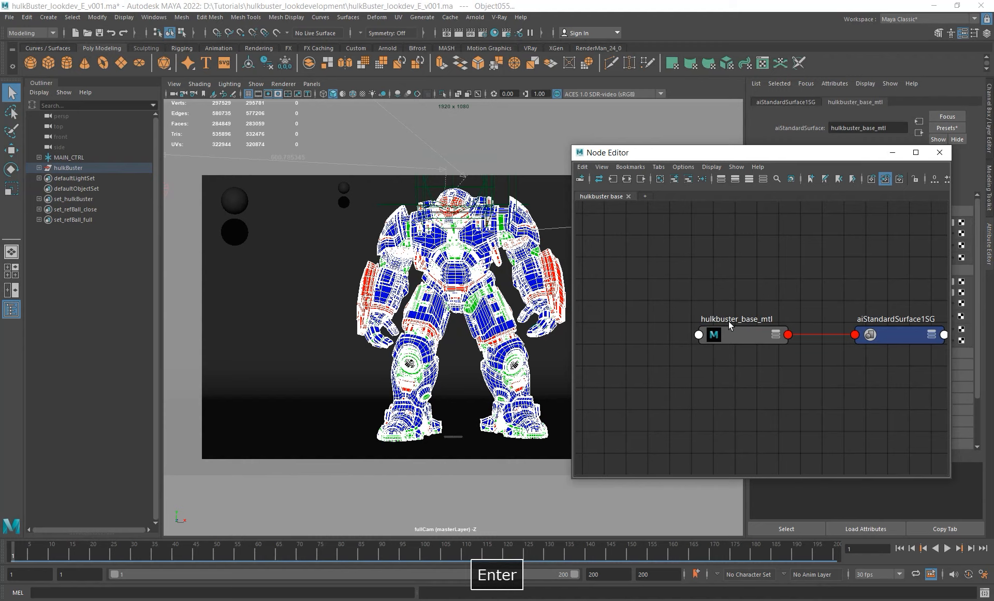
Step: Rename the material's shading group hulkbuster_baseSG, reusing the copied base name, and clear the selection
alt+middle_drag(748, 367, 669, 372)
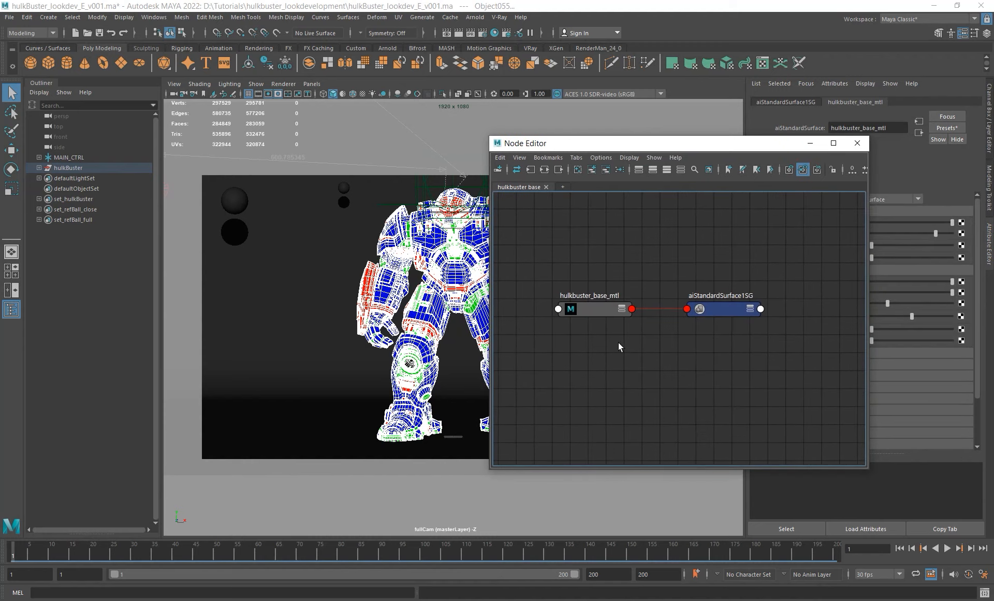
alt+right_drag(618, 342, 657, 349)
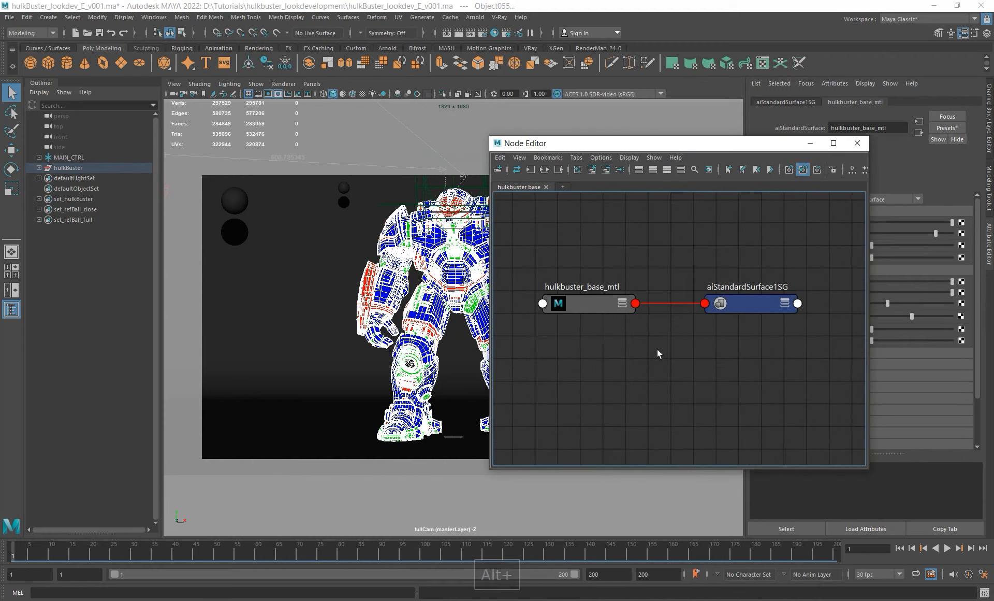
alt+middle_drag(578, 360, 595, 338)
double_click(732, 278)
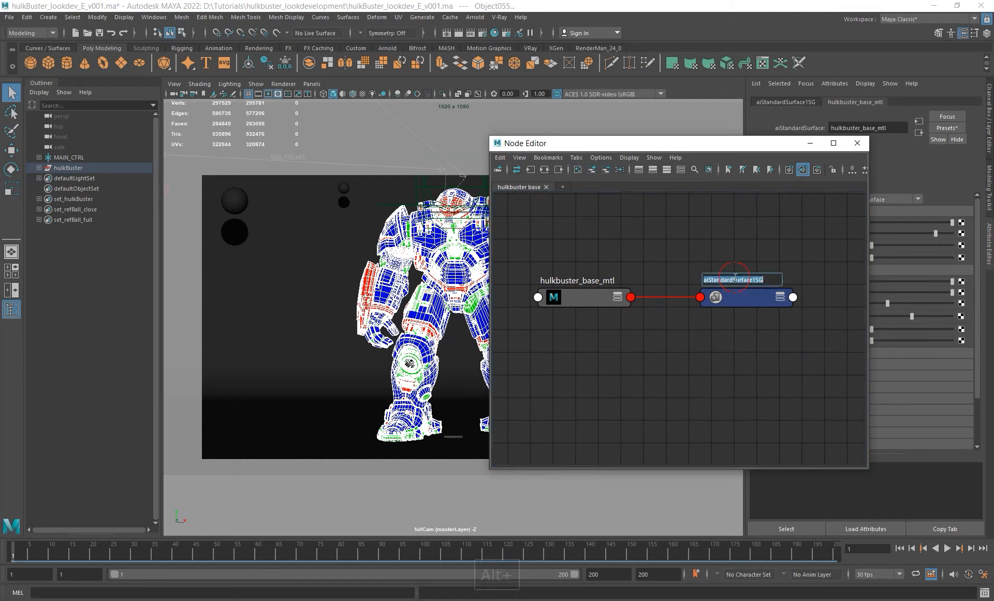
double_click(547, 281)
drag(586, 279, 353, 247)
key(ctrl+c)
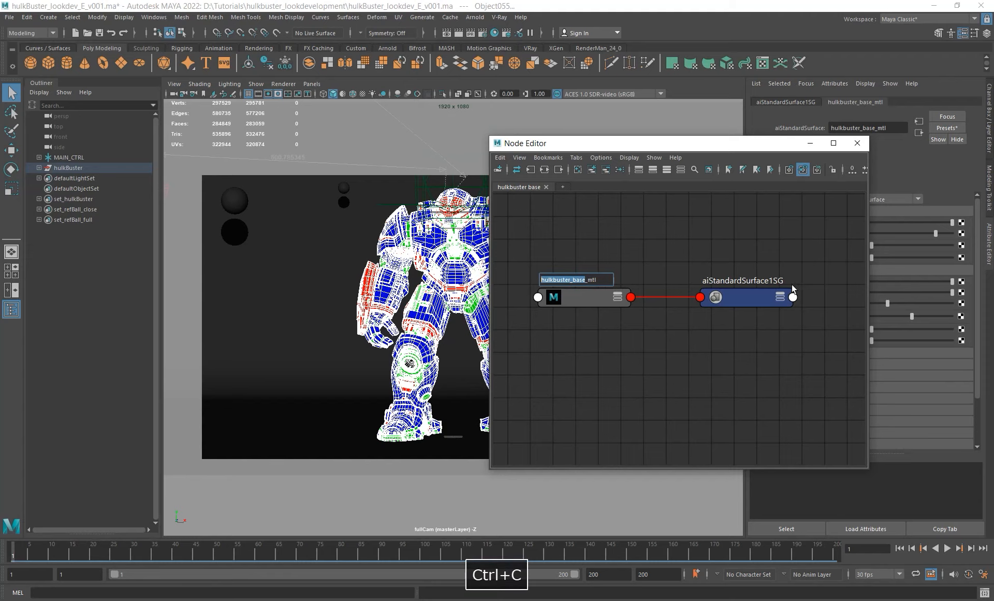
double_click(749, 280)
click(754, 280)
drag(754, 279, 577, 268)
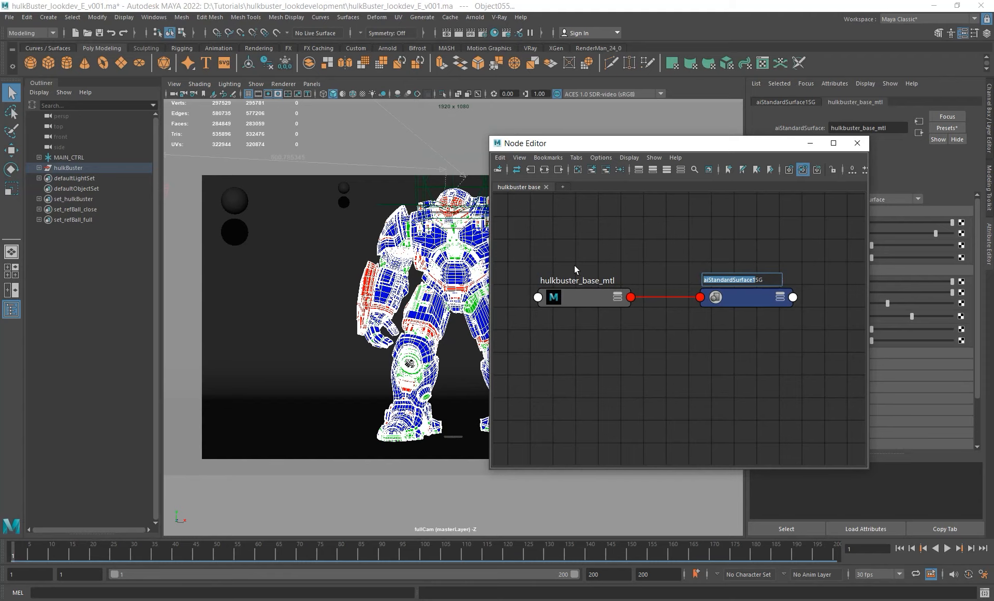
key(ctrl+v)
key(Return)
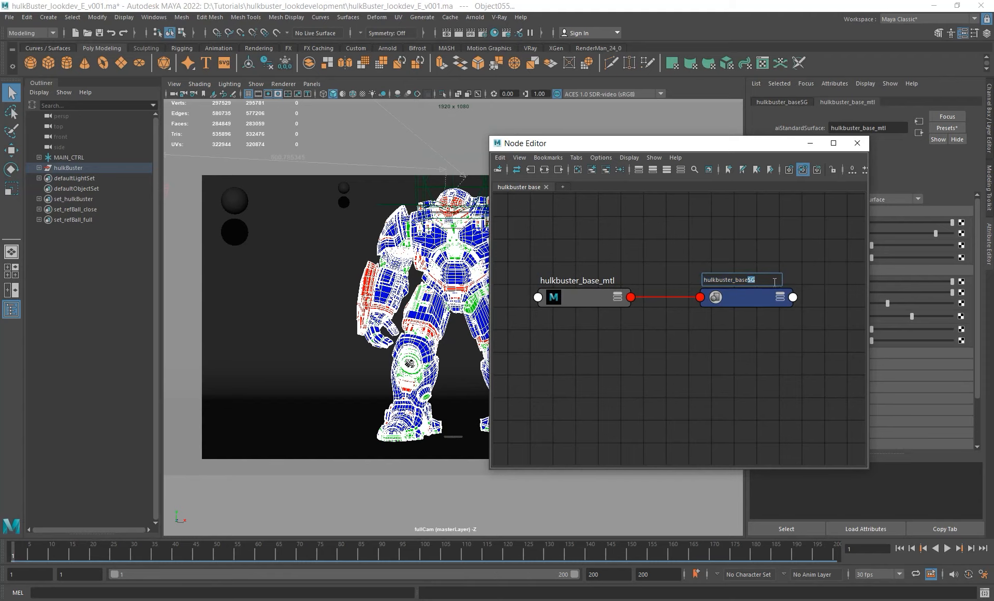
click(741, 358)
Step: Move the Node Editor off the robot and leave free graph space on the input side of hulkbuster_base_mtl
alt+middle_drag(656, 347, 684, 327)
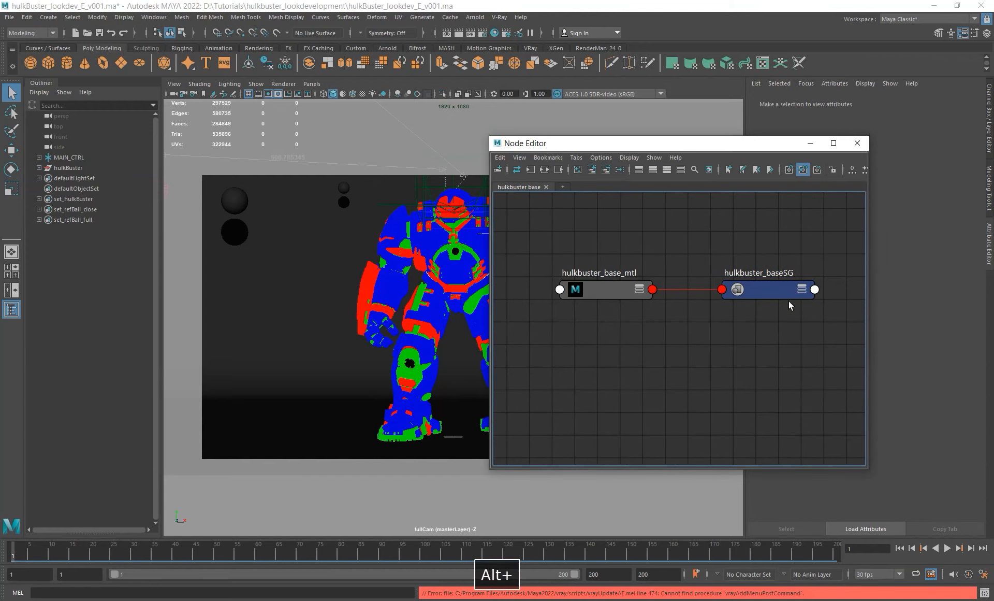
alt+middle_drag(591, 313, 637, 340)
drag(661, 144, 723, 127)
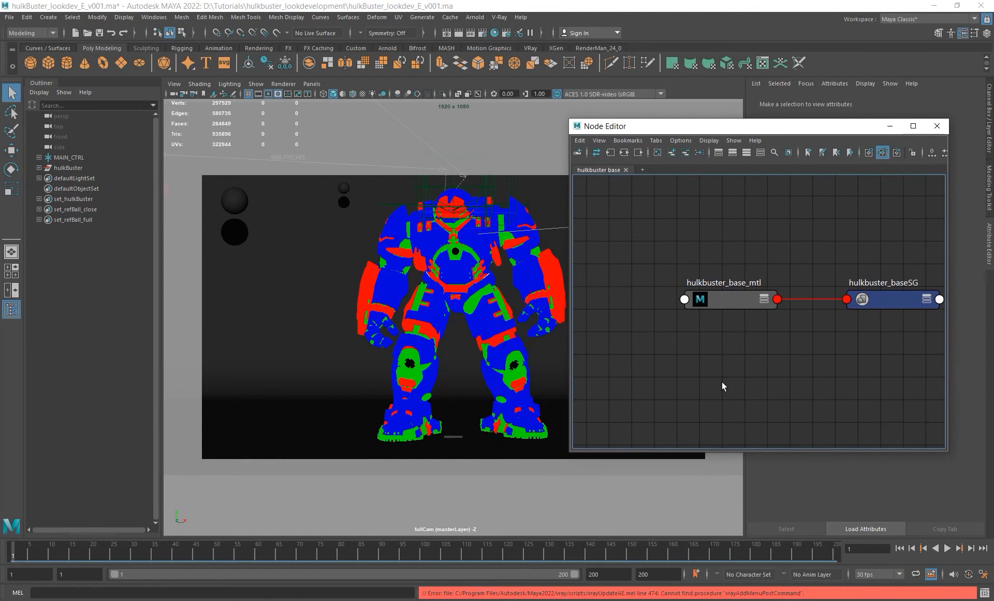
alt+middle_drag(721, 354, 761, 343)
alt+right_drag(762, 344, 706, 347)
alt+middle_drag(705, 347, 715, 327)
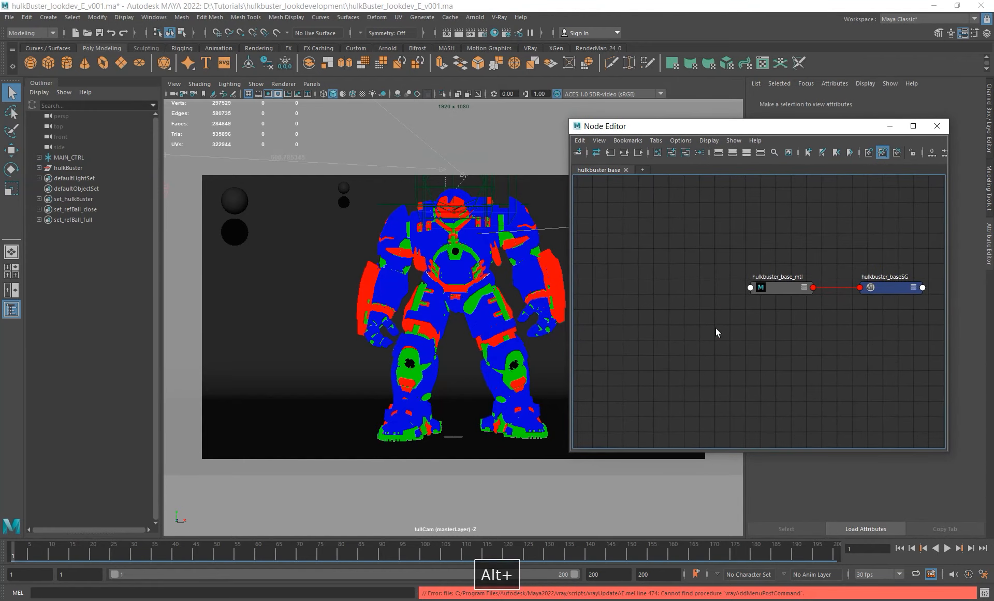
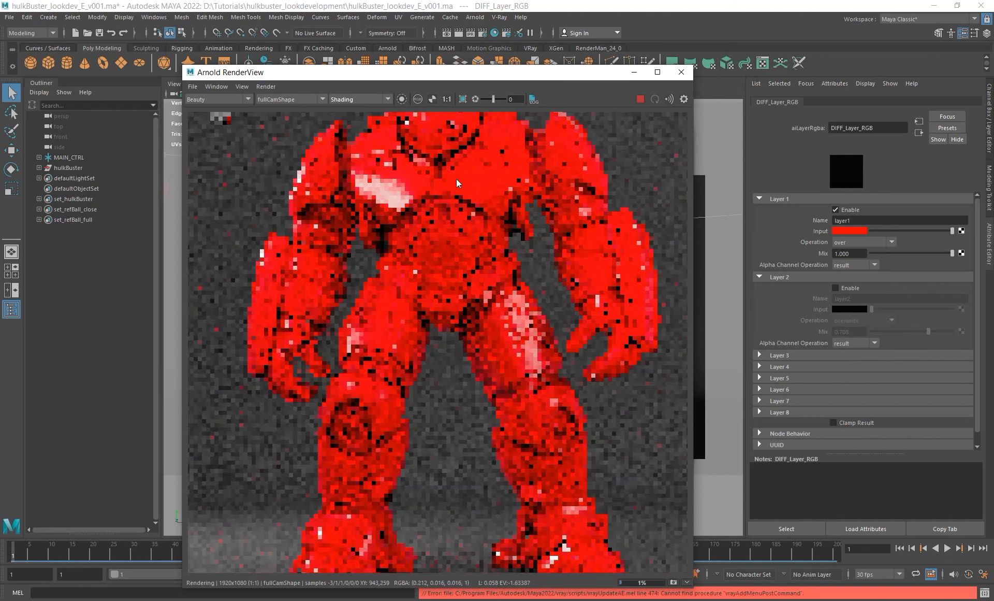
Step: Shrink the Arnold RenderView beside the Node Editor with the whole robot in frame, and stop the render
scroll(455, 179, down, 1)
alt+middle_drag(503, 161, 449, 188)
scroll(461, 188, down, 2)
alt+middle_drag(487, 154, 464, 203)
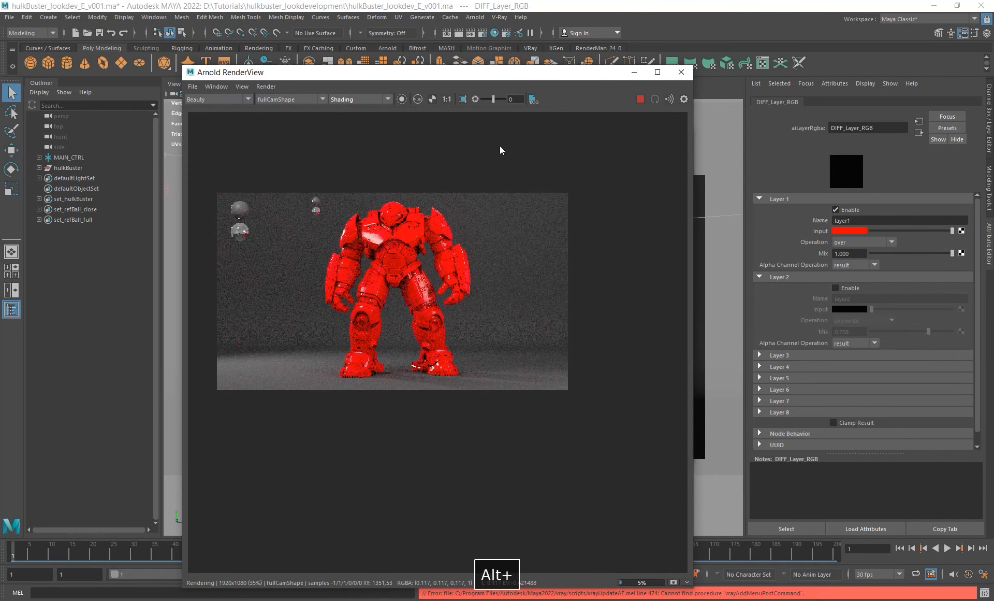
drag(509, 77, 405, 45)
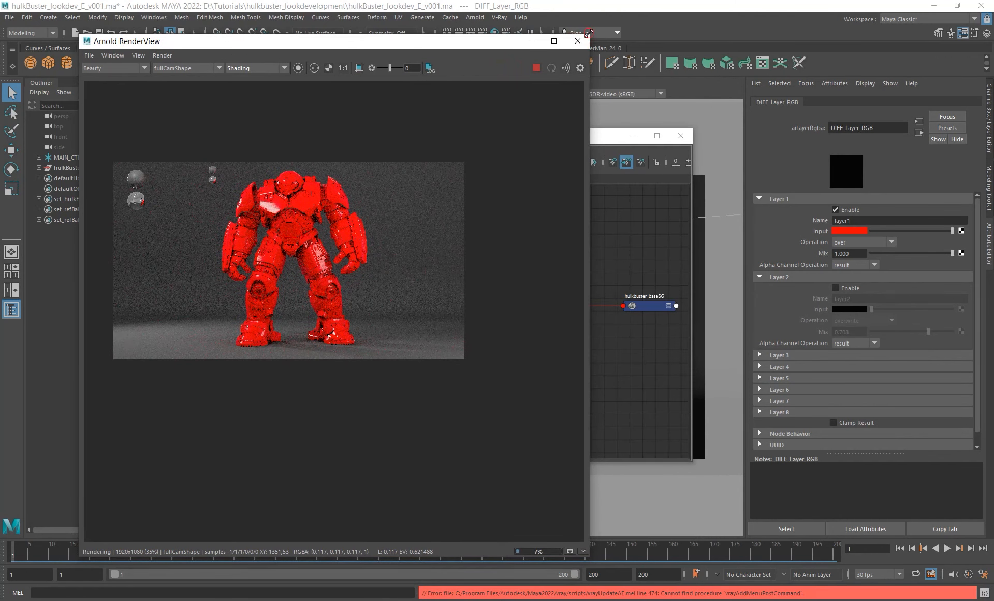
drag(590, 34, 460, 156)
alt+middle_drag(277, 212, 312, 259)
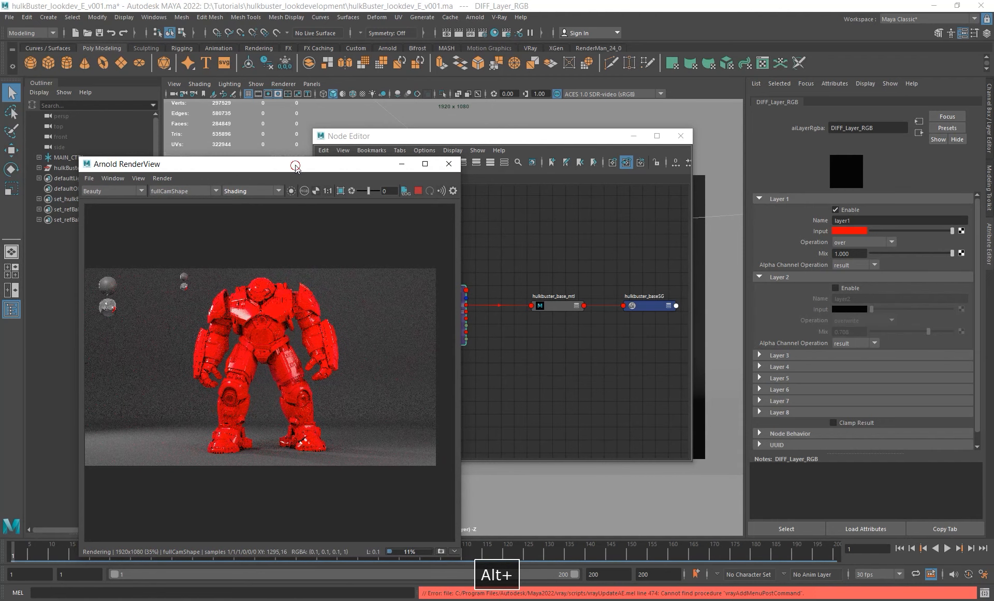
drag(295, 163, 282, 130)
click(404, 156)
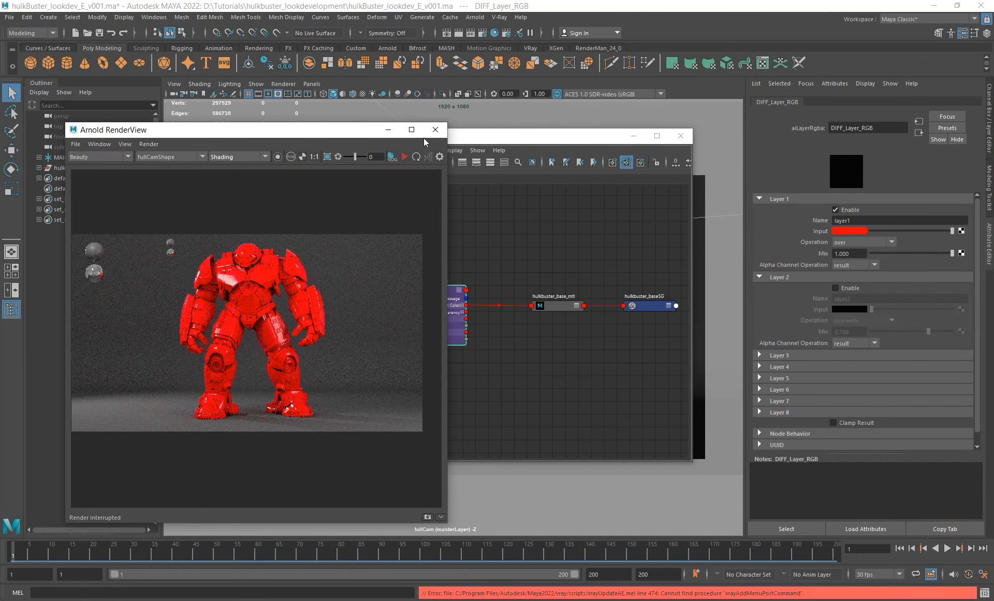
Step: Review the Arnold sampling settings in the Render Settings: Camera (AA), Diffuse, Specular, Transmission and SSS
click(489, 176)
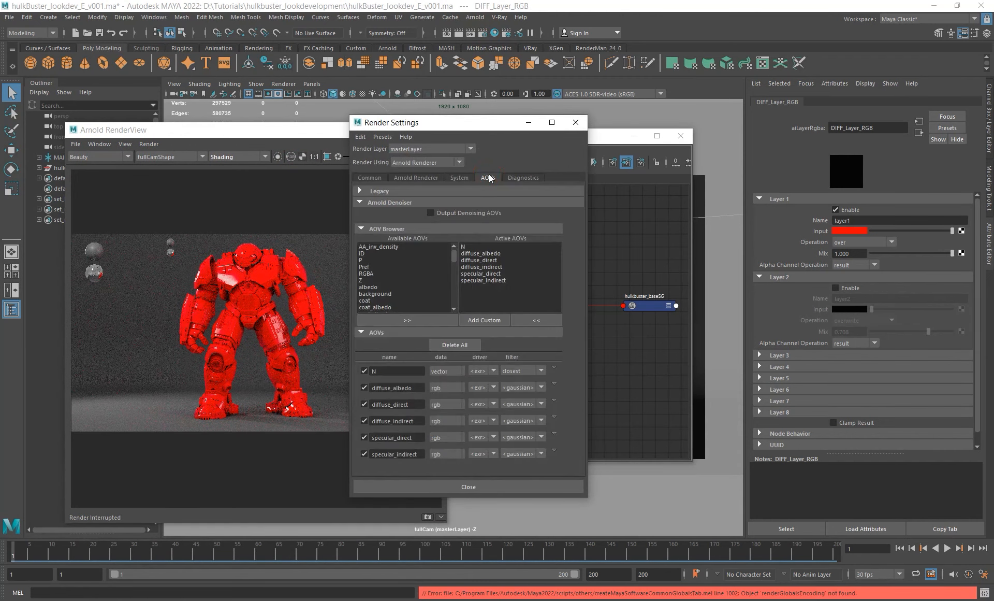
click(422, 178)
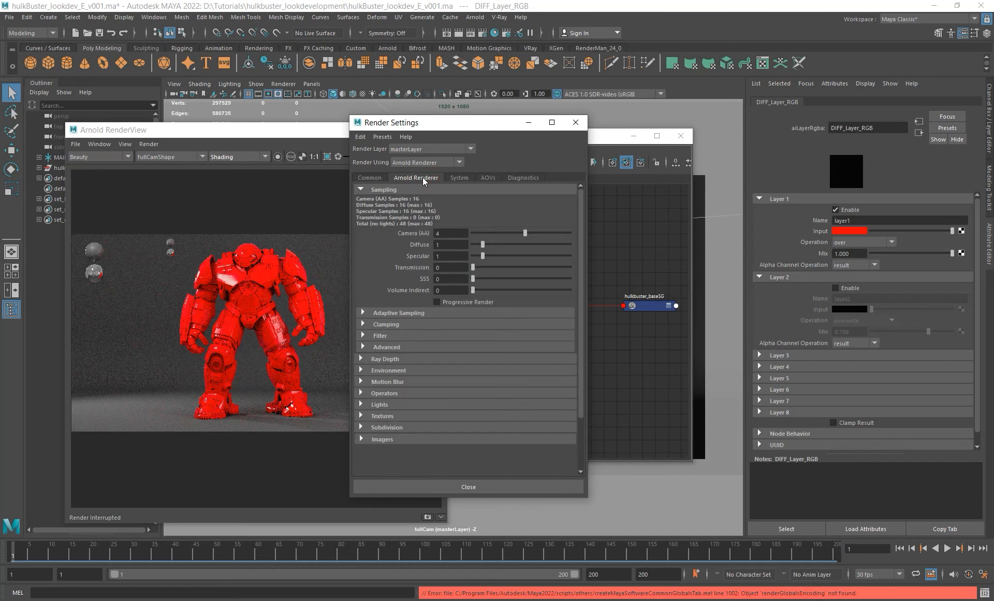
double_click(446, 233)
drag(457, 122, 568, 118)
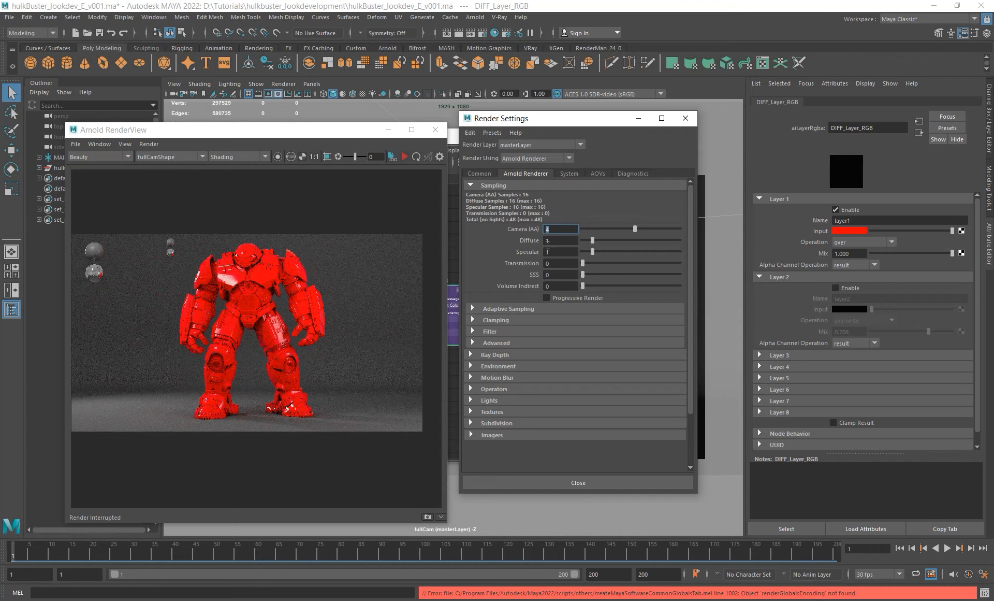
key(Tab)
key(Tab)
drag(558, 262, 492, 264)
click(554, 275)
click(560, 240)
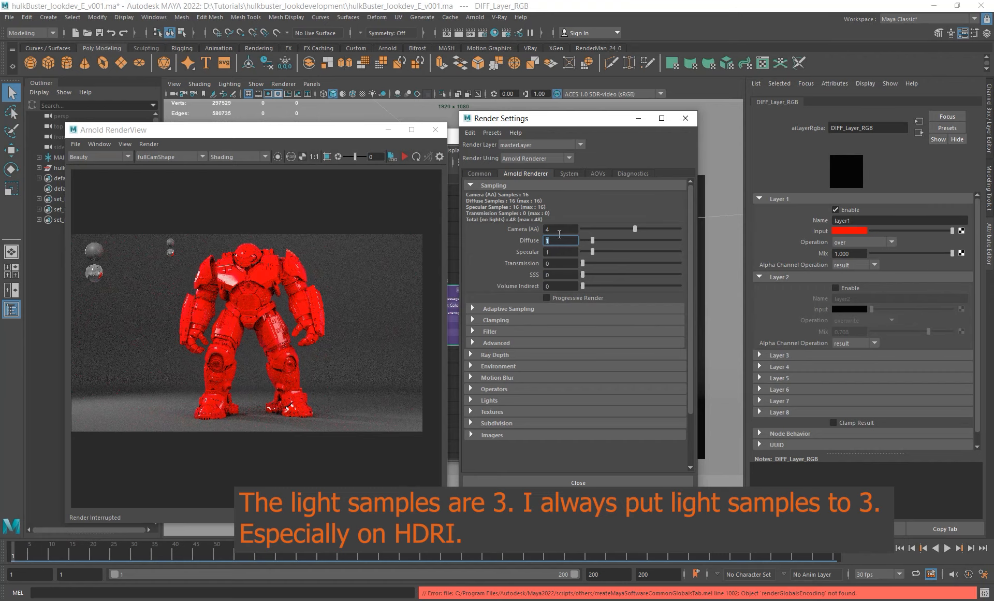
click(556, 263)
click(557, 275)
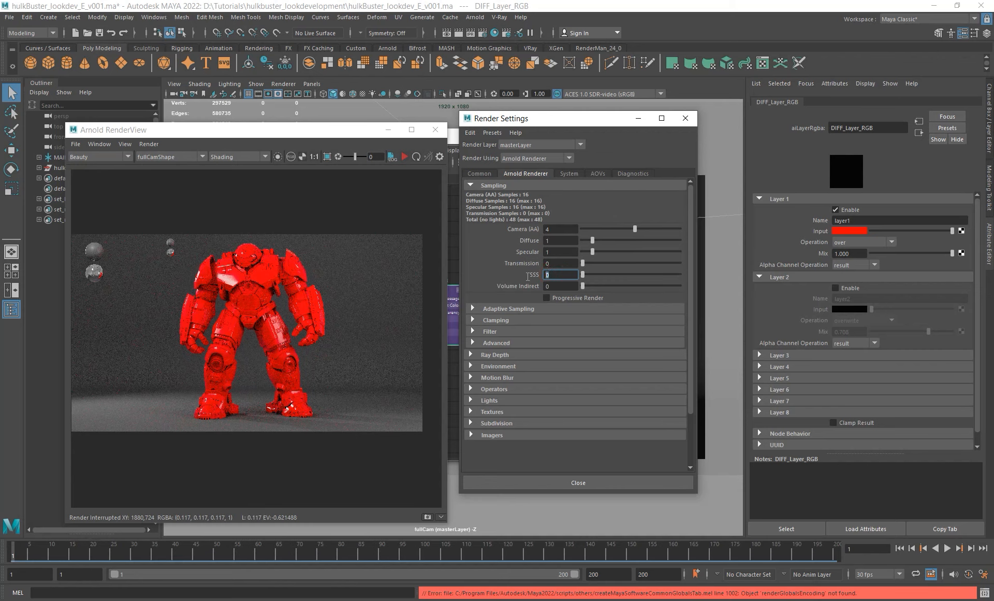
click(552, 275)
Step: Examine the diffuse and specular values in the Ray Depth section of the Arnold render settings
click(495, 355)
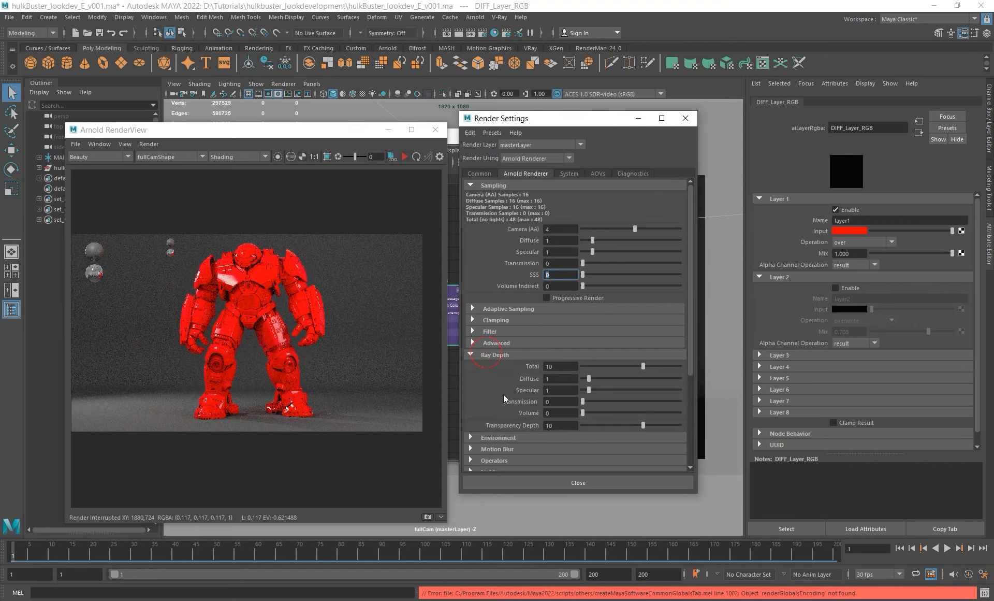
click(559, 377)
click(562, 390)
scroll(486, 339, down, 5)
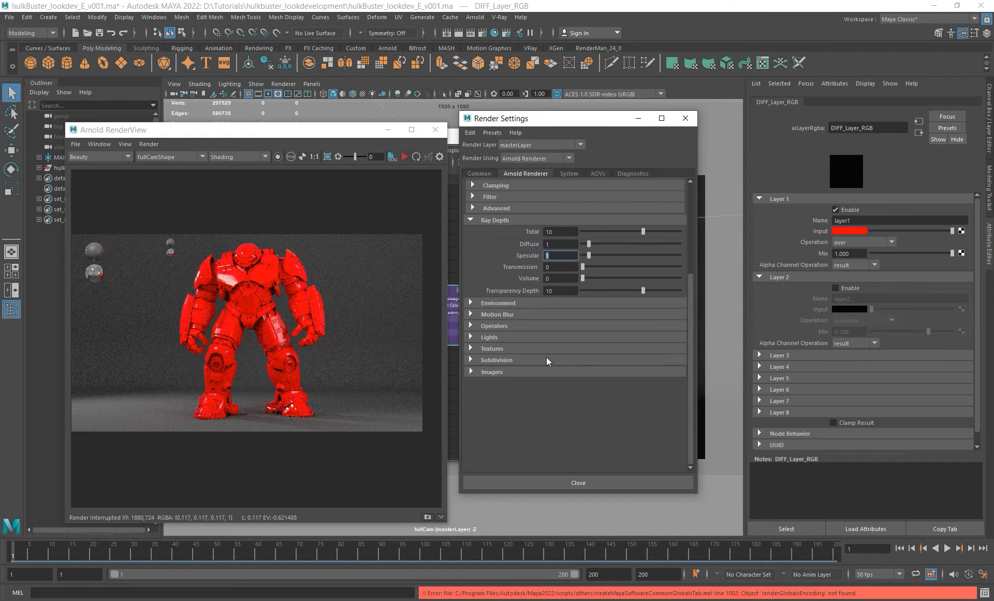
scroll(546, 356, up, 3)
scroll(554, 377, down, 2)
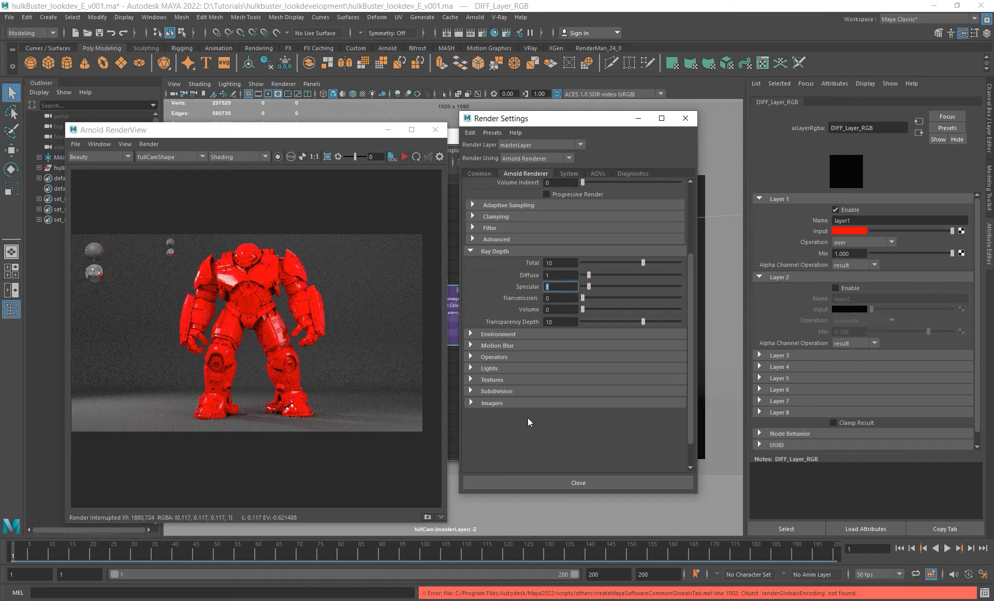
Step: Review the active AOVs, from N and diffuse_albedo to specular_indirect, and close the Render Settings
click(597, 174)
click(561, 382)
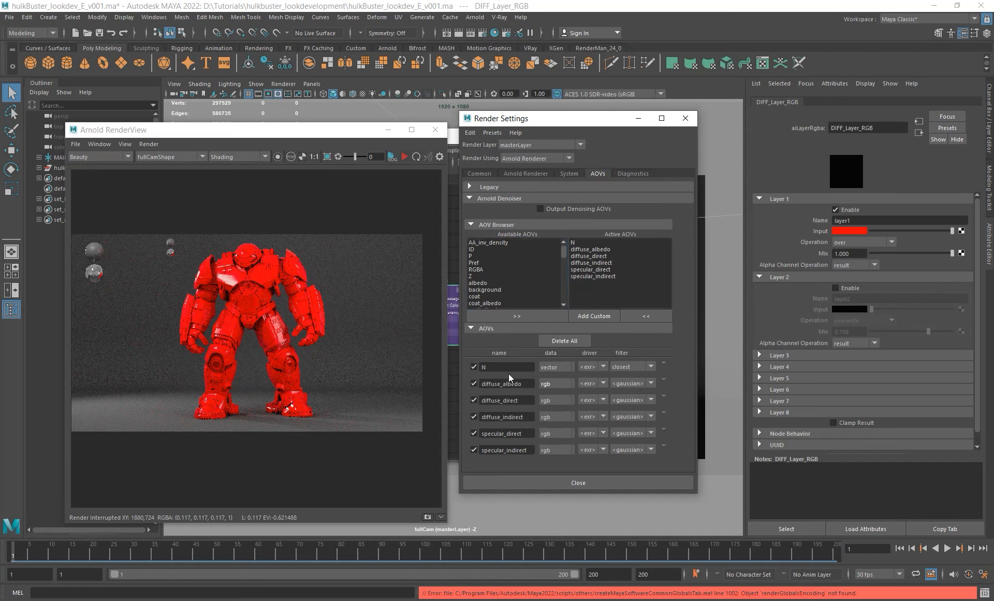
click(497, 366)
scroll(185, 289, up, 2)
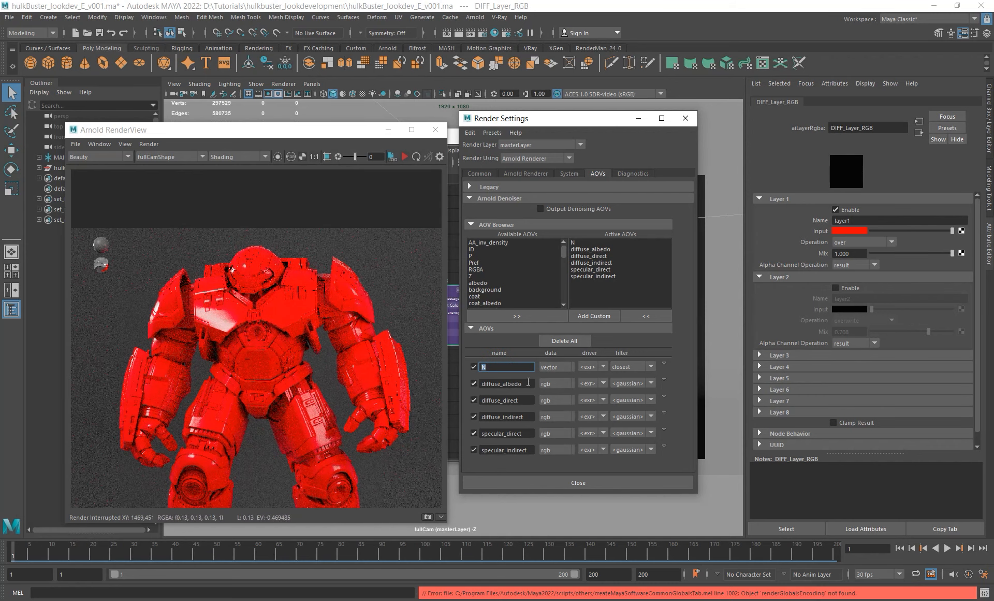
drag(527, 384, 423, 379)
drag(526, 401, 439, 392)
drag(526, 433, 450, 425)
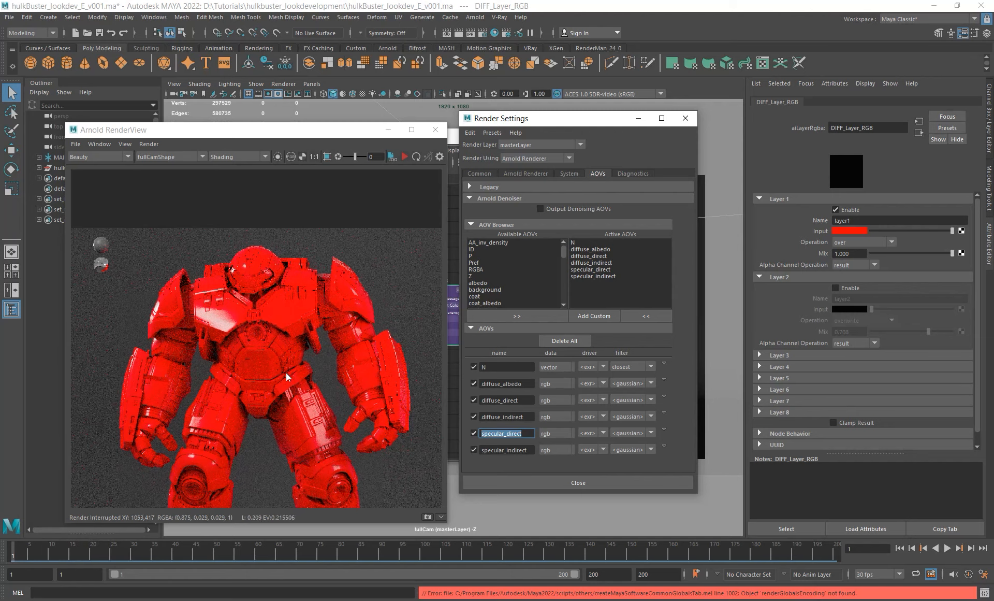
drag(530, 384, 428, 382)
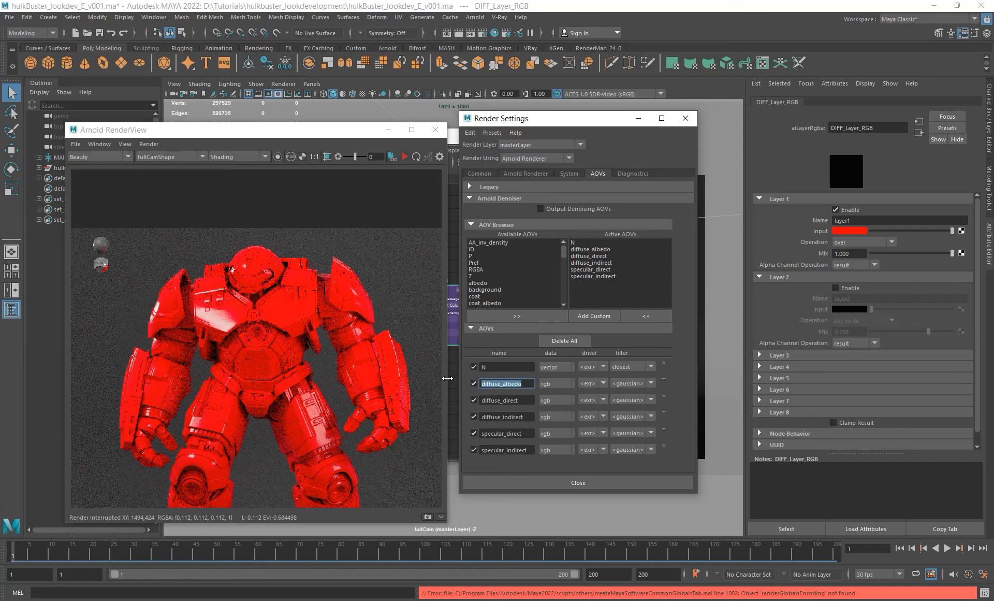
double_click(523, 400)
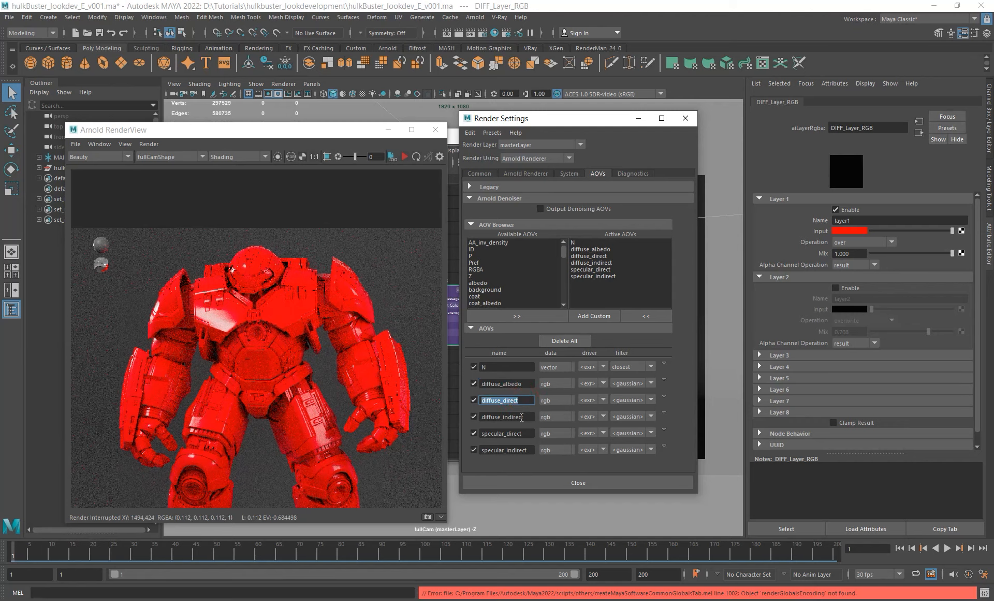
double_click(524, 417)
double_click(525, 433)
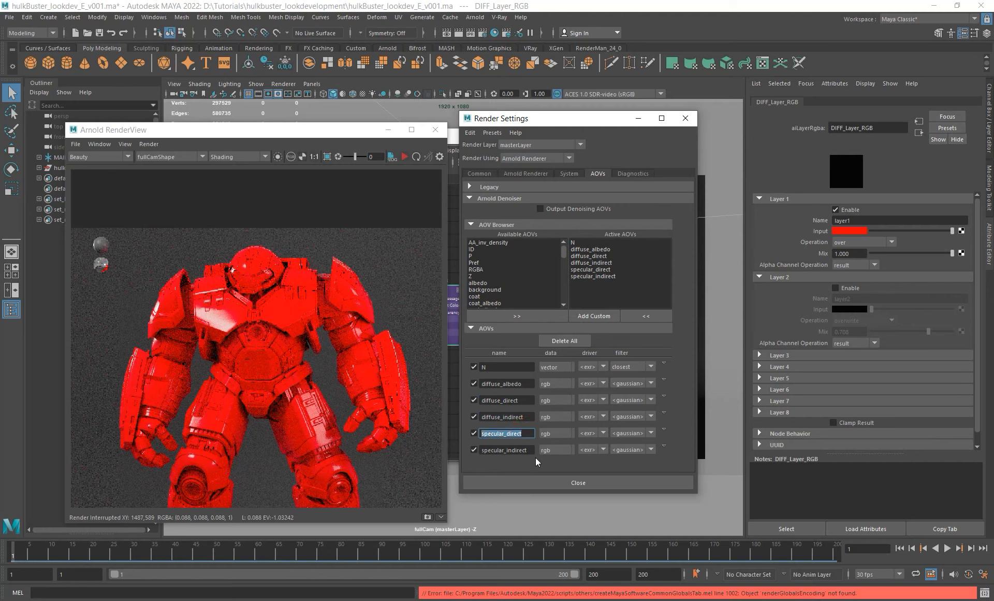
double_click(532, 450)
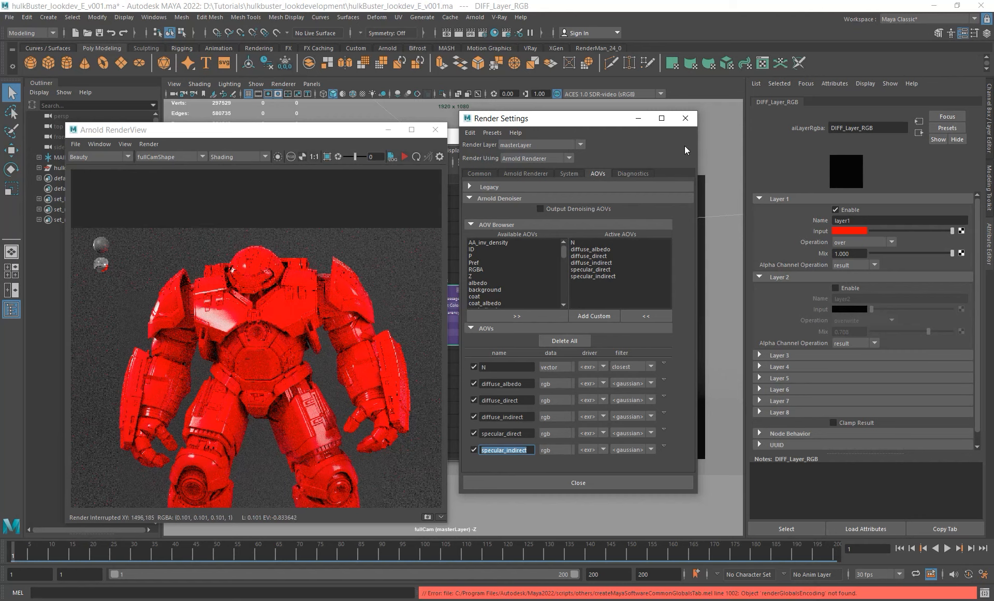
click(684, 119)
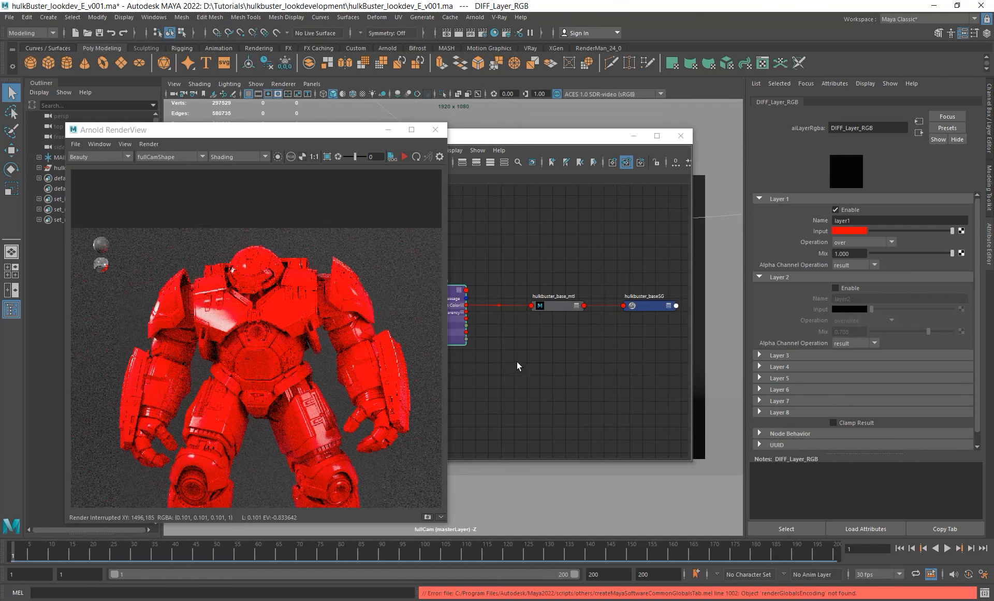
Step: Move the Arnold RenderView slightly higher and frame the whole robot in it
alt+middle_drag(518, 364, 534, 354)
drag(287, 135, 285, 122)
alt+middle_drag(150, 350, 155, 295)
alt+right_drag(155, 295, 102, 292)
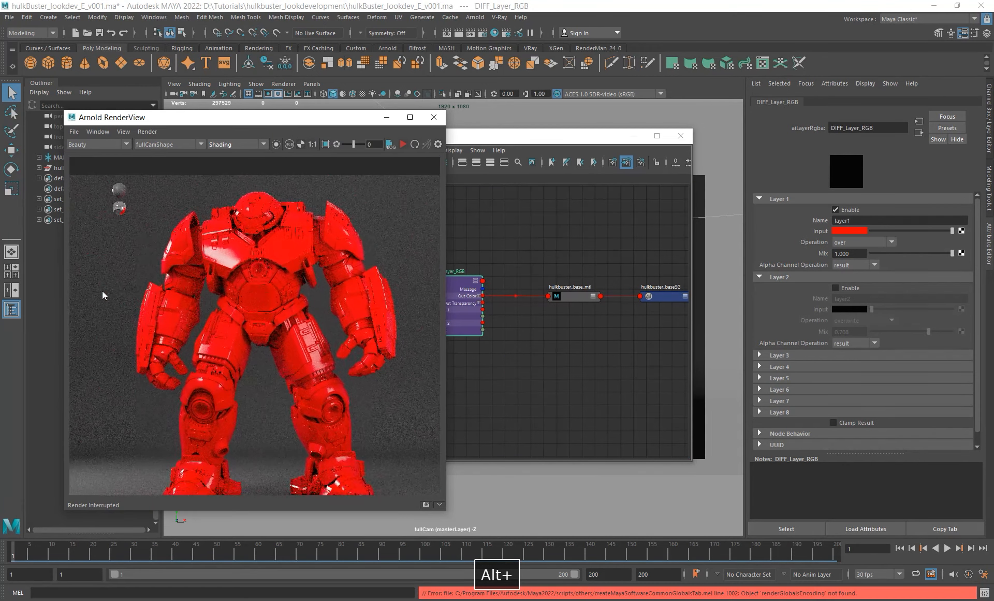
alt+middle_drag(363, 383, 350, 344)
alt+right_drag(350, 344, 242, 277)
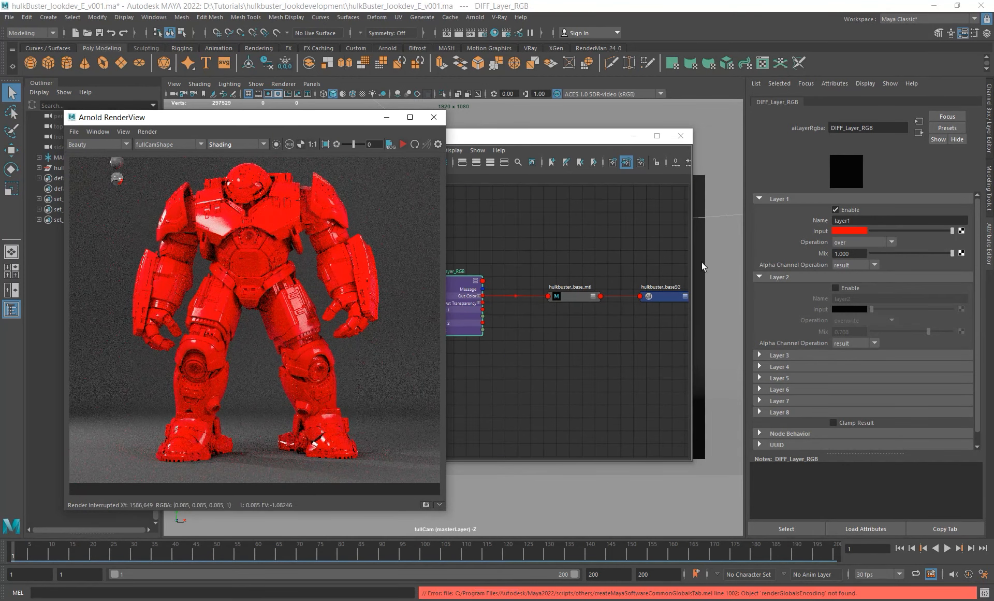
Step: Switch to File Explorer and open the reference image Mark_44.png from the ref folder of the hulkbuster_lookdevelopment project
click(279, 599)
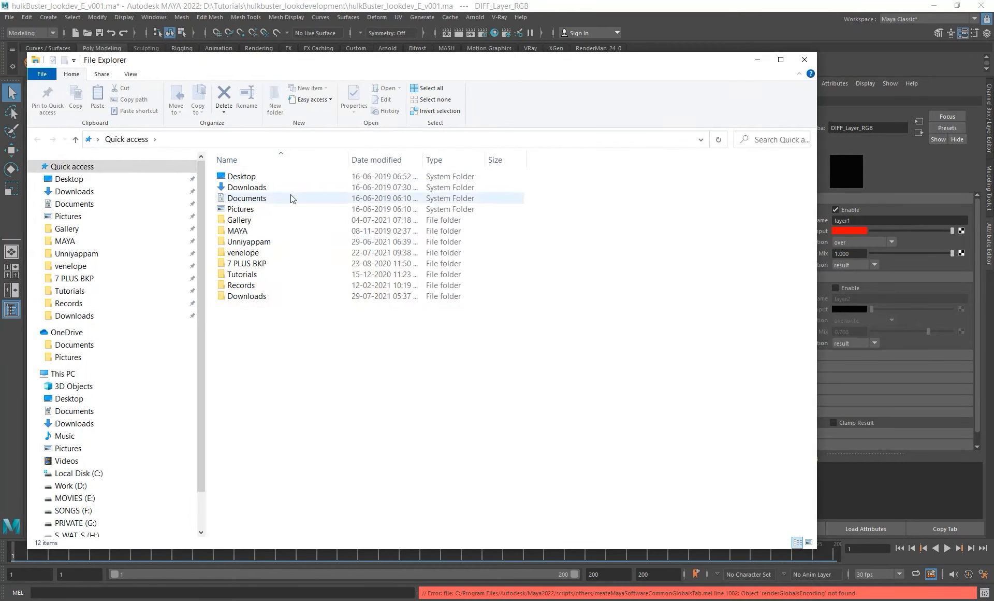
double_click(241, 274)
double_click(265, 198)
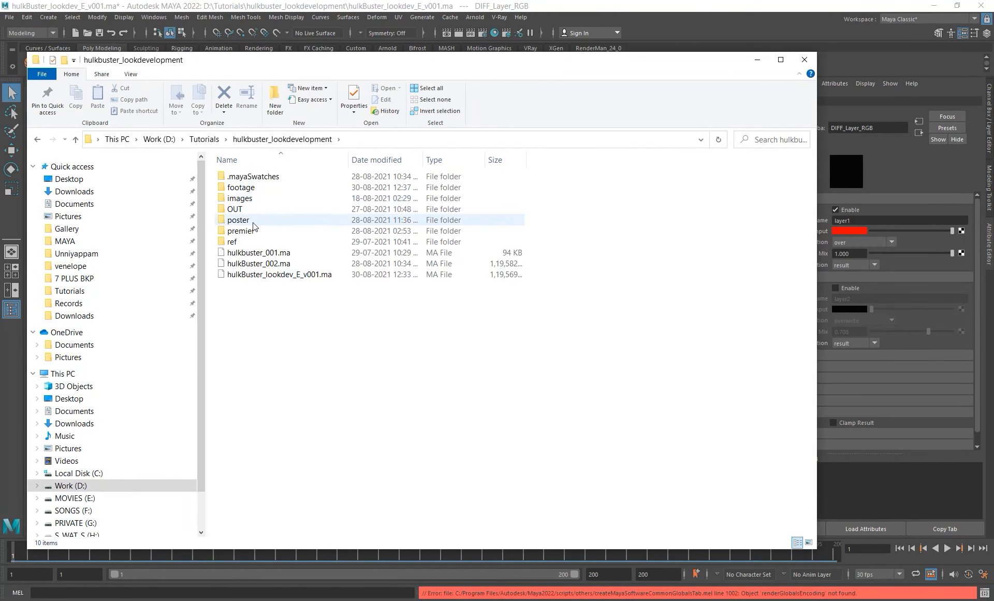
double_click(233, 243)
double_click(362, 184)
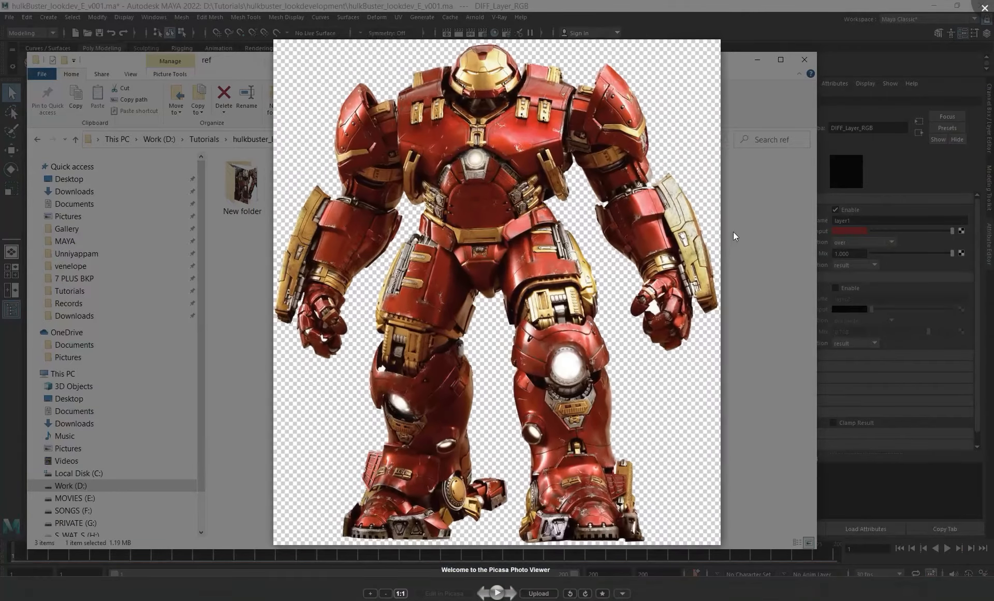
Step: Minimize File Explorer, then shrink the Mark_44.png viewer and place it beside the rendered robot
click(757, 61)
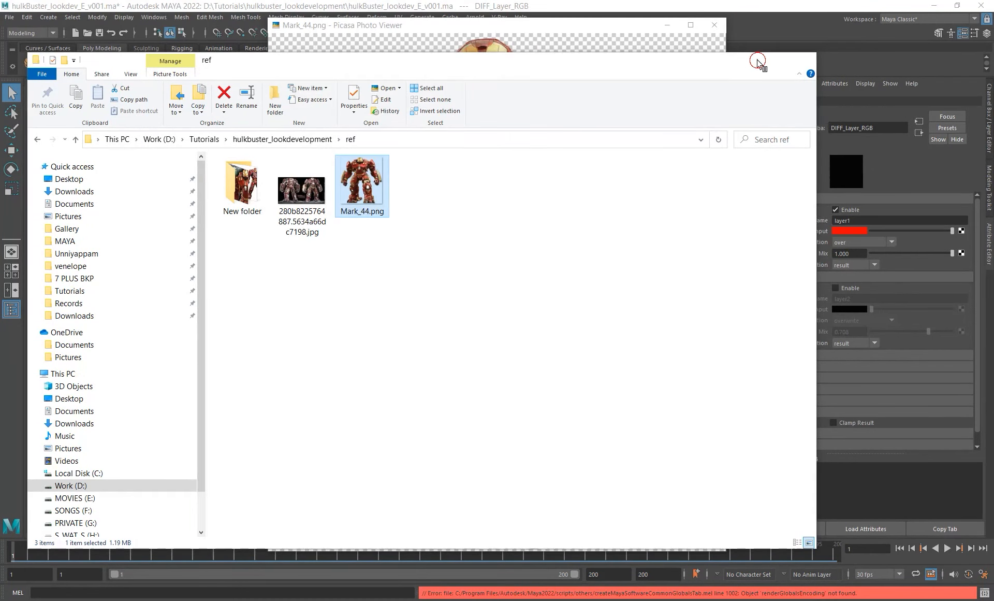
drag(586, 27, 684, 29)
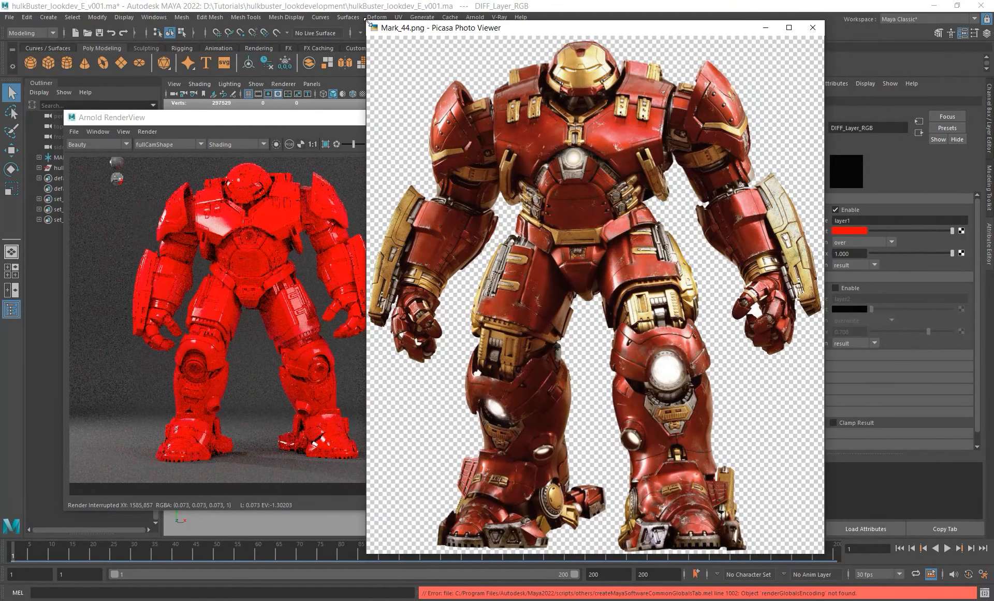
drag(367, 22, 486, 165)
drag(667, 172, 547, 103)
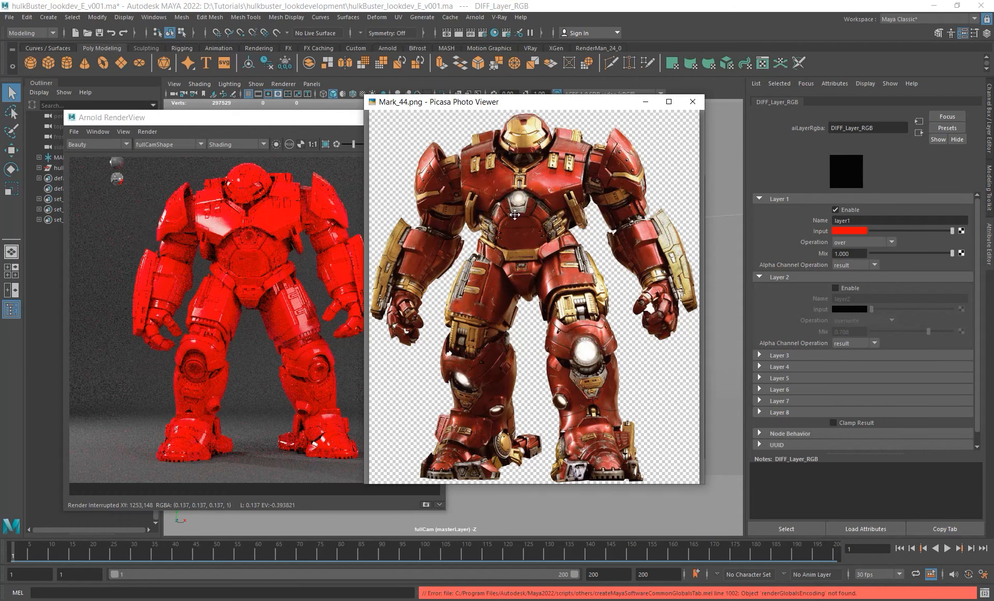
Step: Set the Layer 1 input colour of DIFF_Layer_RGB to a dark orange-red with hue 11.538 and value 0.191, and start the render
click(849, 231)
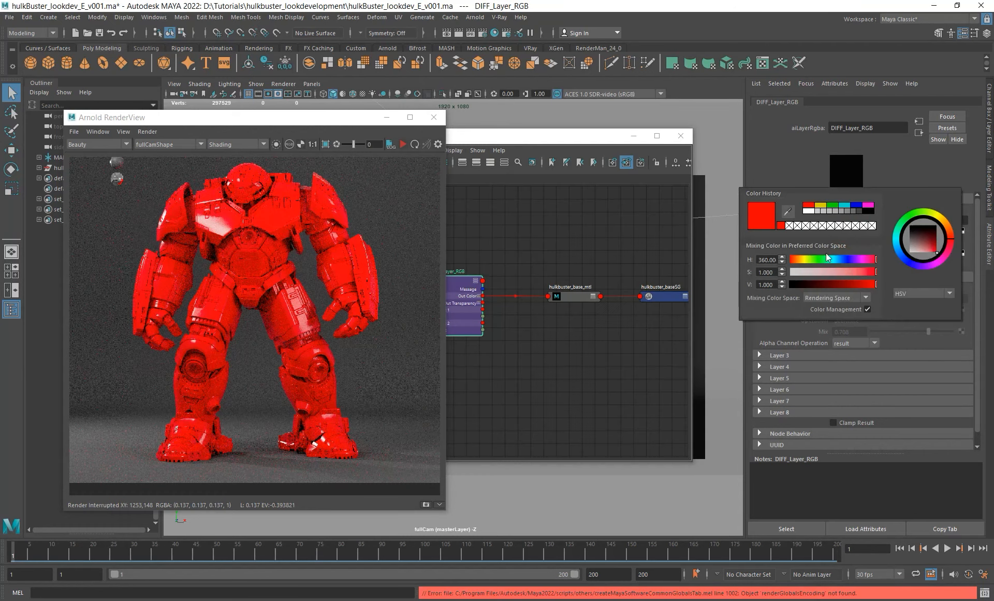
click(794, 259)
drag(794, 259, 796, 259)
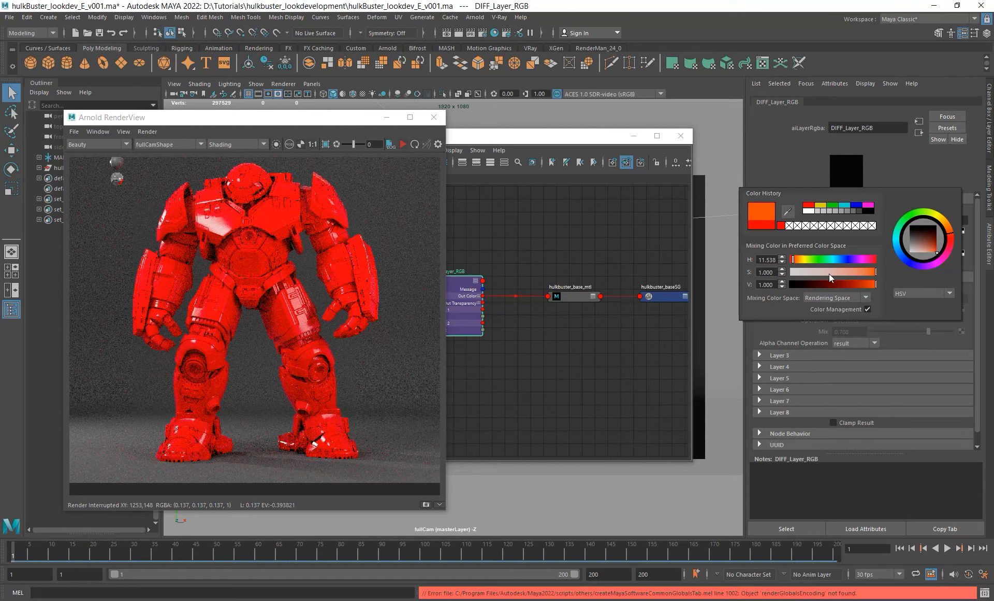
drag(874, 285, 835, 285)
click(403, 144)
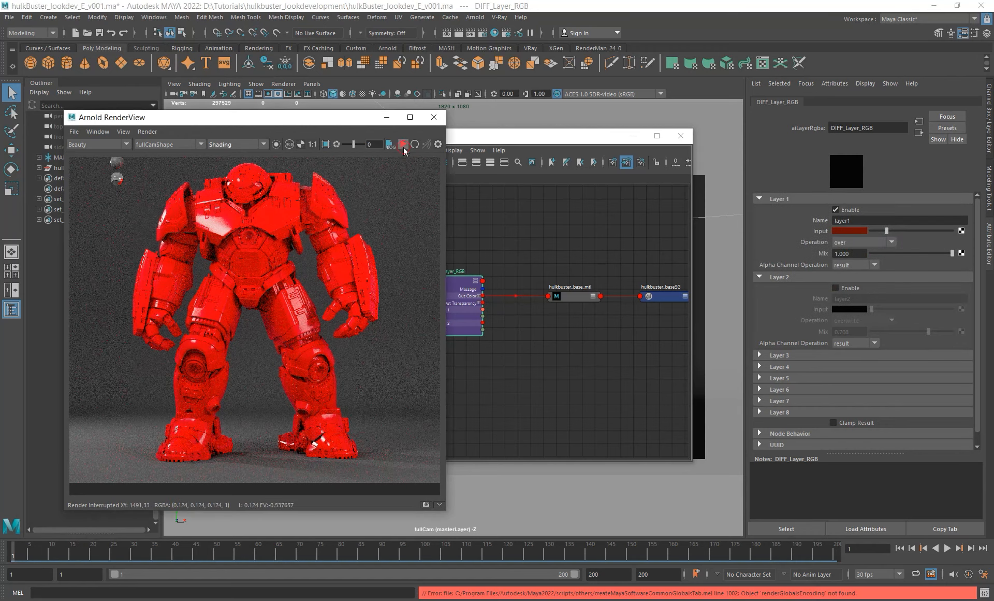
Step: Compare the render with the Mark_44.png reference and shift the Layer 1 input hue slightly towards a purer red
key(alt+Tab)
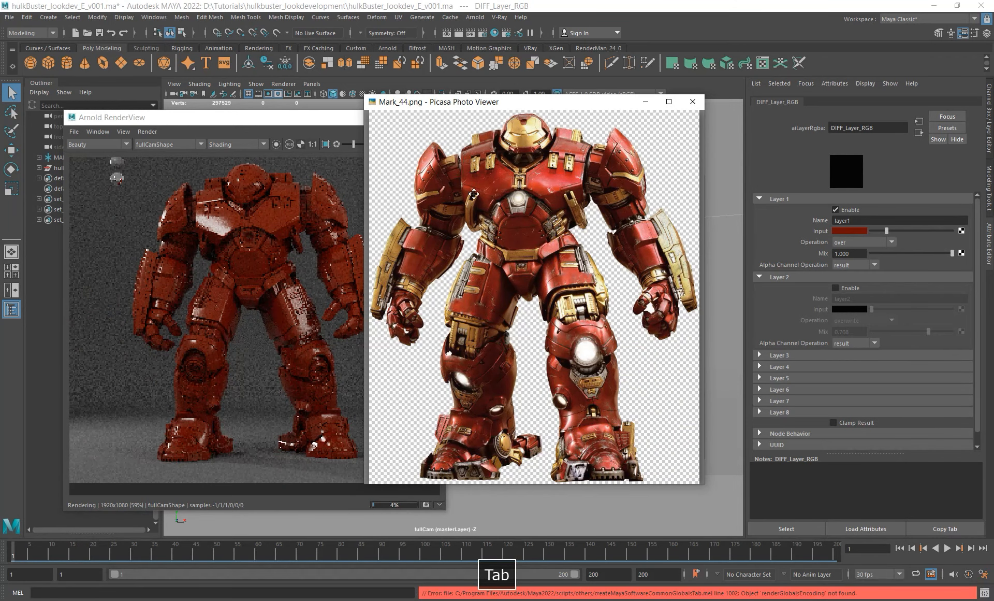
click(861, 228)
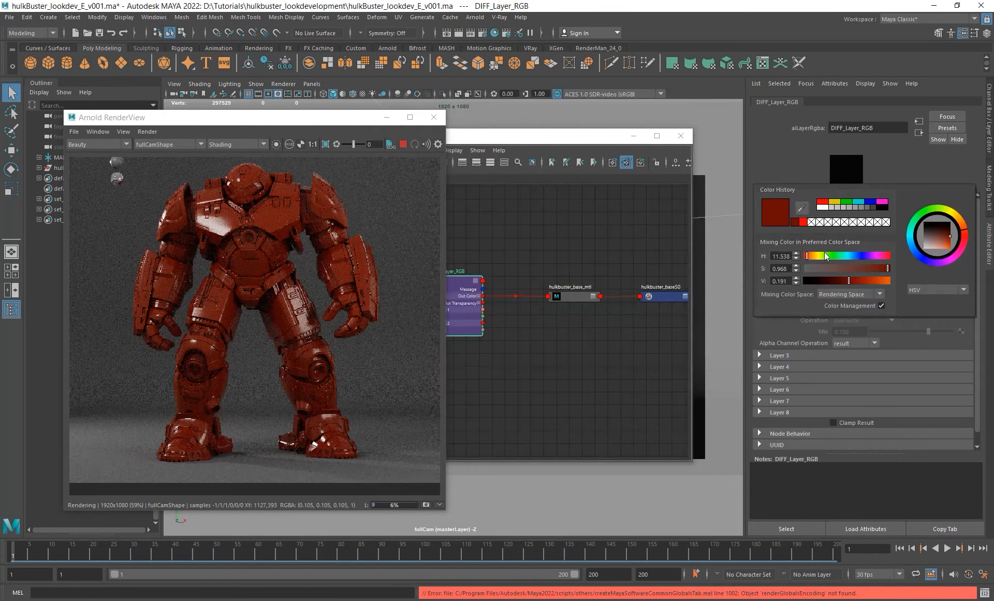
drag(807, 257, 808, 256)
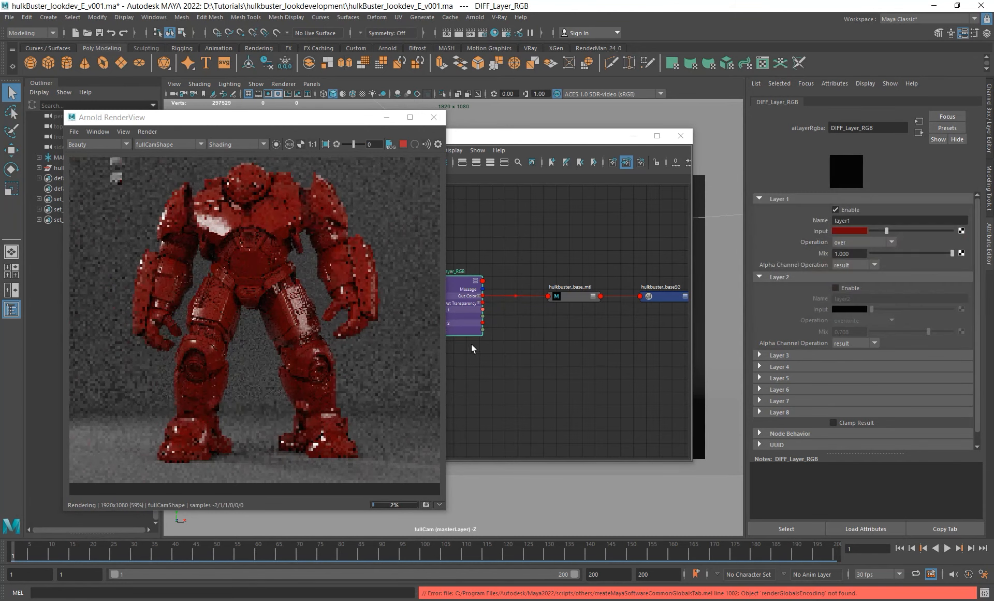
Step: Brighten the Layer 1 input colour slightly and compare the updated render with the Mark_44.png reference
key(alt+Tab)
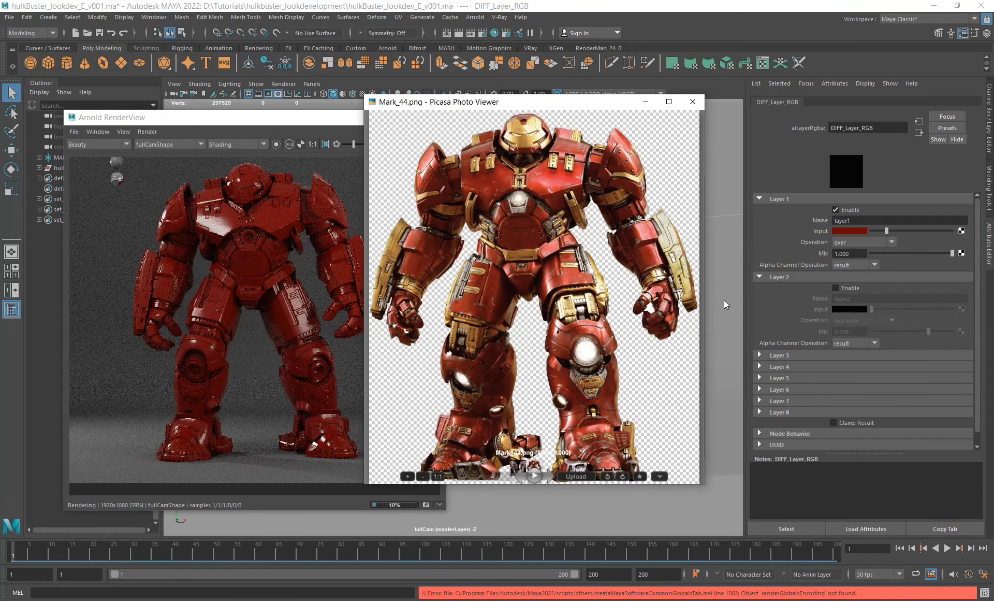
click(891, 230)
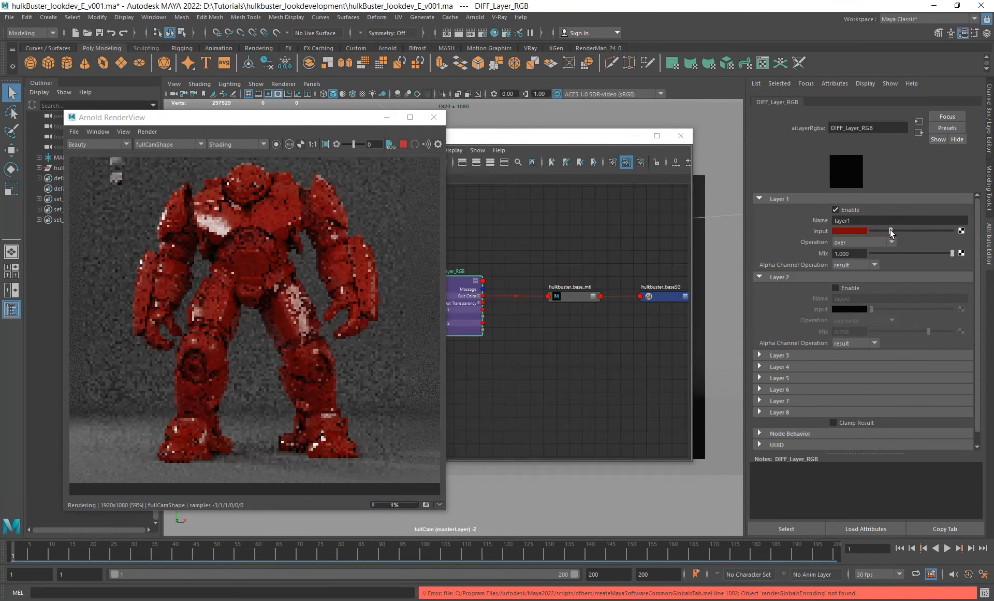
click(843, 232)
key(alt+Tab)
click(309, 133)
key(alt+Tab)
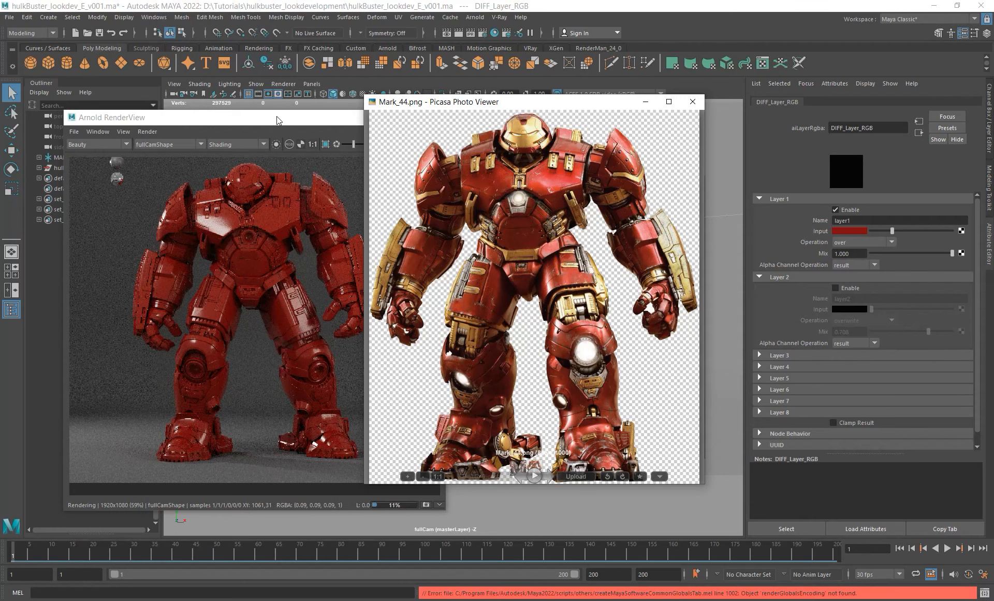
Step: Return to the Node Editor and frame DIFF_Layer_RGB, hulkbuster_base_mtl and its shading group together
key(alt+Tab)
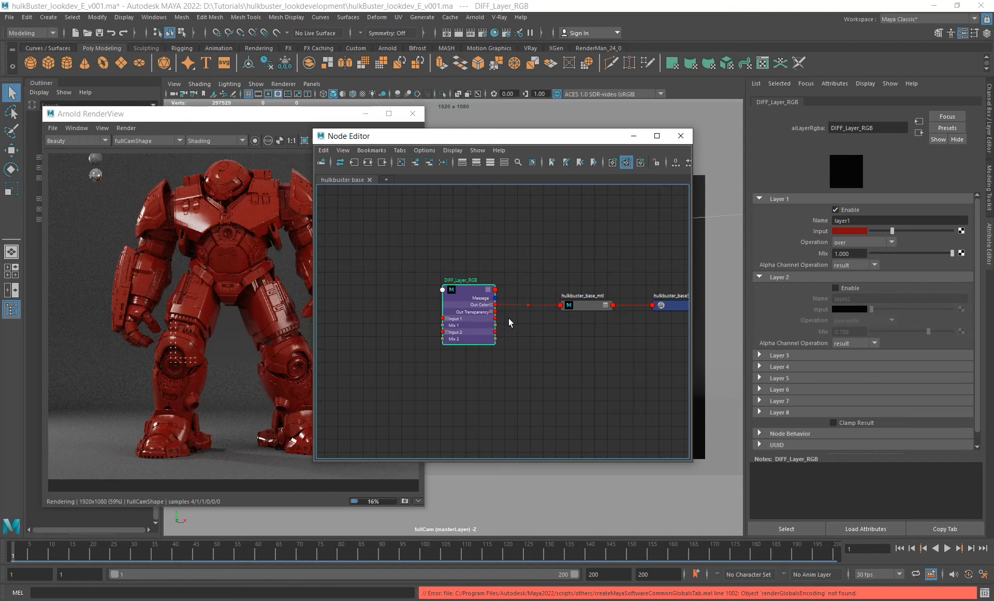
alt+middle_drag(520, 366, 487, 335)
alt+right_drag(524, 328, 498, 326)
alt+middle_drag(499, 327, 483, 331)
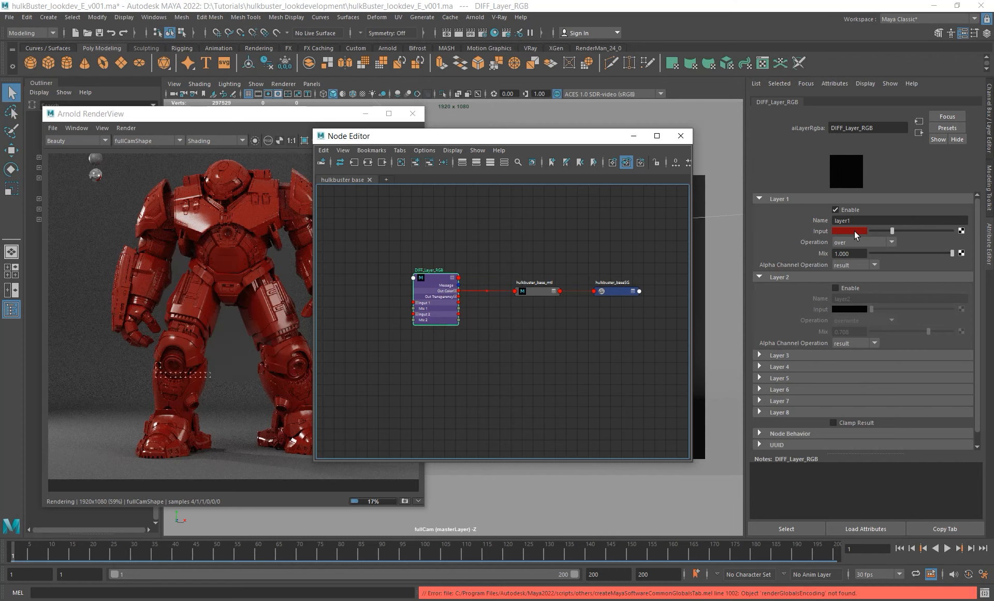
Step: Enable Layer 2 of DIFF_Layer_RGB, keep its operation at overwrite, and set its mix to 1
click(850, 288)
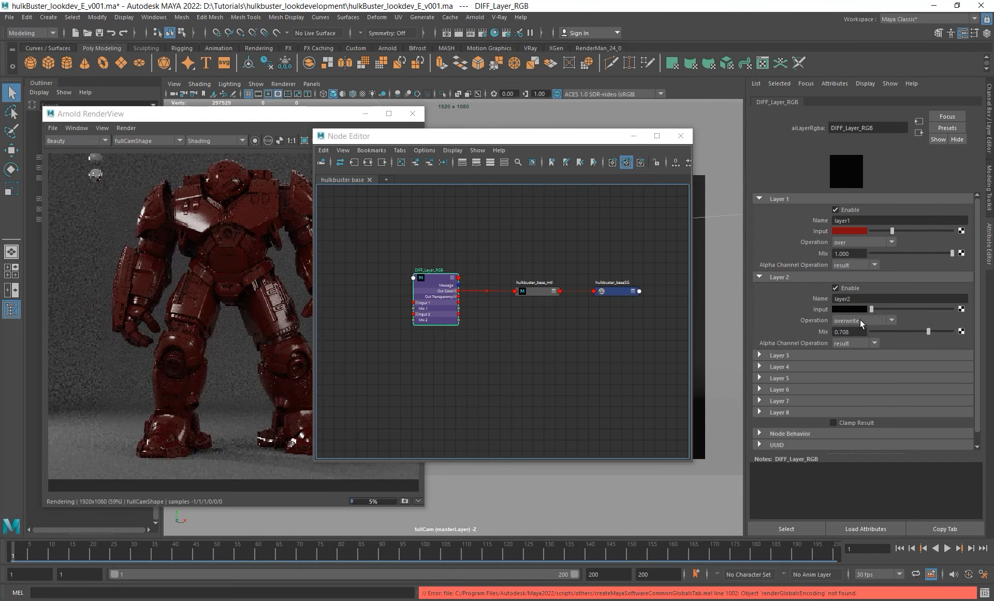
click(853, 321)
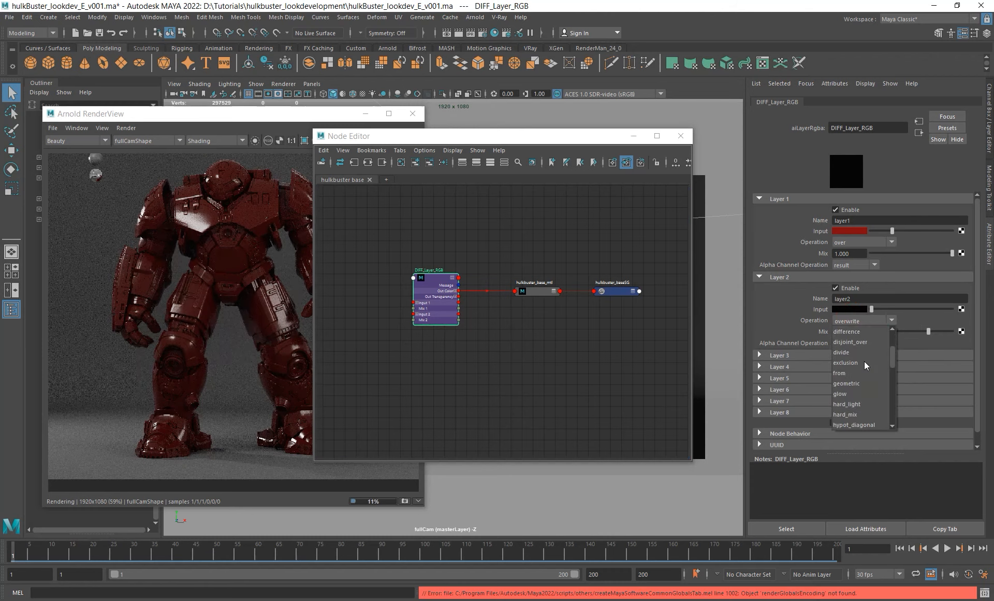
click(480, 319)
click(436, 291)
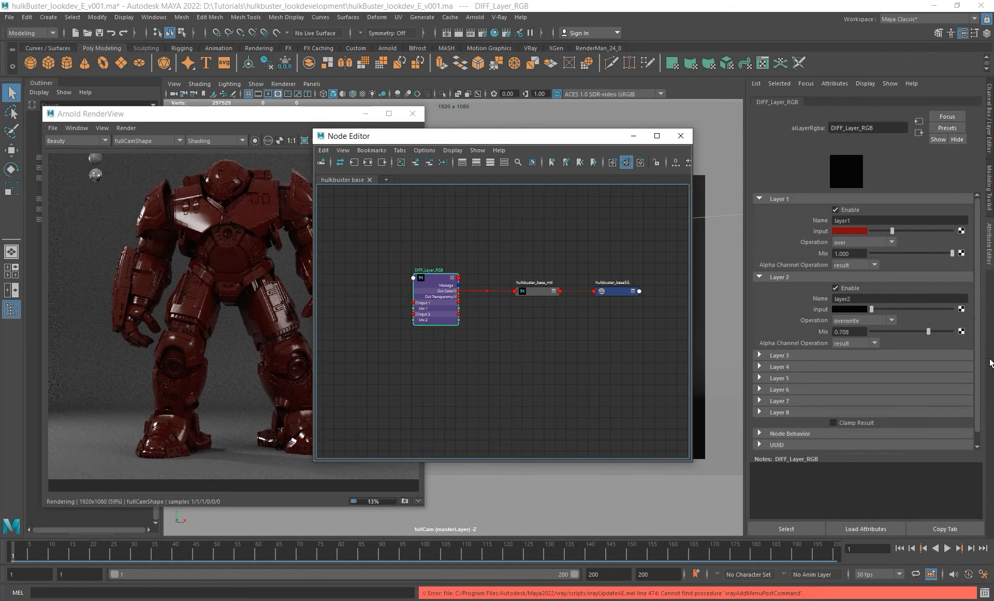
click(862, 331)
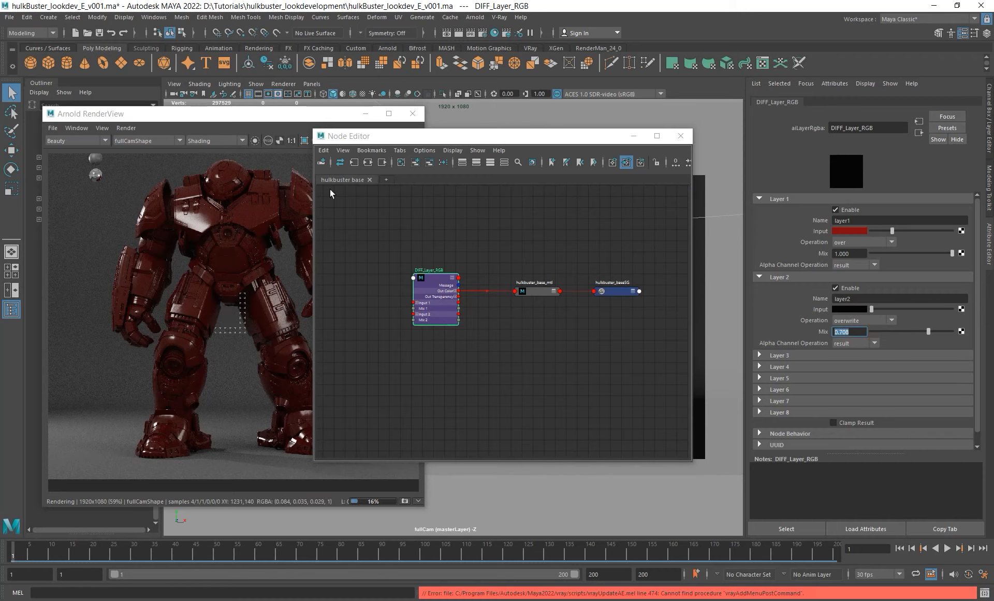
text(1)
key(Return)
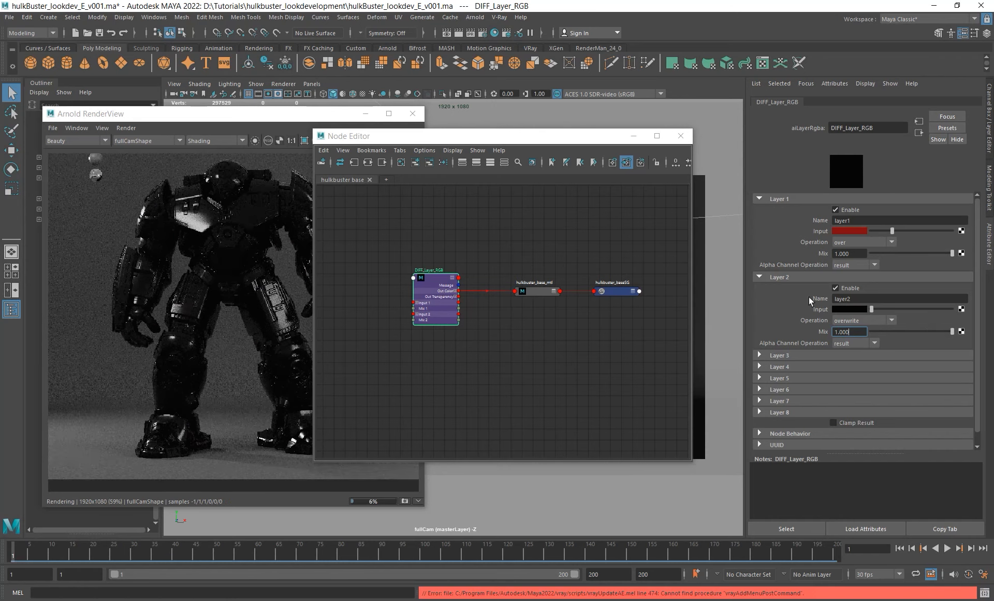
Step: Set the Layer 2 input colour of DIFF_Layer_RGB to yellow and bring the Arnold RenderView forward to check it
drag(872, 308, 954, 308)
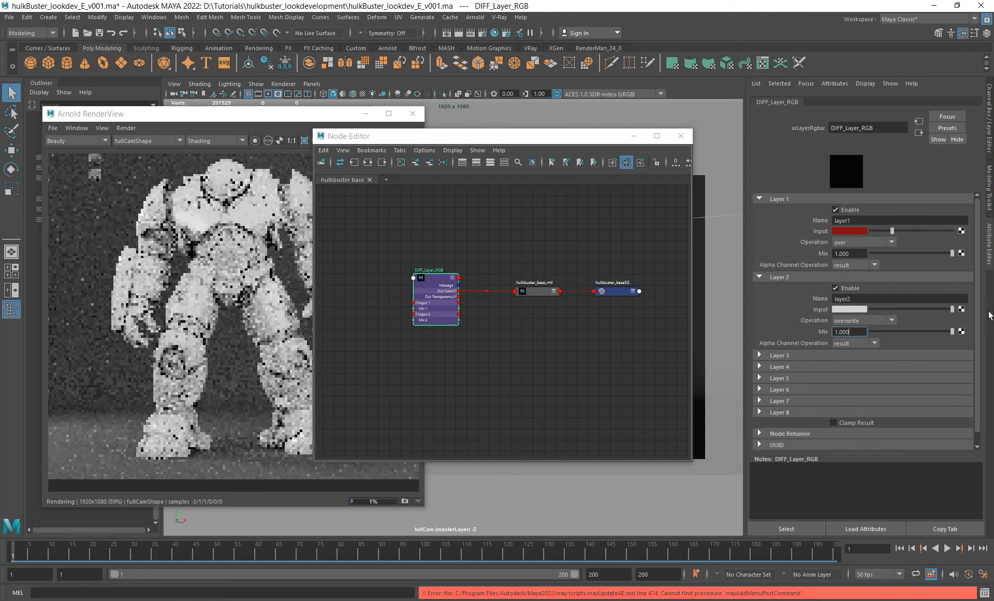
click(852, 309)
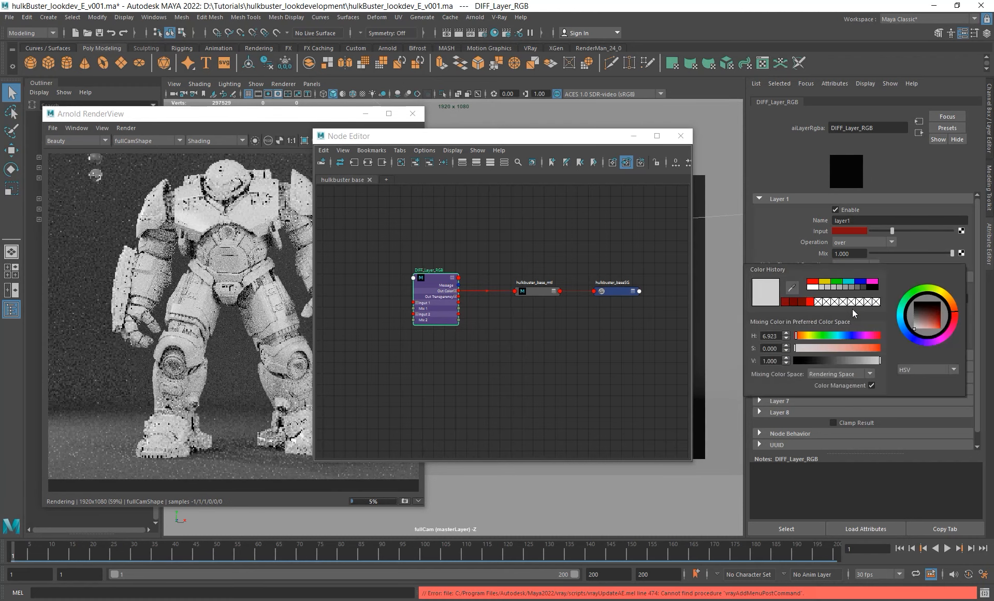
click(851, 297)
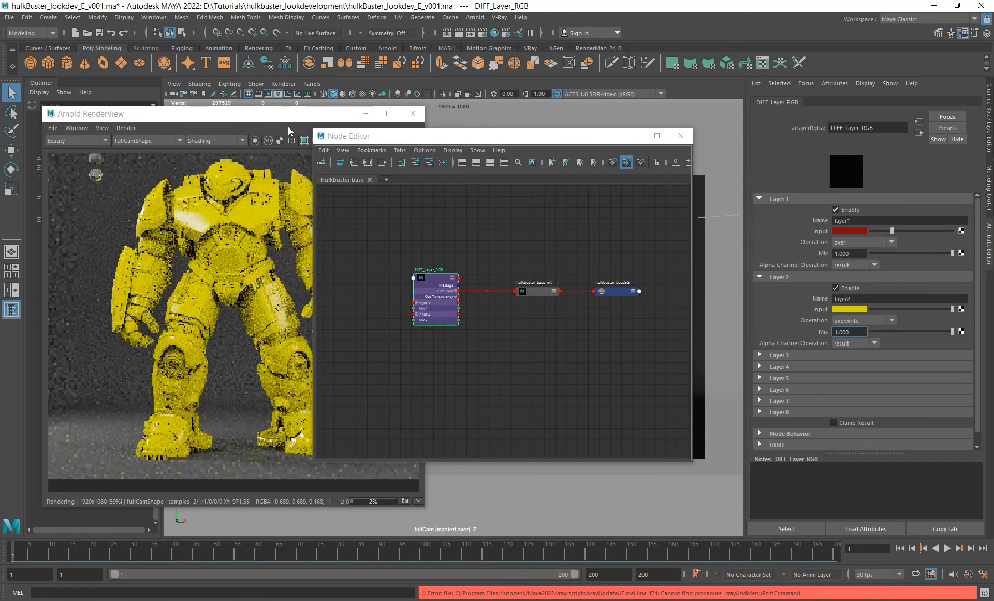
click(186, 177)
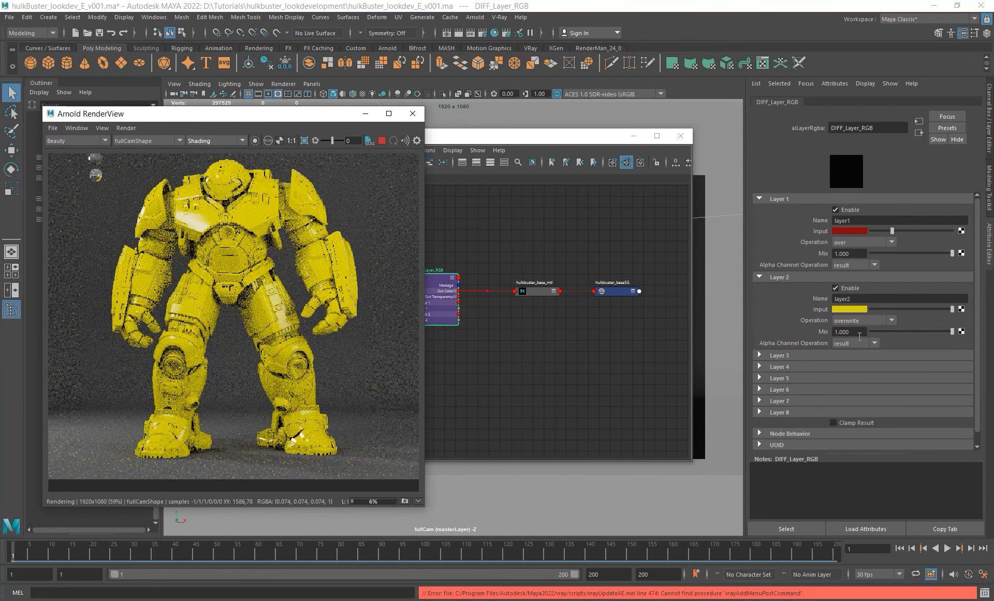
Step: Try Layer 2 mix values of 0.5, 0.169 and 0.571 to see how the yellow blends over the red
double_click(863, 332)
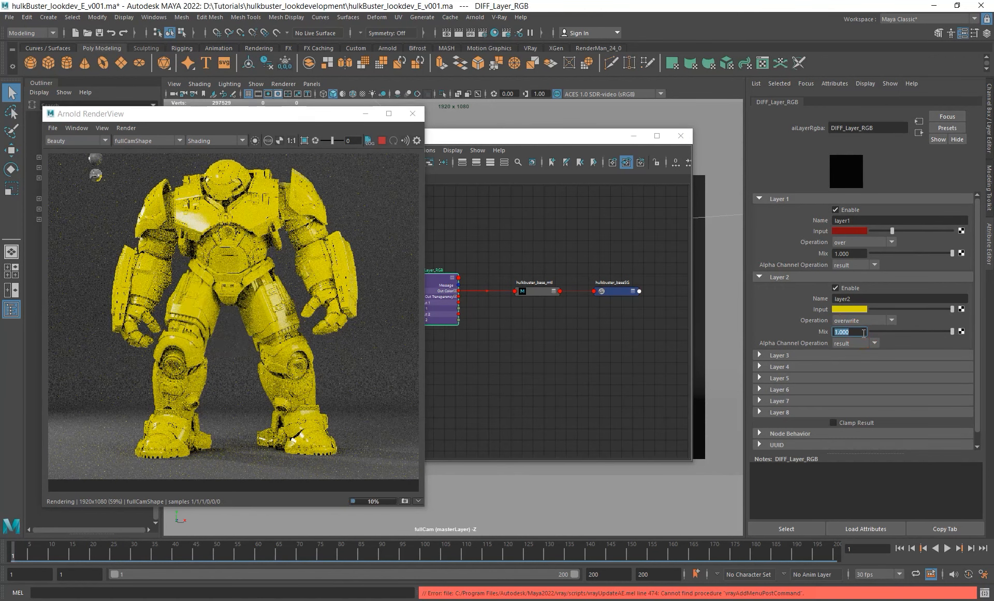
text(.)
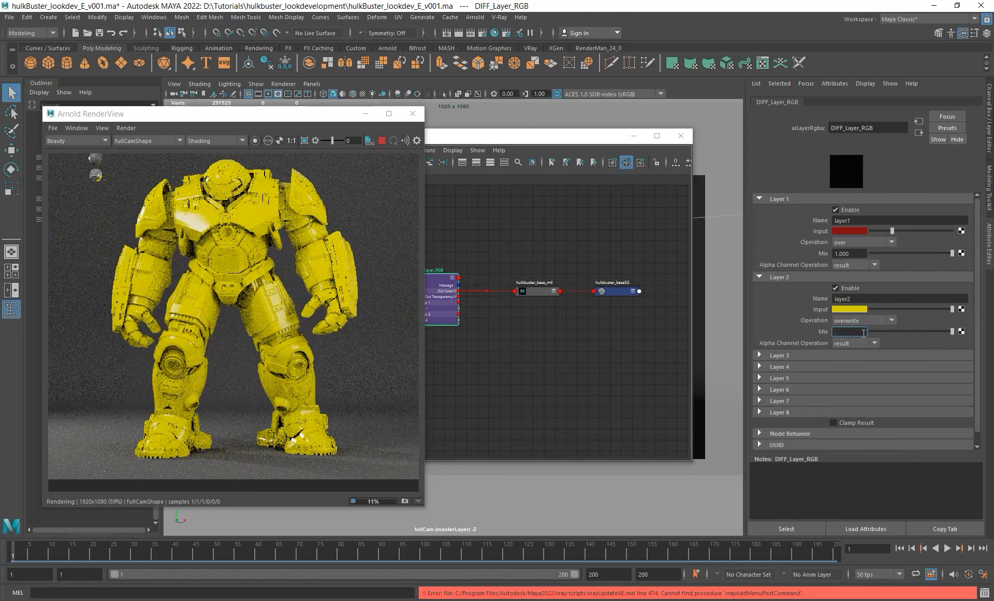
text(5)
key(Return)
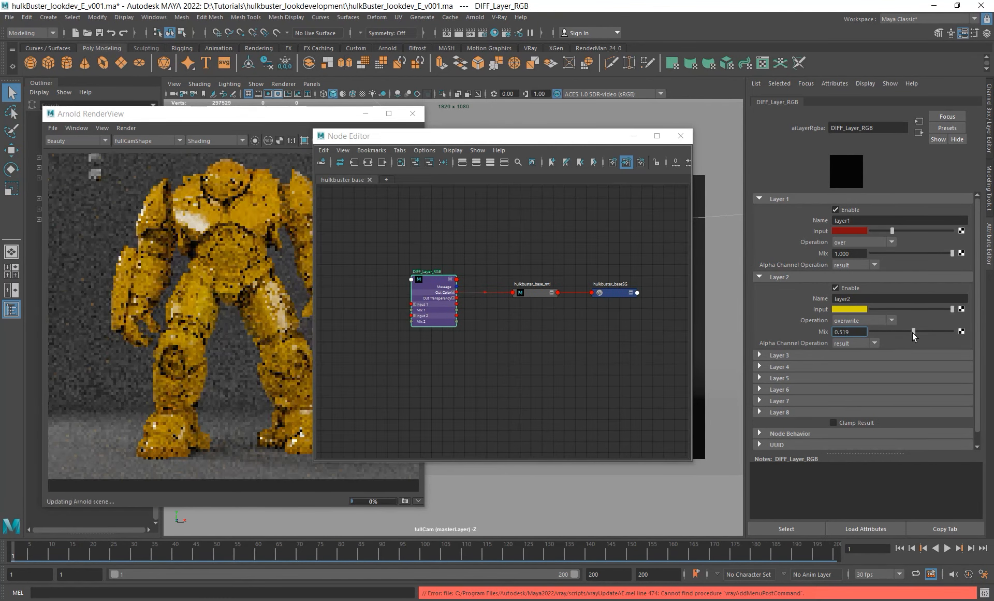
drag(913, 331, 884, 332)
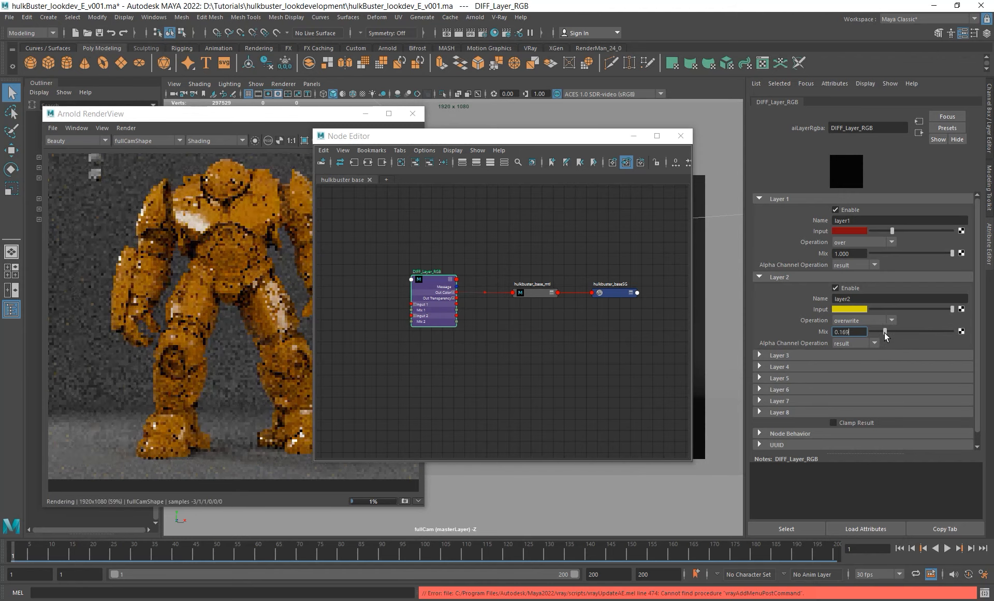
click(860, 329)
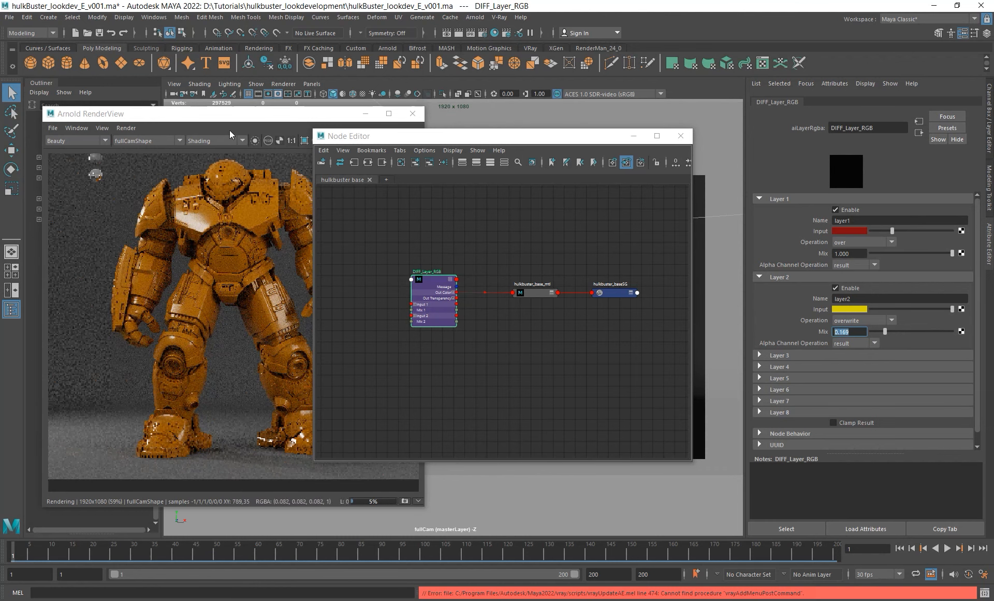
drag(885, 331, 946, 330)
click(917, 333)
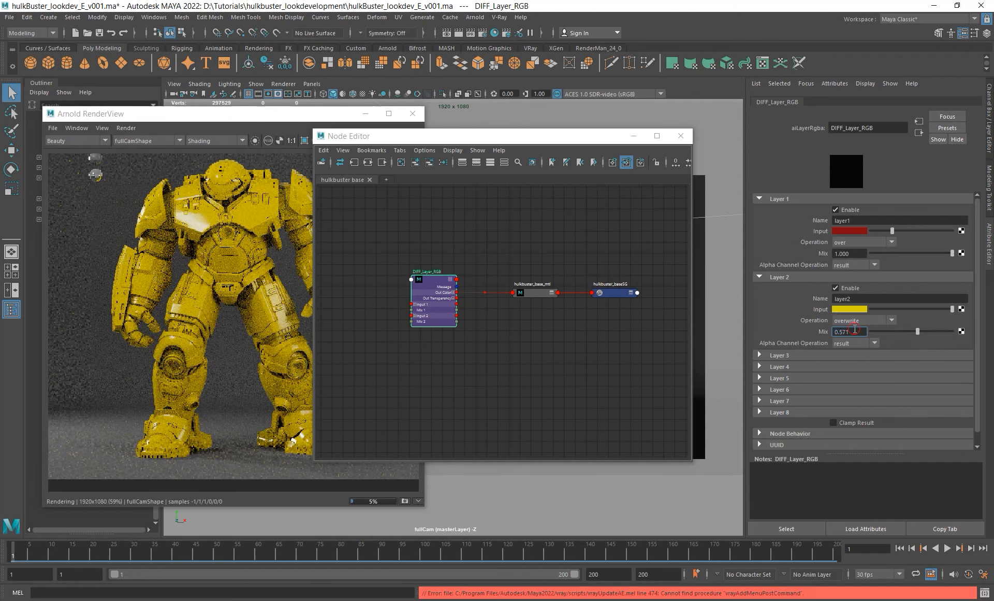
Step: Return the Layer 2 mix to 1 and compare the over operation with overwrite, ending on overwrite
drag(855, 331, 790, 328)
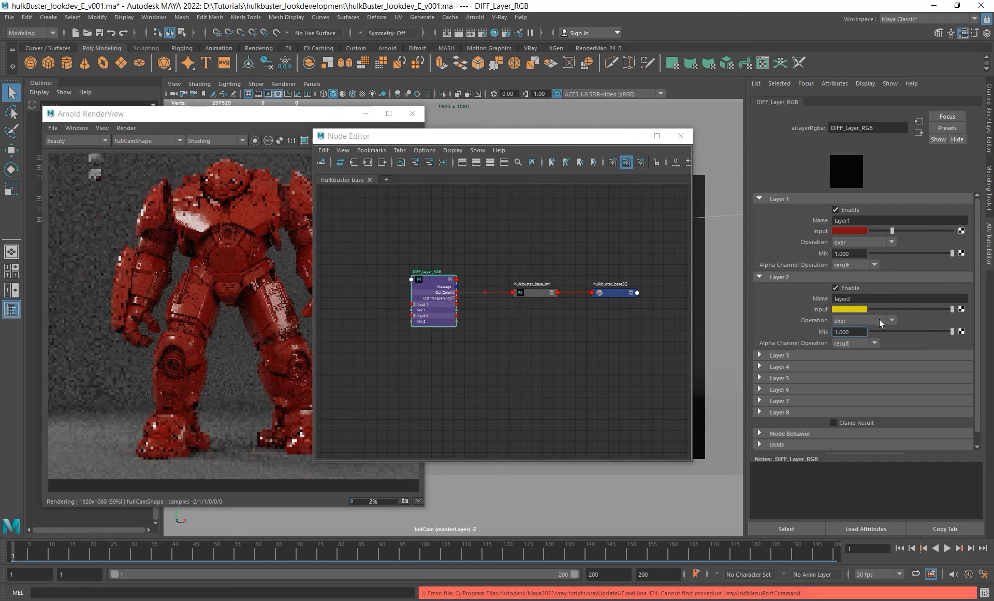
click(879, 319)
click(880, 319)
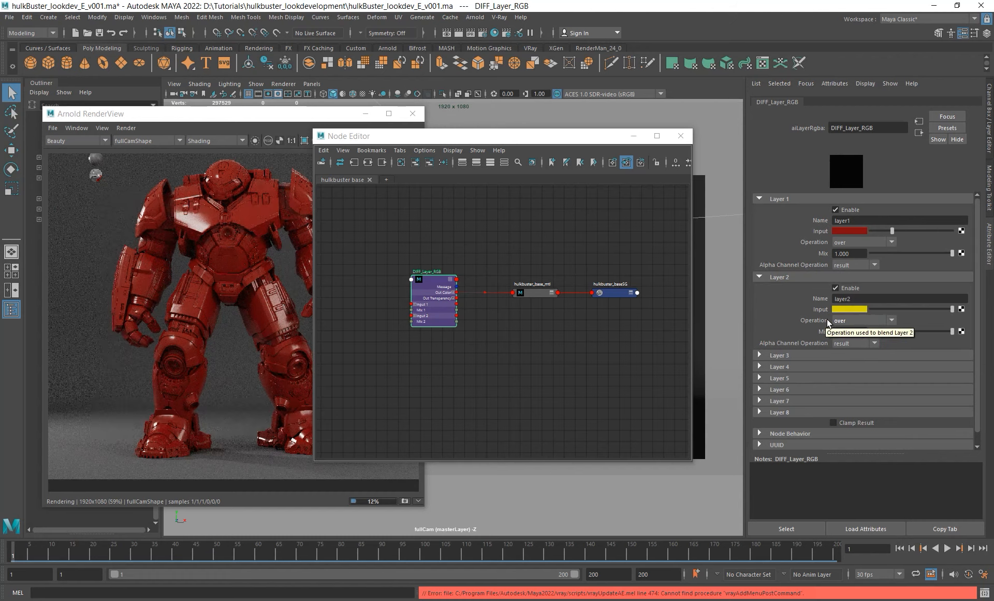
click(860, 320)
click(862, 331)
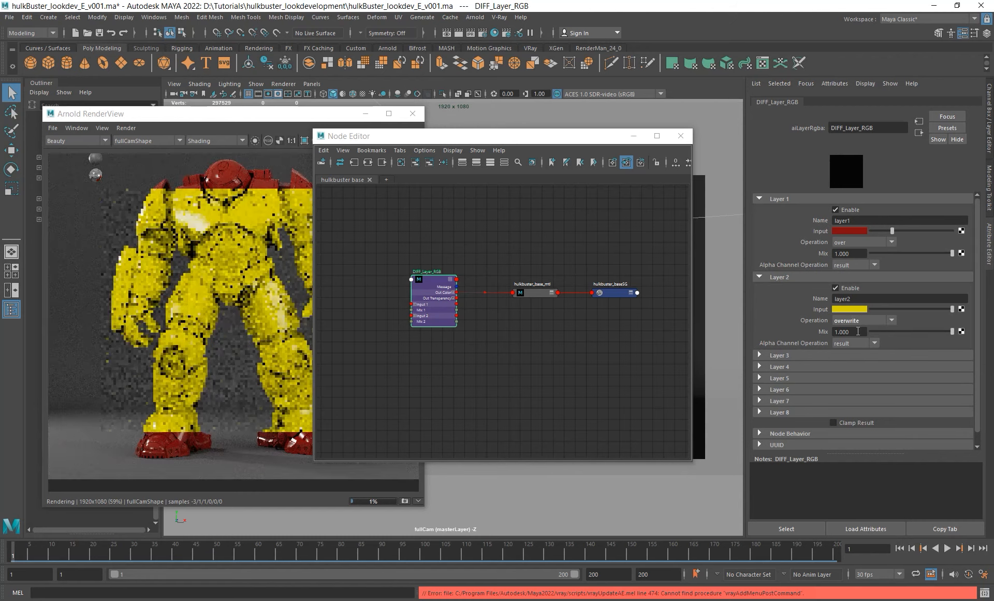
Step: Add an aiUserDataColor node to the graph below and left of DIFF_Layer_RGB
alt+middle_drag(495, 340, 545, 335)
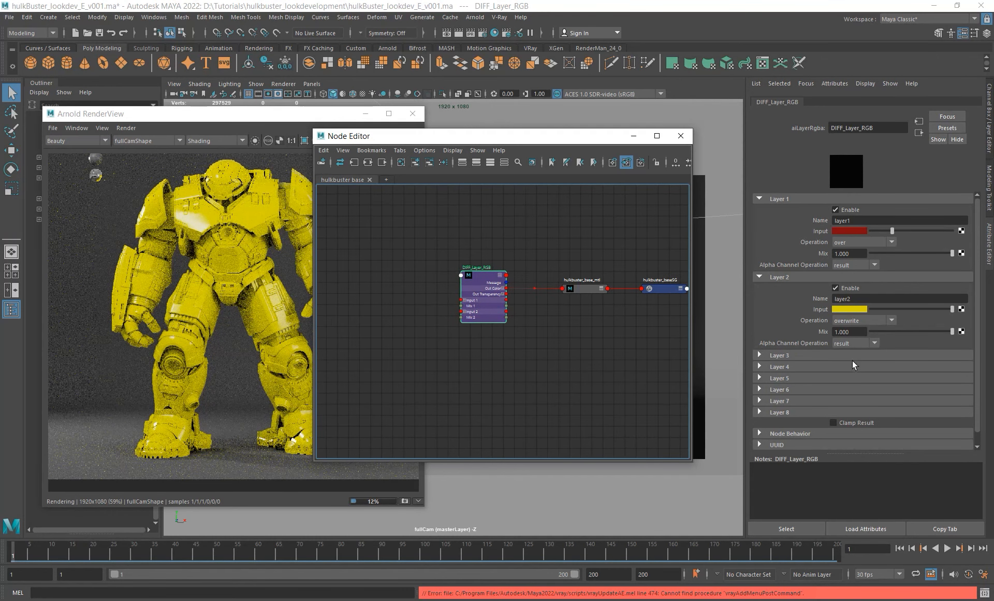
alt+middle_drag(493, 336, 540, 333)
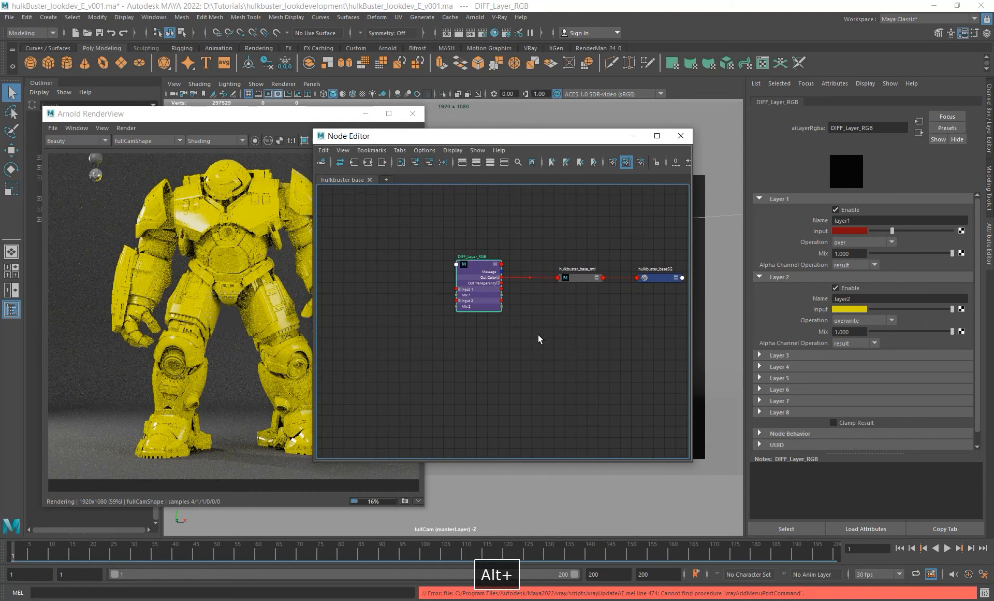
alt+middle_drag(466, 328, 506, 346)
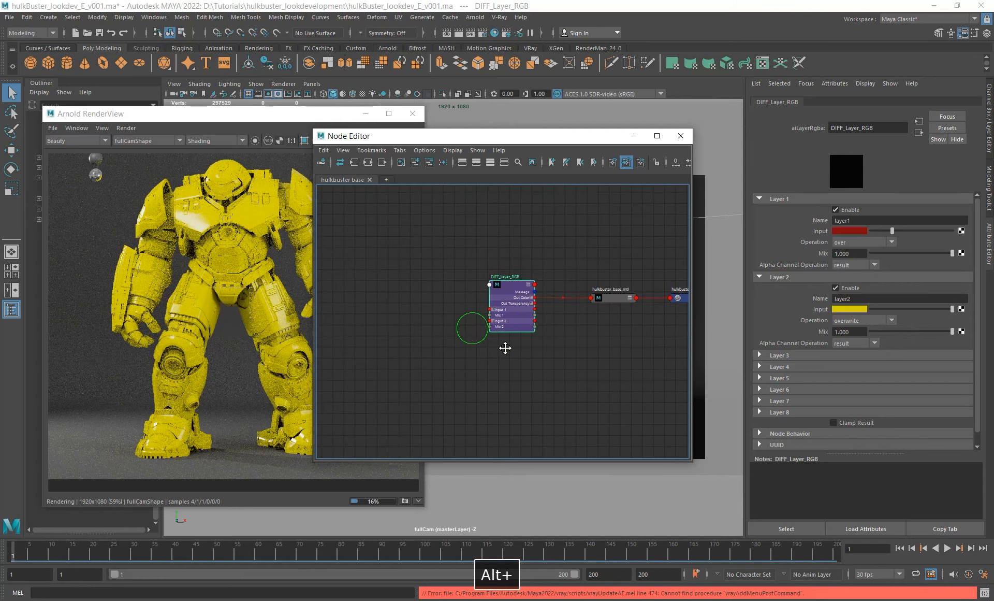
click(417, 347)
key(Tab)
text(aiuse)
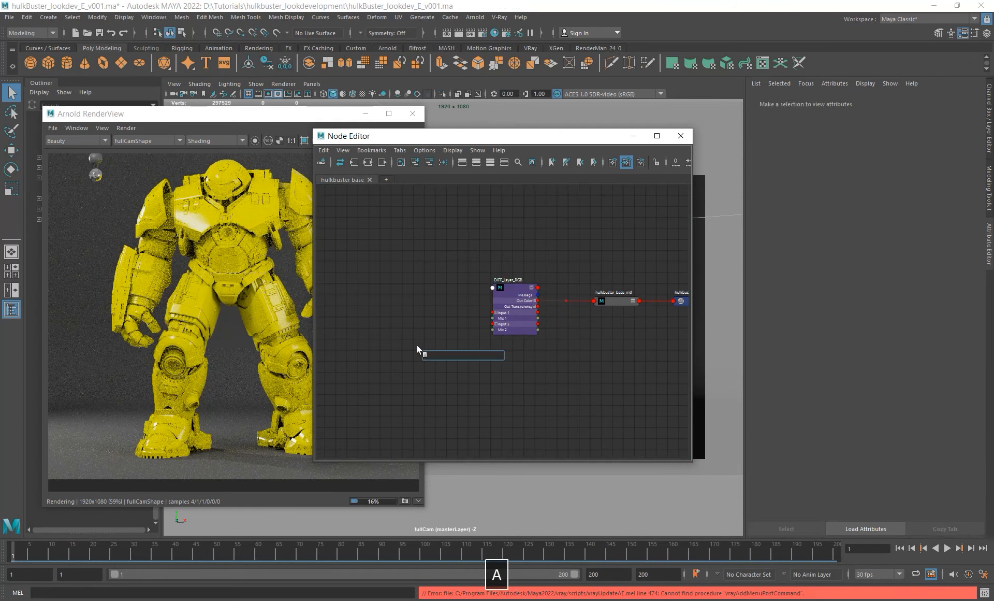
text(rda)
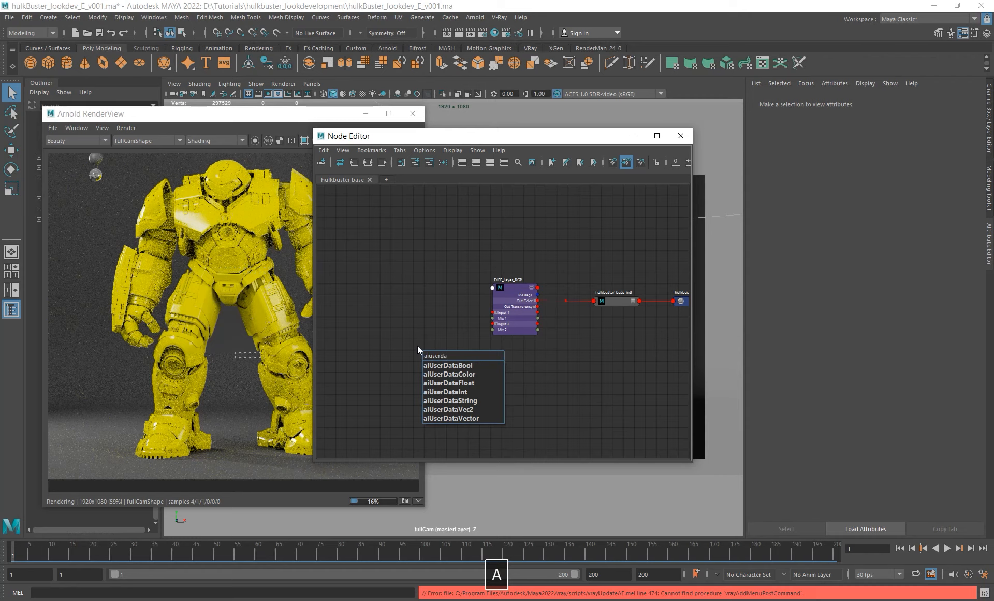
key(Down)
key(Return)
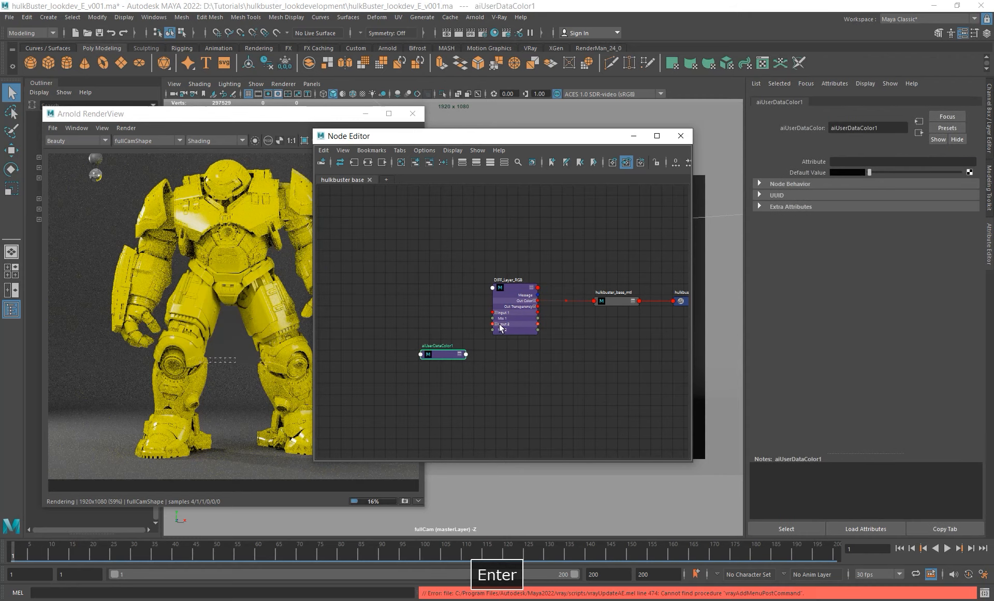
Step: Rename the aiUserDataColor node as RGB_mask and move it slightly farther from DIFF_Layer_RGB
double_click(441, 346)
text(RGB)
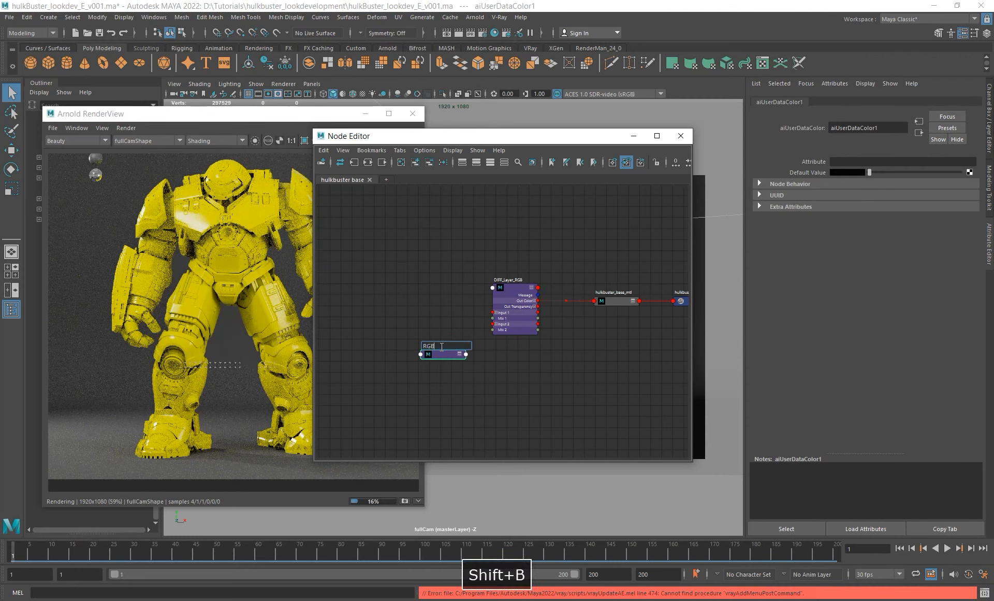
text(_ma)
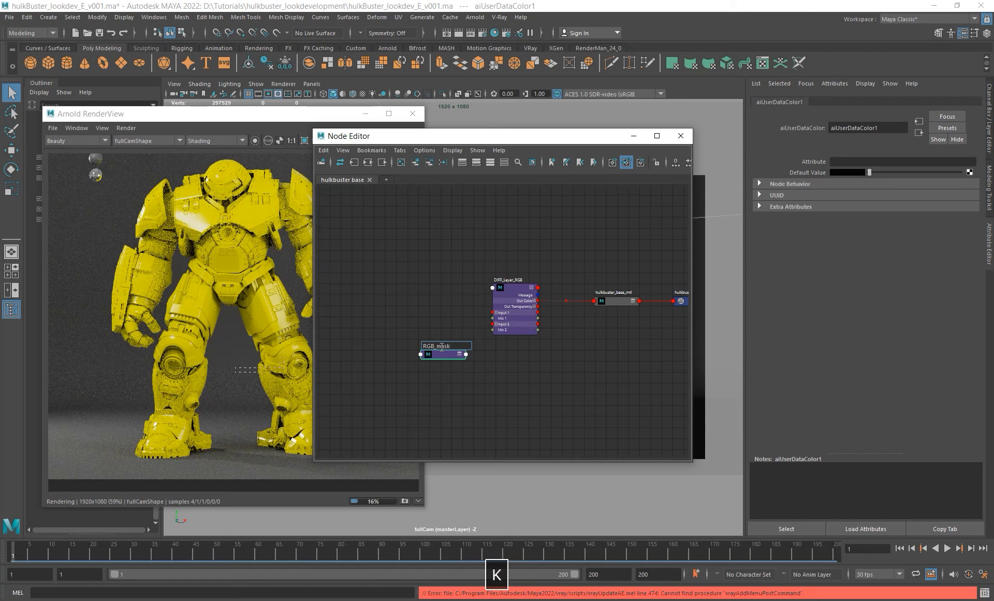
text(sk)
key(Return)
drag(441, 352, 421, 359)
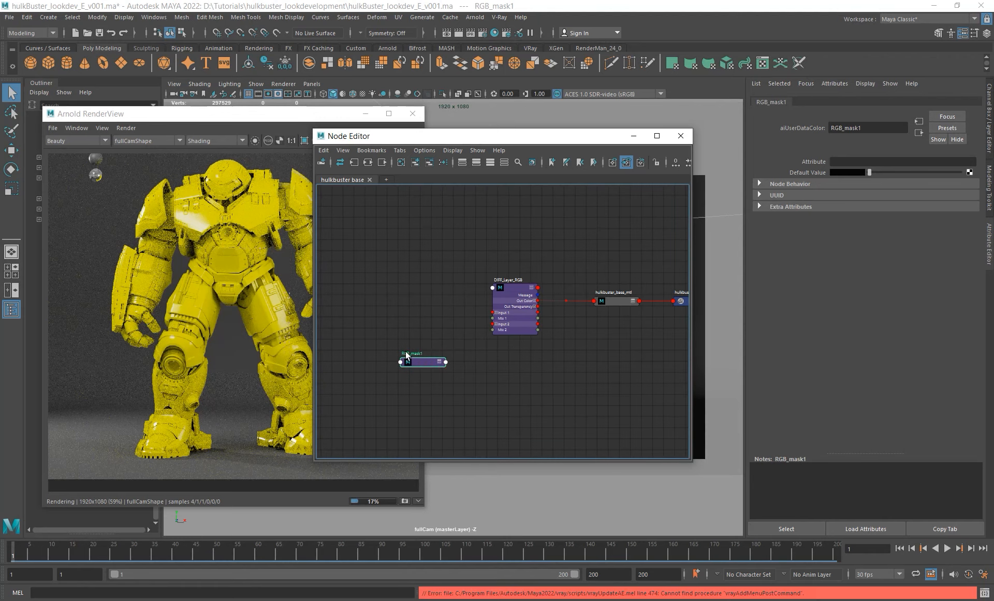
Step: Try to remove the trailing 1 from the user data node's name
scroll(420, 355, up, 5)
double_click(418, 353)
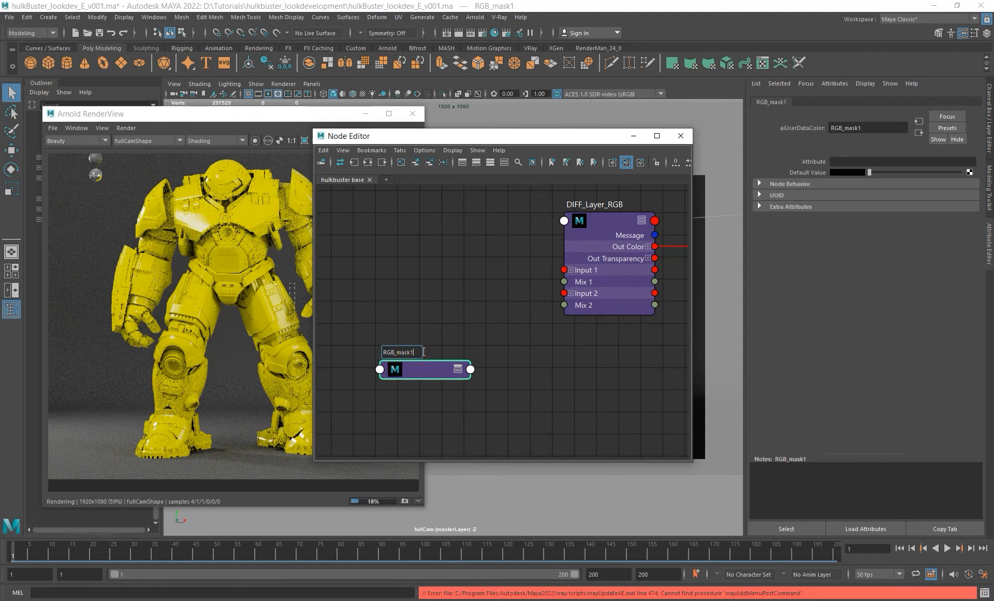
key(BackSpace)
key(Return)
alt+right_drag(482, 326, 403, 301)
alt+middle_drag(449, 293, 432, 304)
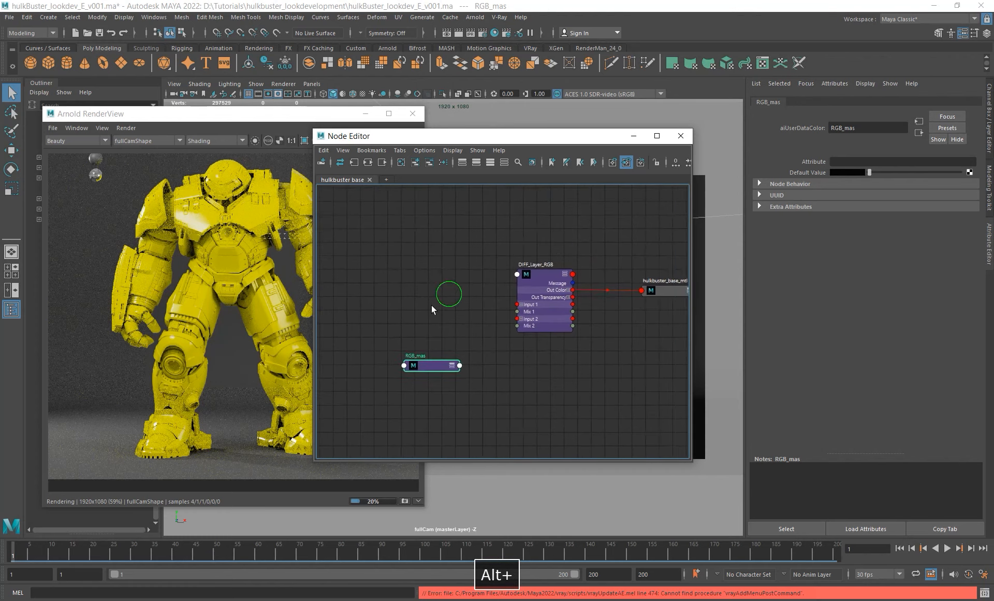
alt+right_drag(434, 312, 439, 359)
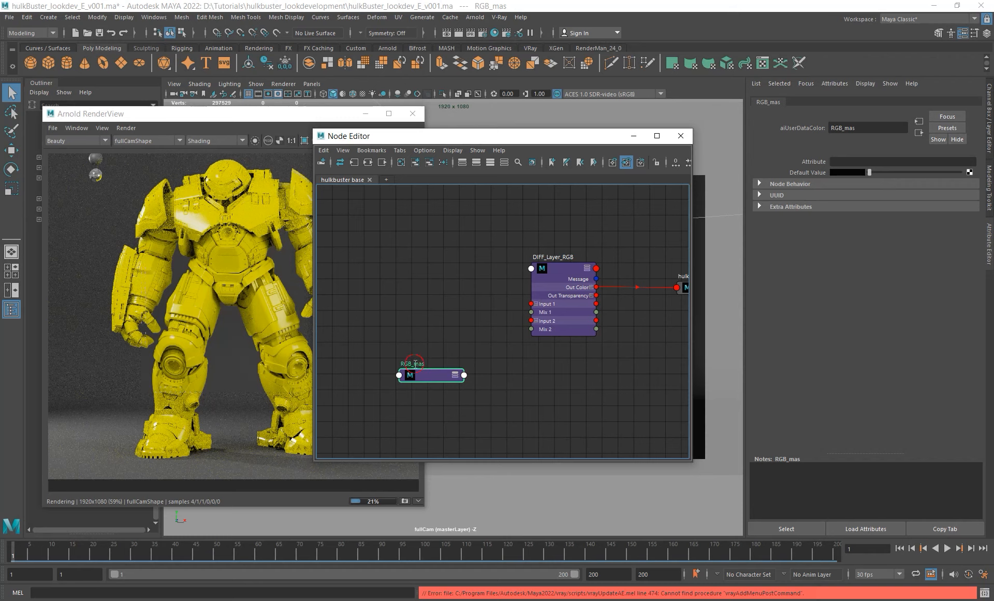
Step: Rename the user data colour node as UserData_RGBmask
double_click(419, 364)
click(399, 360)
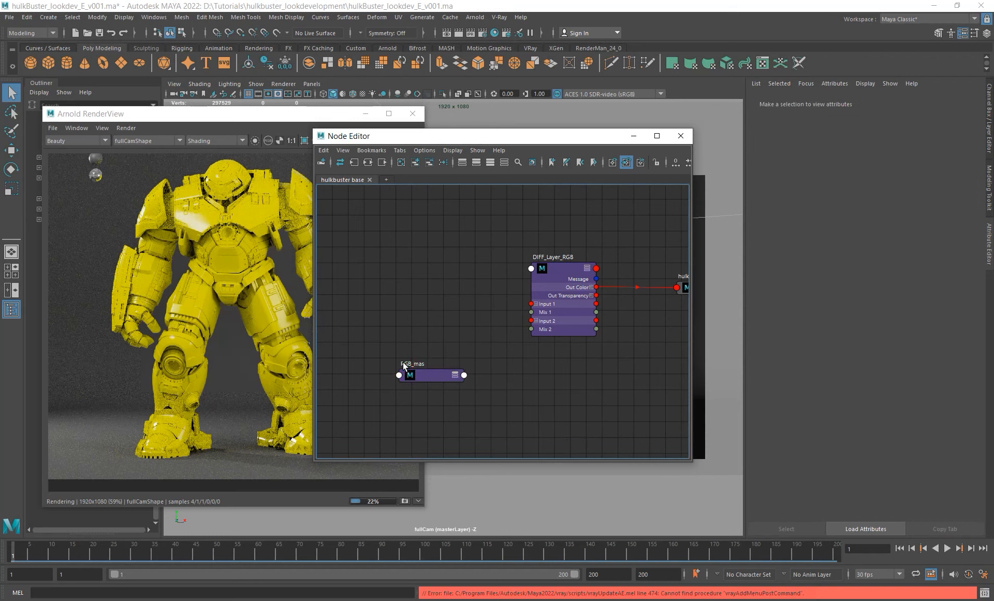
double_click(404, 365)
text(US)
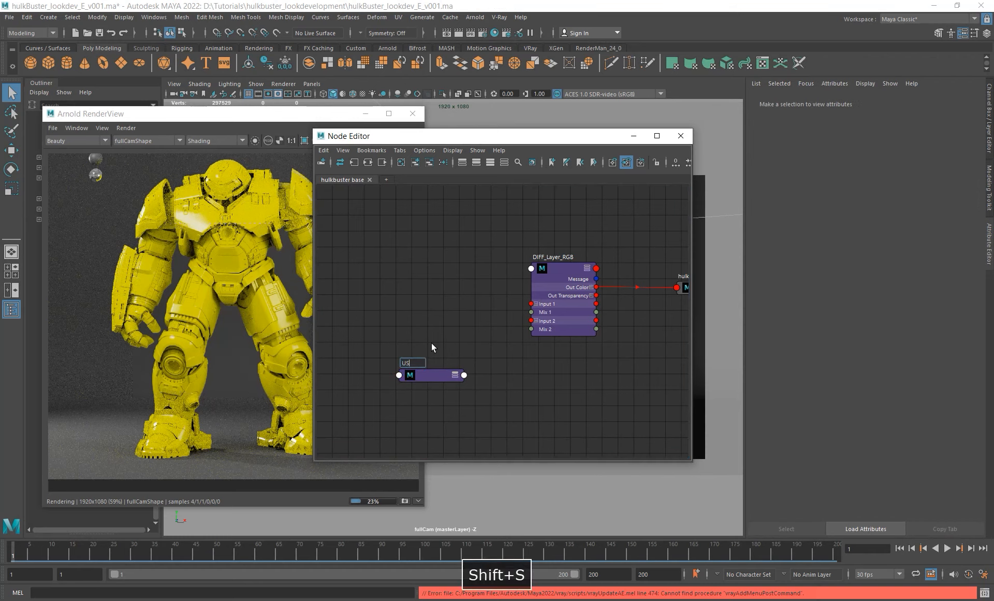
key(BackSpace)
text(serD)
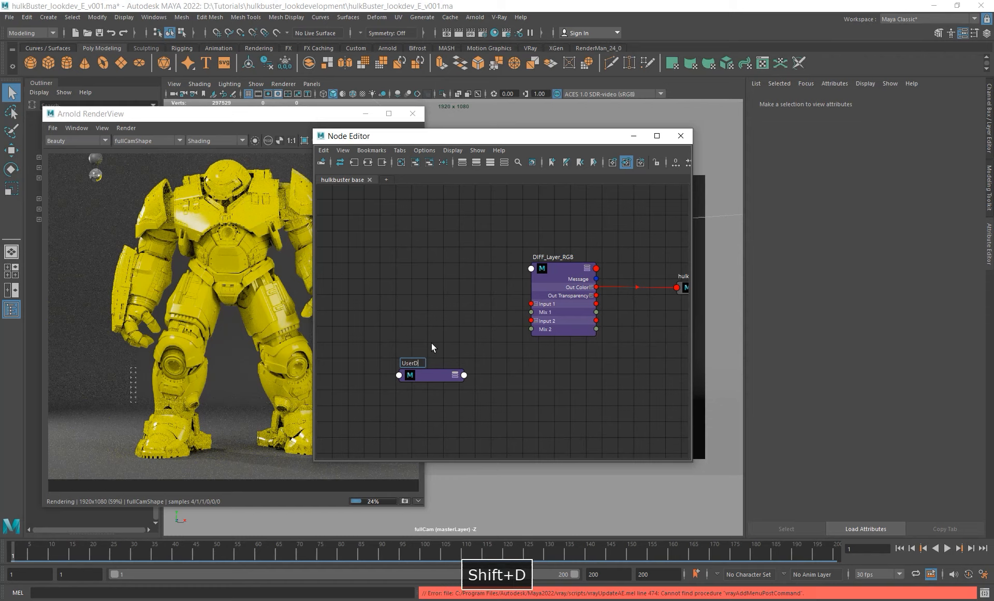
text(atta RGB)
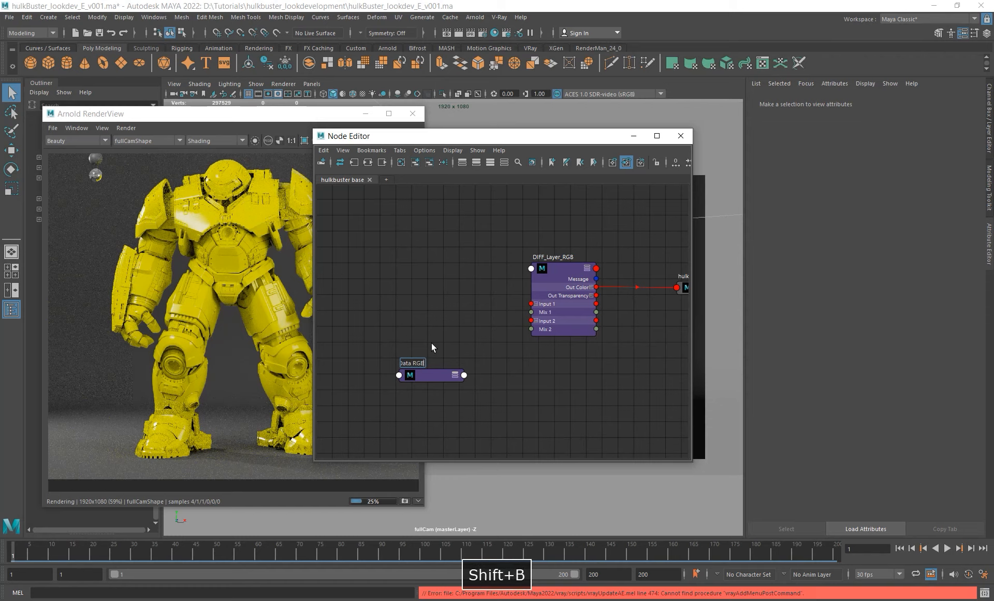
text(mask)
key(Return)
alt+right_drag(432, 343, 458, 346)
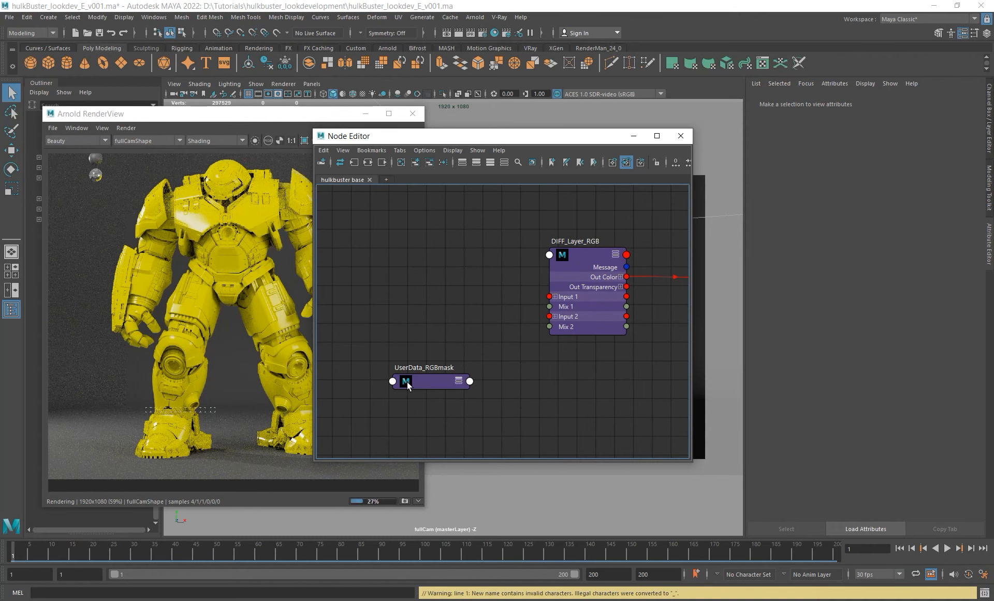
Step: Set the UserData_RGBmask node's attribute to RGB_mask
click(433, 369)
alt+middle_drag(433, 369, 414, 363)
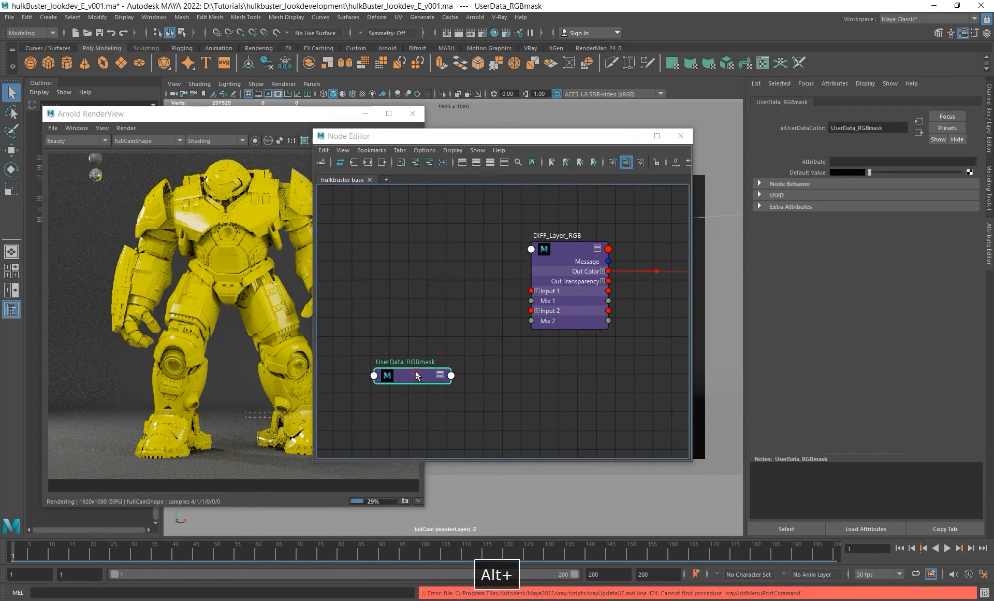
text(RG)
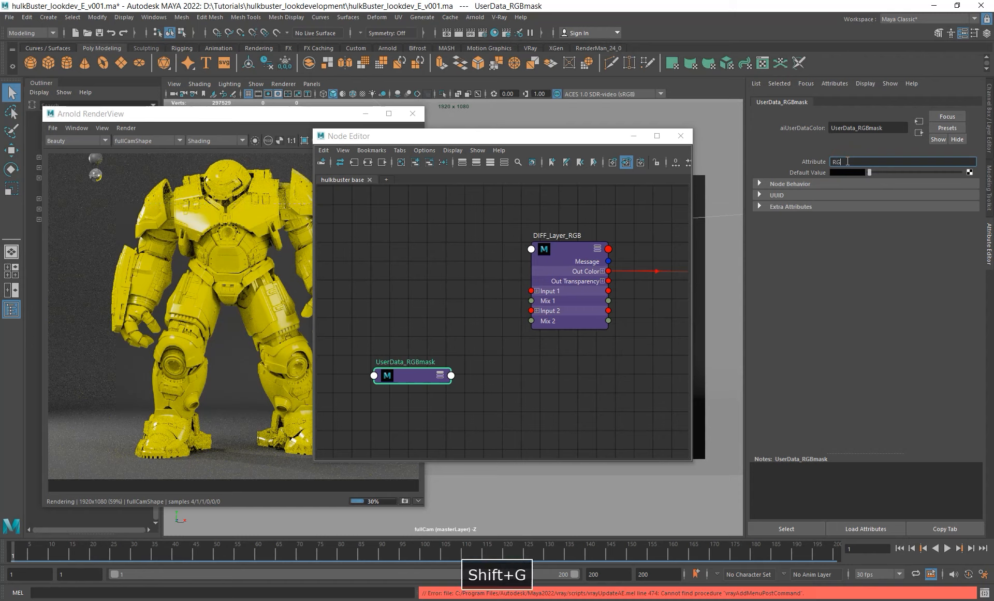
text(B_mask)
key(Return)
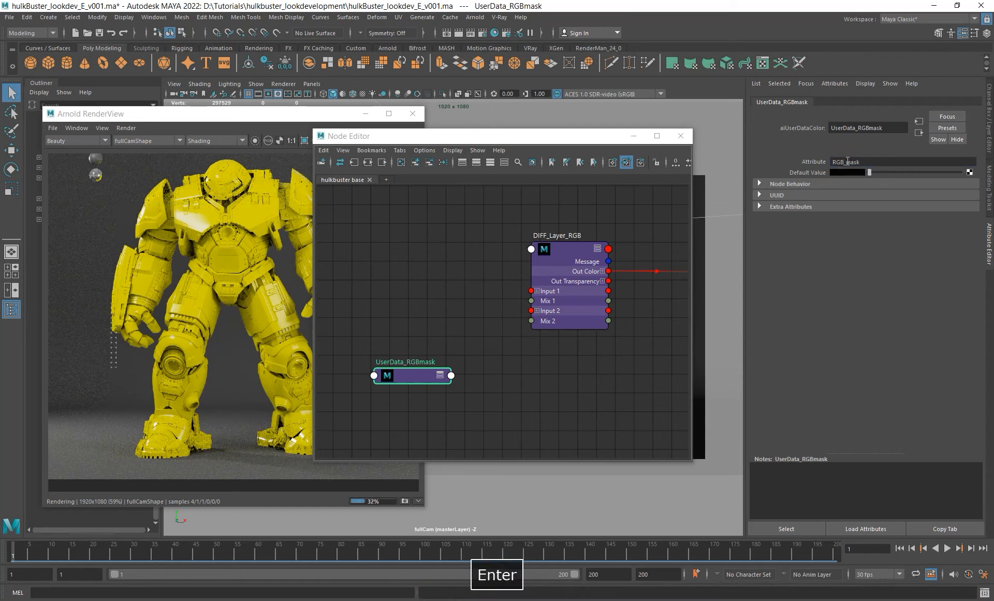
Step: Connect UserData_RGBmask to the ID 1 AOV input of the hulkbuster_base_mtl material
alt+middle_drag(453, 374, 453, 365)
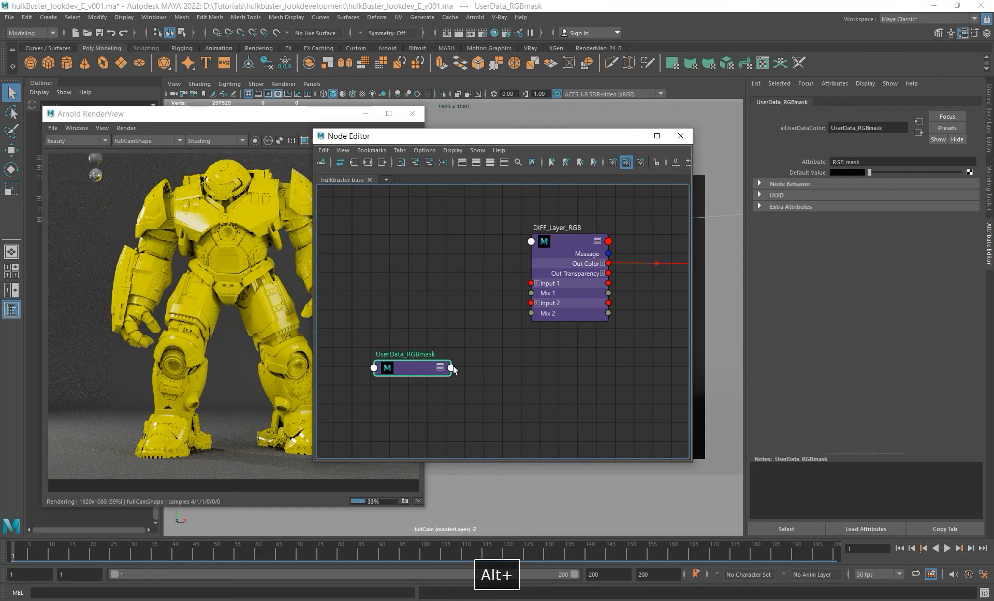
alt+right_drag(520, 358, 506, 330)
alt+middle_drag(506, 329, 420, 337)
alt+right_drag(528, 366, 510, 365)
alt+middle_drag(525, 364, 508, 360)
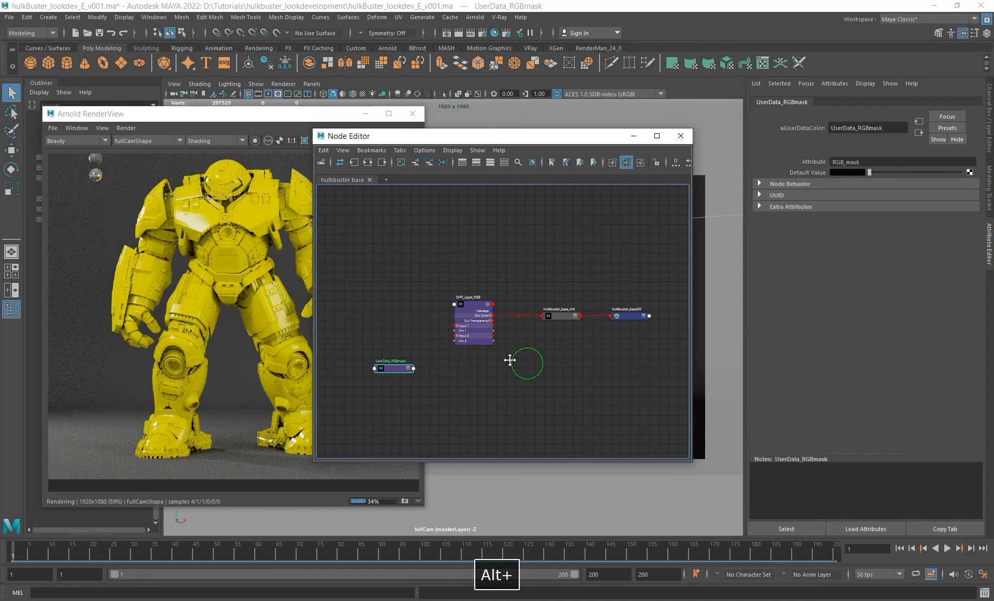
click(574, 315)
alt+right_drag(481, 360, 499, 366)
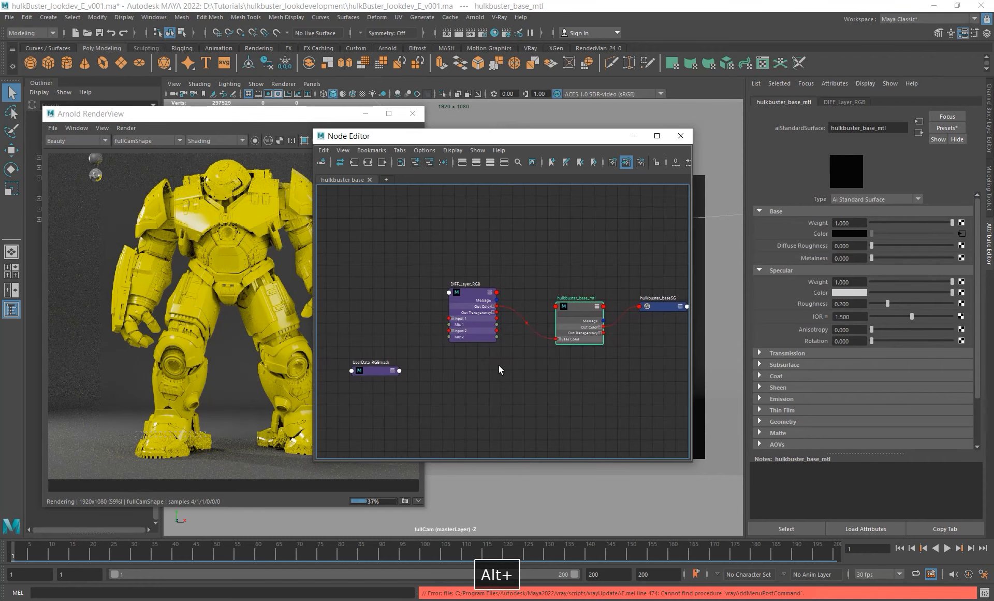
click(372, 371)
click(567, 339)
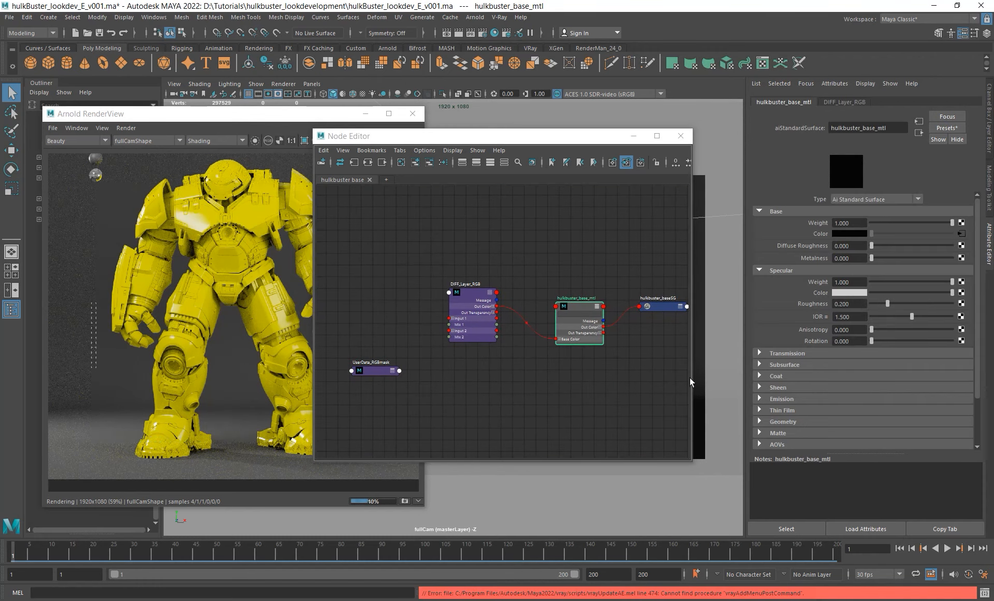
click(776, 399)
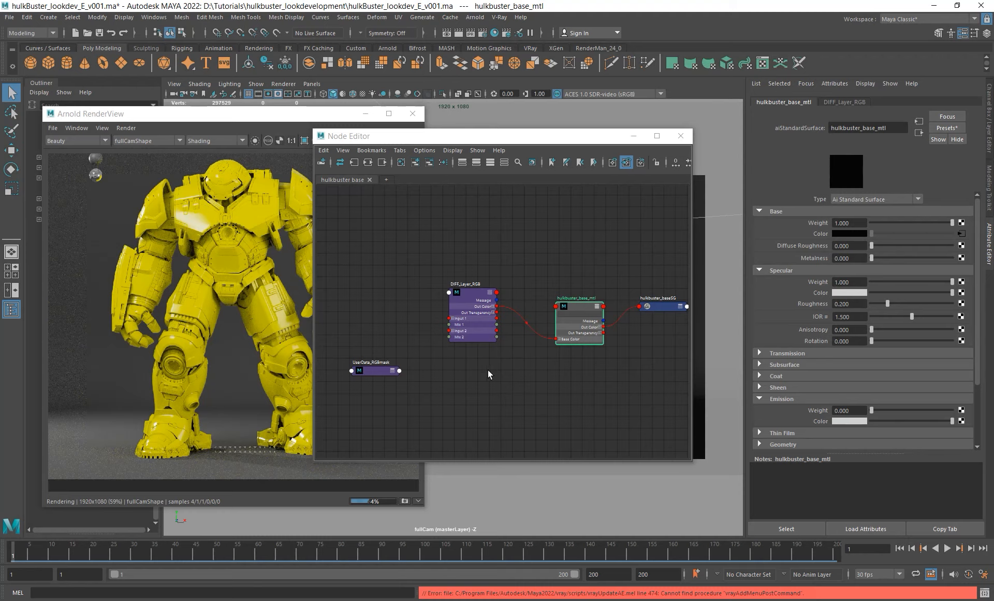
click(856, 411)
scroll(801, 387, down, 2)
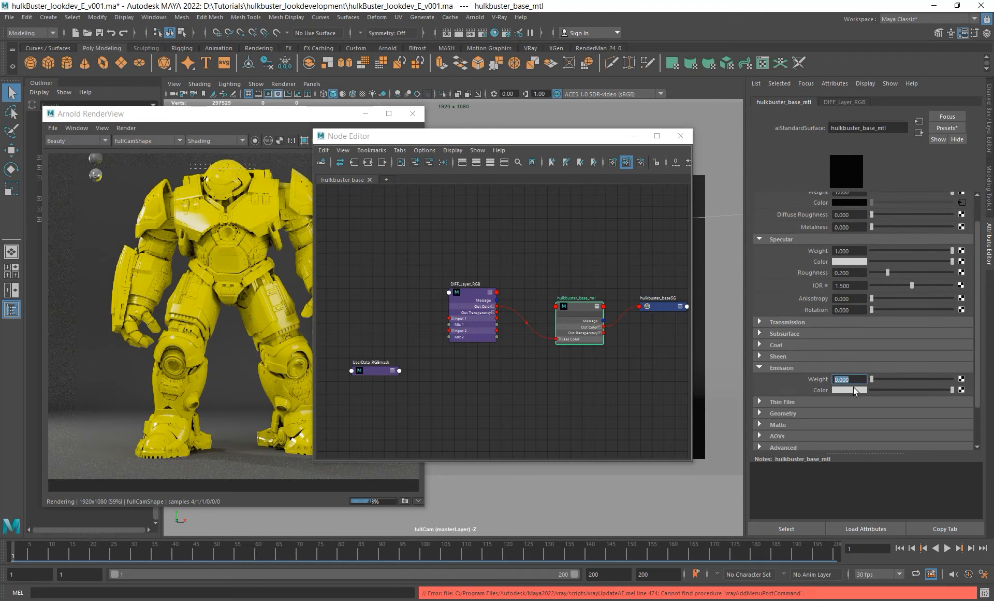
scroll(796, 420, down, 3)
click(778, 387)
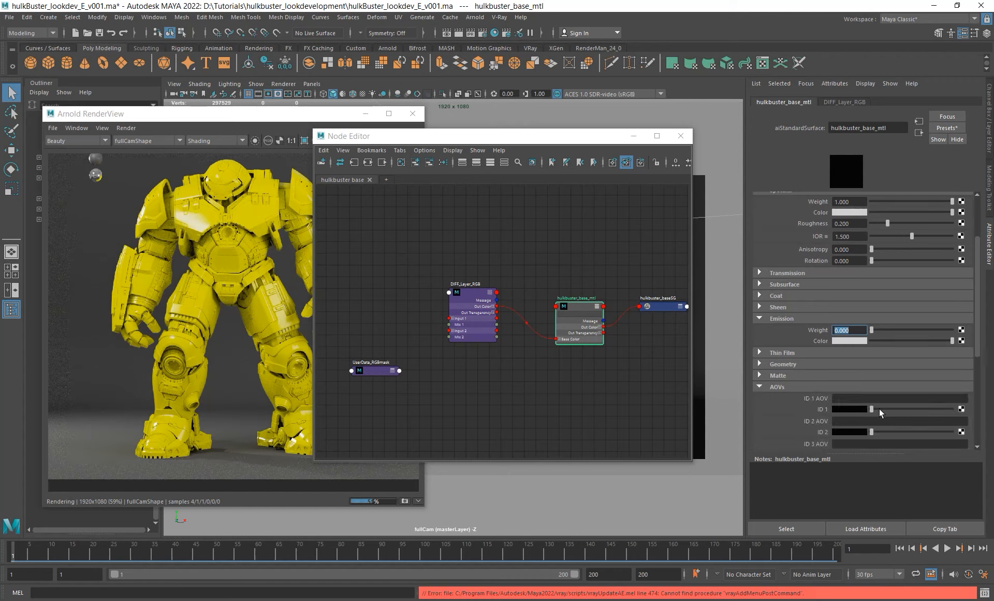
middle_drag(380, 374, 850, 408)
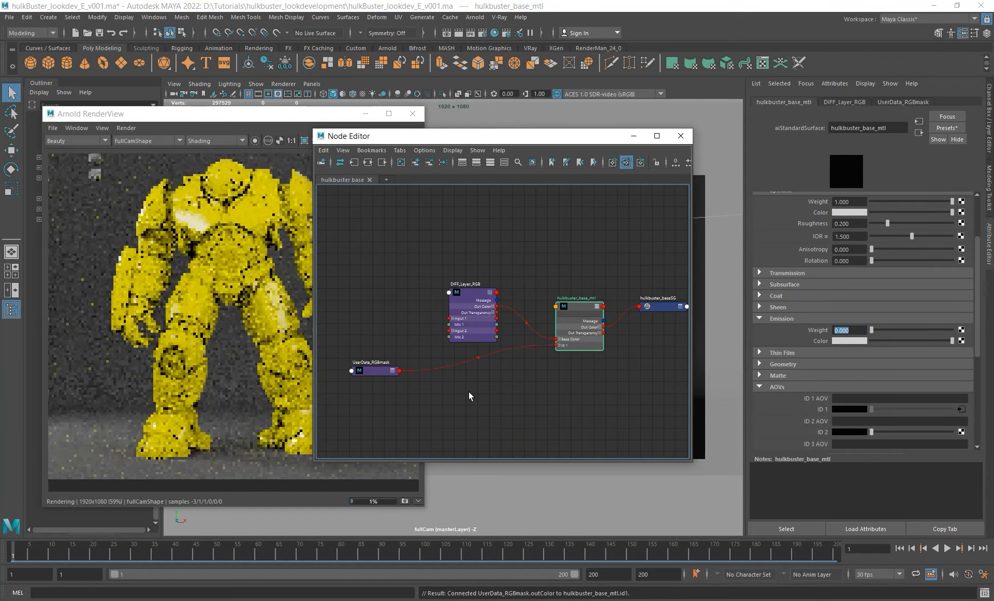
Step: Isolate the UserData_RGBmask node in the Arnold render view and move the render window clear of the Node Editor
click(390, 373)
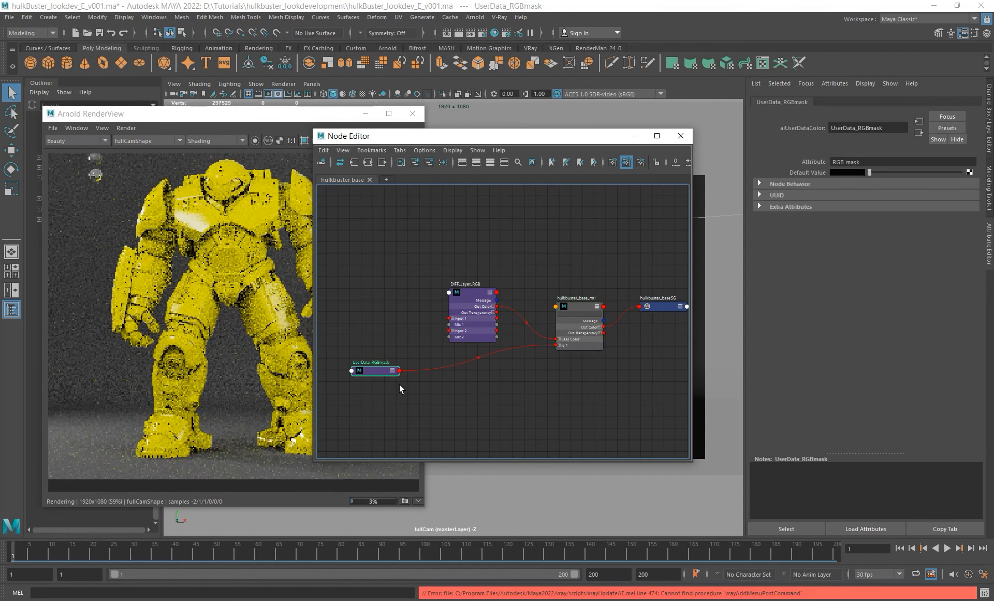
click(254, 140)
alt+middle_drag(479, 405, 533, 388)
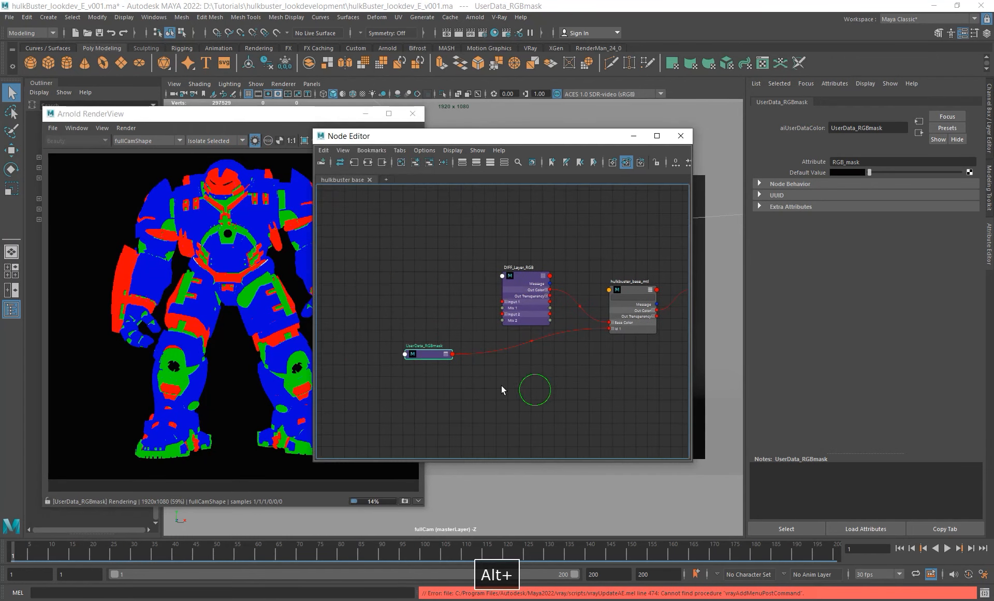
alt+right_drag(401, 327, 476, 324)
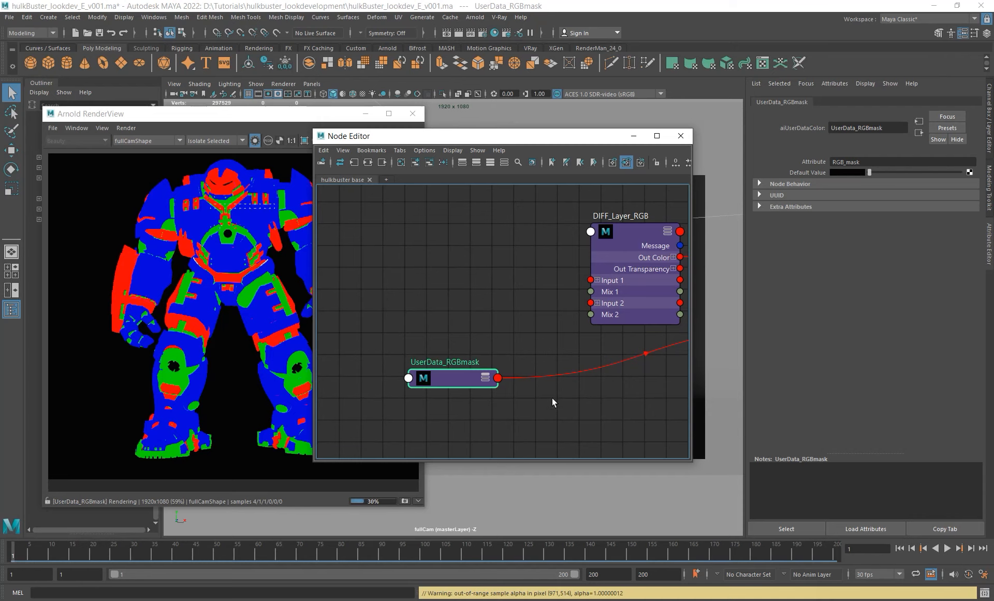
scroll(531, 309, down, 5)
alt+middle_drag(531, 308, 453, 332)
alt+right_drag(455, 322, 520, 332)
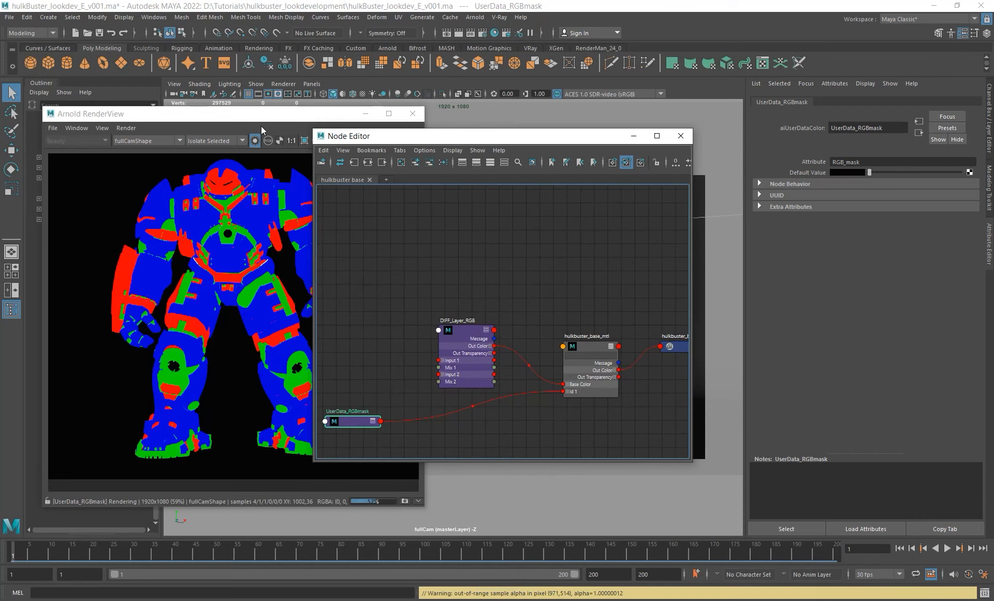
drag(299, 111, 263, 98)
Step: Preview DIFF_Layer_RGB in the isolated render and return to the UserData_RGBmask output
alt+right_drag(568, 357, 616, 389)
alt+middle_drag(589, 352, 551, 344)
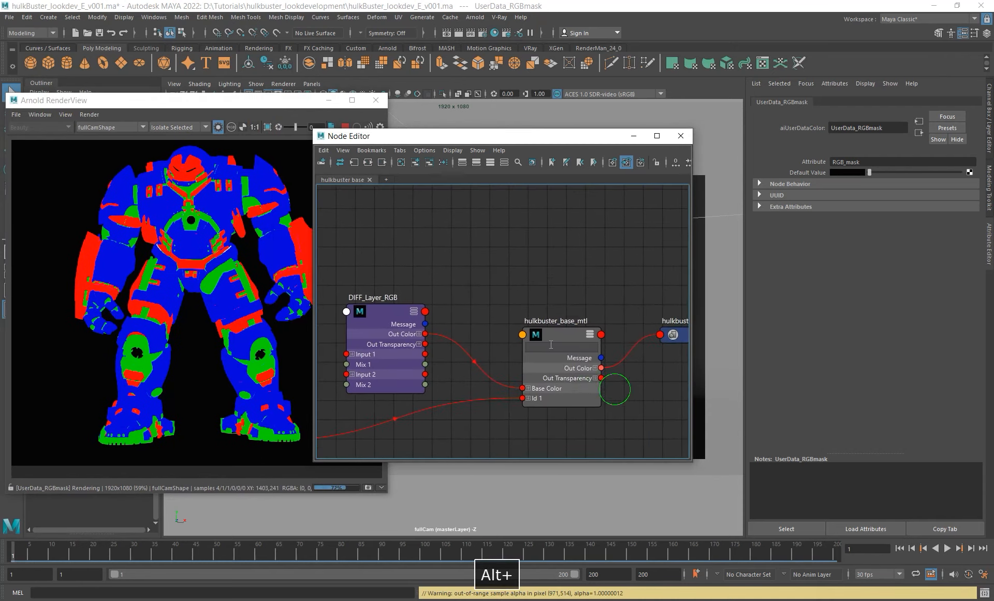
alt+right_drag(479, 352, 399, 353)
alt+middle_drag(354, 299, 392, 292)
alt+right_drag(392, 291, 455, 322)
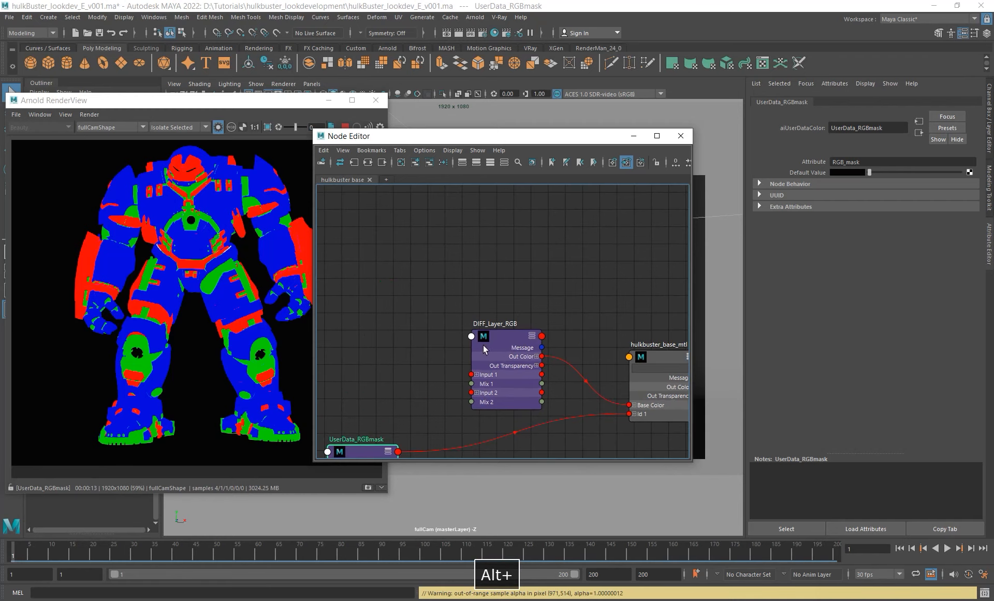
click(517, 372)
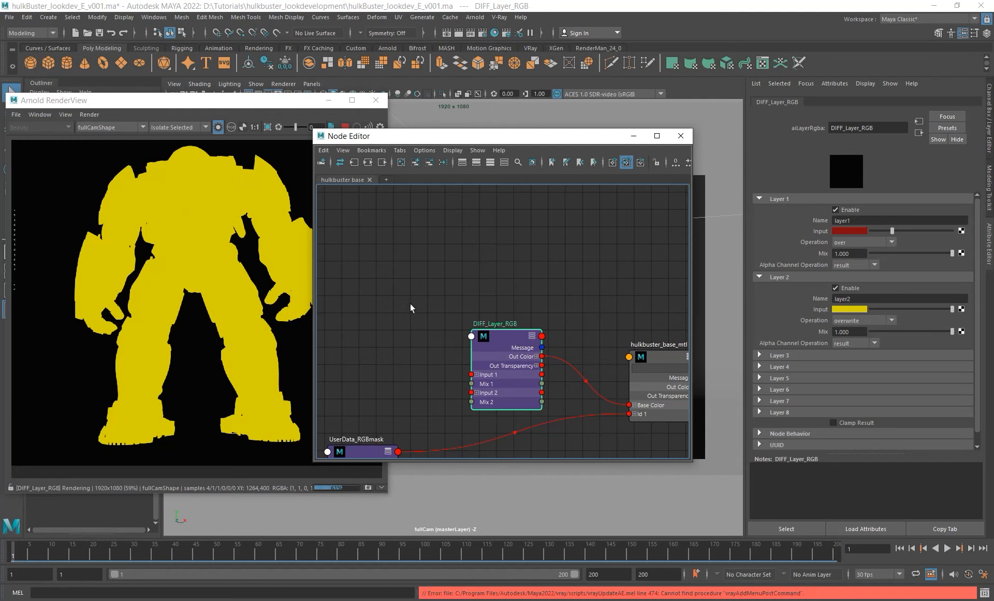
alt+middle_drag(410, 308, 462, 238)
click(414, 381)
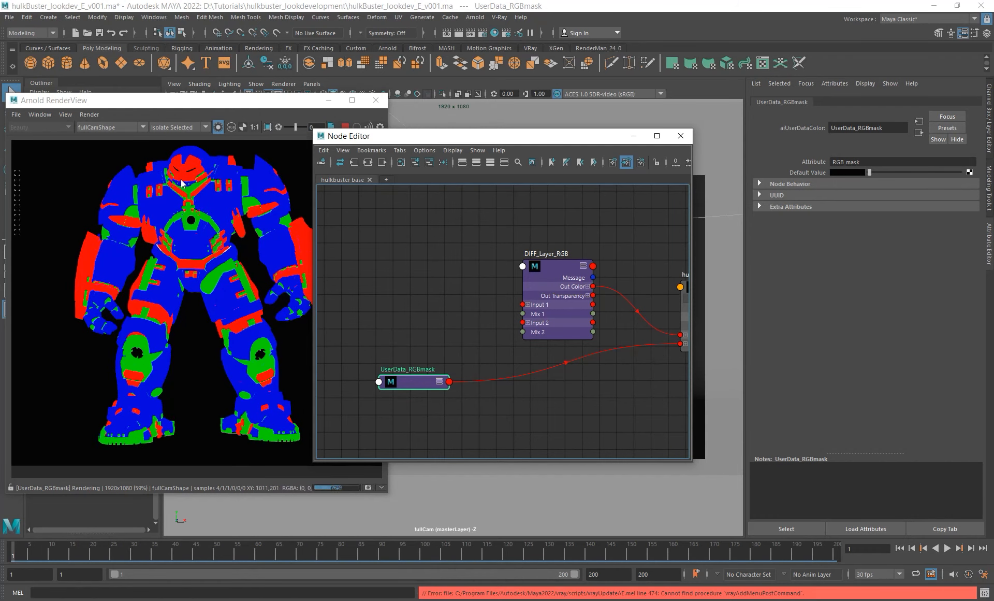
Step: View only the red channel of the RGB mask in the render and restore the full-colour display
click(235, 128)
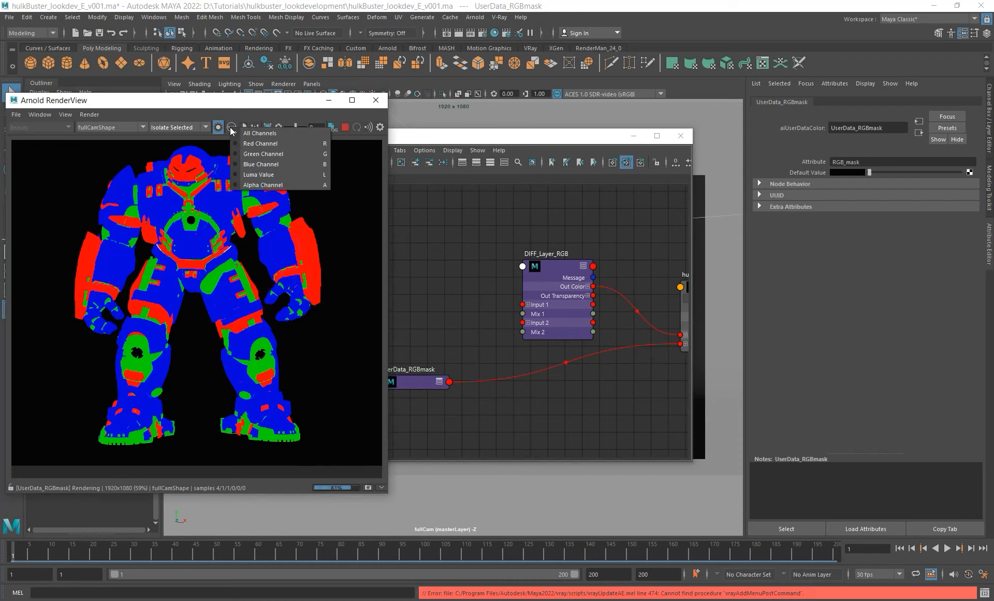
click(263, 144)
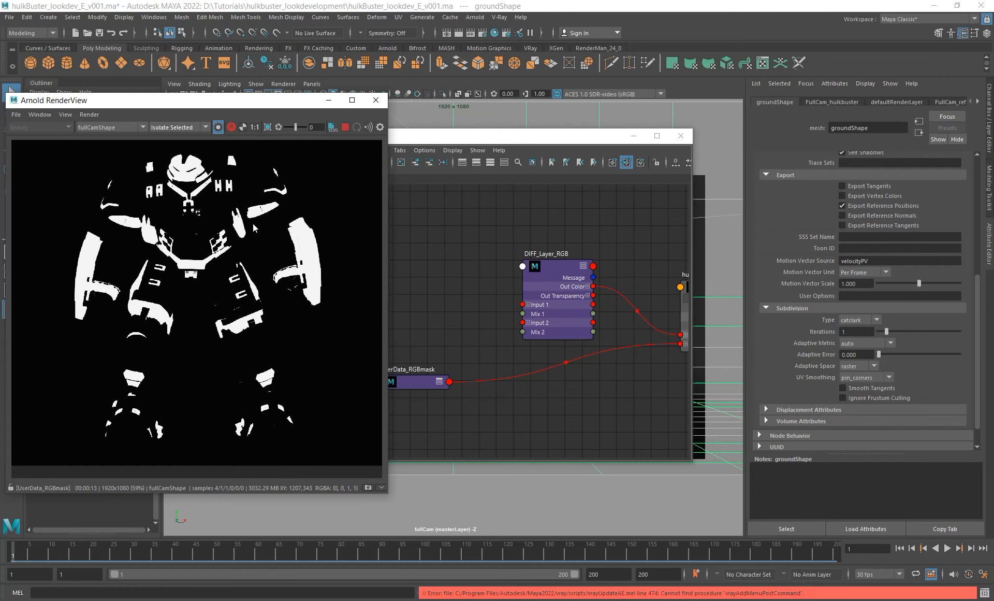
key(r)
Step: Expand the UserData_RGBmask node to show its Out Color and Out Alpha outputs
alt+middle_drag(459, 382, 471, 349)
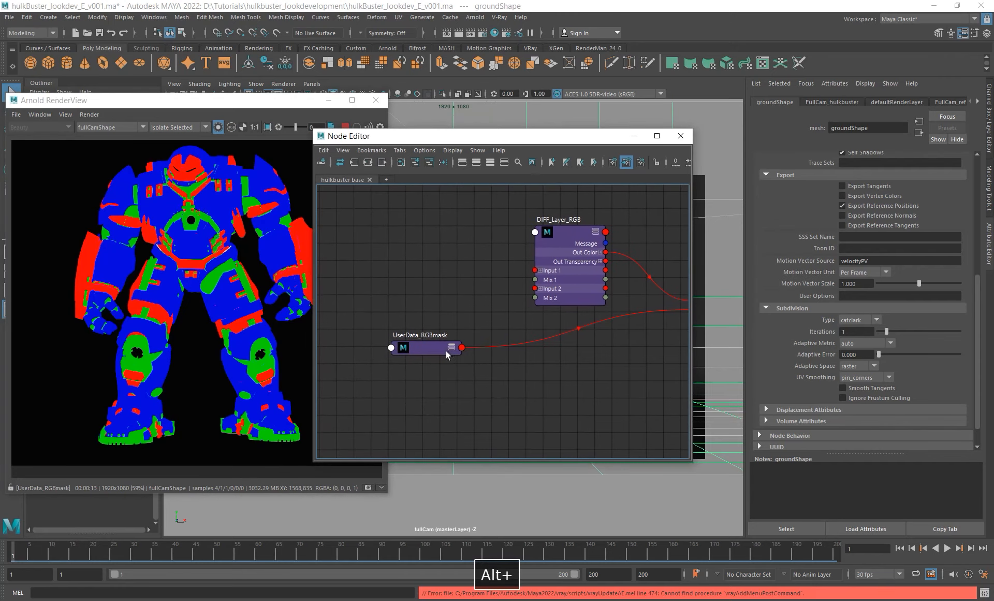
click(453, 351)
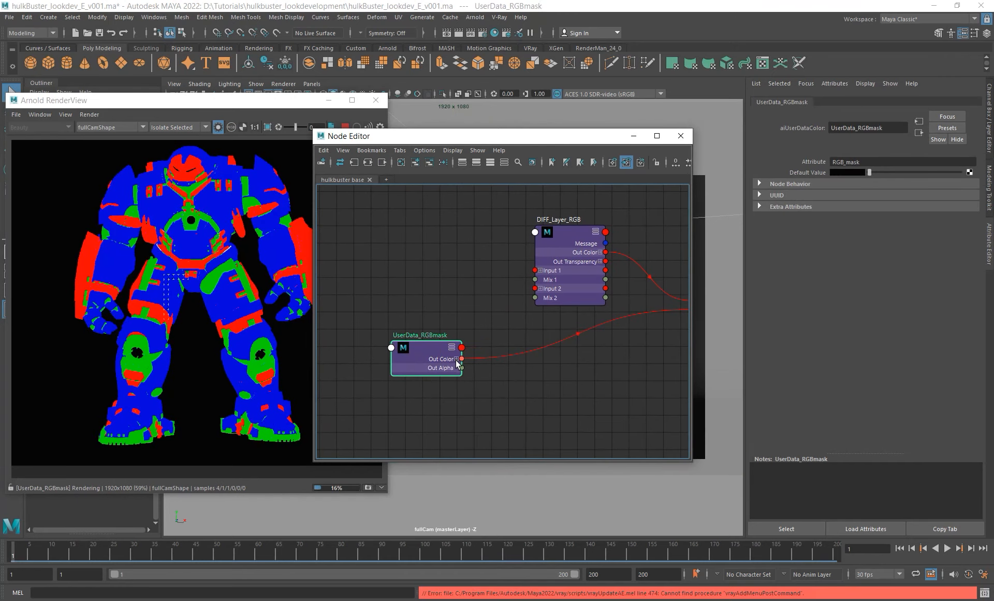
click(452, 348)
click(451, 348)
click(451, 347)
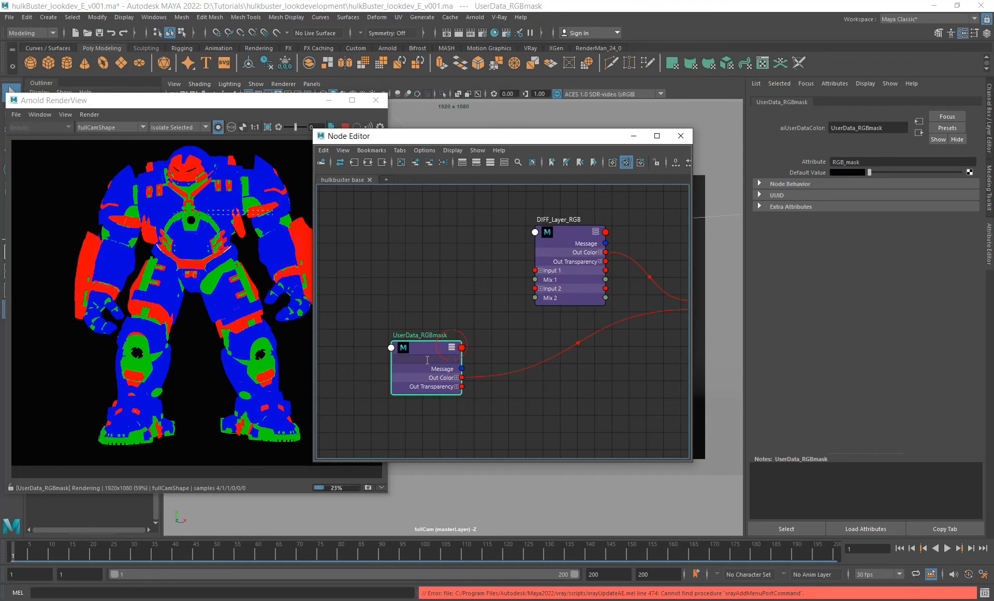
Step: Collapse the DIFF_Layer_RGB node to hide its ports
scroll(451, 348, up, 4)
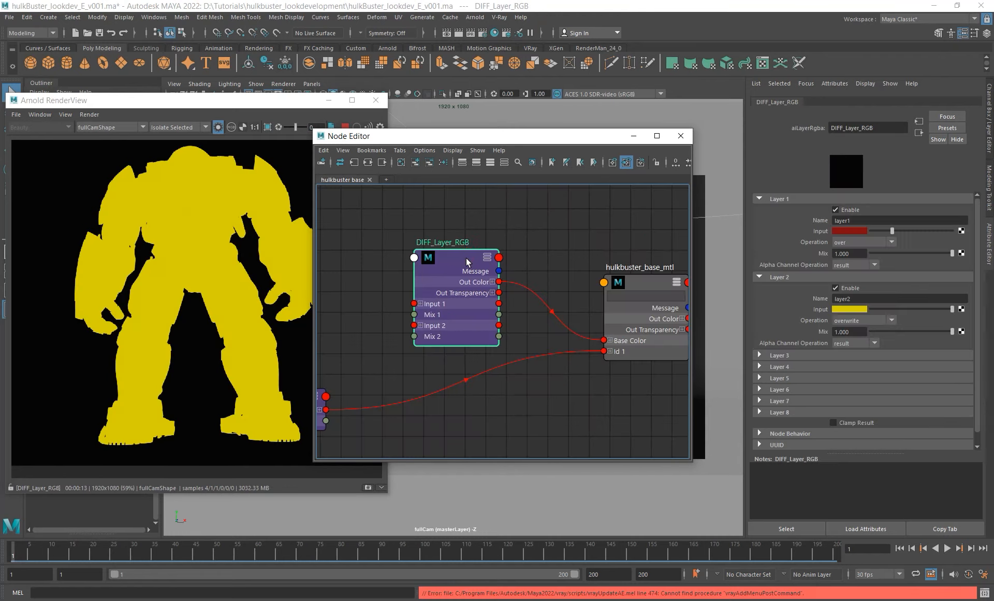
key(1)
alt+middle_drag(436, 323, 538, 290)
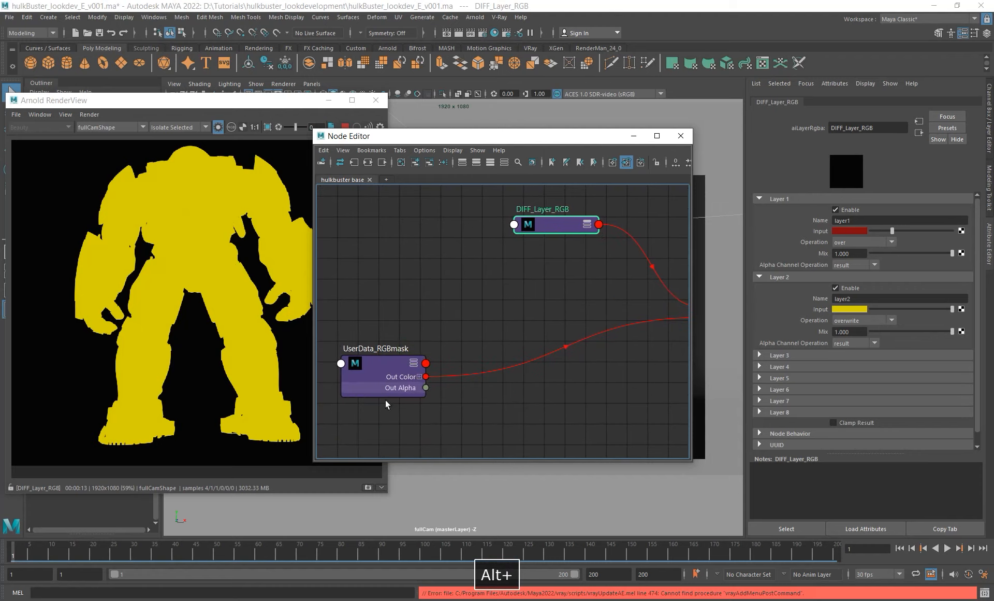
scroll(406, 377, up, 2)
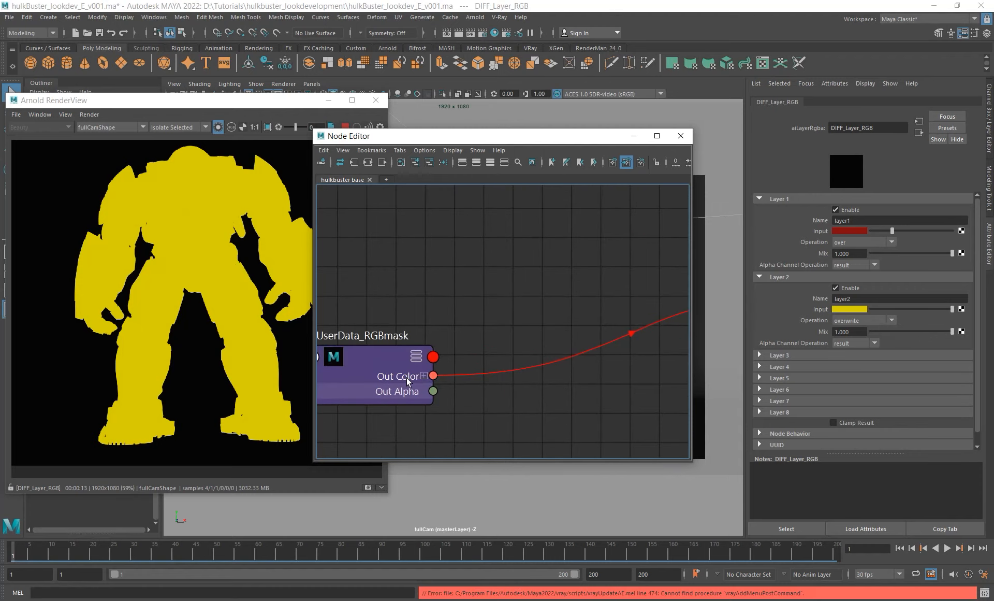
scroll(543, 331, down, 3)
Step: Expand Out Color on UserData_RGBmask into its separate R, G and B outputs
click(424, 360)
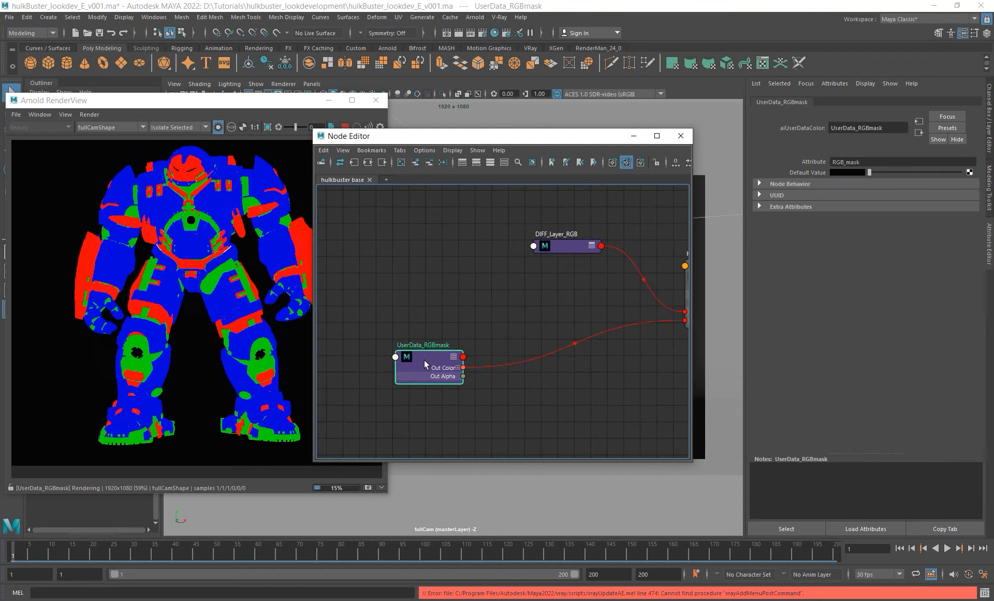
alt+middle_drag(445, 268, 385, 226)
alt+right_drag(368, 285, 427, 327)
alt+middle_drag(498, 296, 485, 322)
alt+right_drag(496, 315, 433, 387)
drag(420, 367, 442, 395)
click(412, 367)
alt+middle_drag(470, 382, 376, 350)
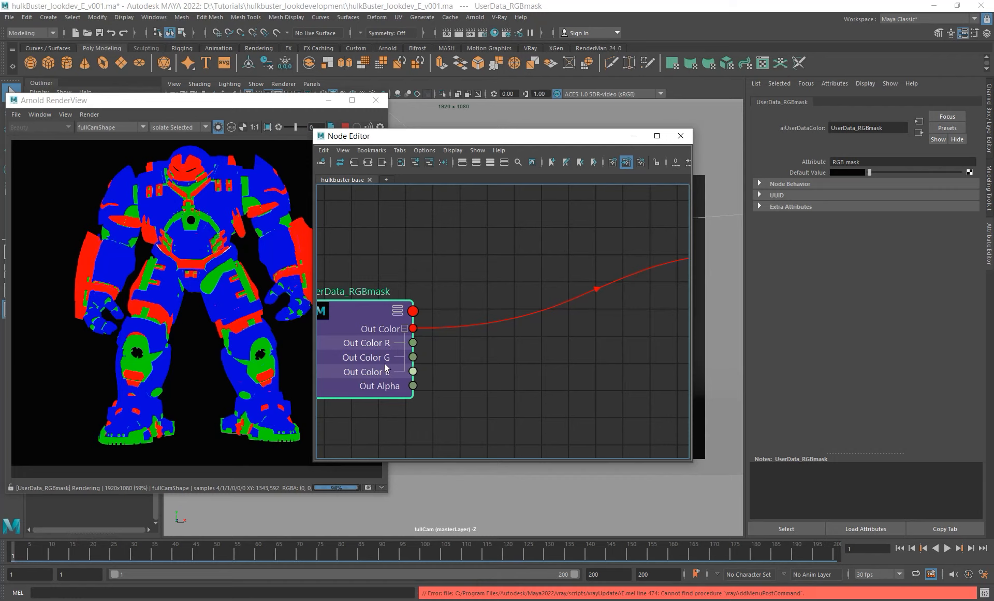
Step: Expand the DIFF_Layer_RGB node to show its Input and Mix ports beside the mask's colour channel outputs
scroll(500, 354, down, 3)
alt+middle_drag(525, 332, 460, 366)
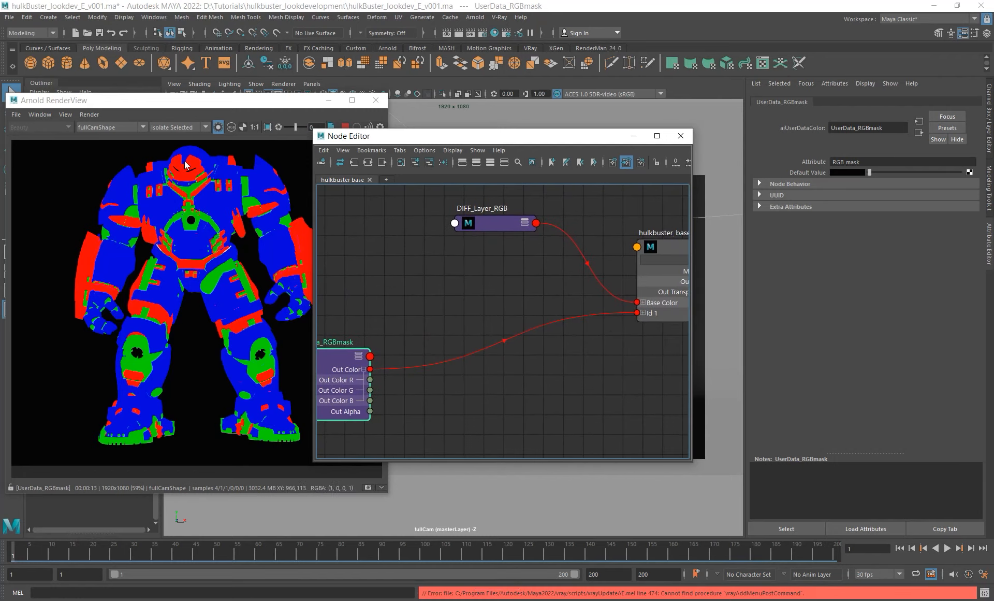
alt+right_drag(525, 359, 472, 290)
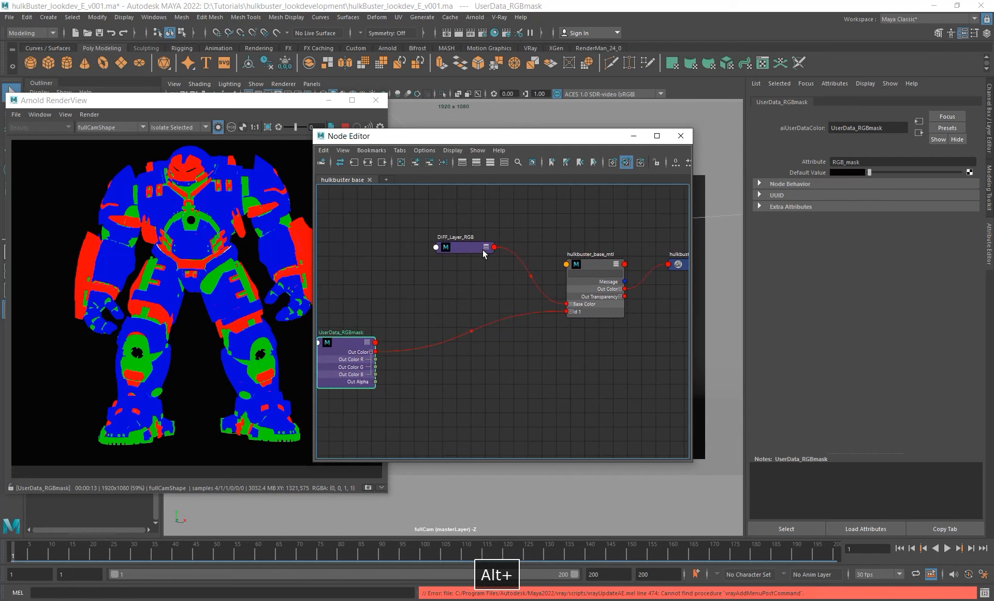
click(487, 251)
click(486, 249)
alt+middle_drag(388, 266, 474, 268)
alt+right_drag(476, 282, 505, 304)
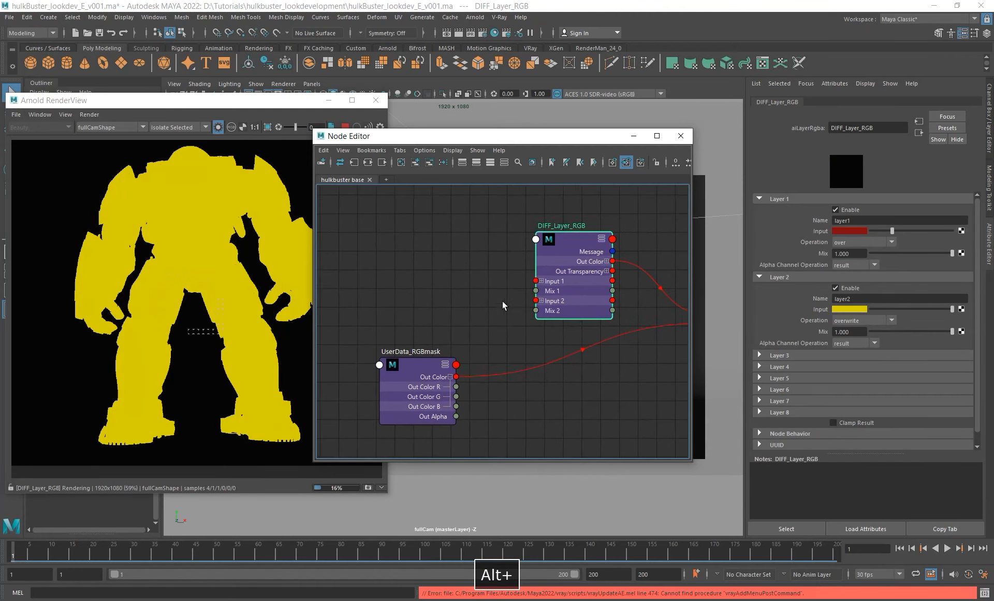
alt+middle_drag(505, 303, 468, 299)
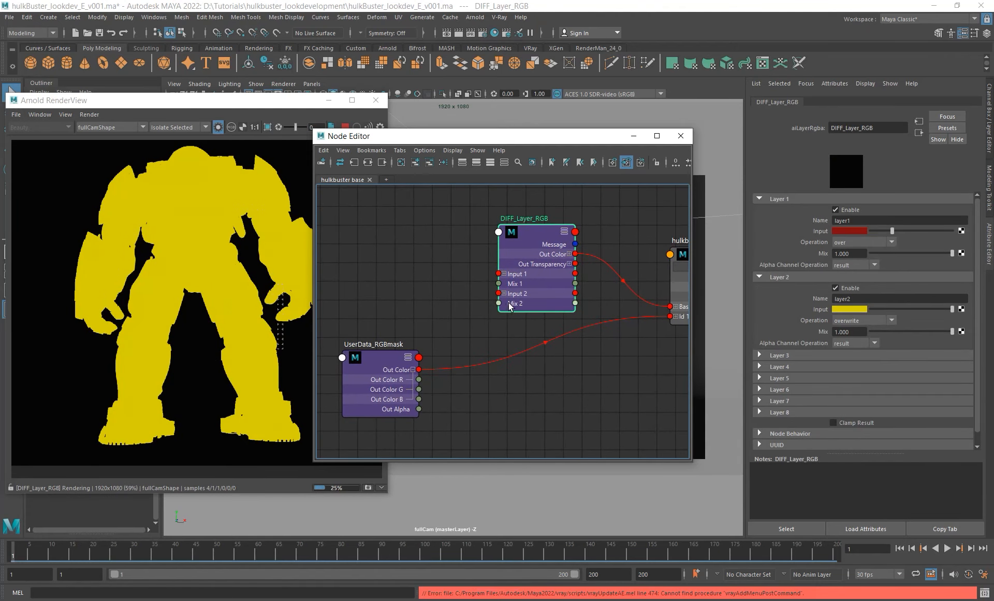
click(564, 231)
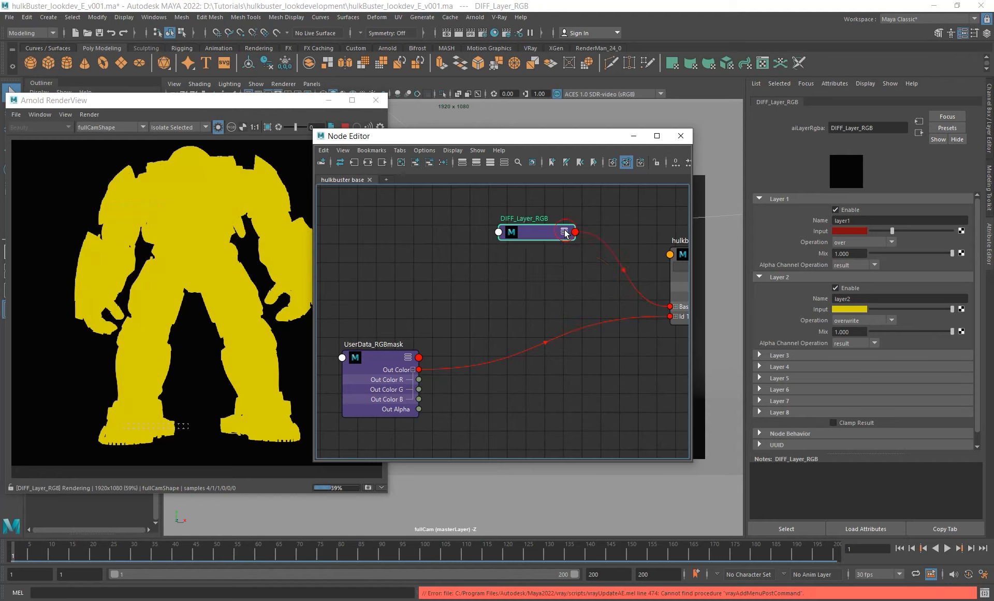
click(564, 232)
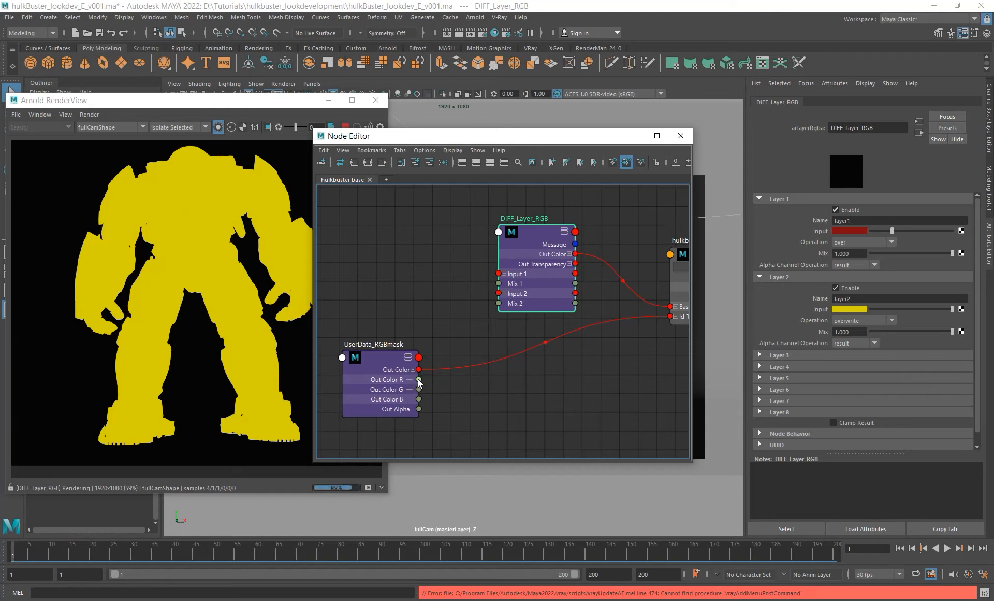
Step: Connect the Out Color R channel of UserData_RGBmask to the mix2 input of DIFF_Layer_RGB
drag(464, 409, 499, 231)
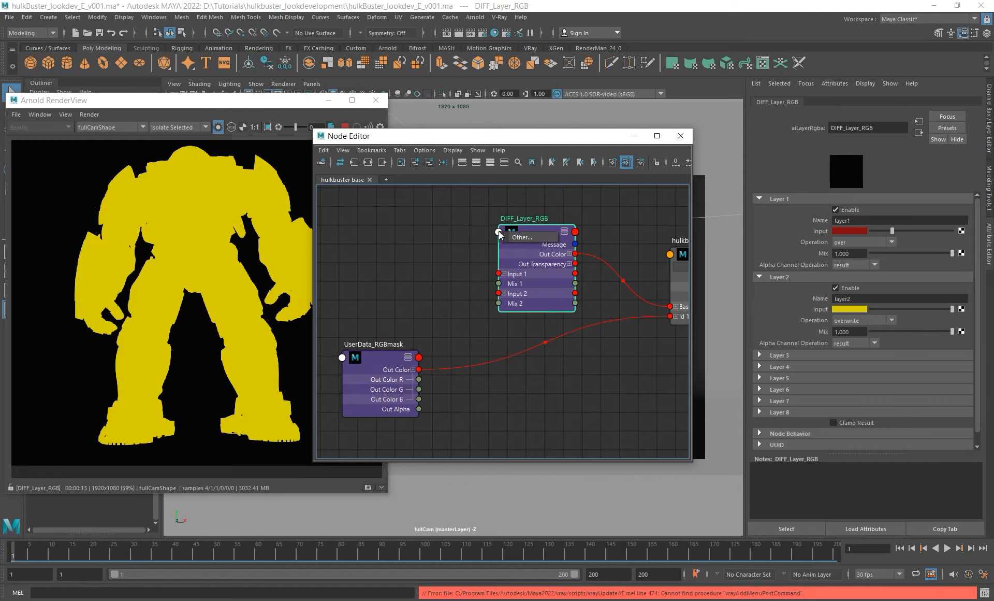
click(532, 237)
scroll(614, 228, down, 10)
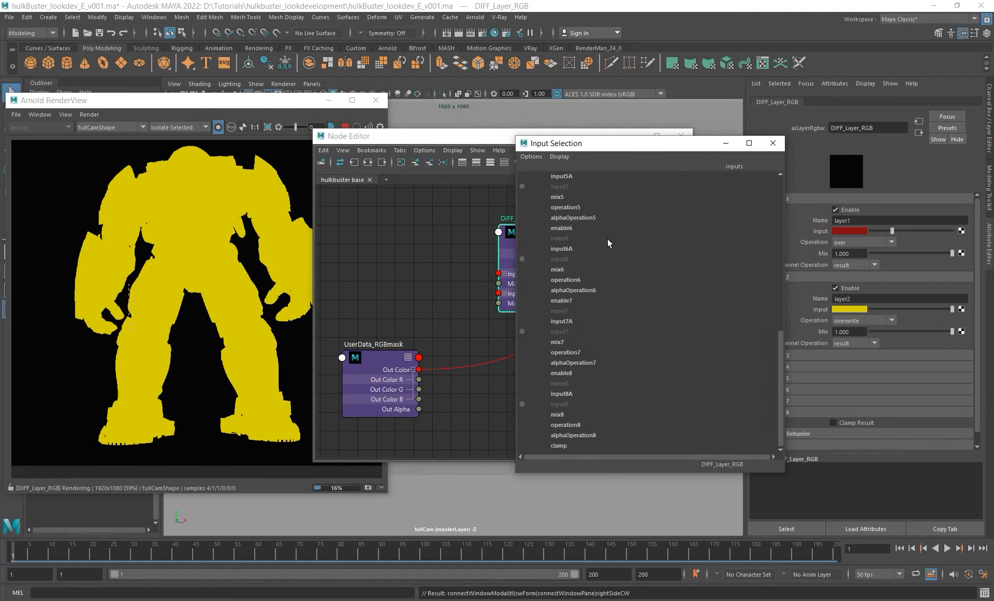
scroll(576, 247, up, 10)
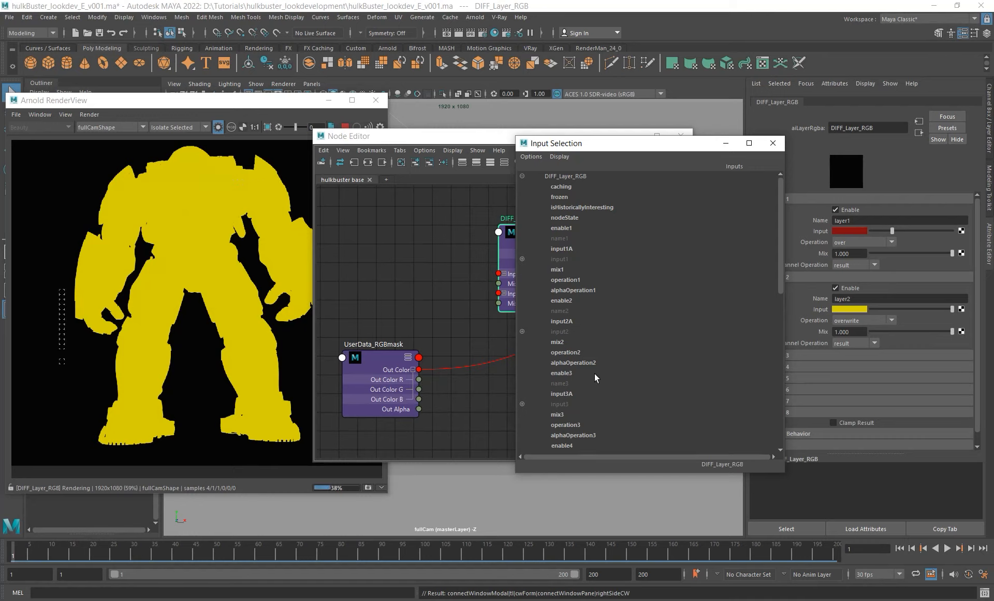
scroll(611, 335, down, 10)
scroll(614, 339, up, 10)
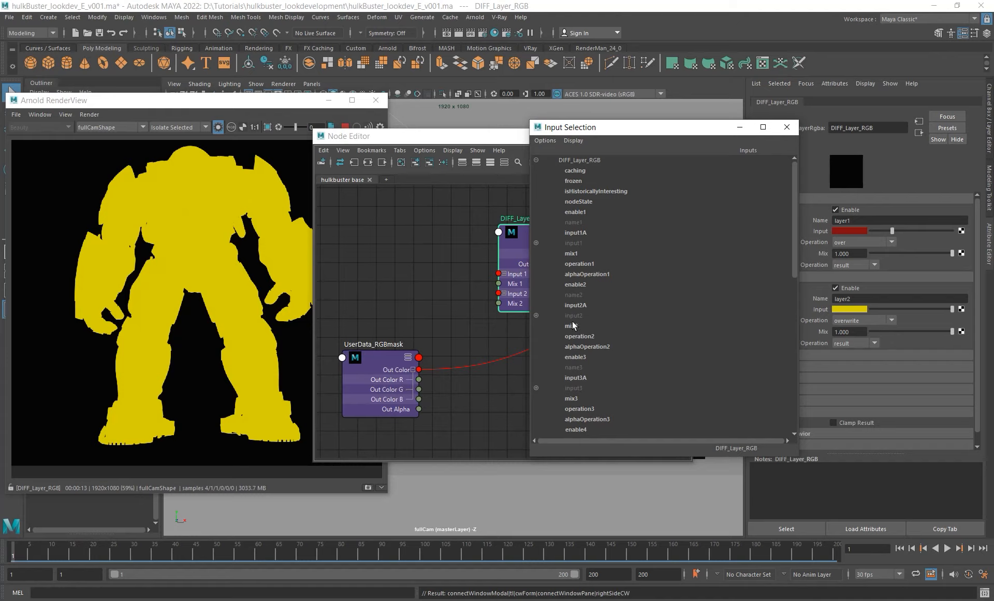
click(537, 315)
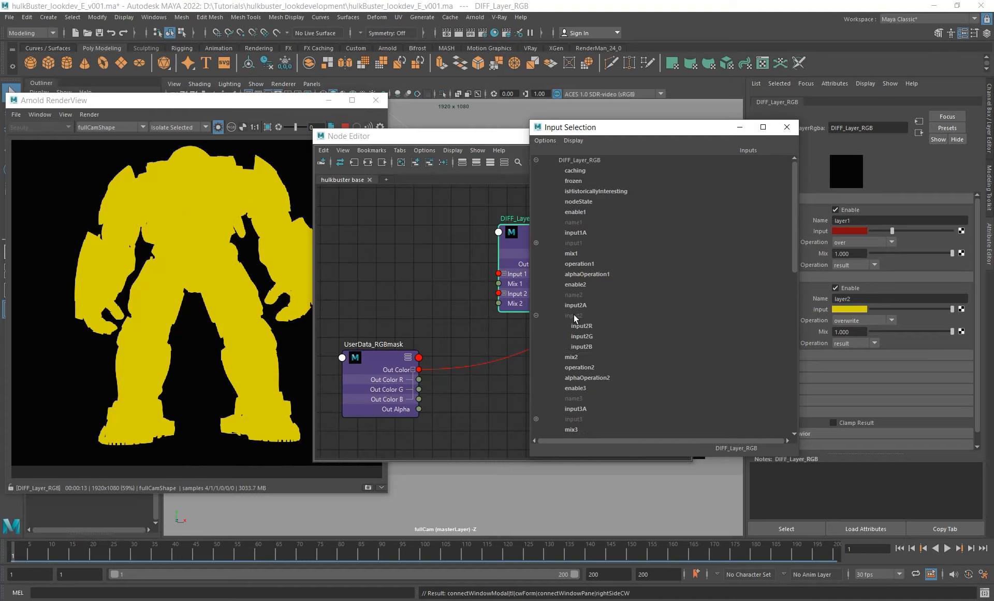
click(536, 316)
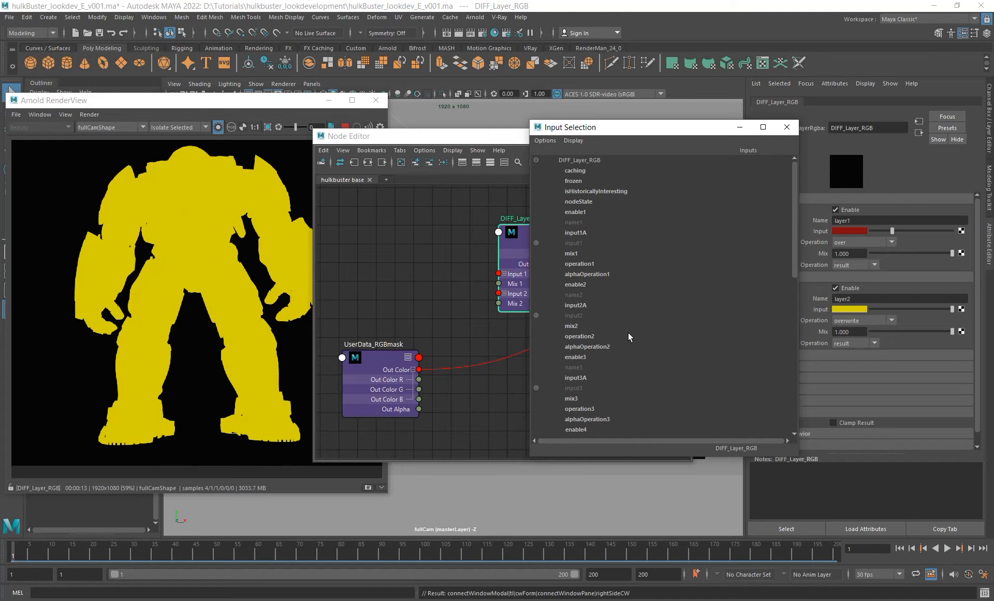
click(574, 326)
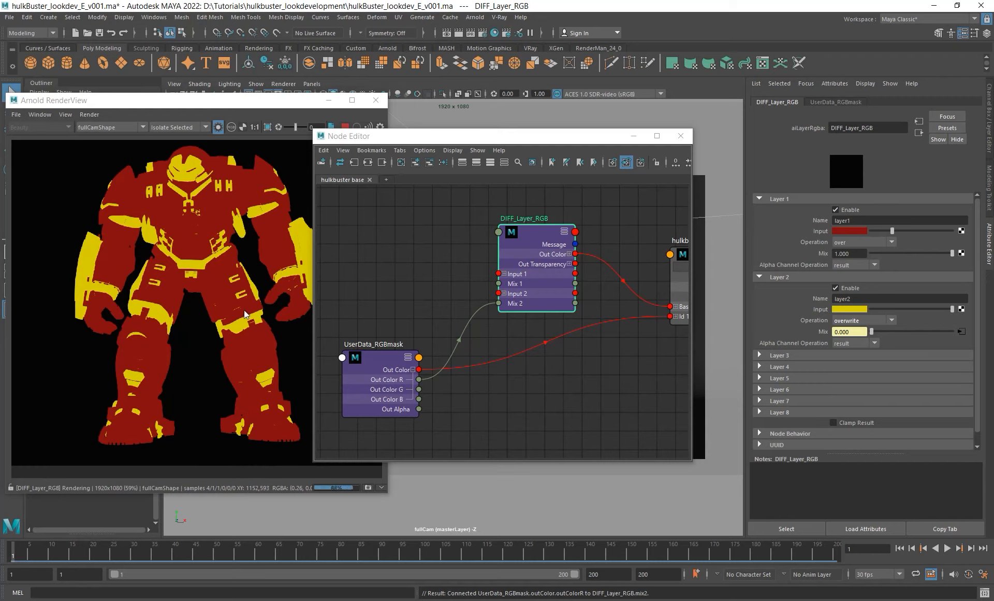
Step: Turn off the isolated preview of DIFF_Layer_RGB so the render shows full beauty shading
scroll(486, 280, down, 2)
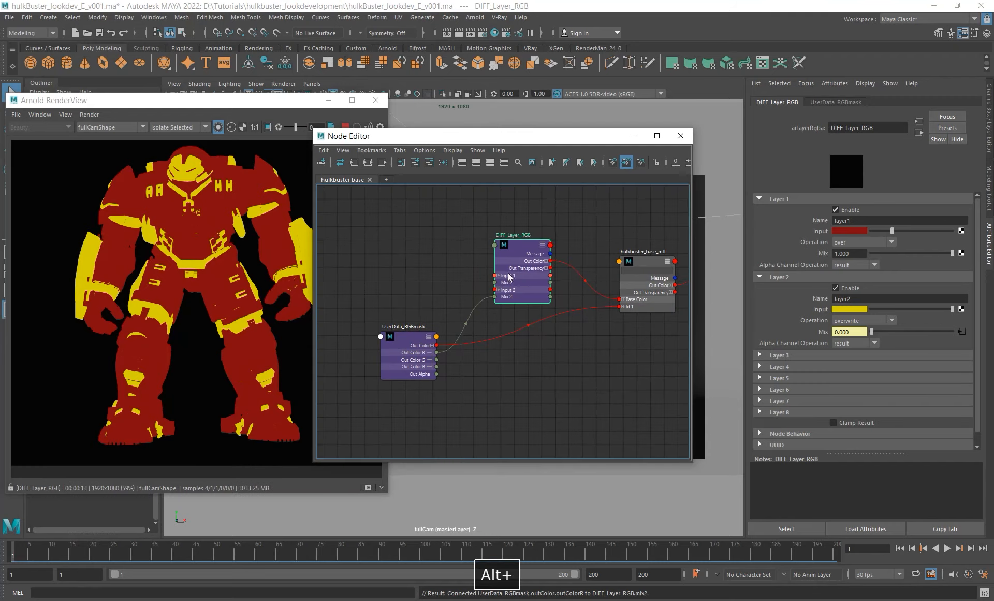
click(218, 126)
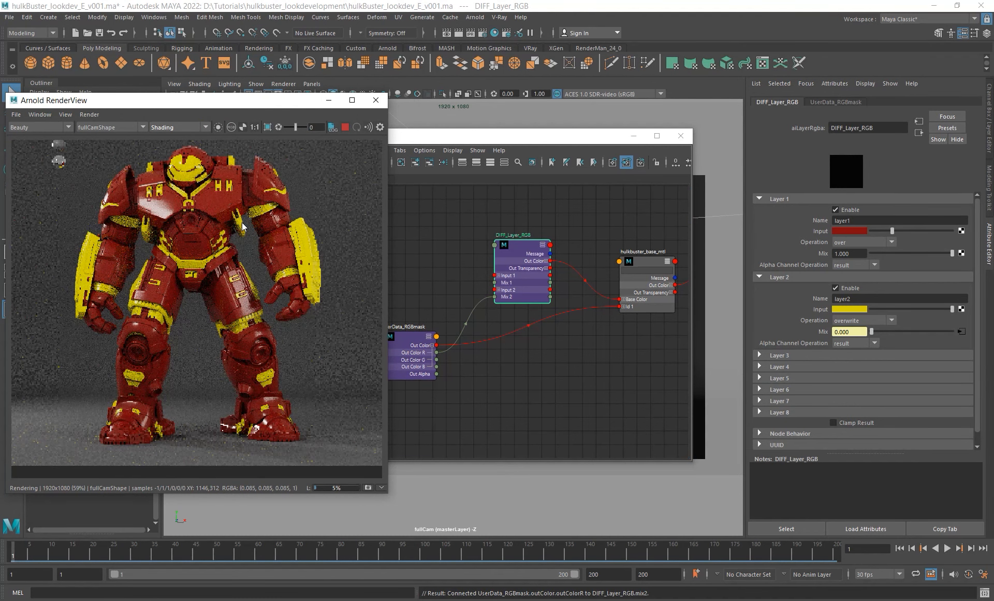
alt+right_drag(550, 449, 413, 329)
alt+middle_drag(473, 299, 471, 273)
alt+right_drag(471, 273, 558, 303)
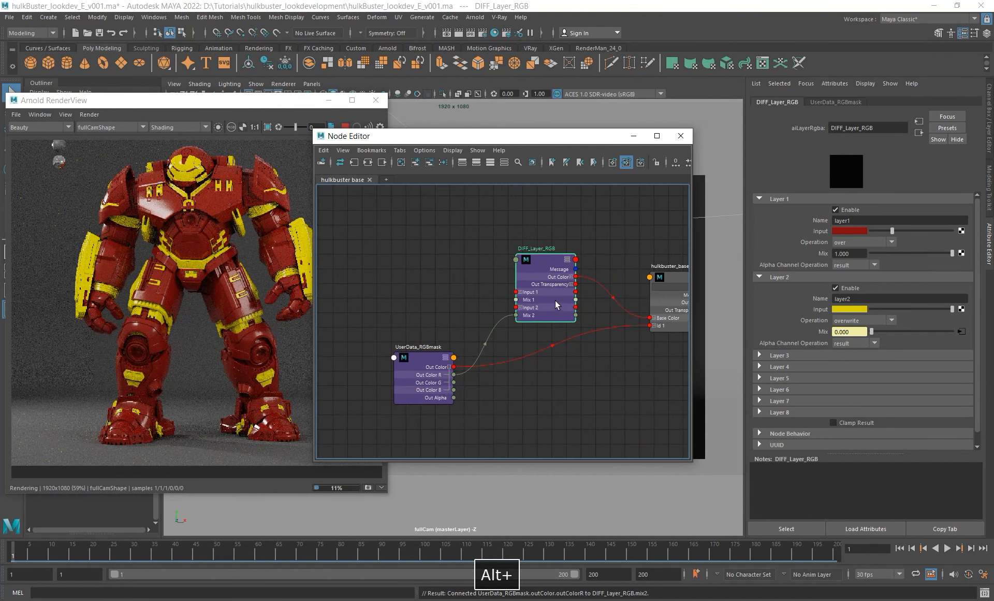
alt+middle_drag(557, 302, 507, 281)
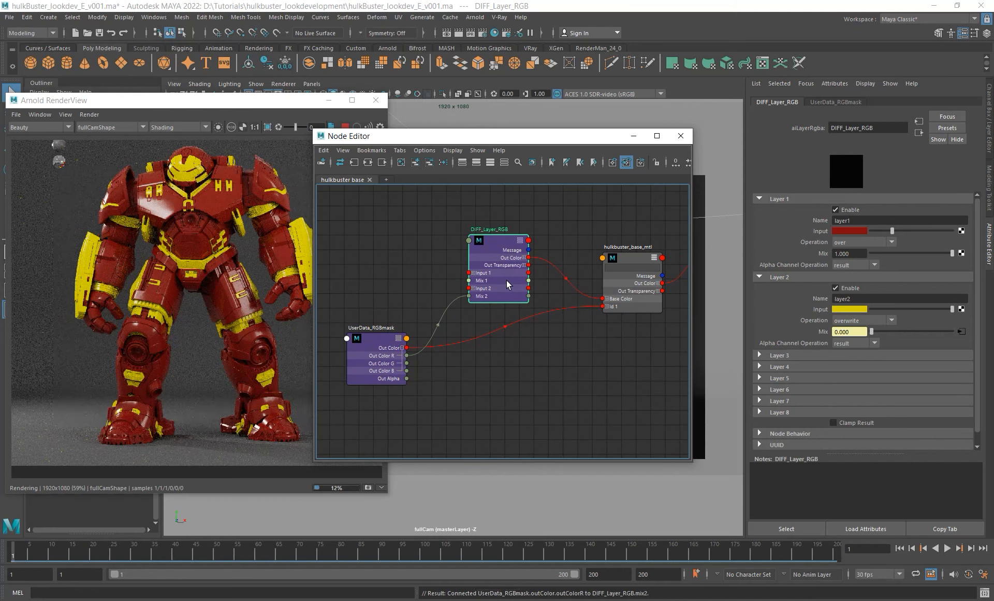
alt+middle_drag(544, 351, 527, 366)
alt+right_drag(532, 367, 470, 352)
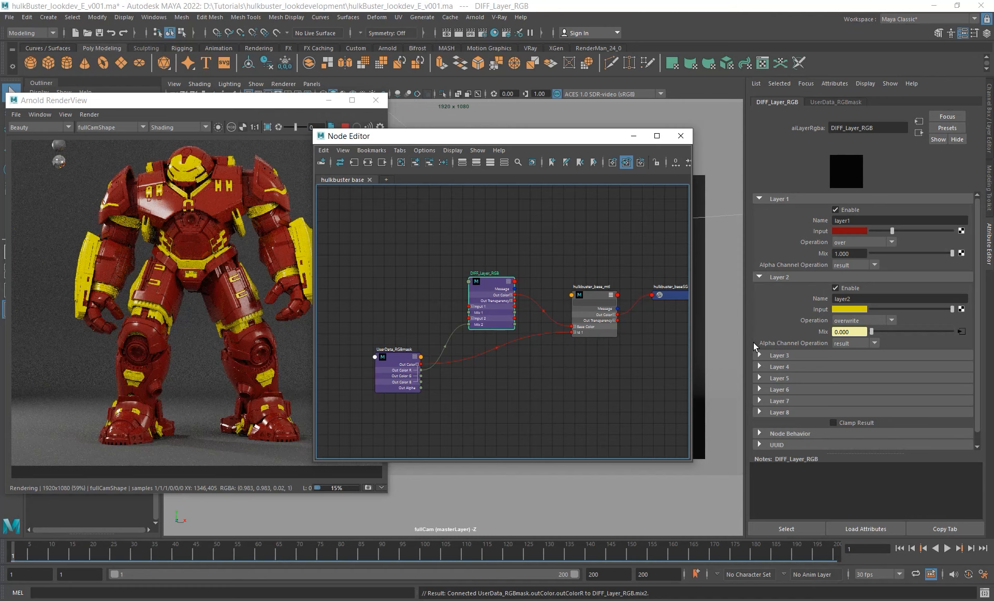
Step: Examine the Mark_44.png reference image, comparing the gold, red and bare-metal parts on the chest, arm and legs
click(730, 600)
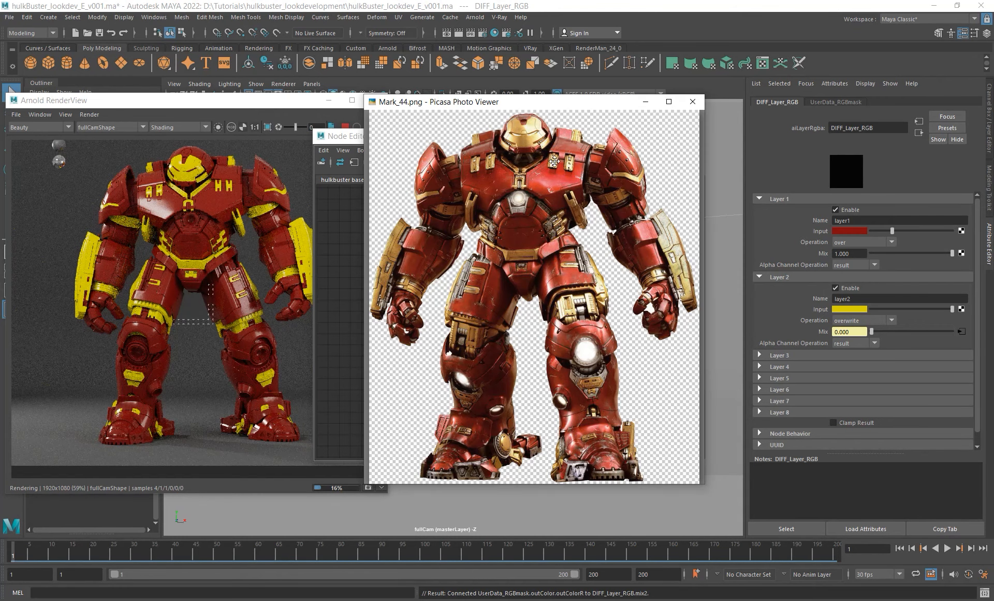
scroll(554, 161, up, 5)
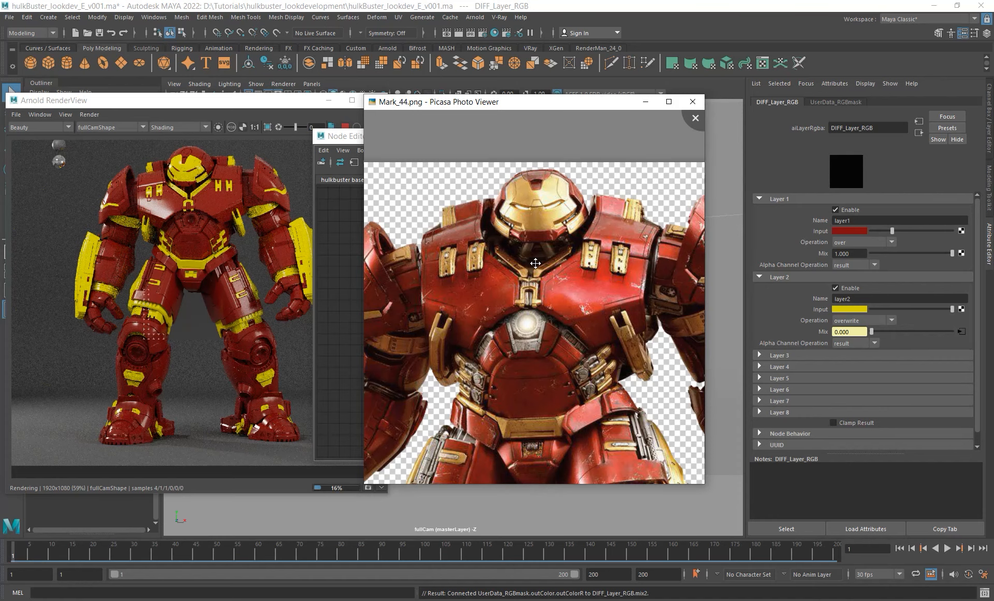
drag(541, 202, 419, 170)
scroll(419, 170, down, 2)
drag(489, 333, 560, 351)
scroll(560, 351, down, 3)
scroll(560, 351, up, 1)
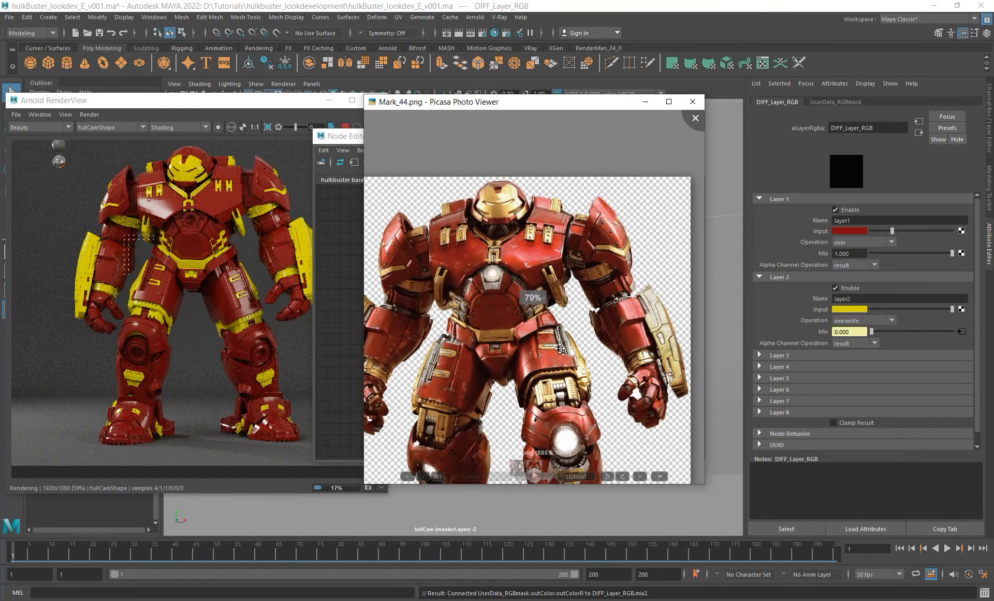
scroll(652, 360, up, 3)
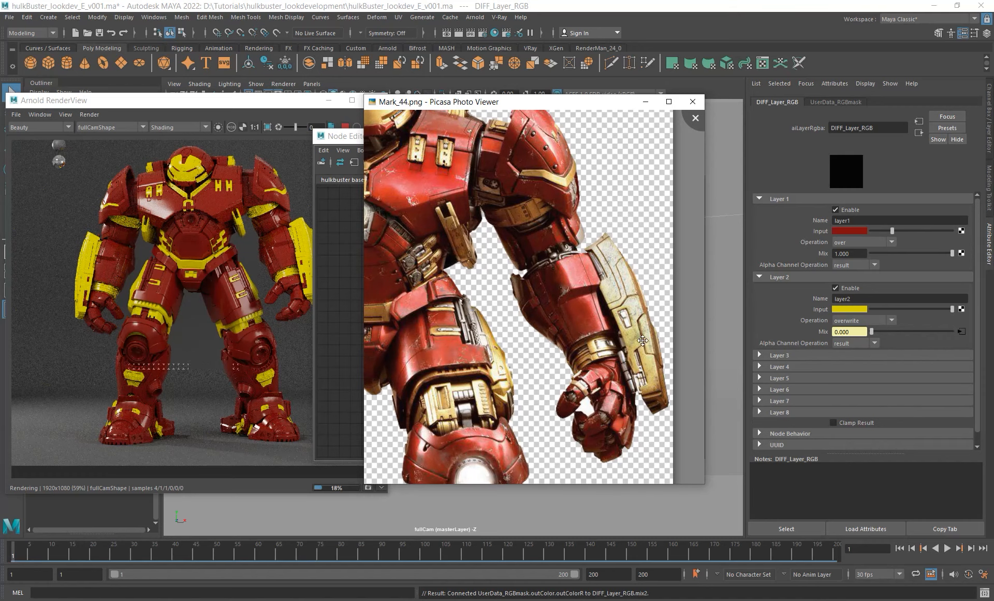
scroll(566, 232, down, 4)
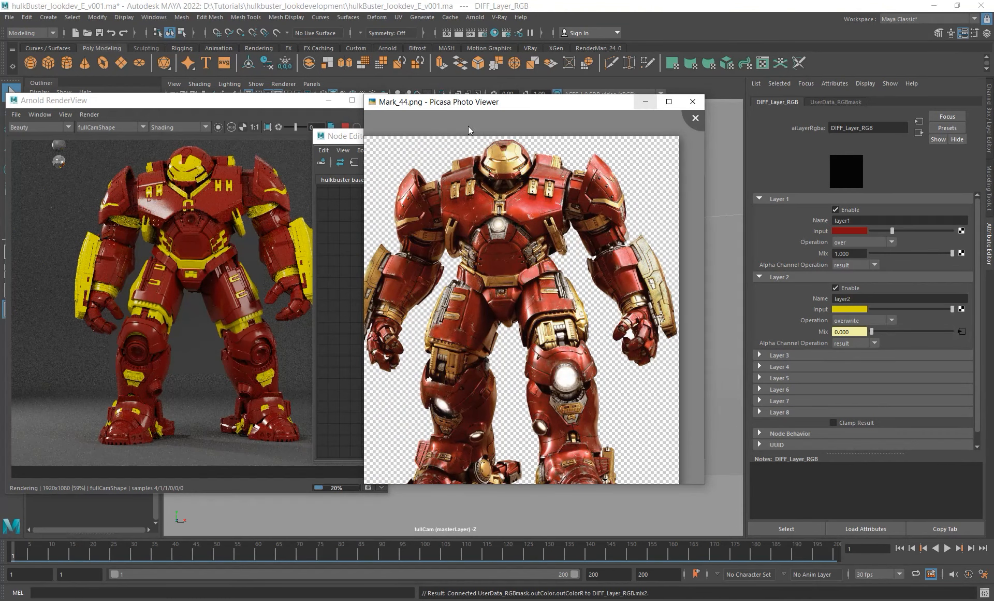
Step: Shift Layer 2's input colour on DIFF_Layer_RGB from bright yellow to a deeper orange gold
click(291, 105)
click(857, 311)
drag(807, 336, 810, 334)
mouse_move(871, 359)
mouse_down()
mouse_move(851, 365)
mouse_move(862, 364)
mouse_up()
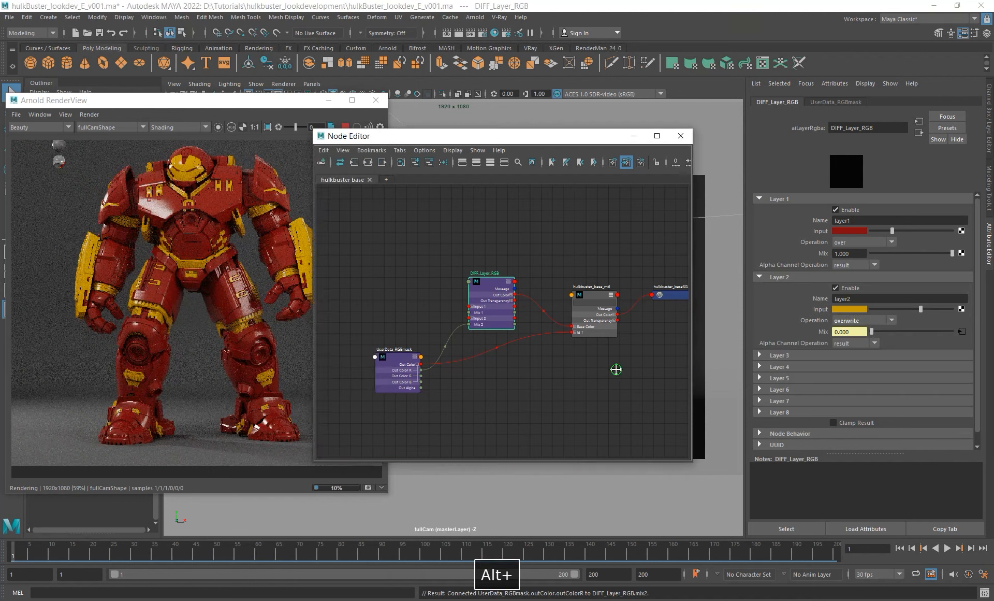
alt+middle_drag(614, 371, 608, 376)
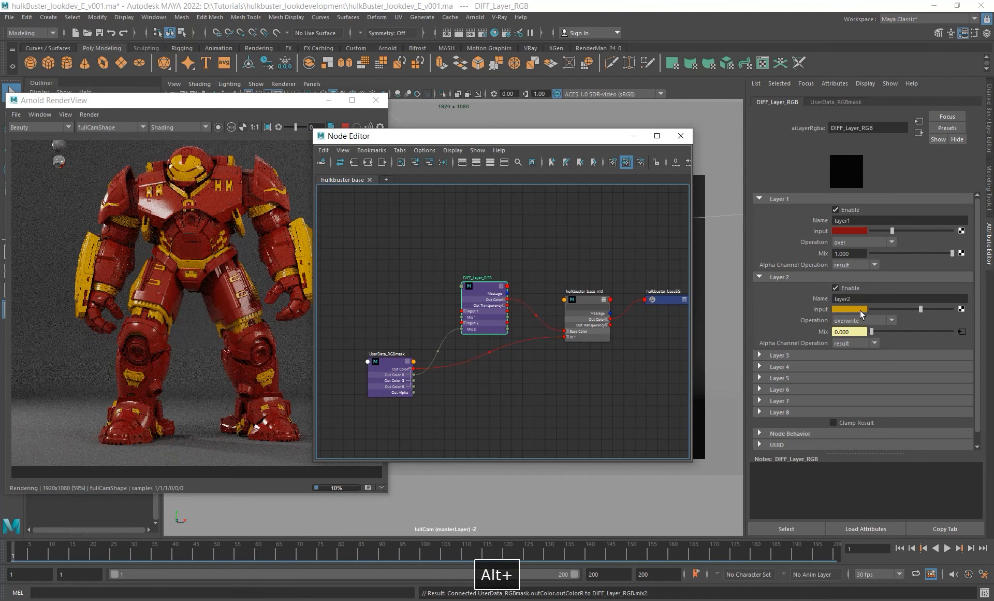
Step: Expand the Layer 3 settings of DIFF_Layer_RGB
click(843, 355)
mouse_move(548, 364)
alt+middle_down()
mouse_move(570, 350)
mouse_move(552, 350)
alt+middle_up()
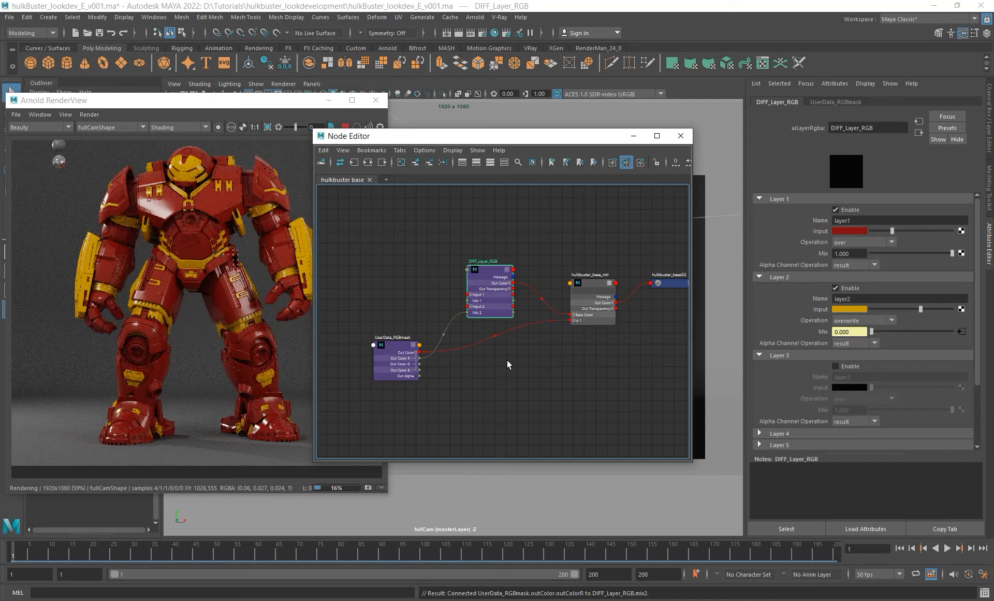
alt+middle_drag(508, 360, 543, 341)
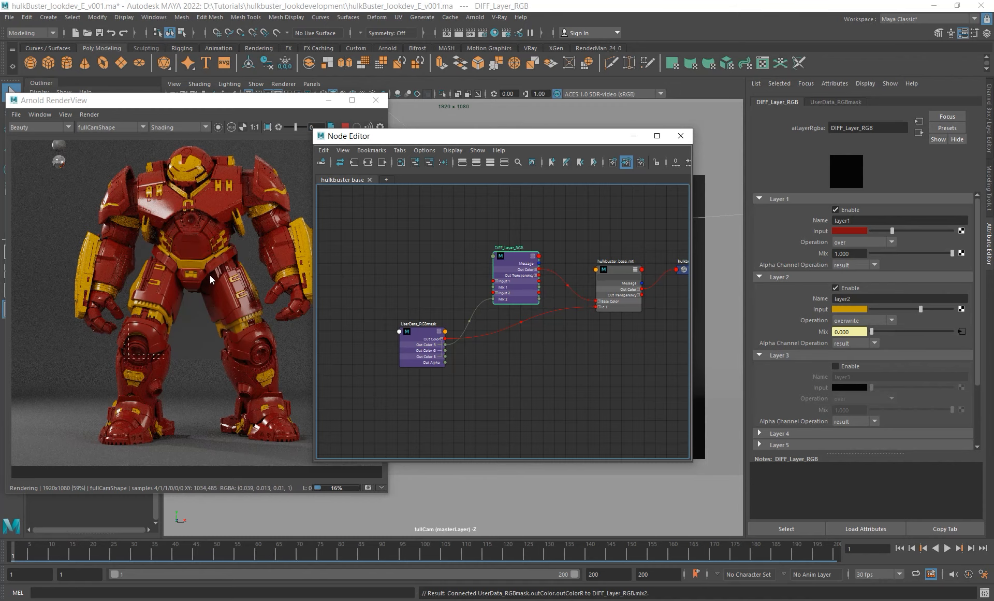
Step: Isolate the UserData_RGBmask node in the render preview to view its red, green and blue mask areas
alt+right_drag(441, 368, 524, 403)
click(382, 387)
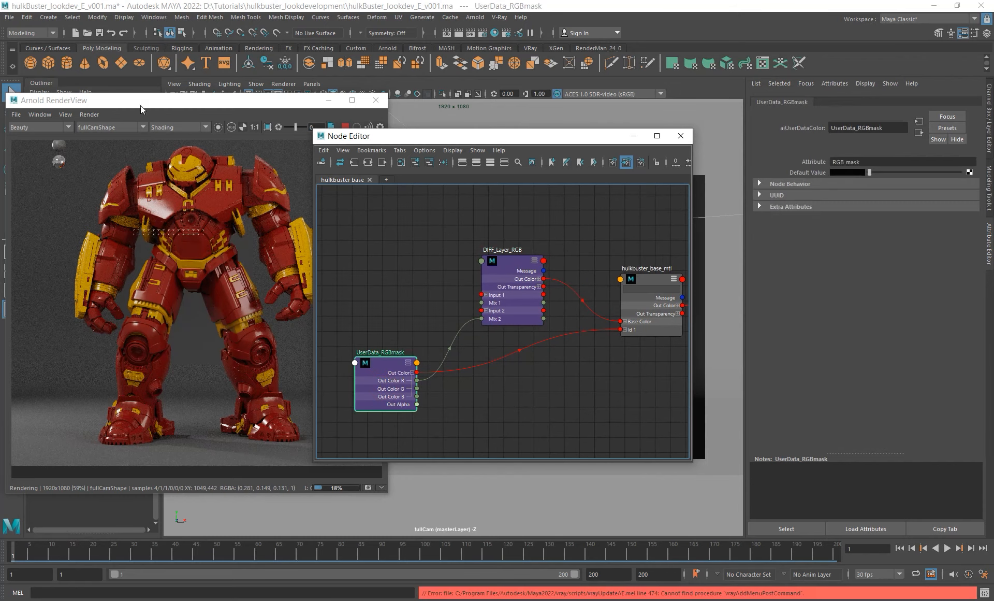
click(218, 127)
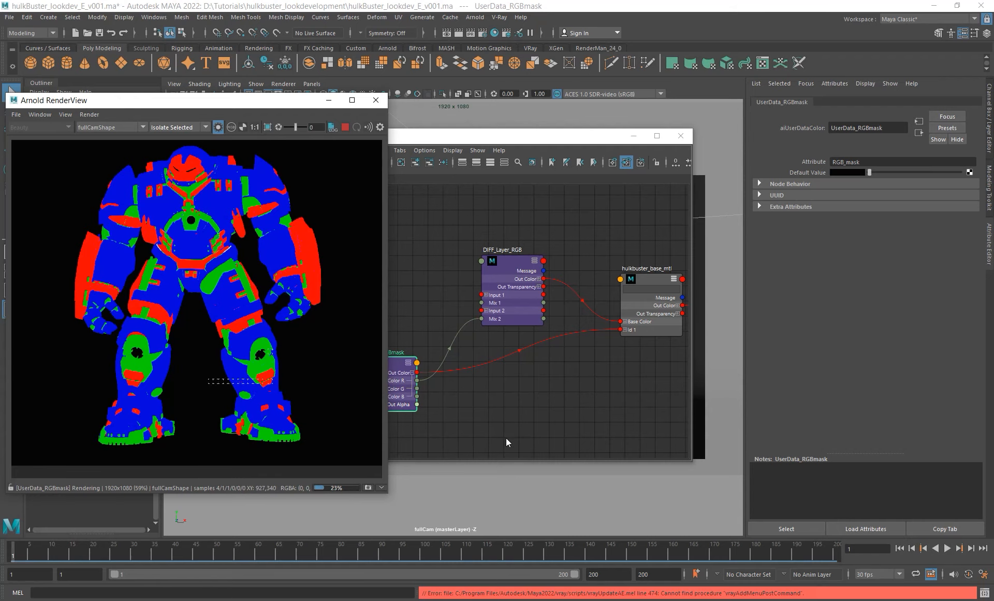
alt+middle_drag(501, 393, 513, 393)
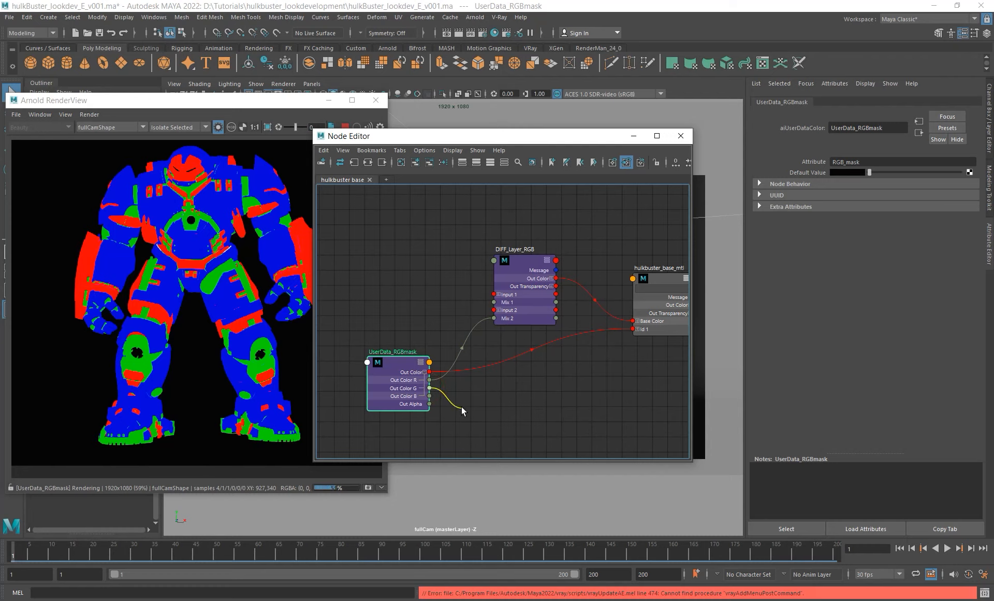
Step: Connect the Out Color G channel of UserData_RGBmask to the mix3 input of DIFF_Layer_RGB
mouse_move(461, 406)
mouse_down()
mouse_move(454, 281)
mouse_move(494, 260)
mouse_up()
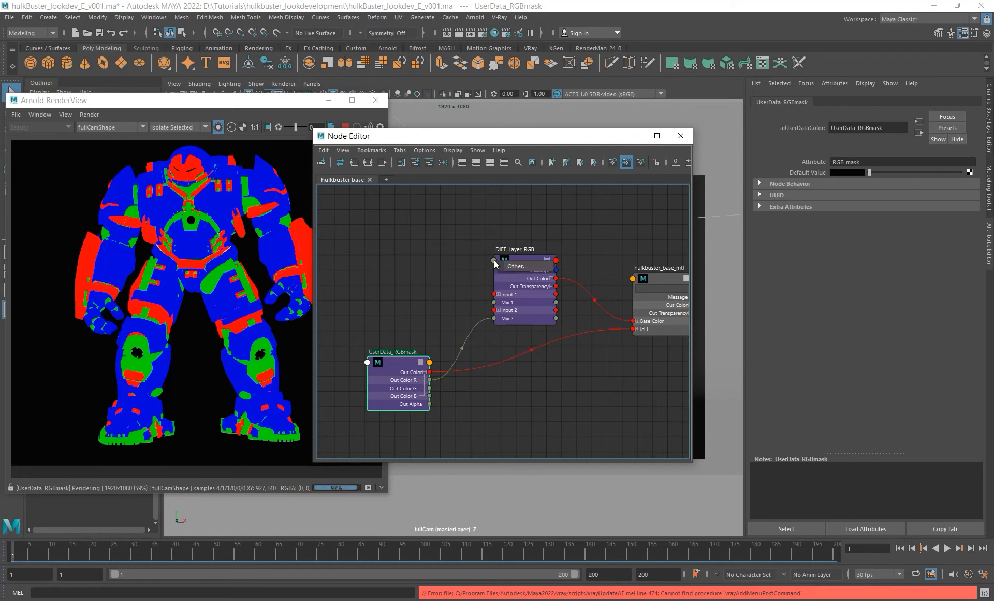
click(515, 267)
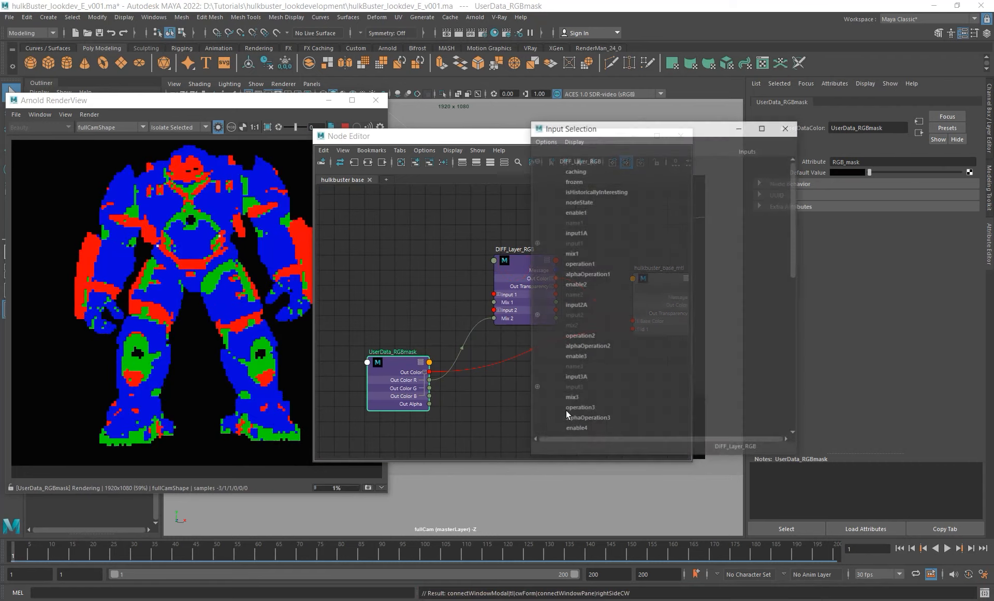
scroll(630, 336, down, 3)
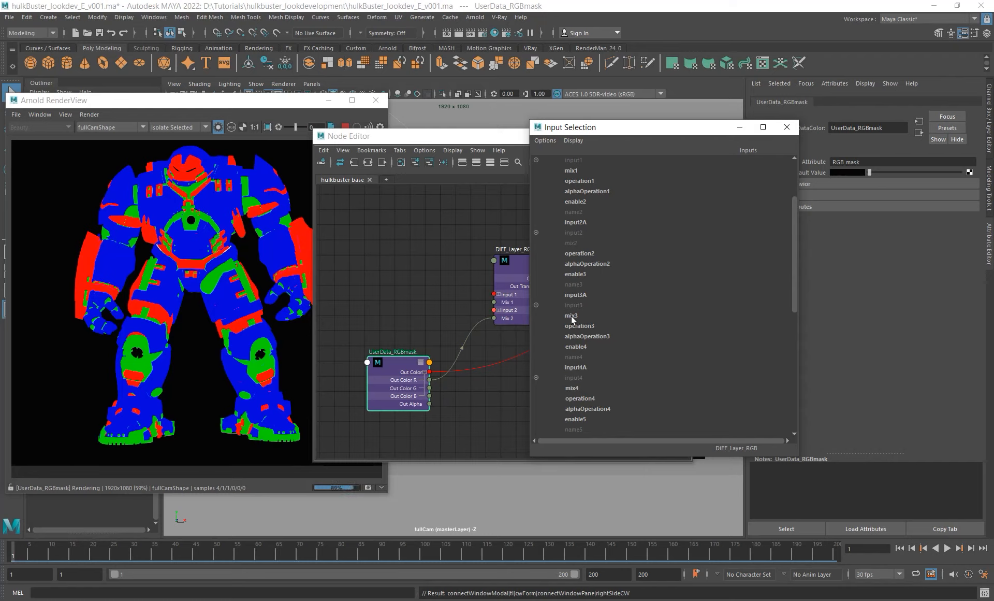
click(571, 315)
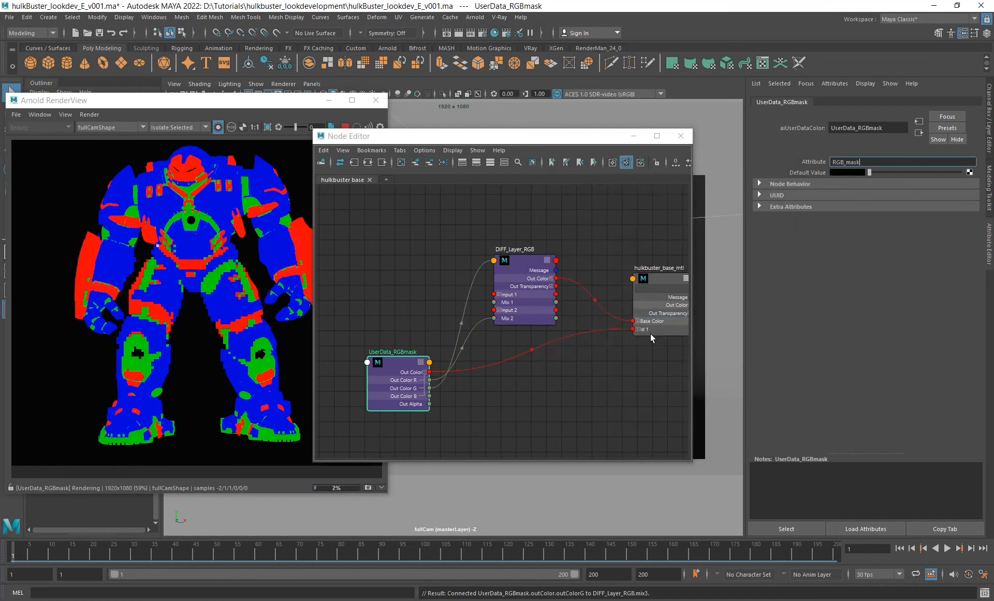
Step: Enable Layer 3 on DIFF_Layer_RGB and set its operation to overwrite
click(528, 280)
click(852, 366)
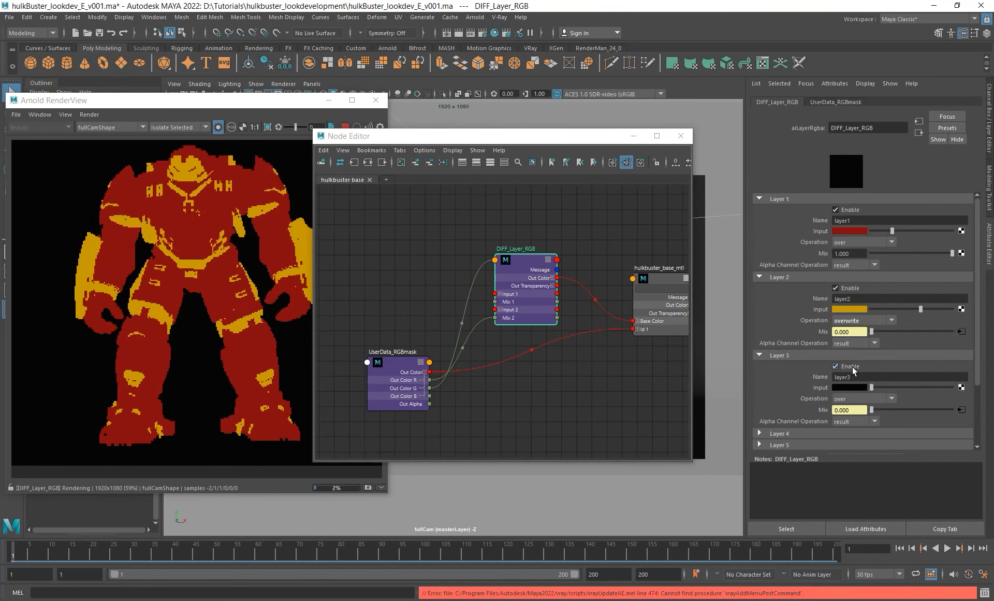
click(859, 398)
click(855, 410)
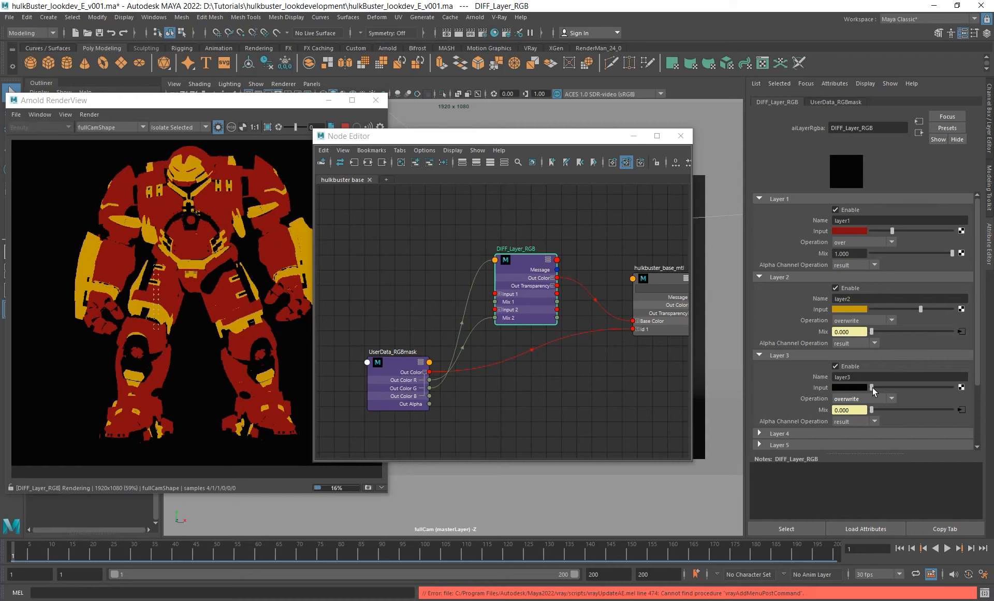
Step: Set Layer 3's input colour to a neutral grey with an HSV value of 0.4
drag(875, 387, 902, 386)
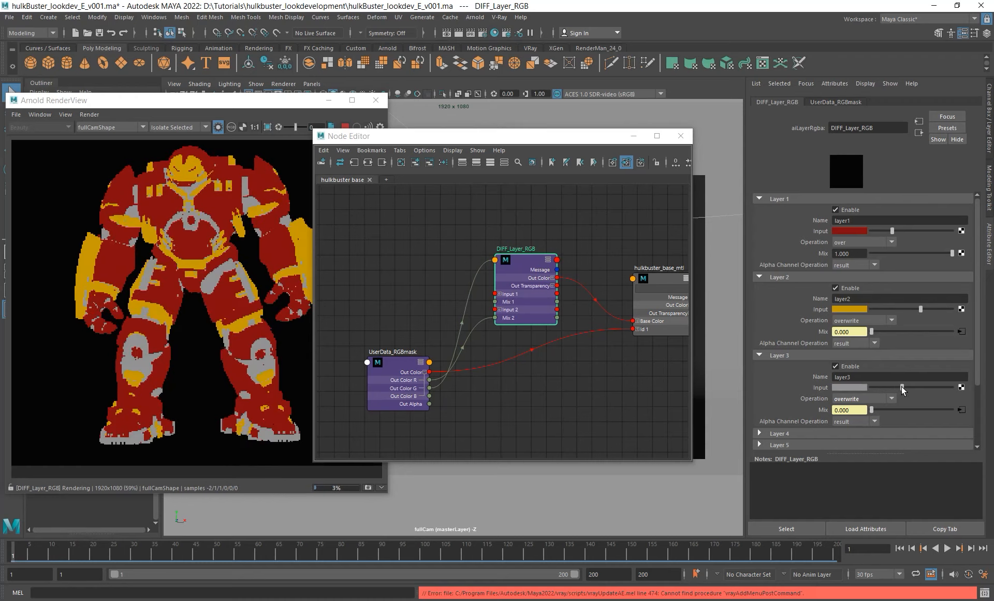
click(852, 389)
key(Tab)
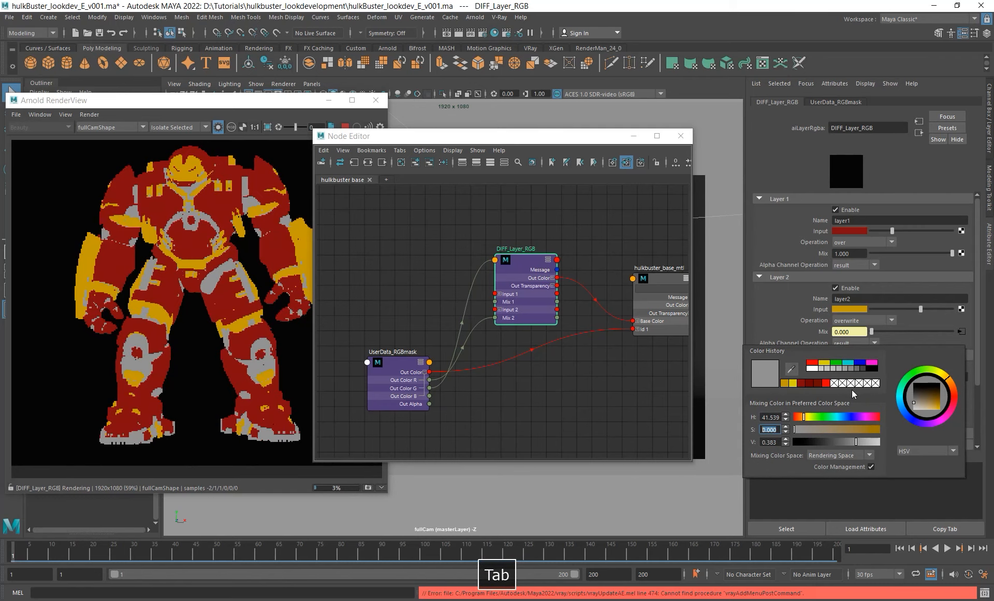
key(Tab)
key(shift+Tab)
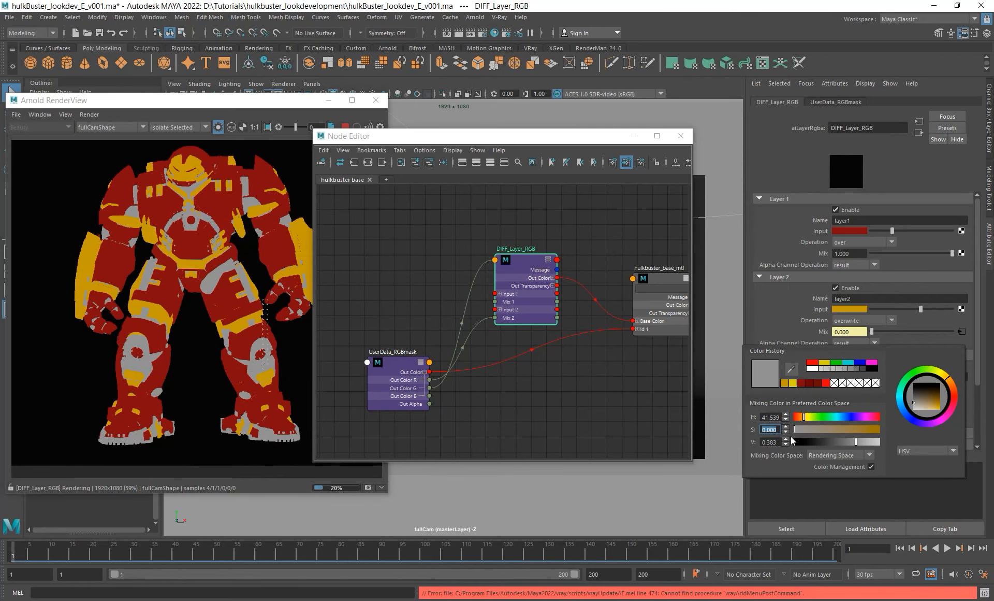
key(Tab)
text(.4)
key(Return)
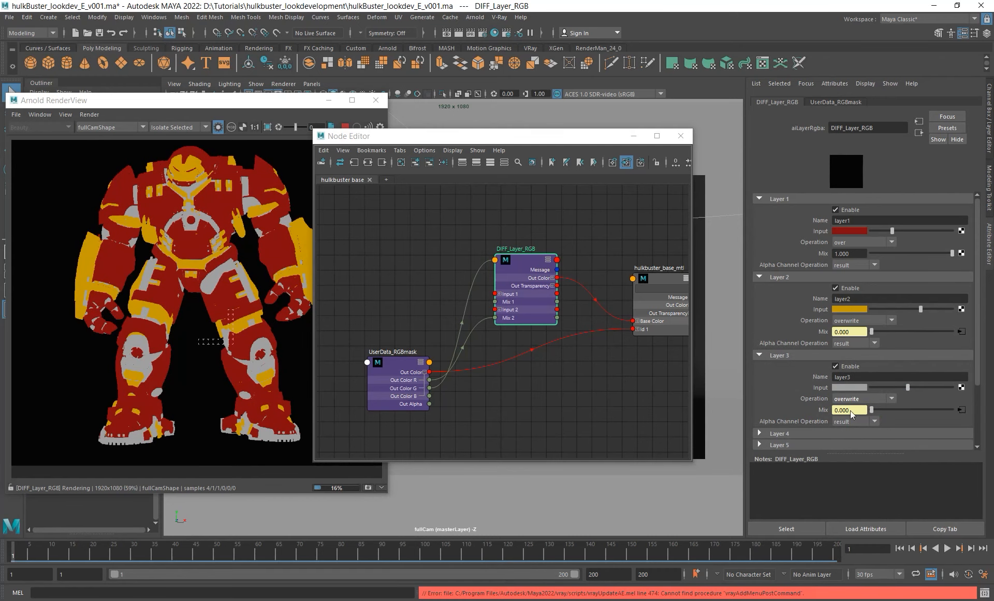
Step: Return the render preview to full beauty shading to check the three-colour diffuse on the lit model
scroll(433, 274, up, 2)
alt+middle_drag(433, 277, 447, 271)
click(218, 128)
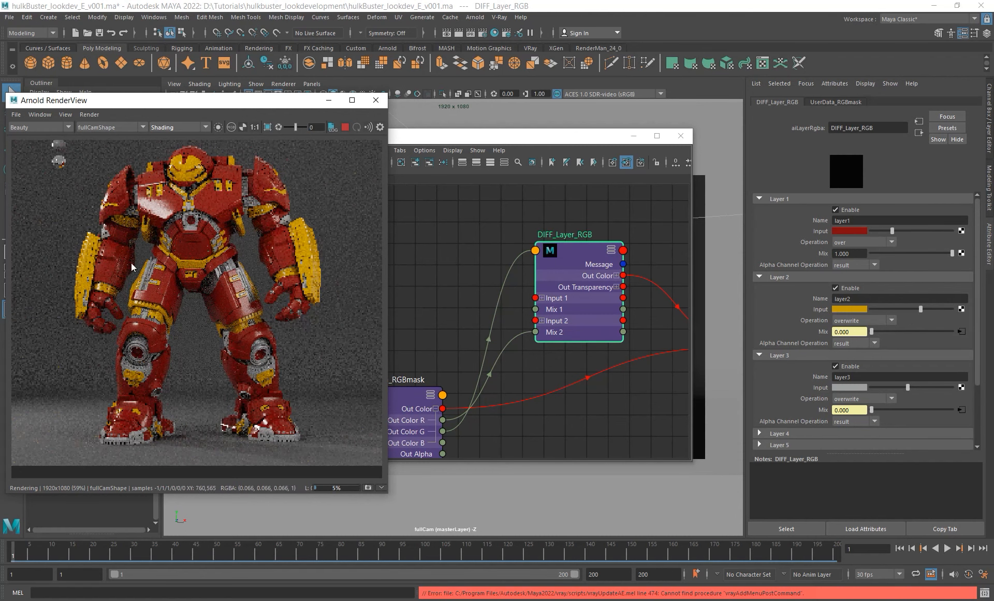
Step: Examine the red, gold and grey areas on the full figure in the render preview, and review the shading network
scroll(241, 297, down, 2)
alt+middle_drag(241, 293, 246, 304)
alt+right_drag(226, 276, 220, 275)
mouse_move(244, 266)
alt+middle_down()
mouse_move(213, 271)
mouse_move(249, 266)
alt+middle_up()
alt+right_drag(223, 263, 218, 260)
alt+middle_drag(219, 259, 207, 258)
alt+right_drag(533, 295, 538, 386)
alt+middle_drag(538, 387, 551, 370)
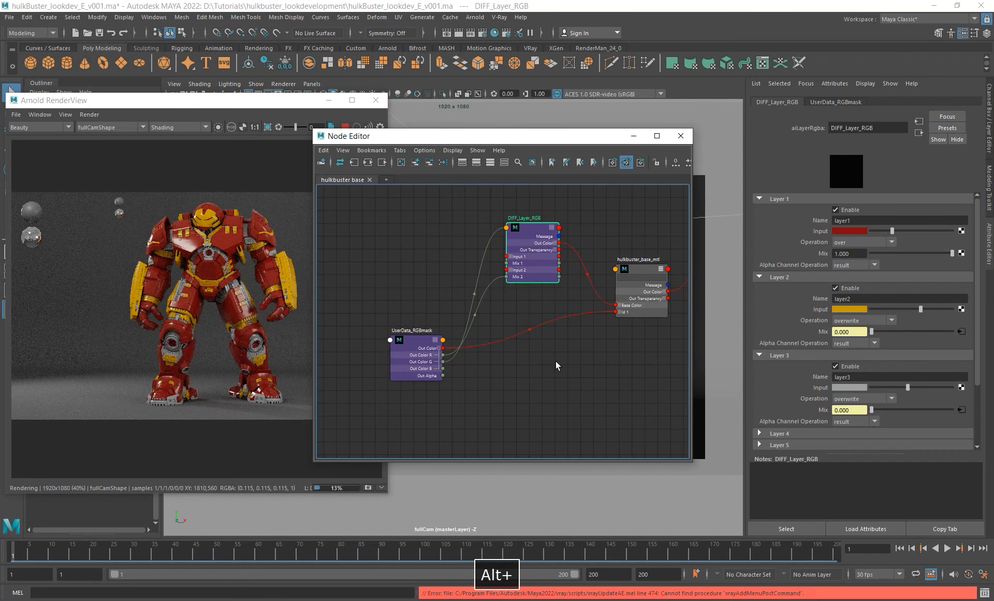
alt+right_drag(518, 330, 549, 360)
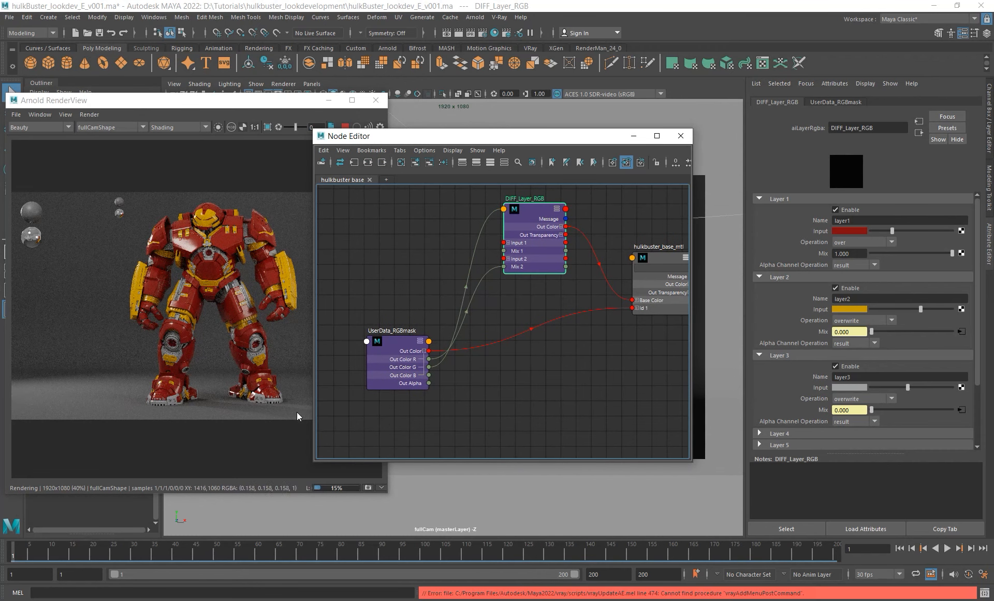
Step: Create an aiLayerFloat node in the shading network and place it below DIFF_Layer_RGB, beside UserData_RGBmask
alt+middle_drag(493, 378, 492, 389)
click(492, 388)
key(Tab)
text(ailayerrrrrrrrr)
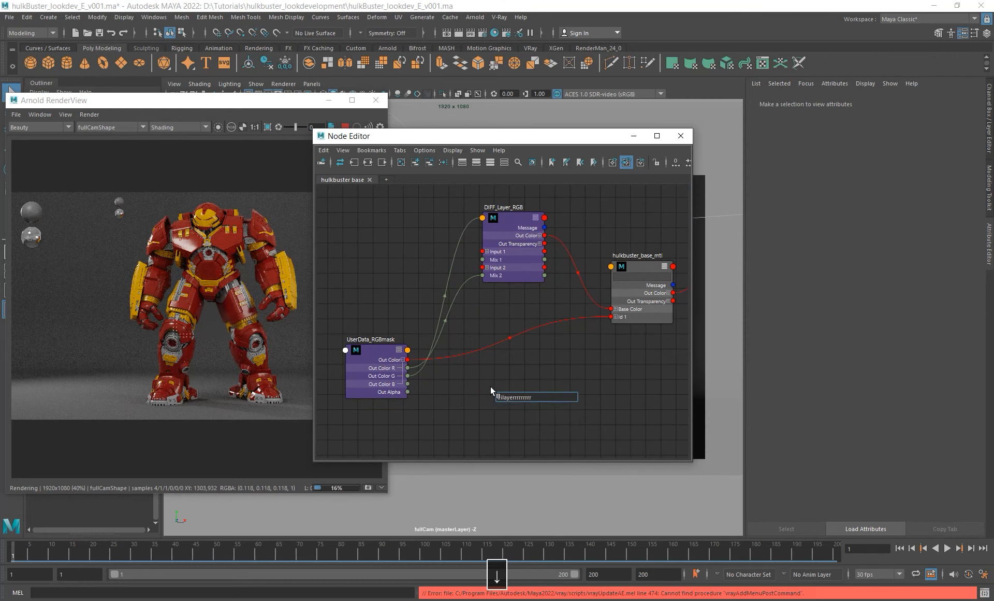
key(BackSpace)
key(BackSpace)
key(BackSpace)
key(BackSpace)
key(BackSpace)
key(BackSpace)
key(BackSpace)
key(BackSpace)
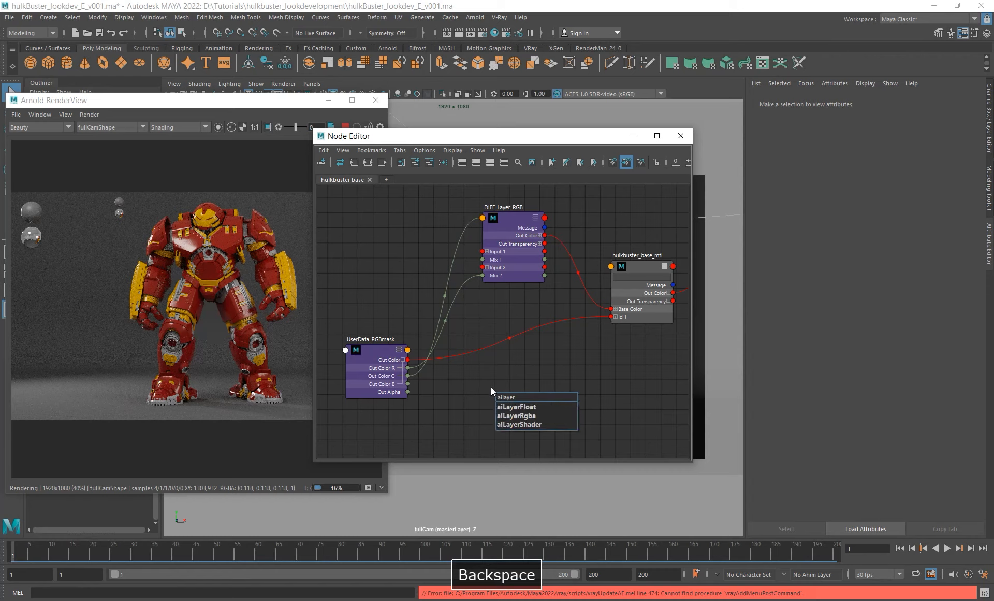
key(Down)
key(Return)
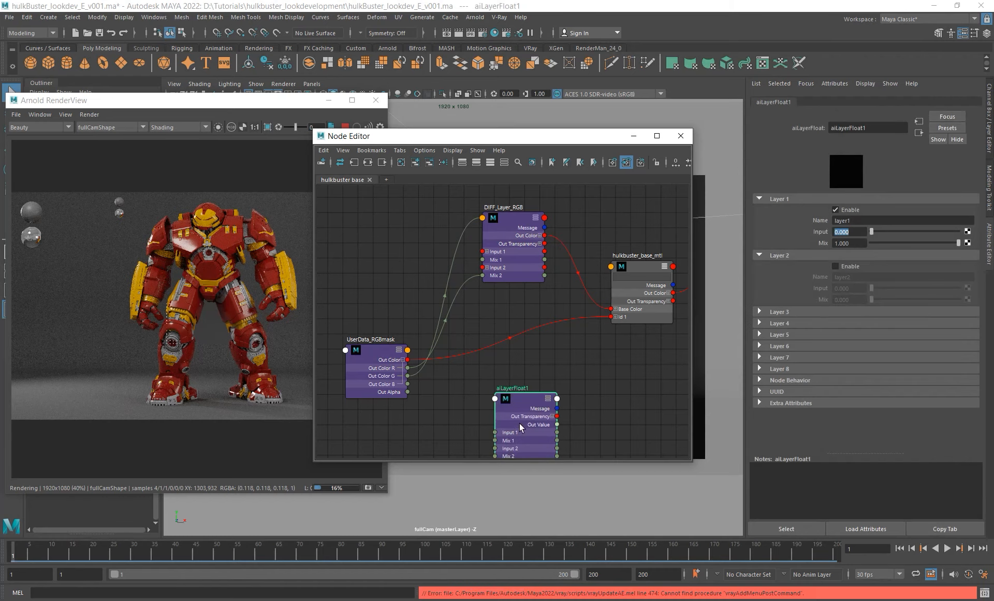
drag(520, 423, 501, 400)
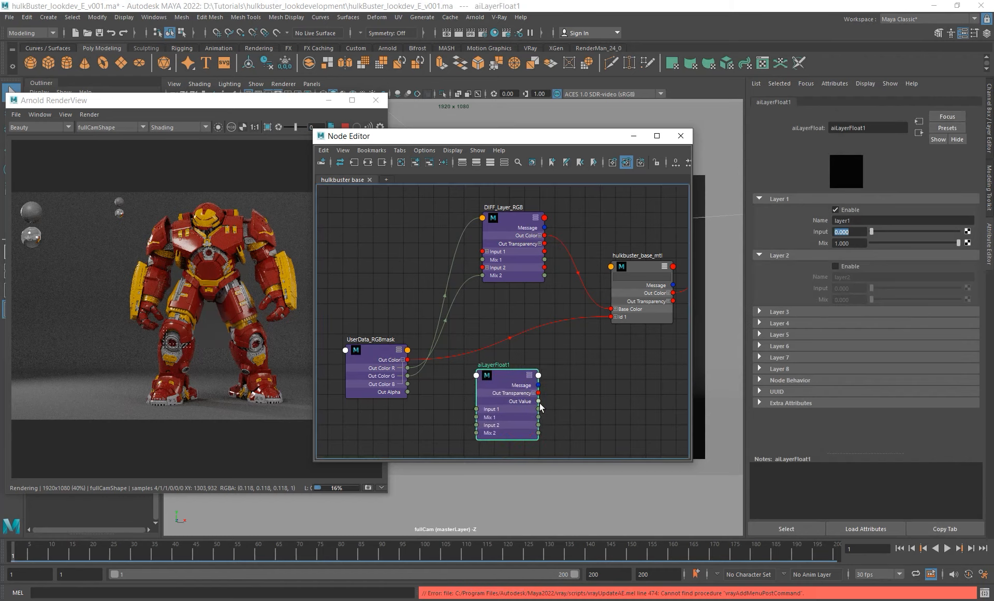
Step: Show all inputs of hulkbuster_base_mtl and connect the aiLayerFloat node's Out Value to its Metalness input
click(665, 268)
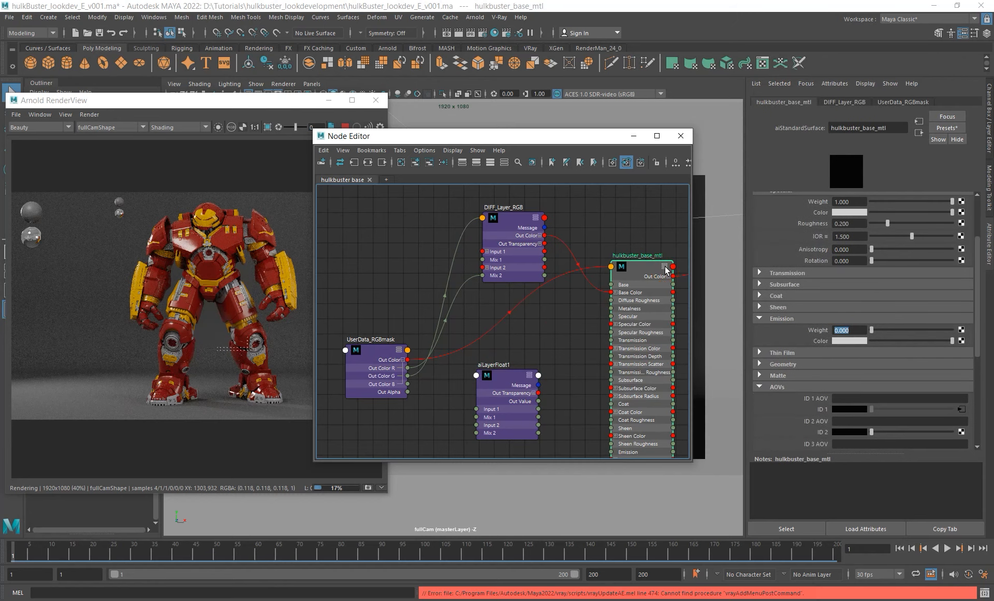
click(665, 268)
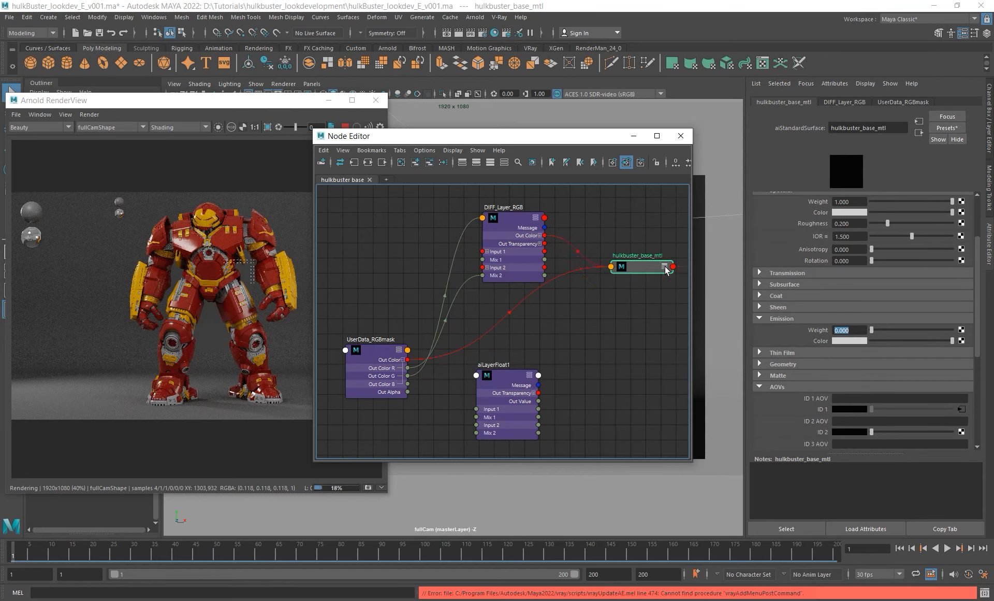
click(665, 267)
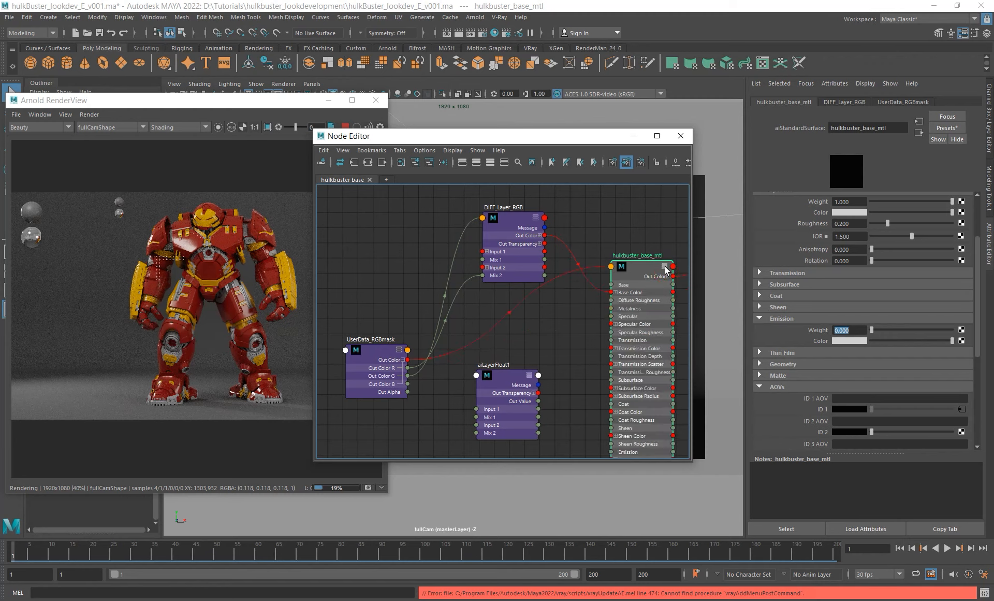
alt+middle_drag(582, 370, 567, 306)
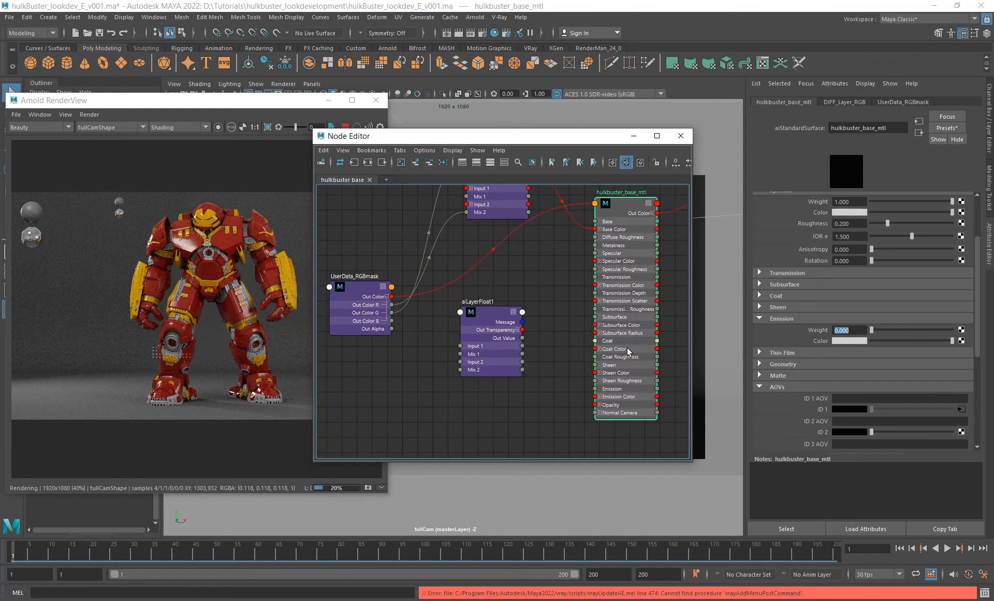
alt+middle_drag(601, 258, 554, 286)
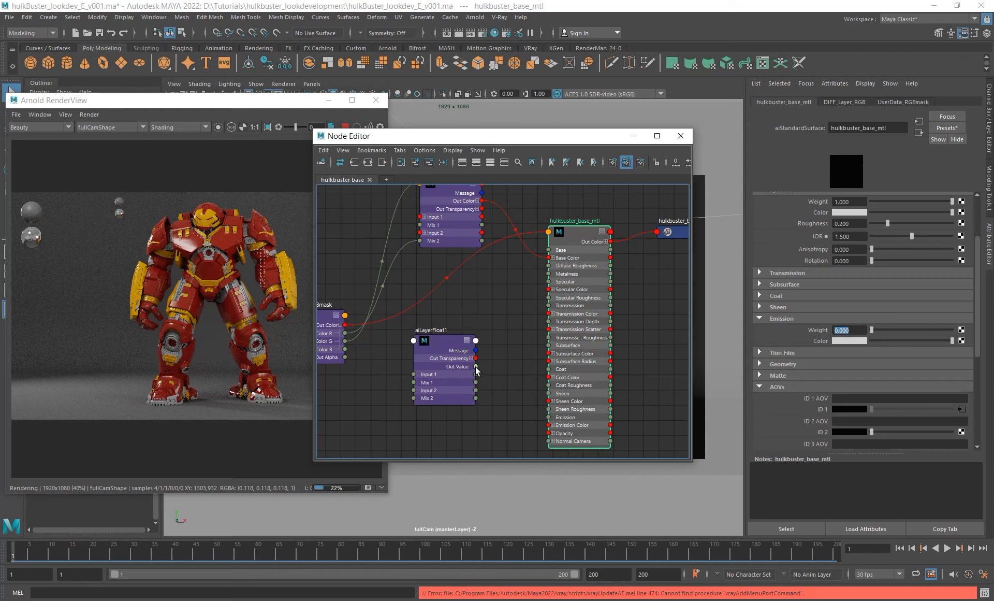
drag(510, 377, 549, 274)
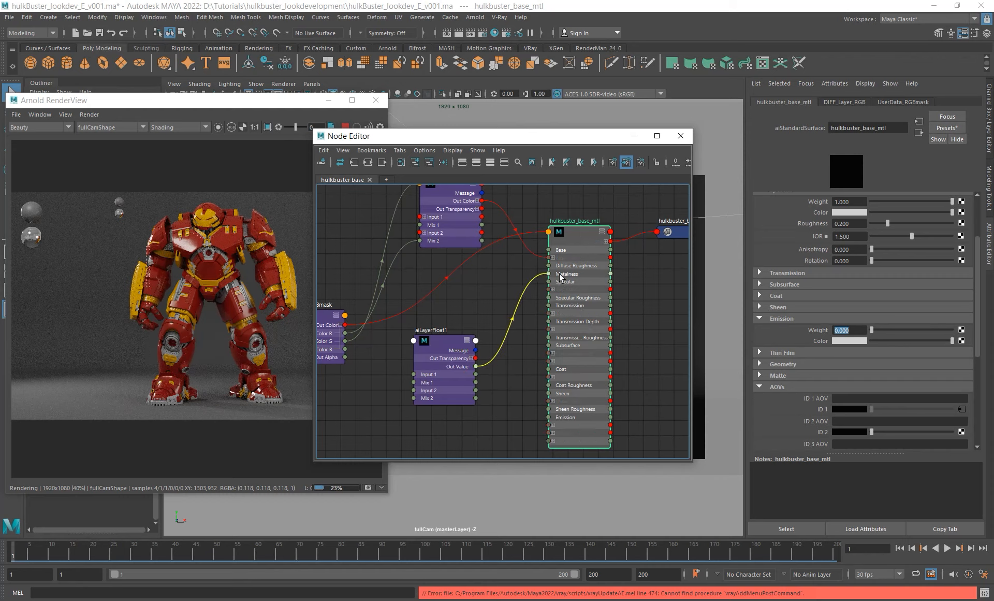
Step: Set the aiLayerFloat node's Layer 1 input to 10 and check the metallic look in the render preview
click(421, 390)
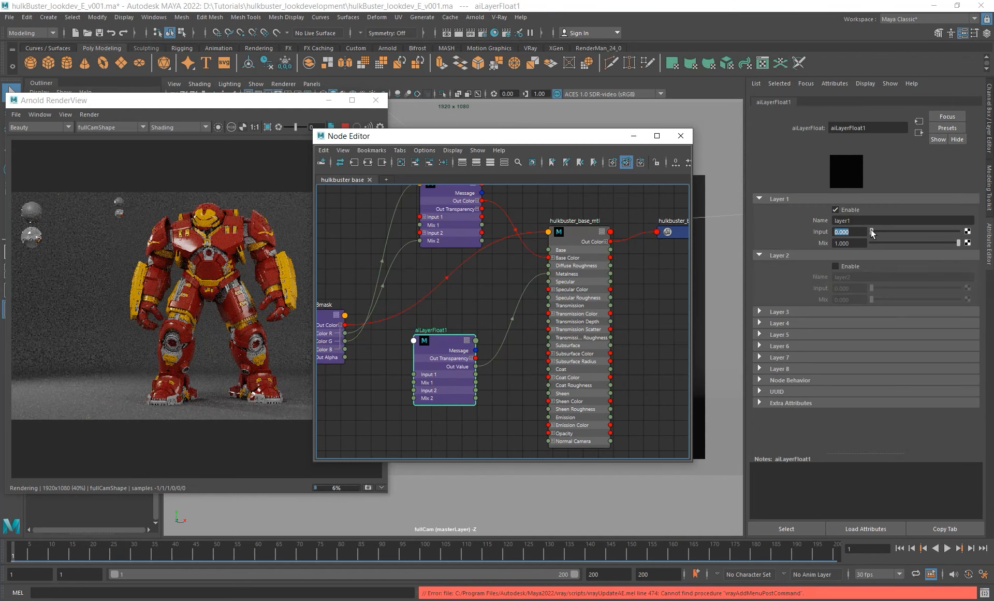
text(10)
key(Return)
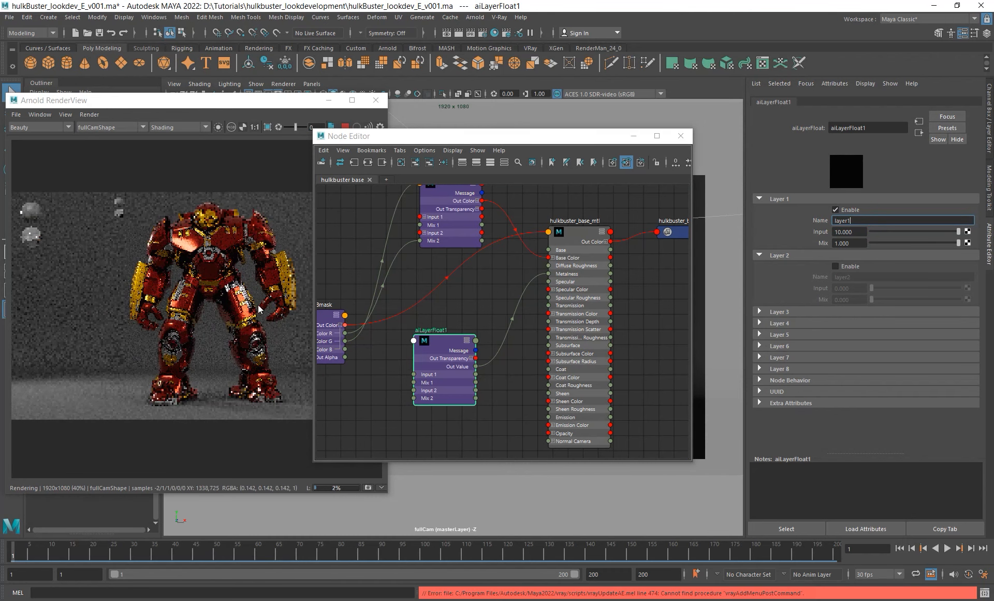
click(241, 252)
alt+middle_drag(241, 252, 233, 250)
alt+right_drag(190, 208, 184, 179)
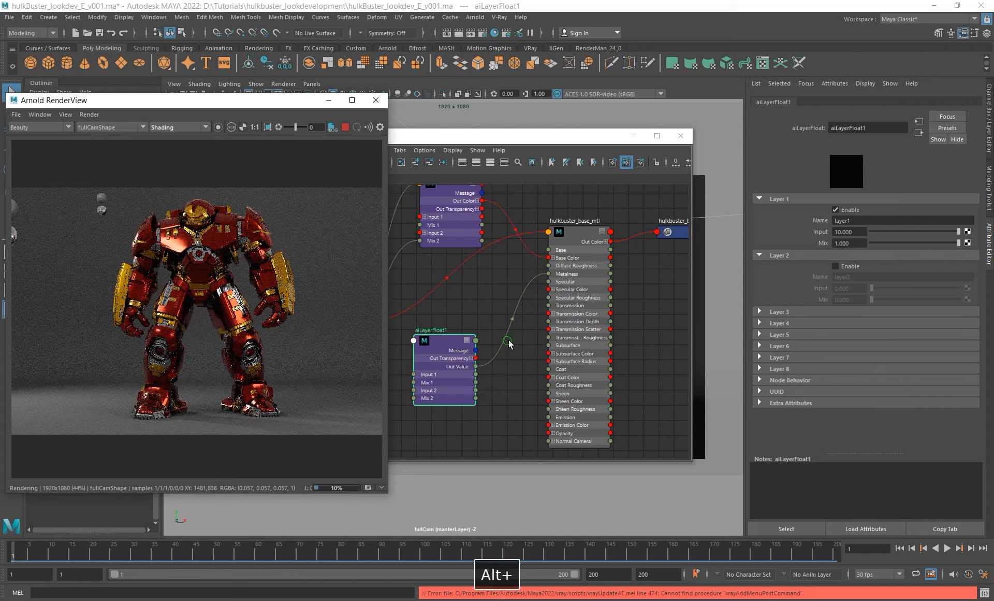
Step: Name Layer 1 of the aiLayerFloat node "red" to match the red diffuse layer
alt+middle_drag(508, 343, 528, 336)
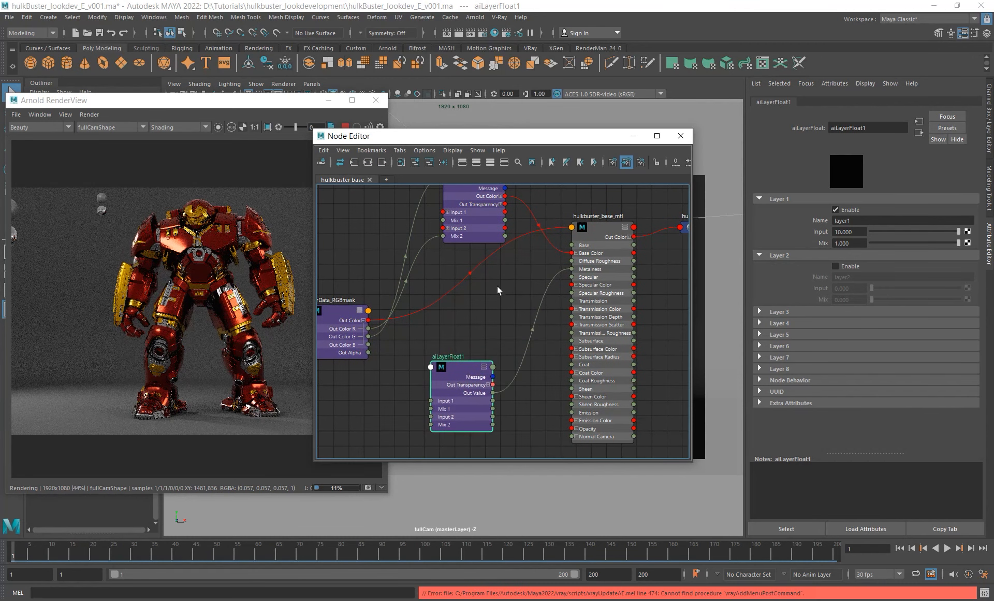
alt+middle_drag(485, 200, 486, 253)
click(486, 253)
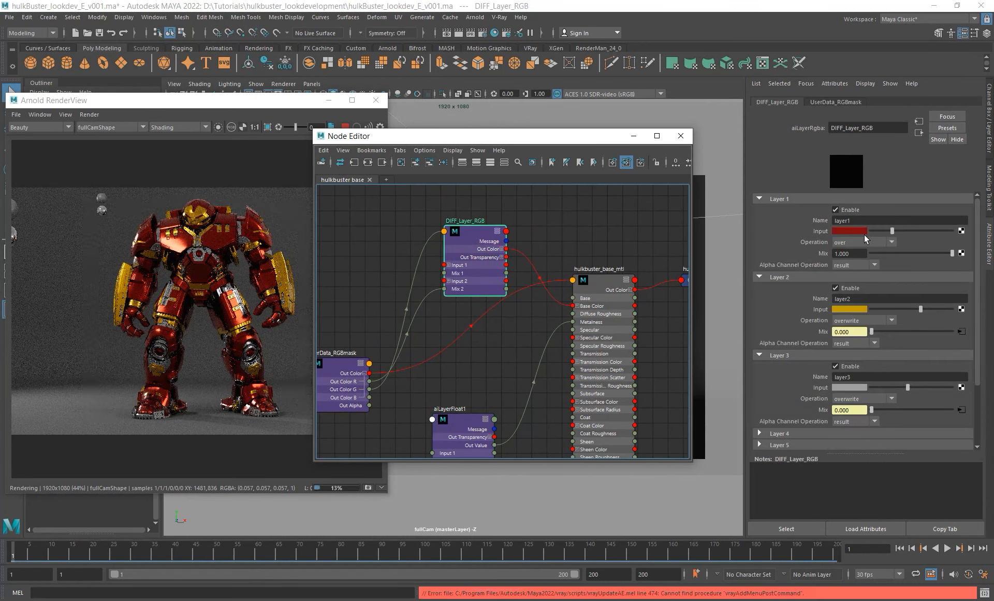
alt+middle_drag(512, 359, 510, 305)
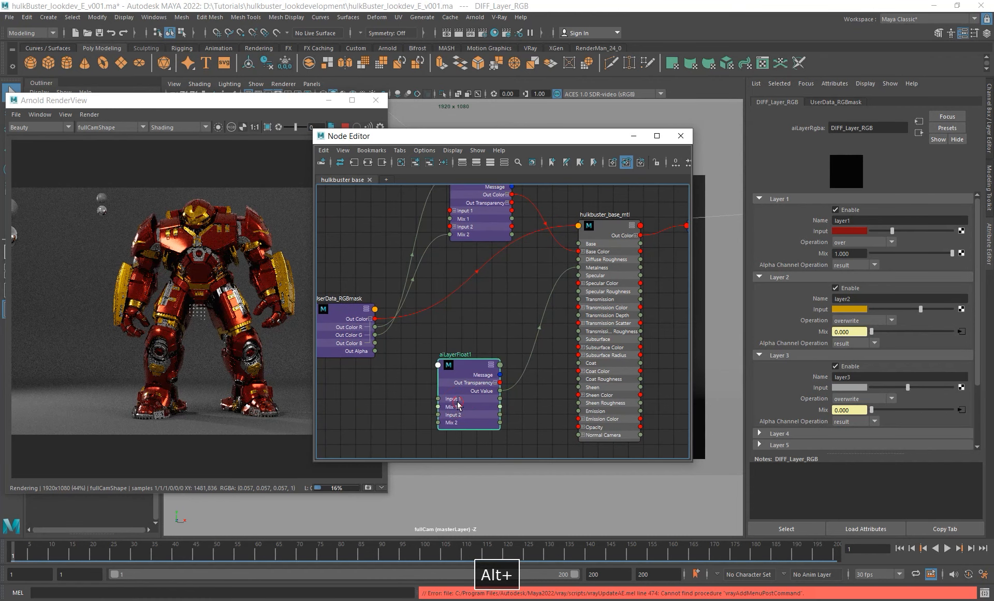
click(459, 408)
double_click(857, 220)
text(red)
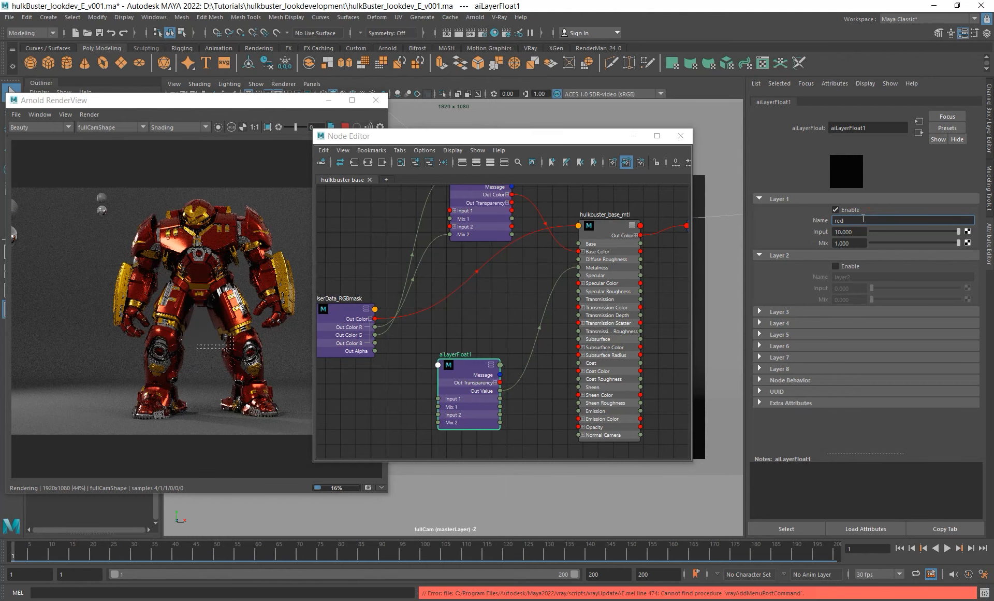
key(Return)
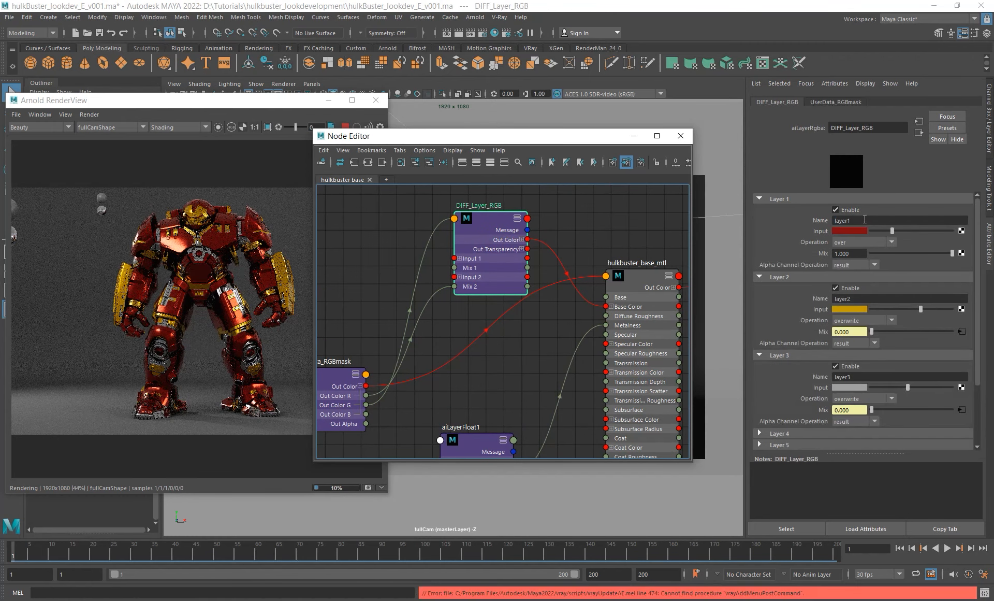
Step: Name the first three layers of DIFF_Layer_RGB "red", "yellow" and "iron"
double_click(865, 219)
text(red)
key(Return)
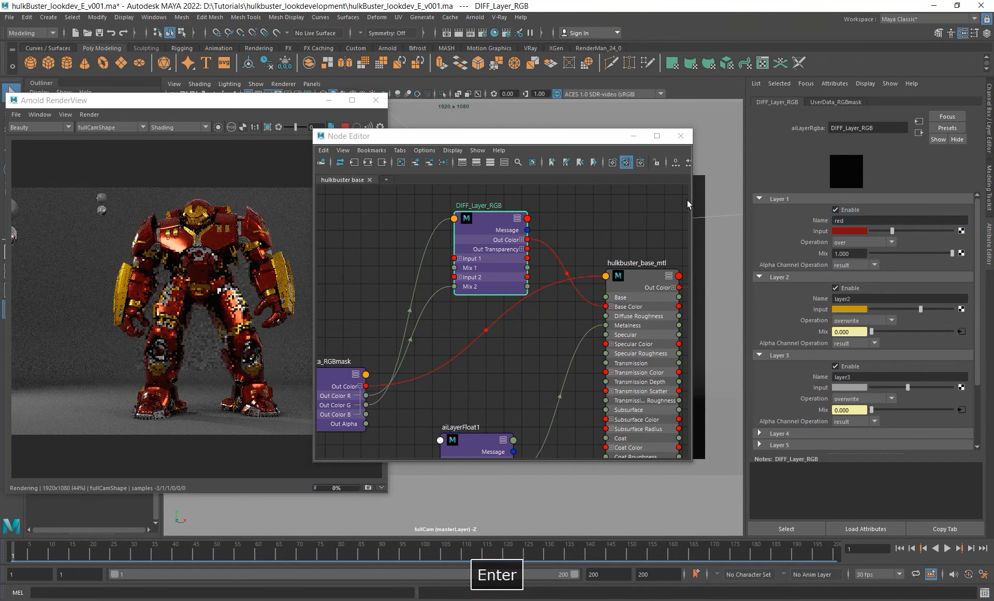
double_click(854, 299)
text(y)
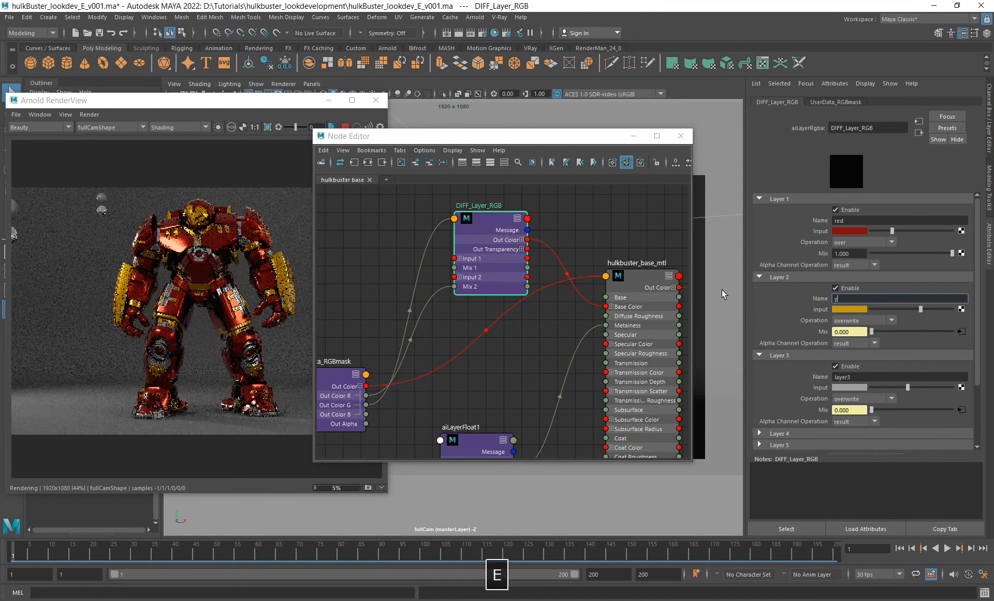
text(ellow)
key(Return)
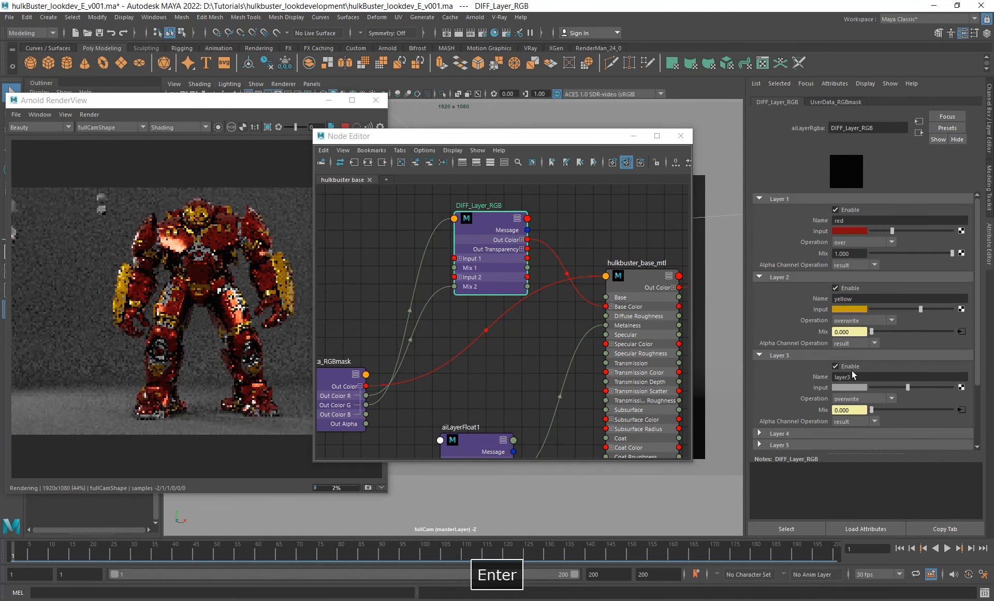
double_click(853, 376)
text(iro)
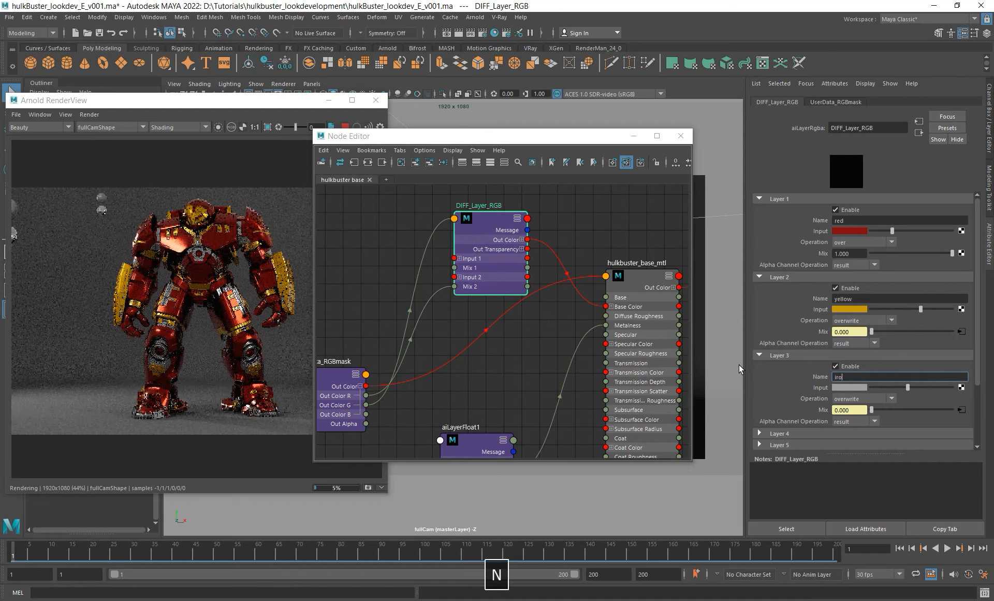
text(n)
key(Return)
Step: Rename the aiLayerFloat node that drives Metalness as MTL_LayerF
alt+middle_drag(492, 335, 504, 294)
alt+right_drag(515, 340, 474, 334)
alt+middle_drag(506, 308, 499, 323)
alt+middle_drag(504, 361, 511, 340)
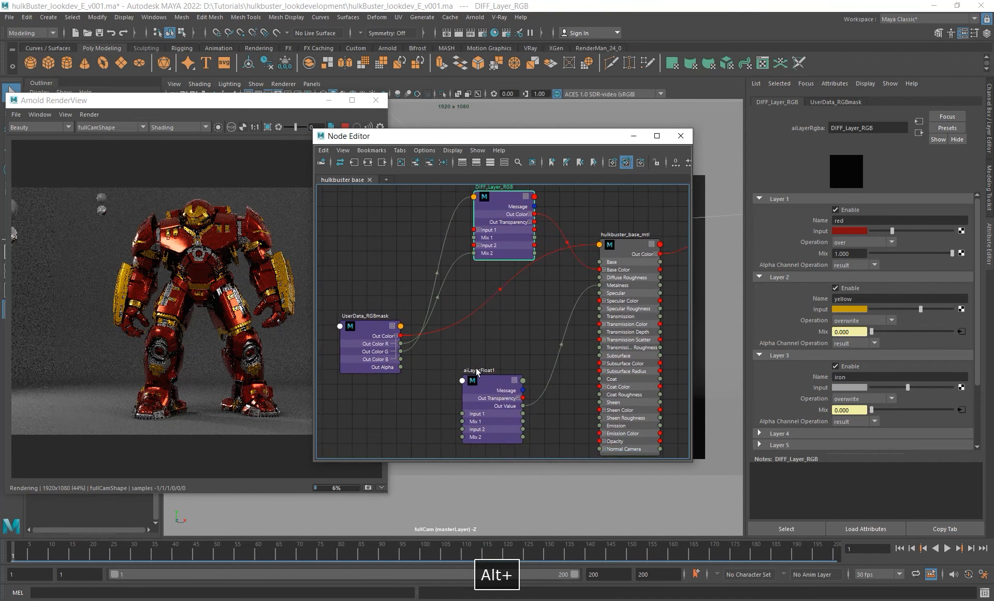
double_click(477, 370)
text(MTL)
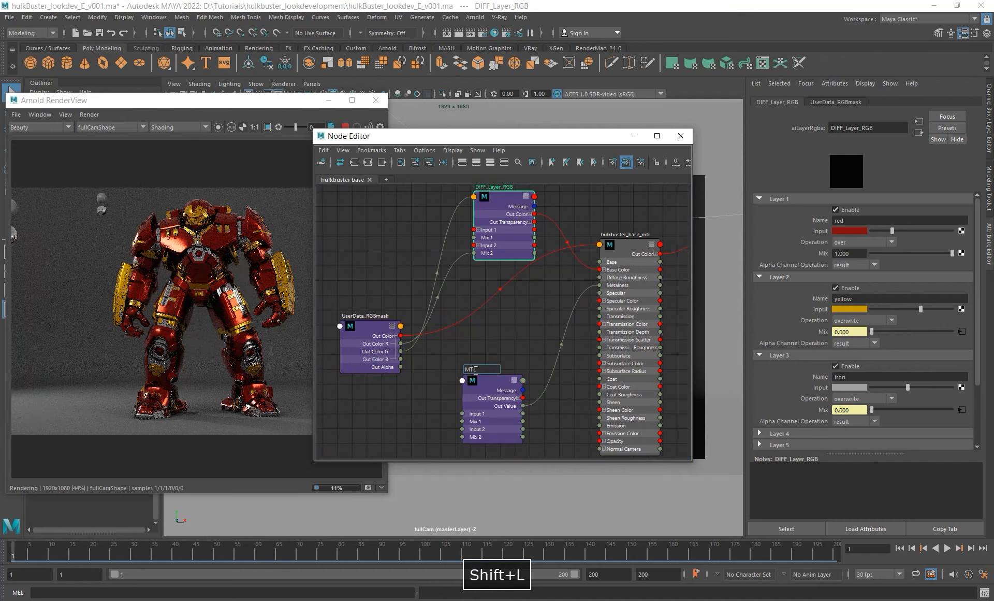
text( LayerF)
key(Return)
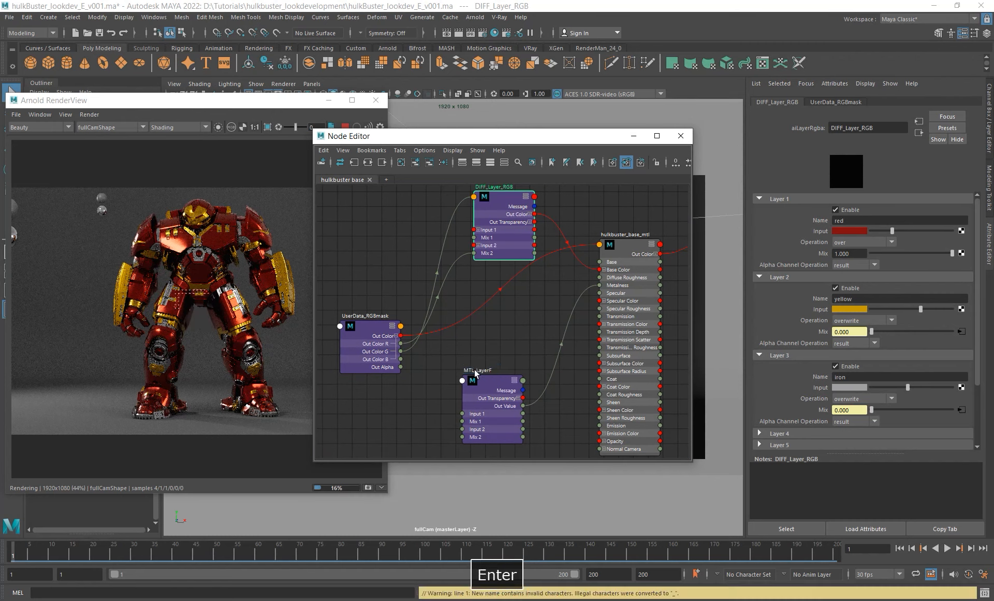
Step: Enable Layer 2 on MTL_LayerF and name it "yellow"
alt+middle_drag(561, 331, 556, 316)
alt+right_drag(425, 339, 480, 334)
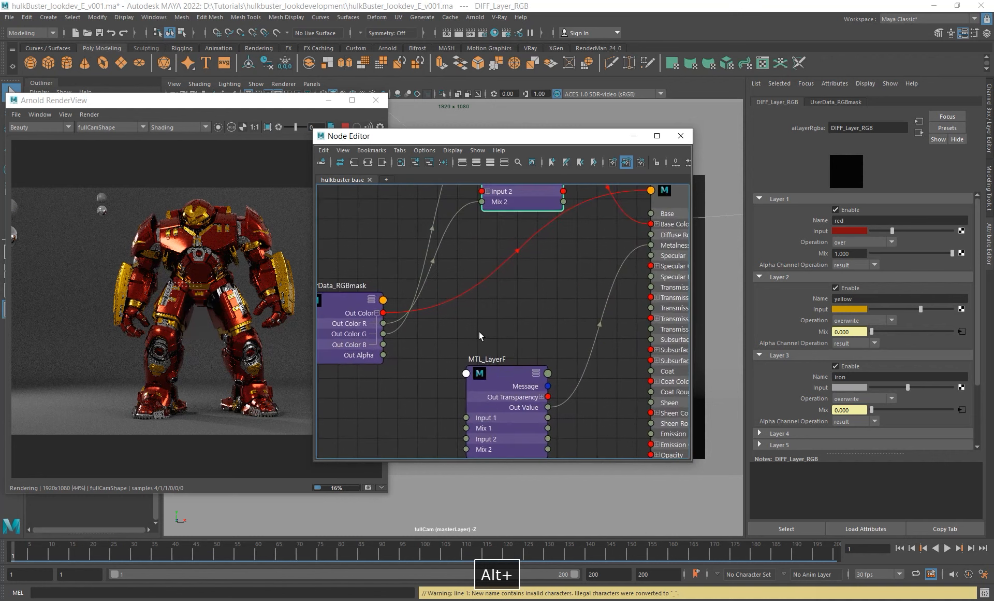
alt+middle_drag(498, 365, 470, 327)
click(482, 356)
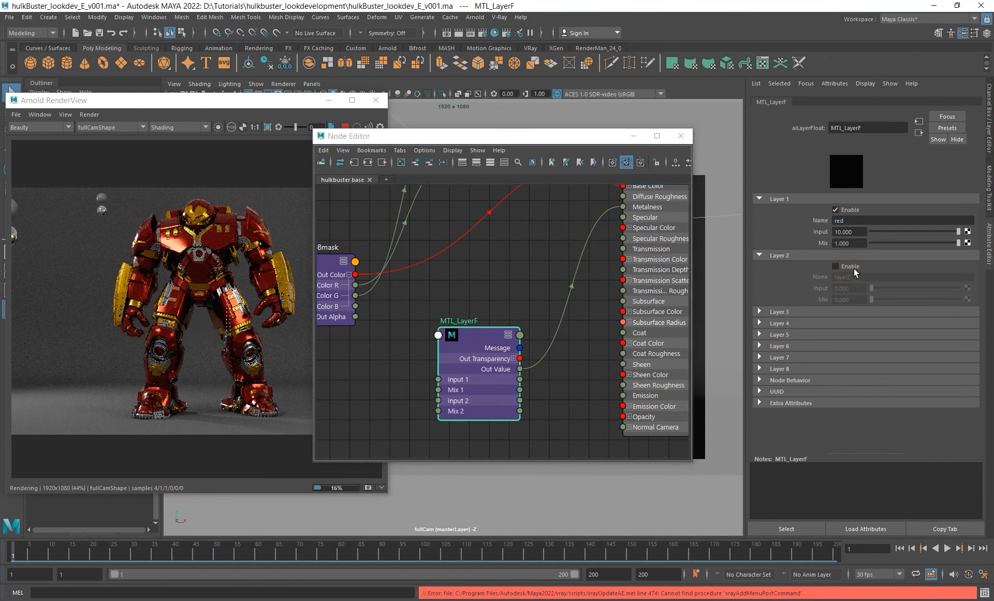
double_click(853, 277)
text(y)
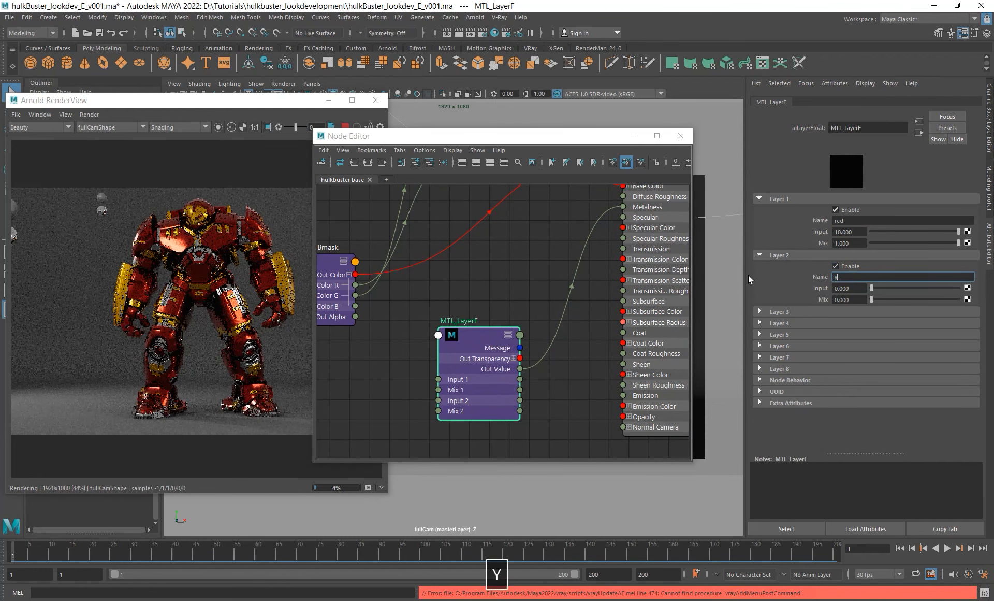
text(ellow)
key(Return)
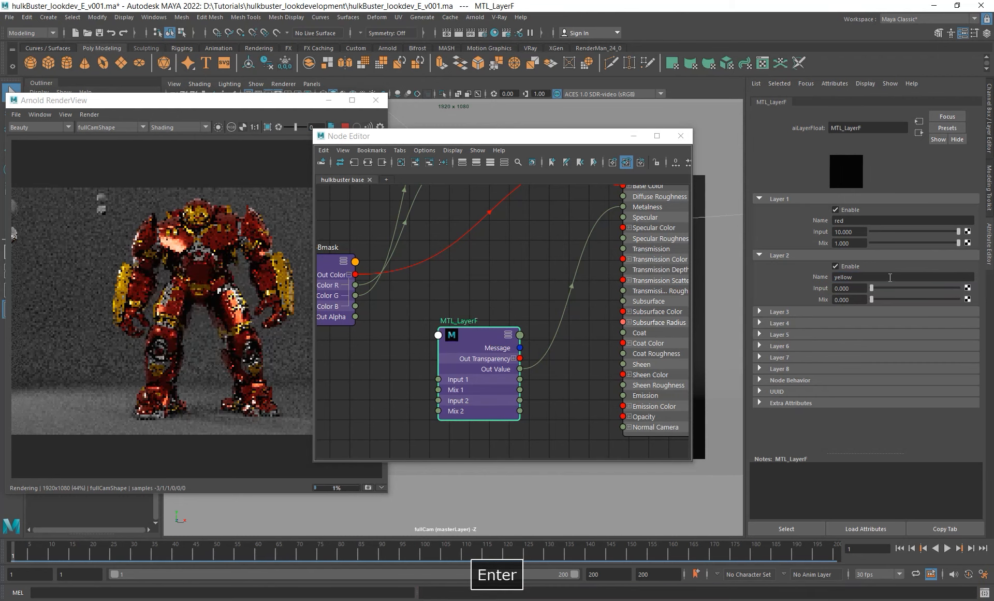
Step: Set the input of the yellow layer on MTL_LayerF to 10
drag(875, 287, 963, 289)
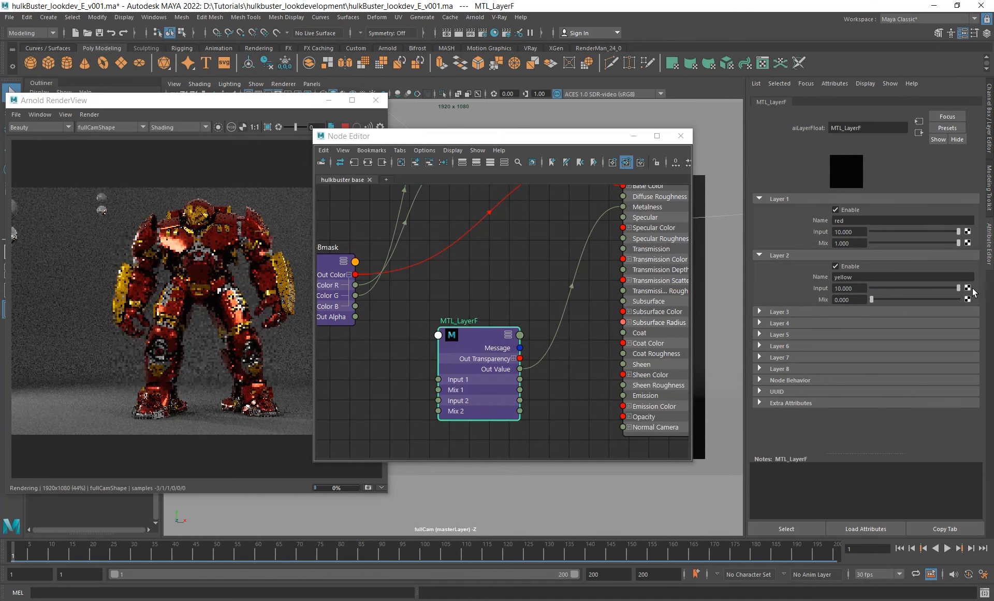
double_click(849, 288)
text(1)
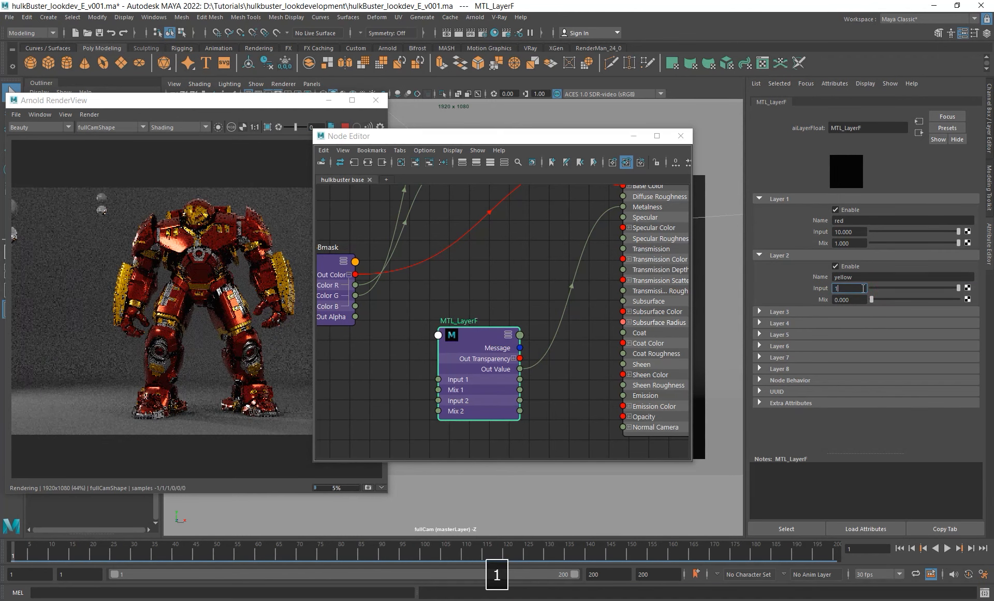
key(Return)
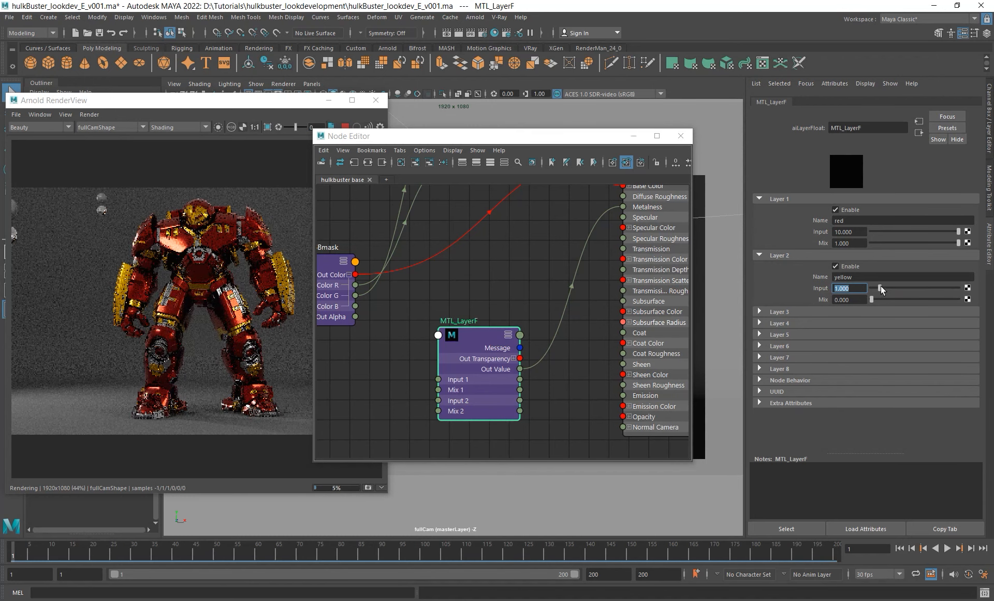
drag(881, 287, 972, 294)
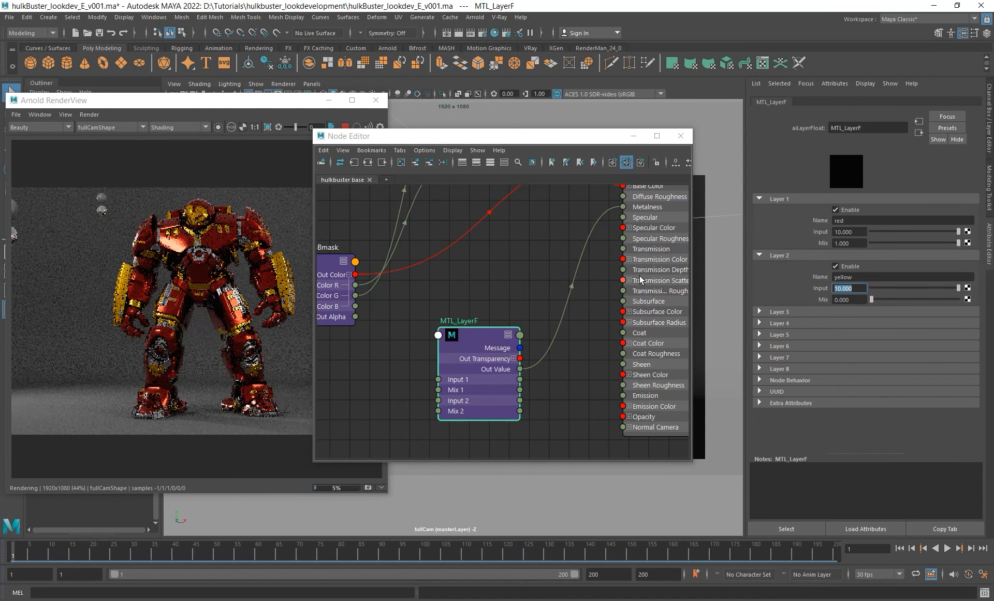
Step: Break the Metalness connection on hulkbuster_base_mtl and set its Metalness to 1
click(672, 273)
scroll(836, 280, up, 3)
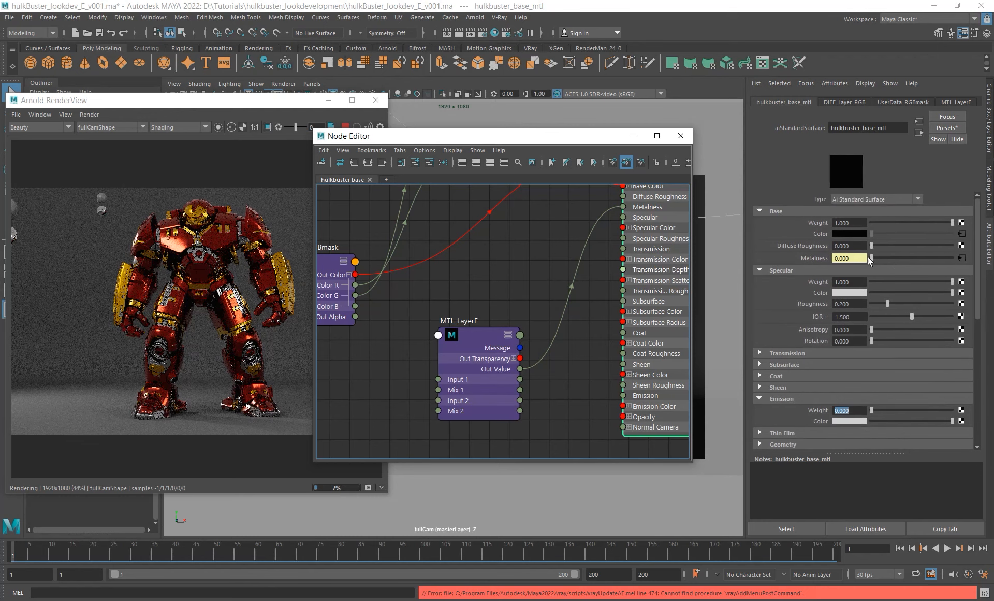
drag(876, 258, 970, 258)
right_click(815, 258)
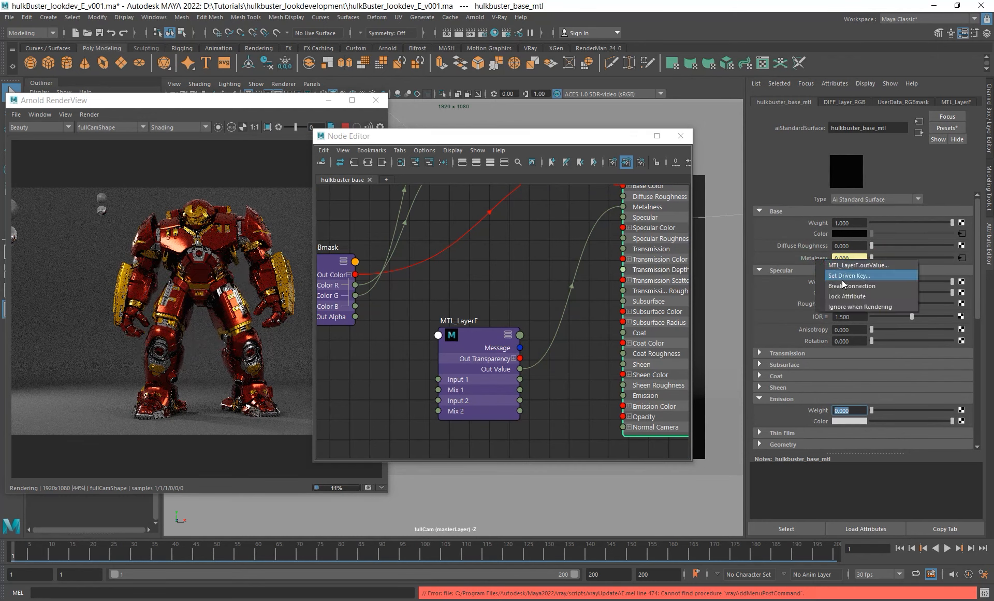
click(855, 286)
click(834, 256)
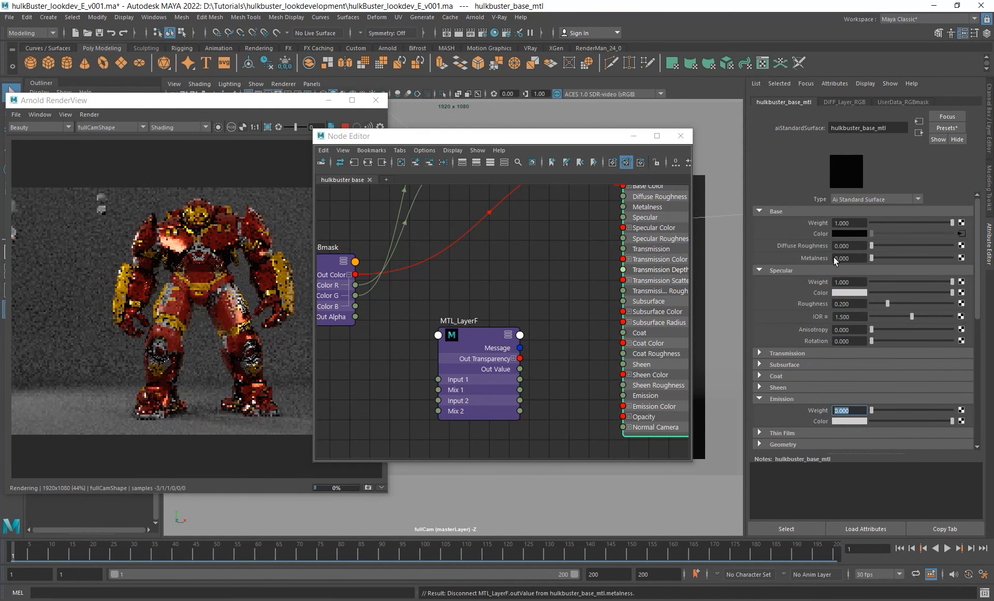
key(Return)
Step: Reconnect the Out Value of MTL_LayerF to the Metalness of hulkbuster_base_mtl
alt+right_drag(537, 322, 464, 299)
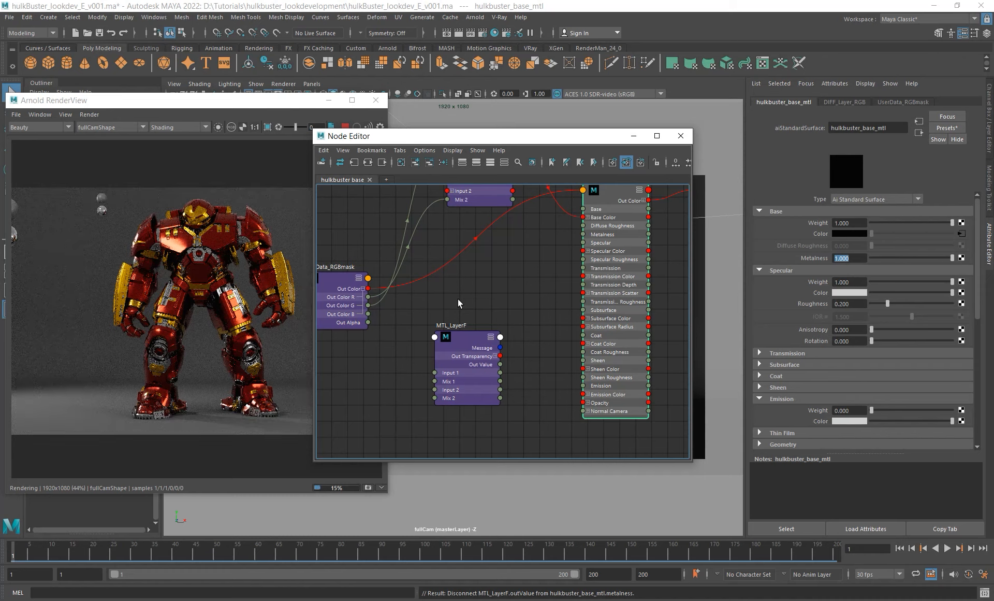
alt+right_drag(499, 365, 472, 391)
drag(473, 390, 548, 273)
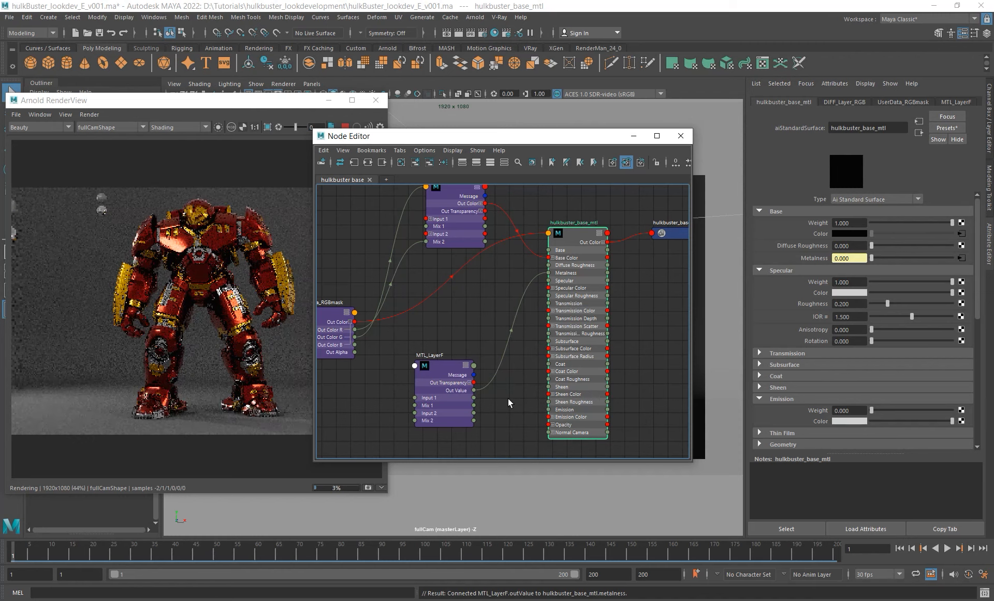
Step: On MTL_LayerF, set the red layer's input to 0 and the yellow layer's input to 1
alt+middle_drag(520, 373, 526, 368)
click(469, 385)
click(858, 232)
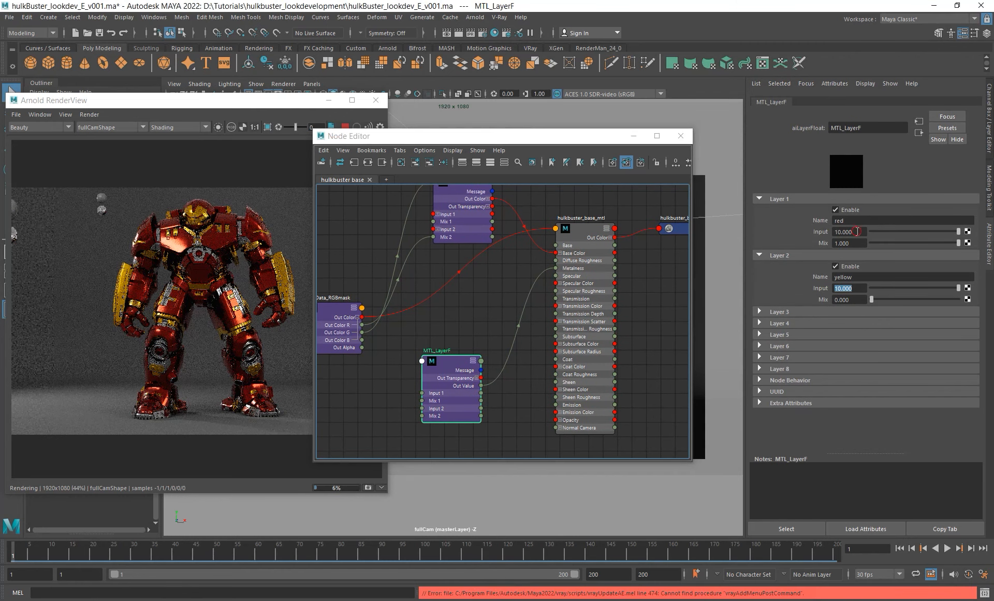
text(0)
key(Return)
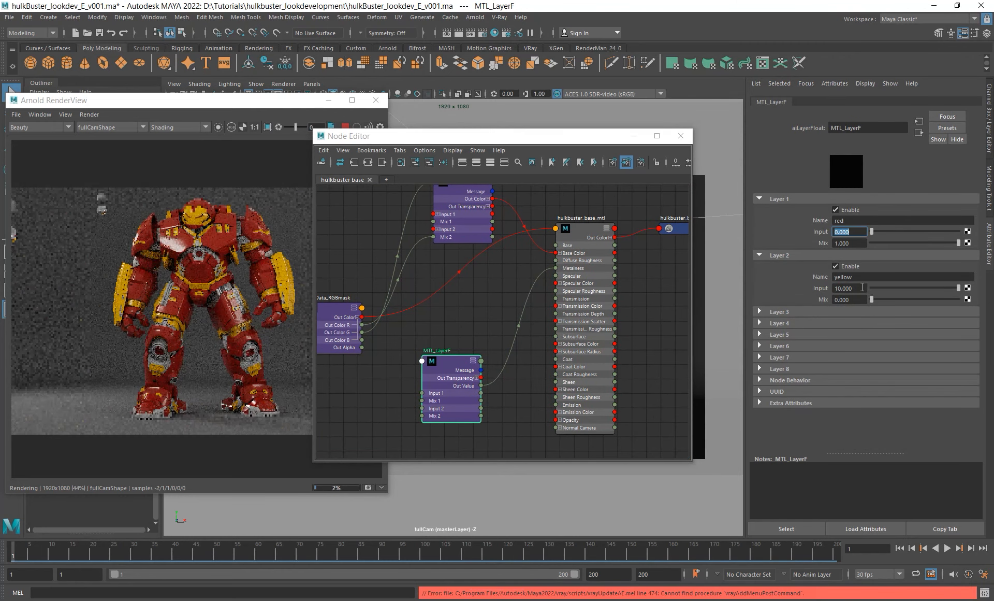
click(862, 287)
text(1)
key(Return)
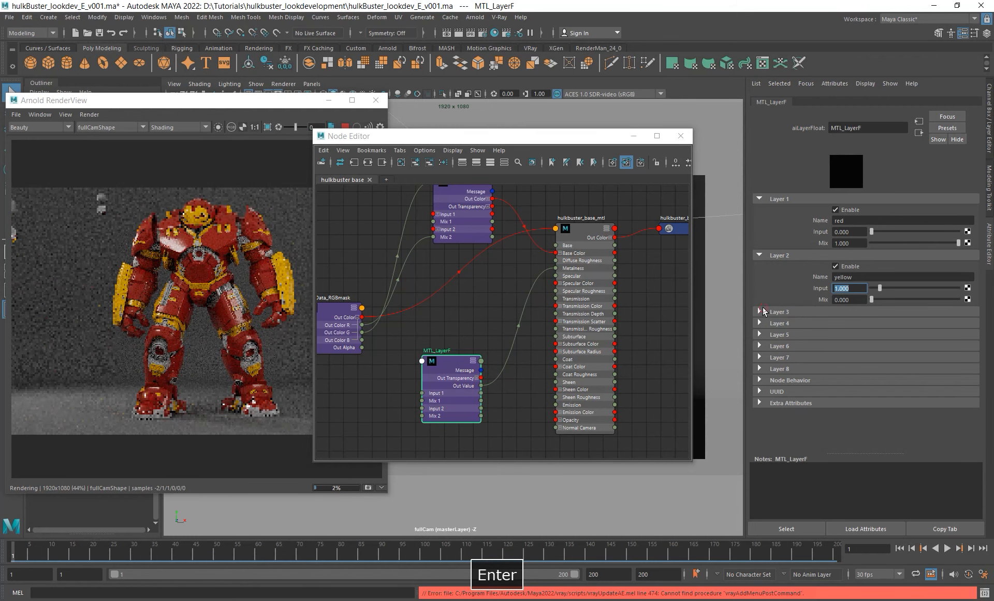
Step: Enable Layer 3 on MTL_LayerF, name it "iron" and set its input to 1
click(760, 311)
click(849, 333)
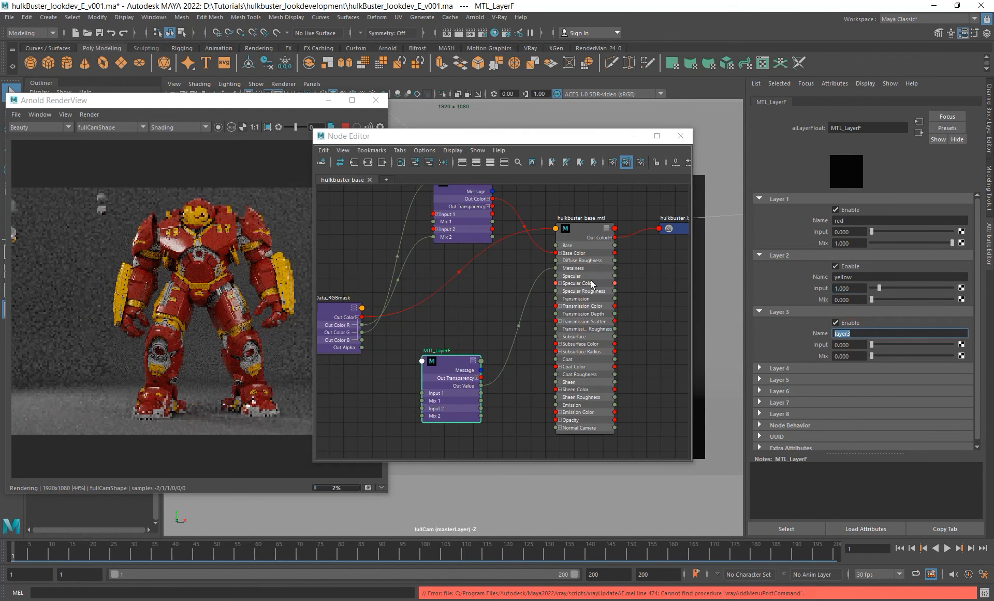
text(iron)
key(Return)
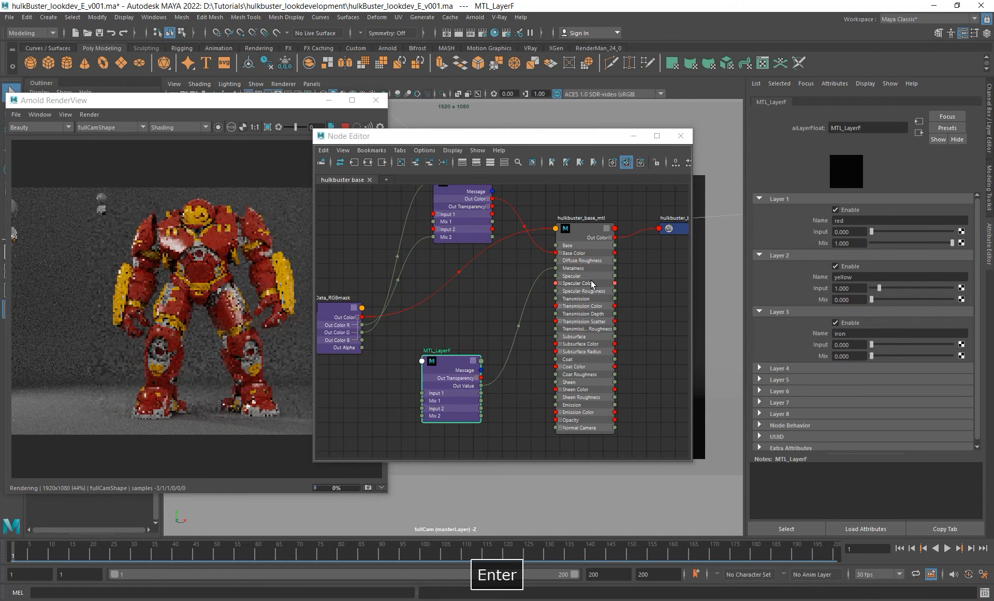
key(Tab)
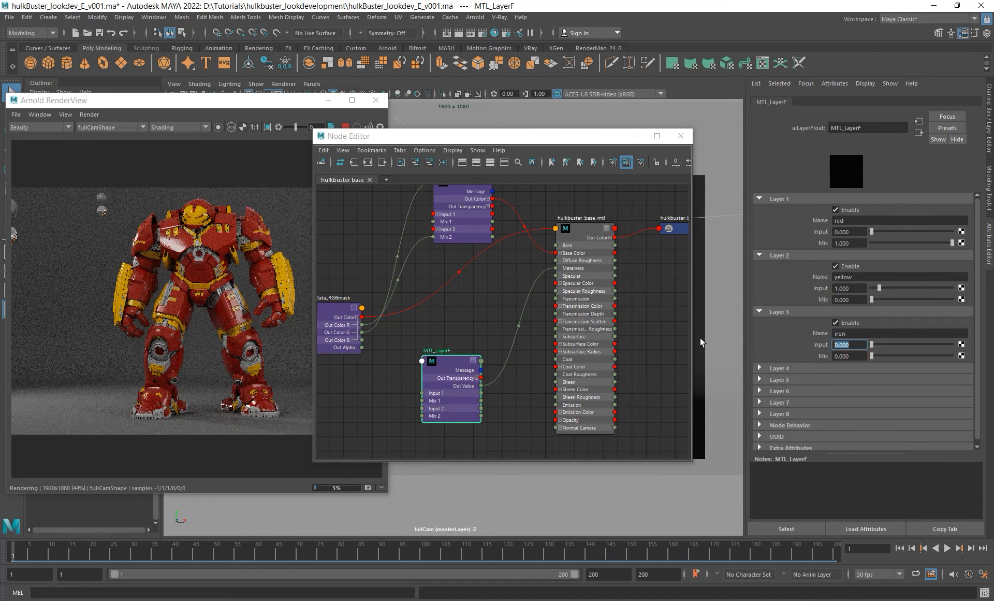
text(1)
key(Return)
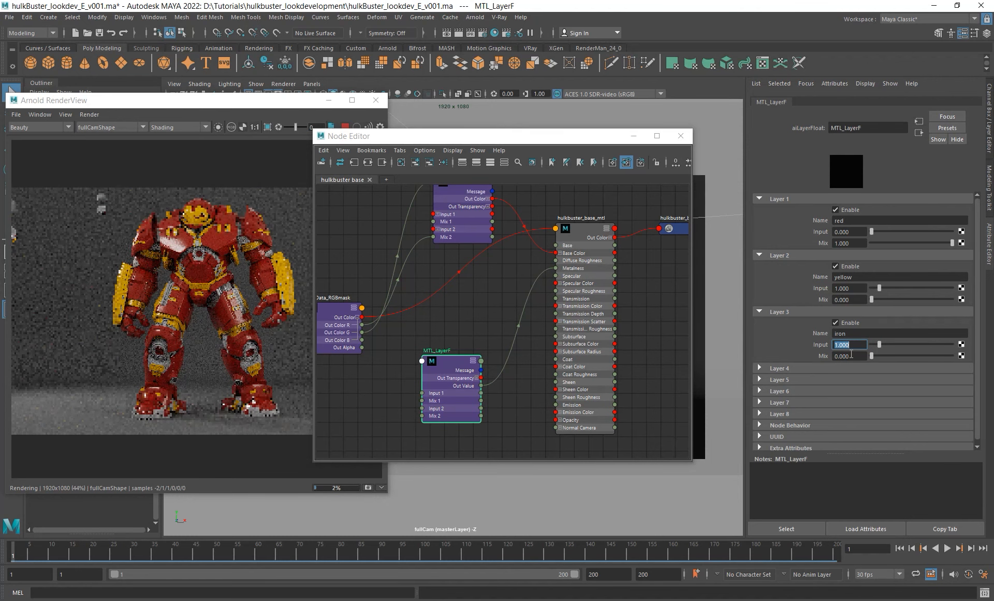
Step: Connect UserData_RGBmask's Out Color R to Mix 2 and its Out Color G to Mix 3 of MTL_LayerF
alt+middle_drag(661, 327, 665, 278)
alt+middle_drag(392, 298, 477, 301)
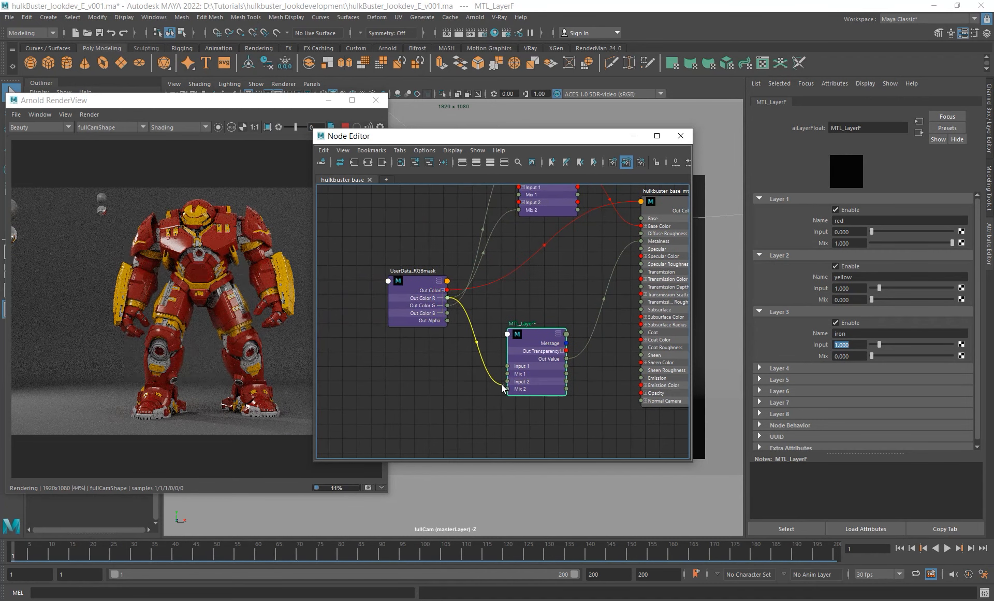
drag(508, 392, 508, 392)
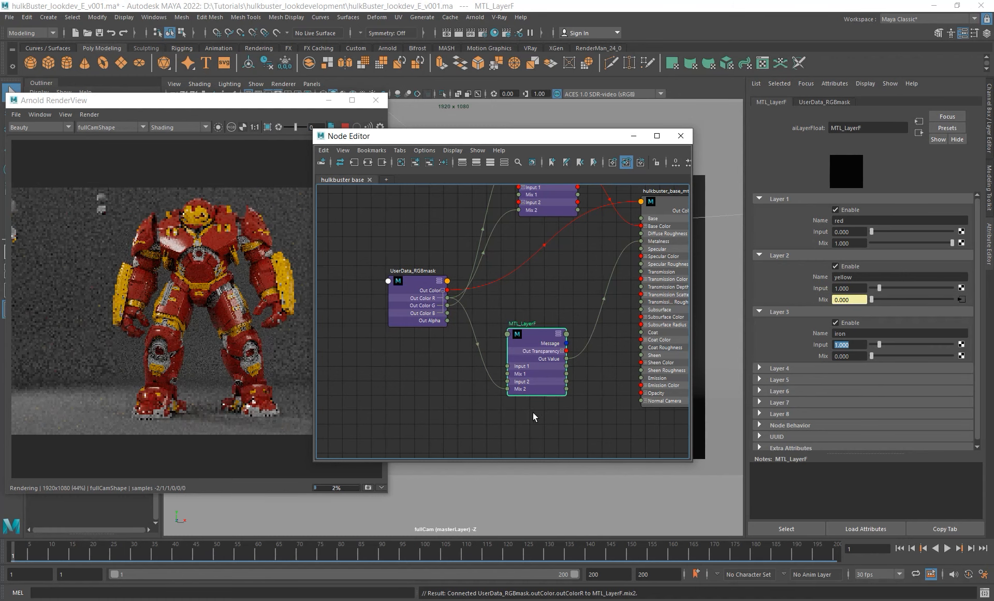
alt+middle_drag(441, 366, 432, 362)
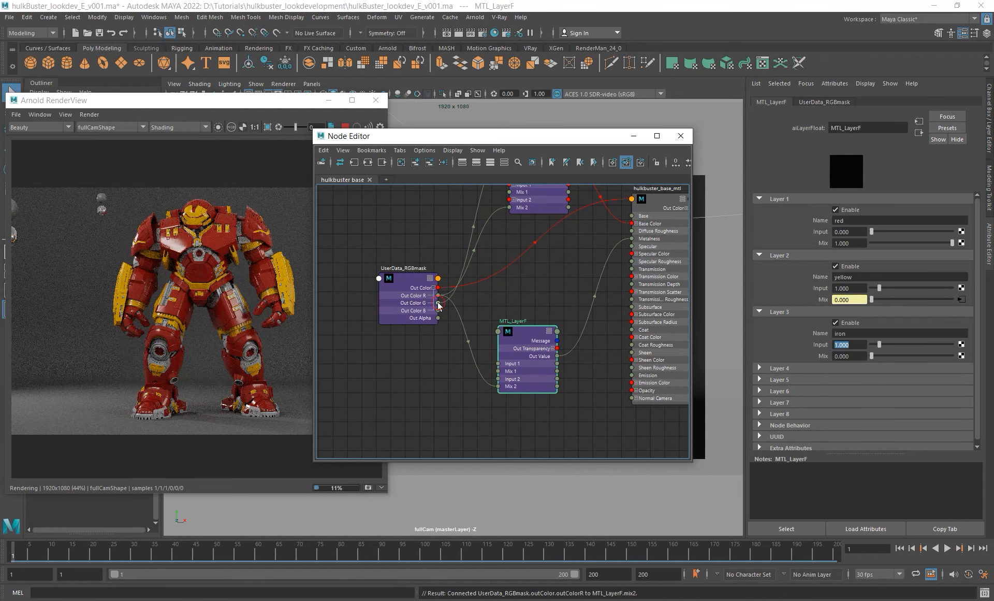
drag(497, 331, 498, 331)
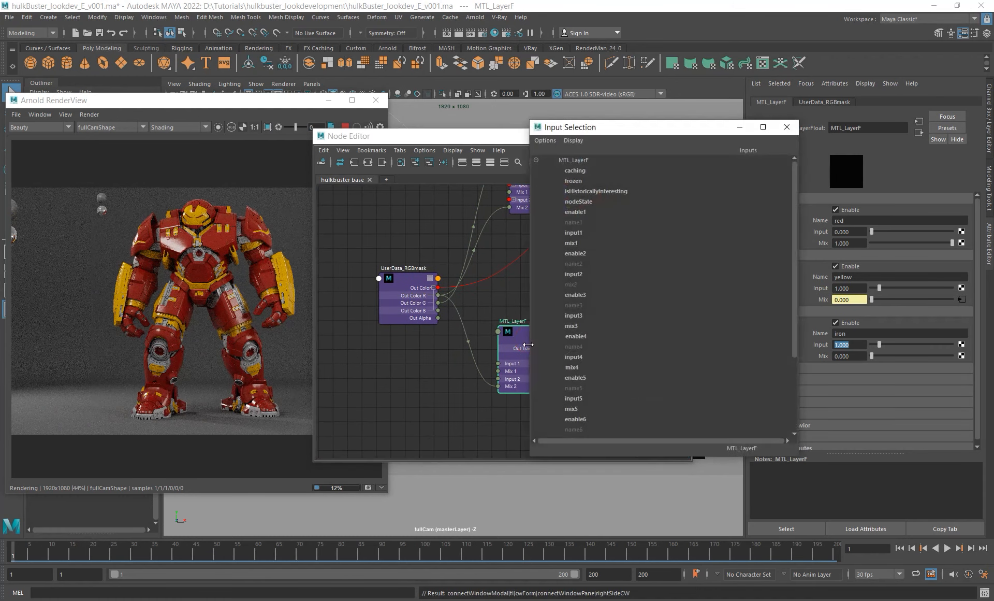
click(576, 326)
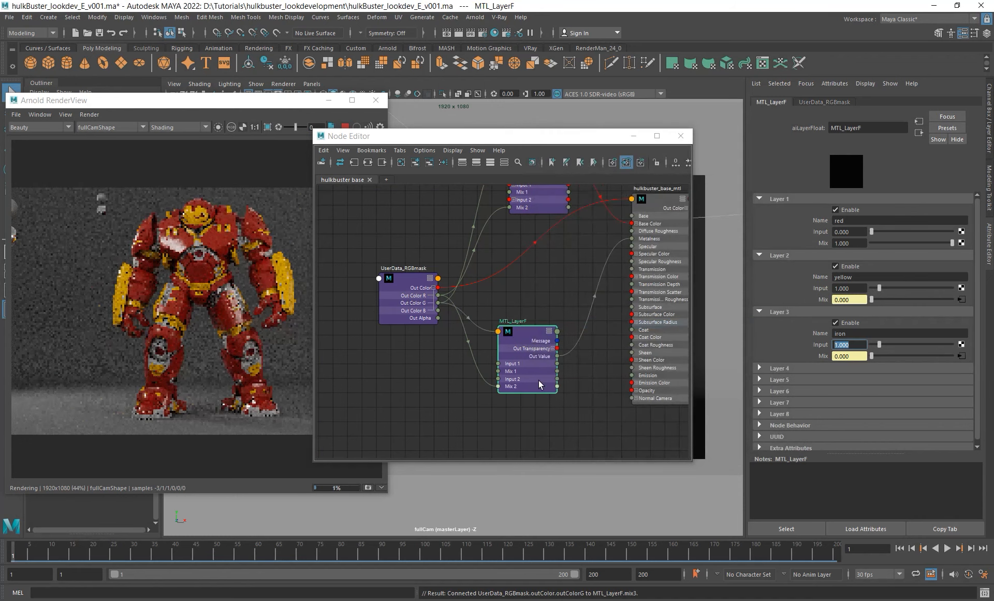
Step: Update the full scene in the Arnold RenderView and view the Hulkbuster more closely
click(89, 114)
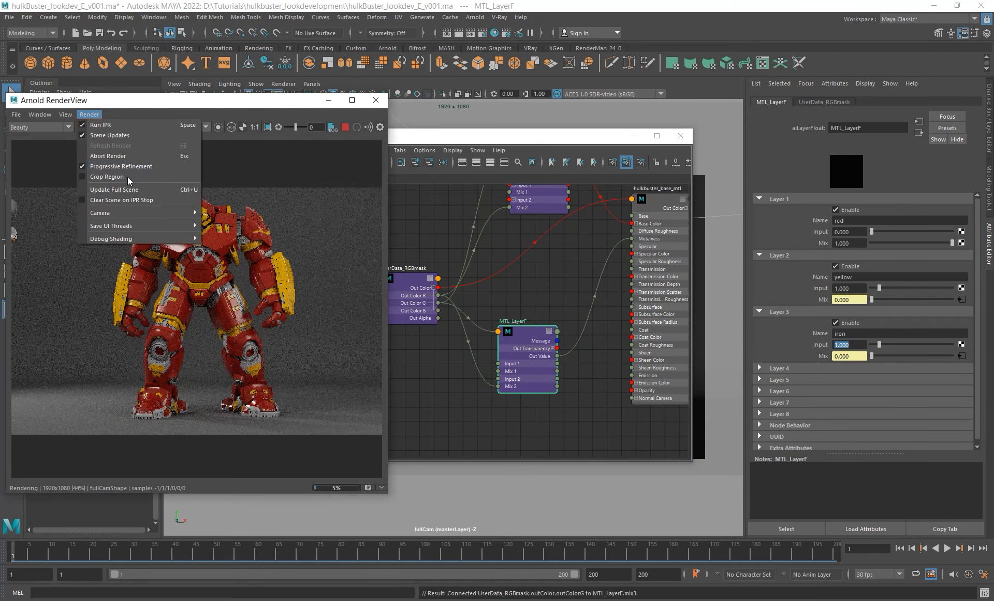
click(119, 191)
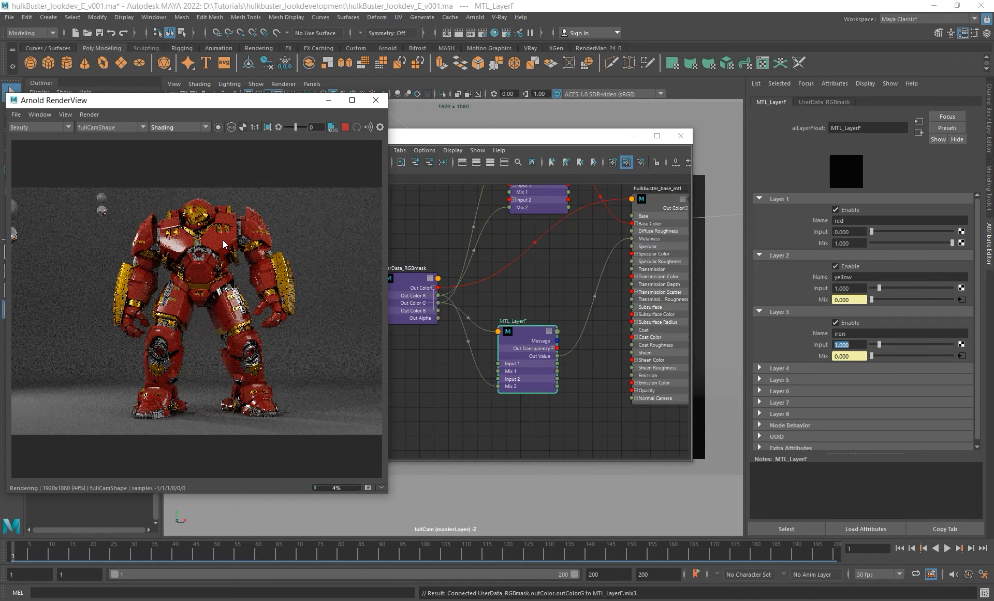
scroll(246, 241, up, 2)
alt+middle_drag(204, 273, 222, 281)
scroll(250, 274, down, 1)
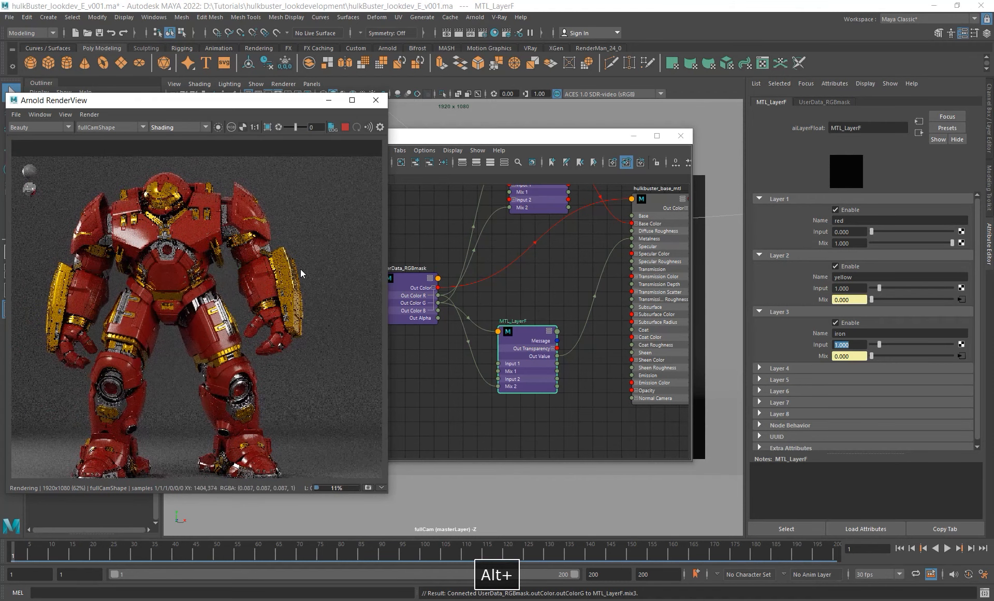
Step: Render a crop region around the Hulkbuster's head and chest and examine the red, yellow and iron surfaces
shift+drag(125, 169, 289, 281)
scroll(165, 206, up, 2)
alt+middle_drag(206, 287, 229, 281)
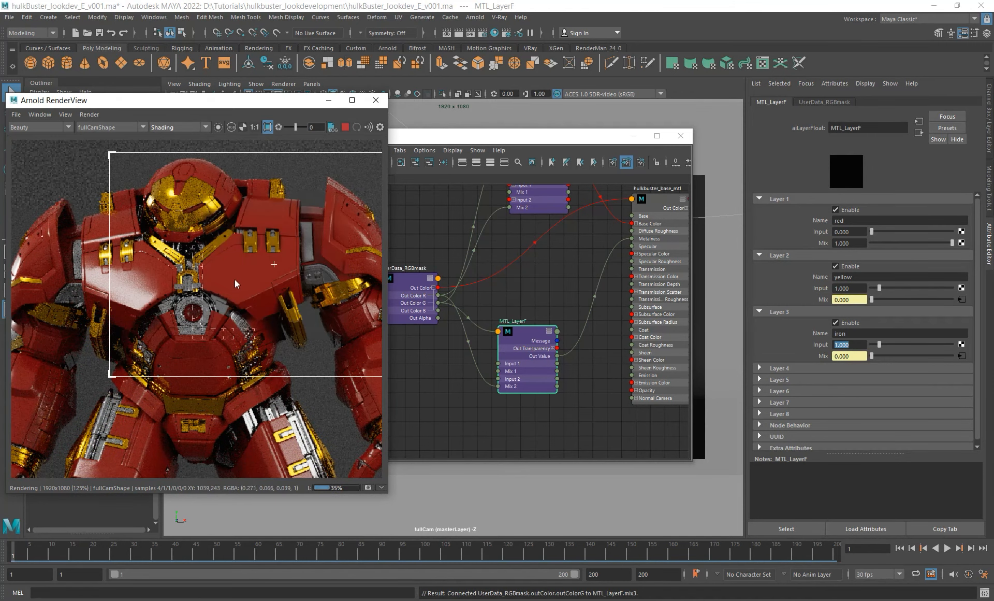
scroll(250, 269, up, 2)
scroll(210, 292, down, 1)
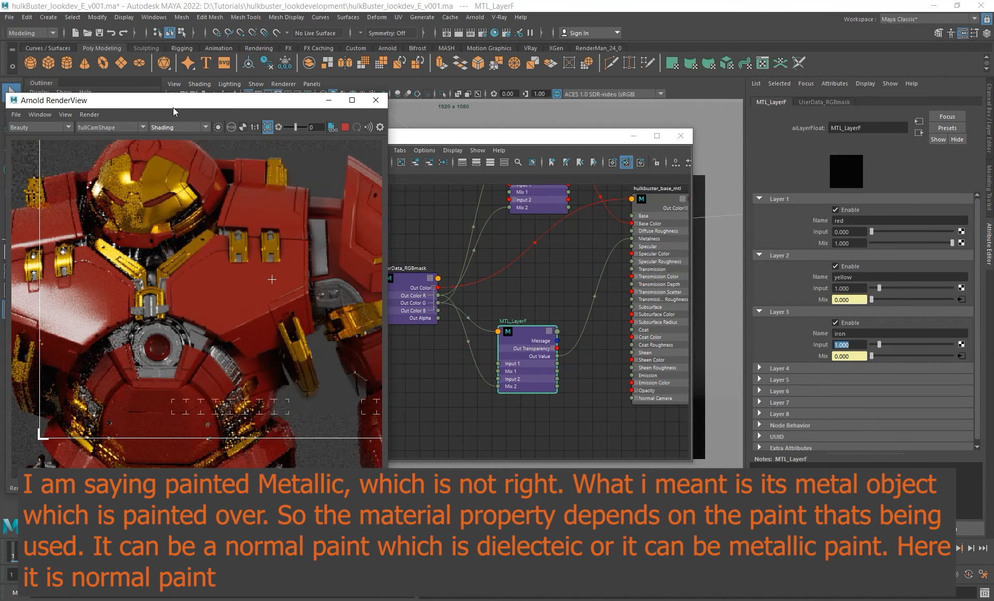
drag(173, 103, 202, 100)
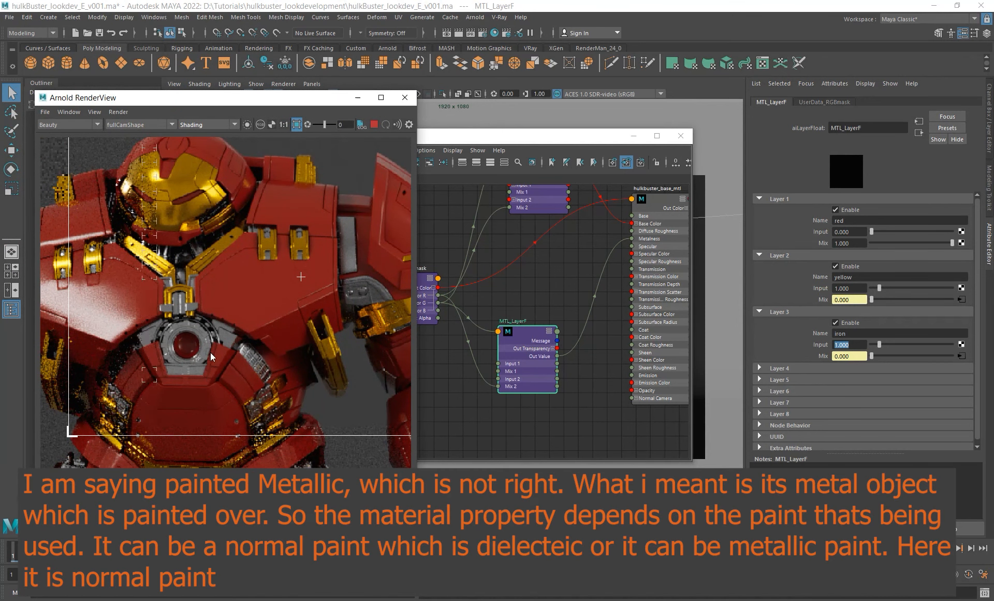
scroll(197, 276, down, 1)
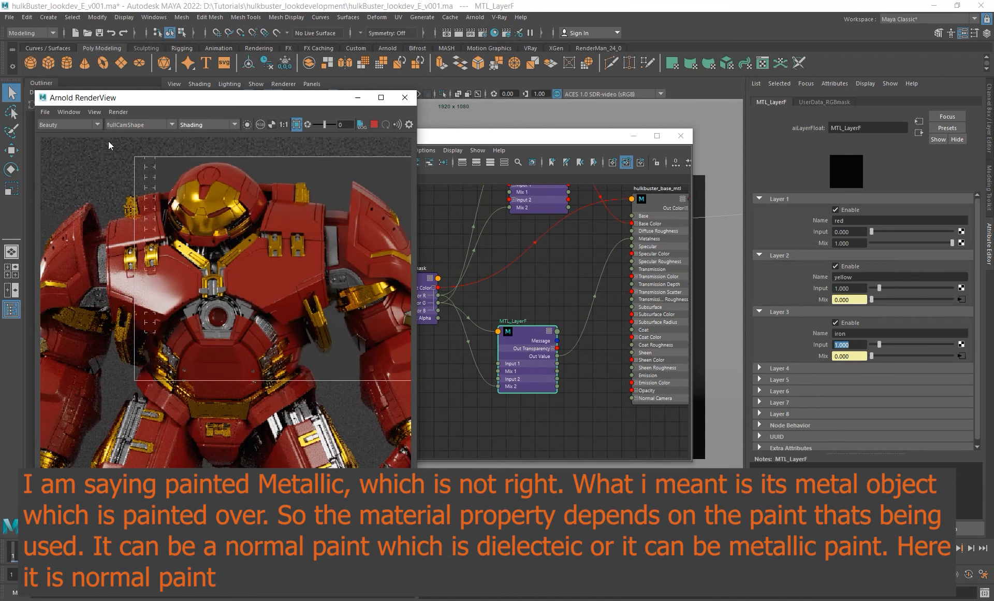
Step: Display the diffuse_albedo pass in the RenderView to check which parts have diffuse colour
click(74, 127)
click(60, 147)
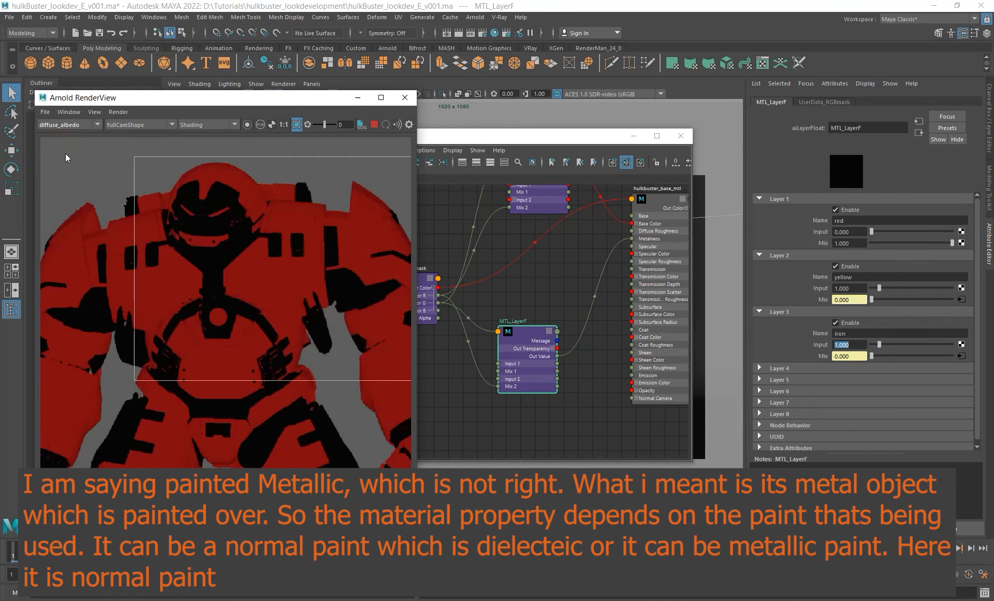
scroll(238, 293, down, 1)
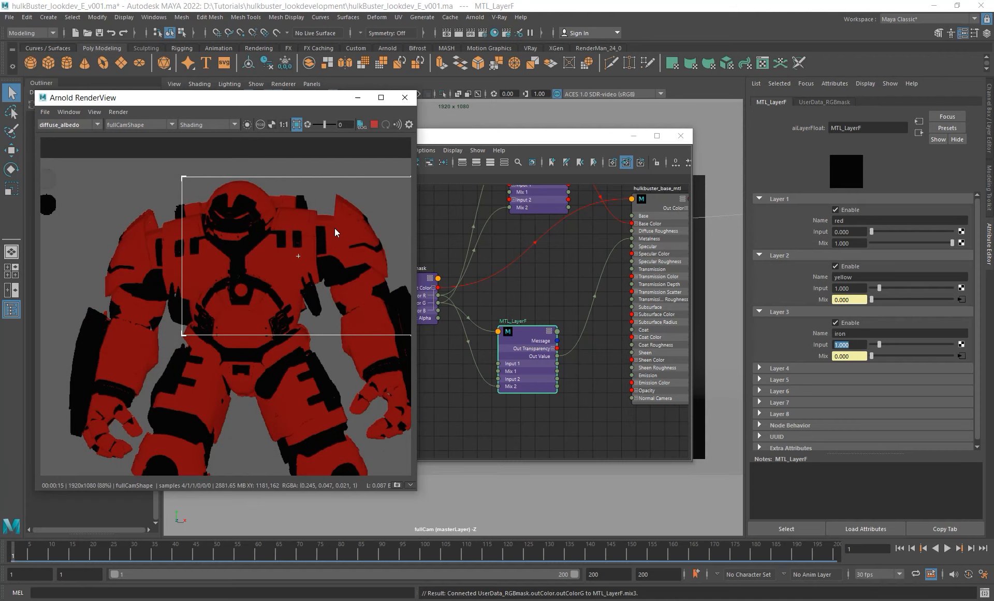
Step: Add specular_albedo to the active AOVs in the Render Settings and close the settings
click(65, 125)
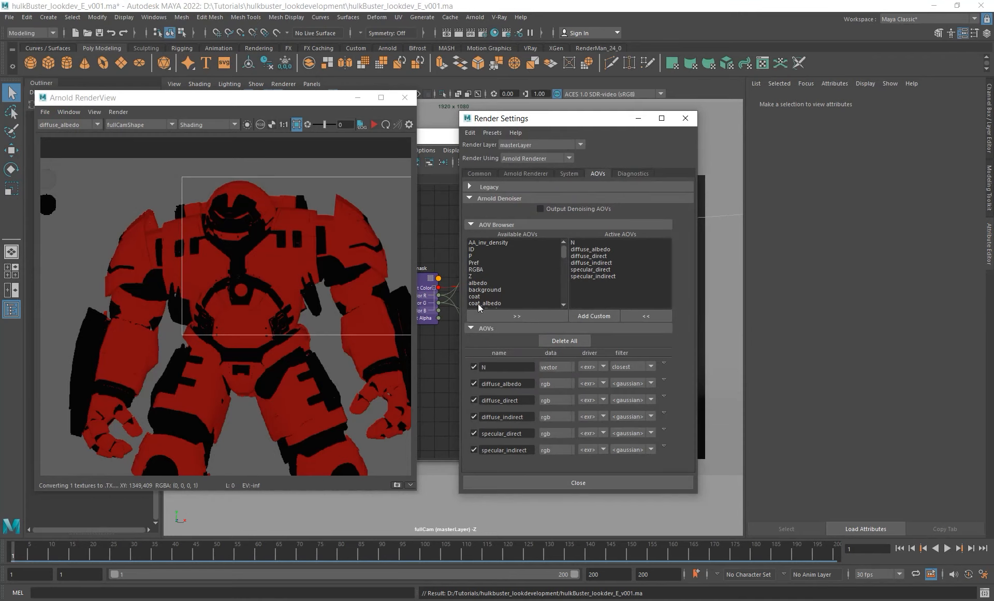
scroll(518, 286, down, 3)
scroll(518, 286, down, 3)
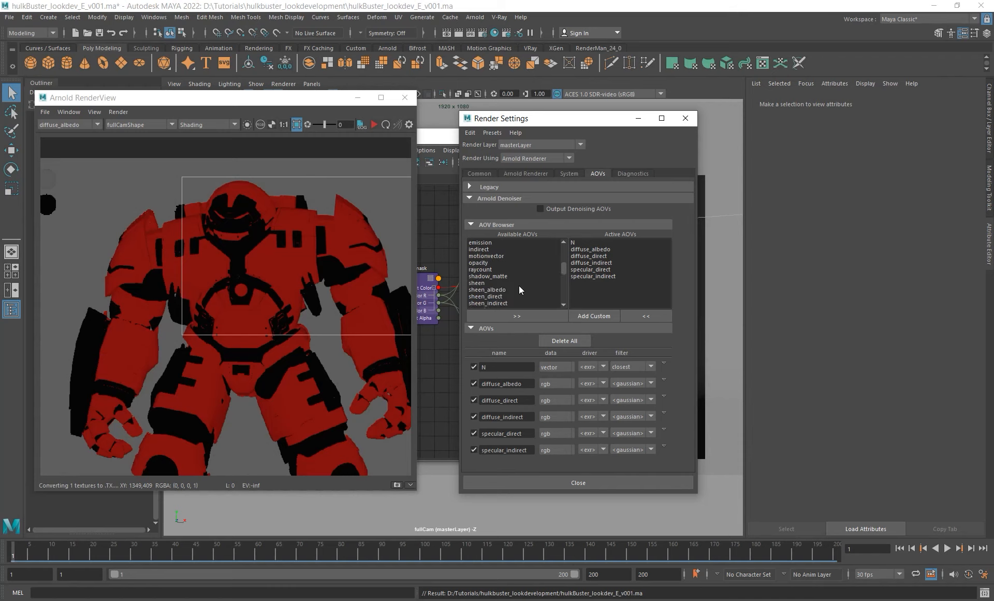
click(490, 296)
click(517, 316)
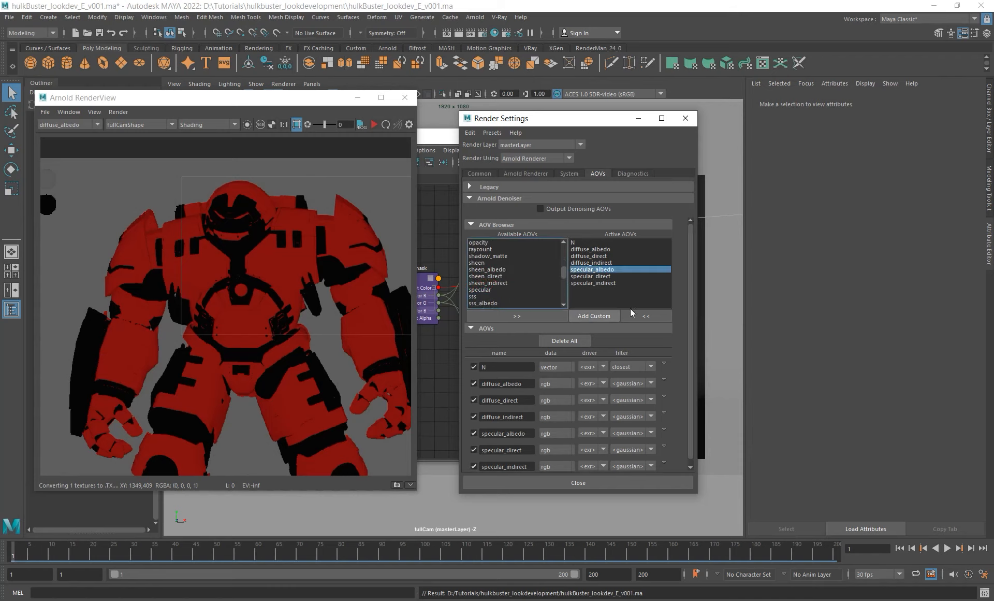
click(686, 118)
Step: Restart the Arnold render and display the specular_albedo pass
click(374, 125)
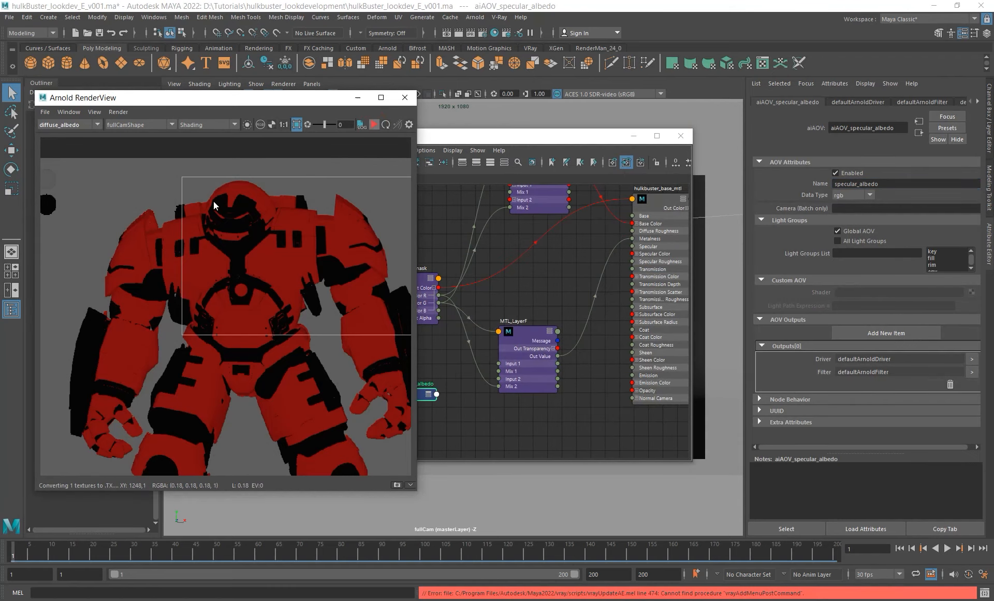
drag(270, 100, 315, 100)
click(125, 126)
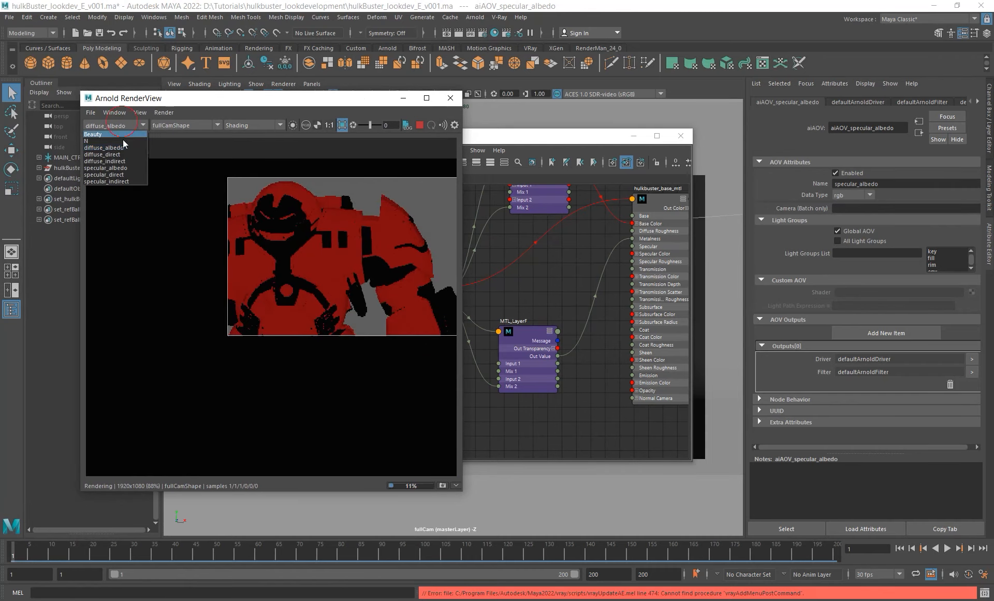
click(117, 167)
scroll(213, 185, down, 1)
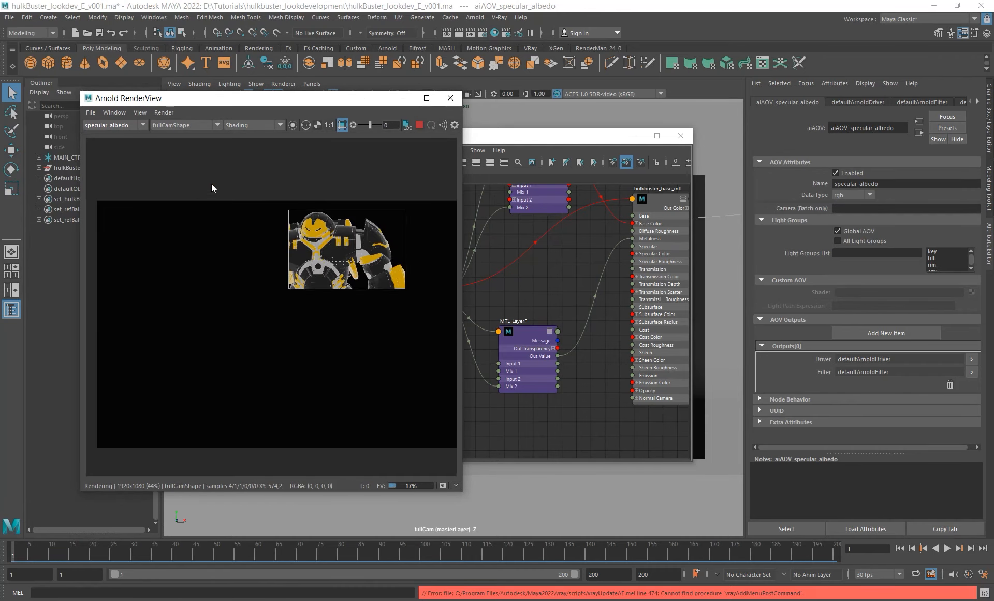
Step: Redraw the render region to cover the Hulkbuster's whole upper body and examine its specular albedo
shift+drag(210, 201, 453, 342)
scroll(355, 243, up, 1)
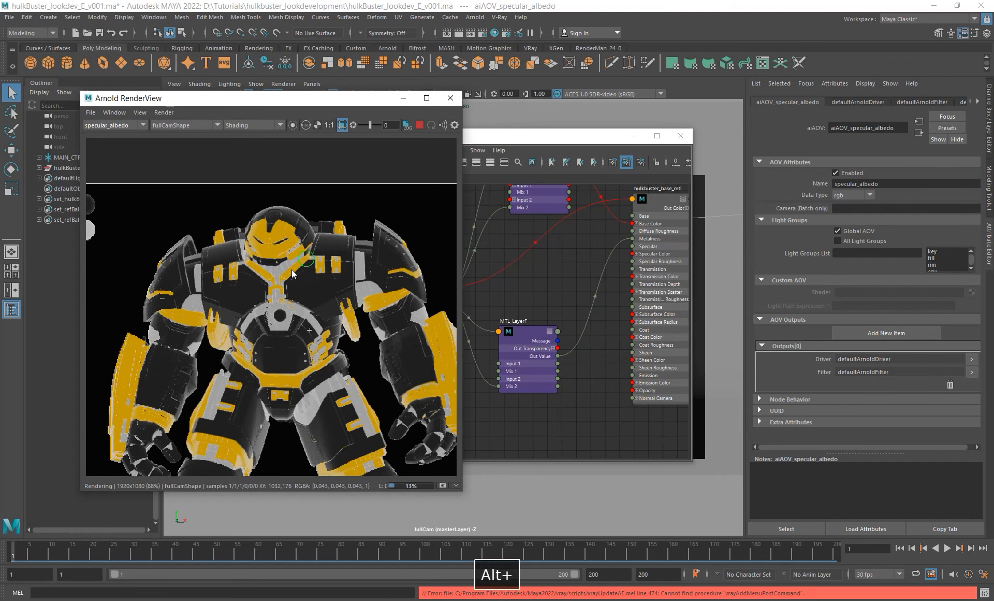
alt+middle_drag(291, 269, 268, 260)
Step: Bring the shading network into view in the Node Editor and move its window clear of the rendered Hulkbuster
alt+middle_drag(557, 235, 546, 295)
alt+drag(546, 296, 519, 271)
scroll(518, 271, down, 1)
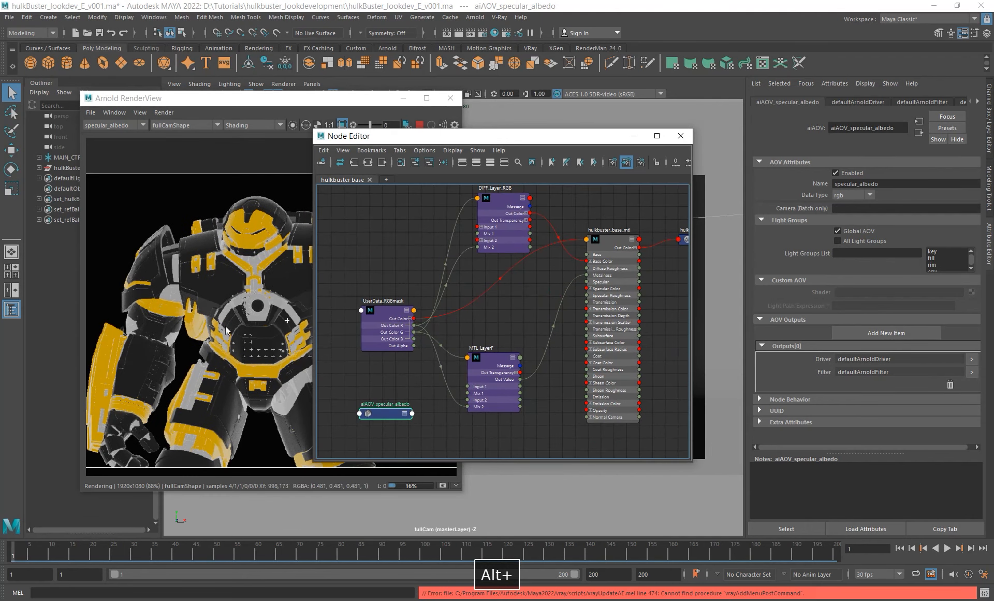
drag(405, 138, 536, 136)
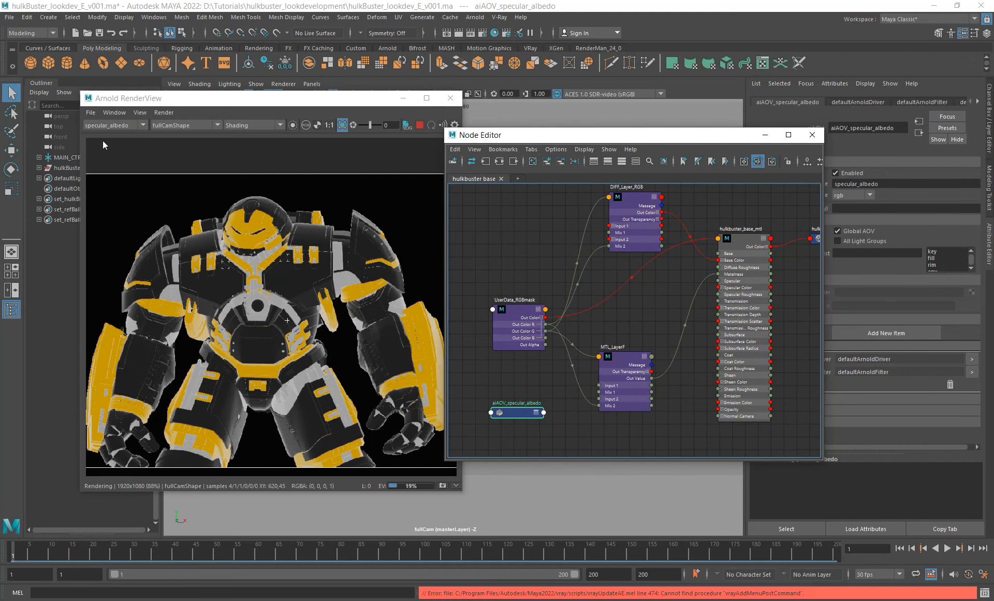
Step: Compare the specular_albedo pass with the Beauty pass of the rendered Hulkbuster
alt+middle_drag(287, 320, 282, 299)
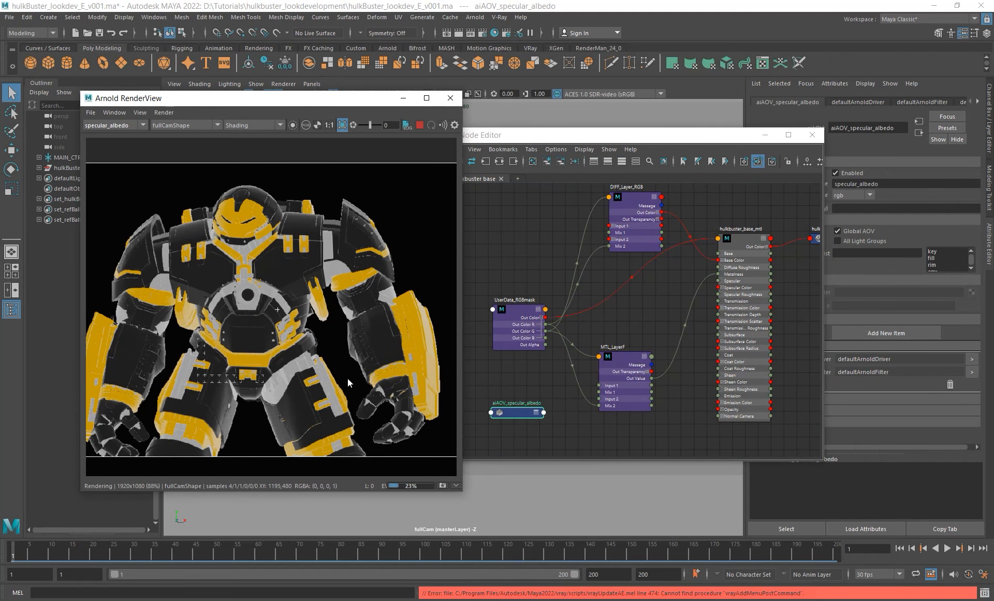
click(111, 125)
click(94, 134)
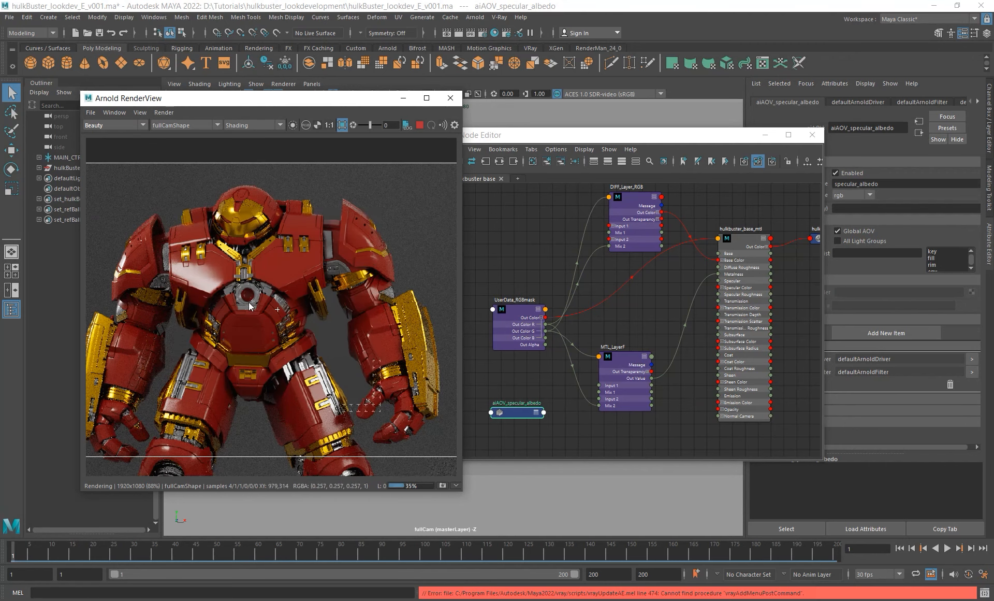
click(135, 125)
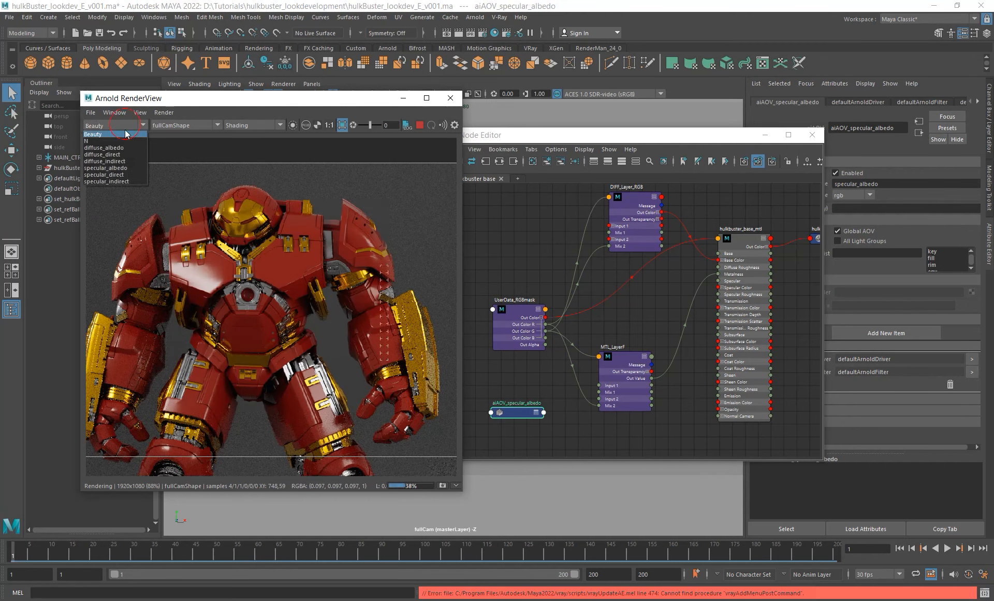
click(118, 177)
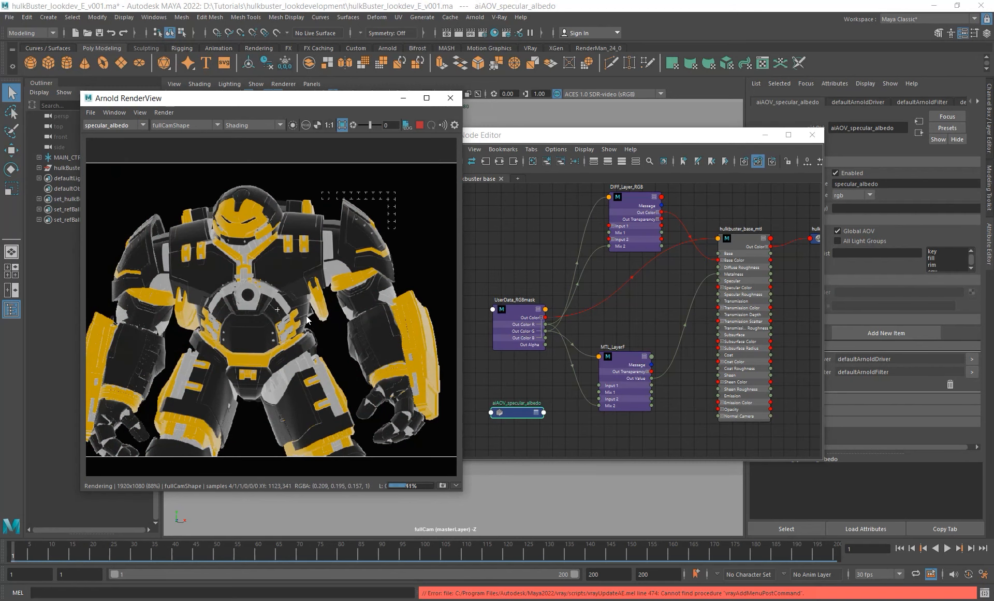
click(111, 126)
click(93, 134)
Step: Try an Input value of 0.5 for both the yellow and iron layers of MTL_LayerF
click(625, 392)
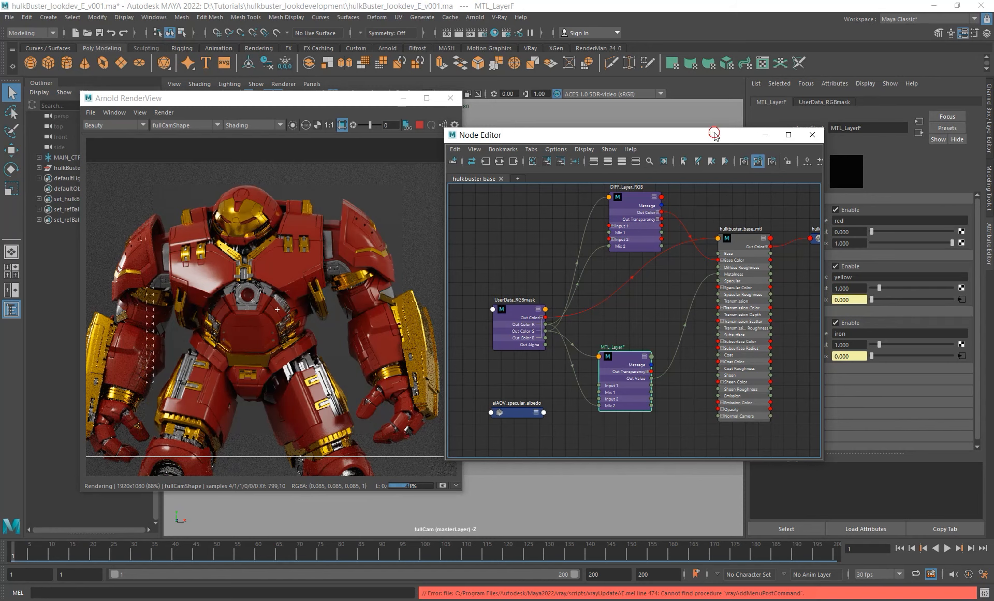
drag(715, 135, 612, 278)
double_click(844, 288)
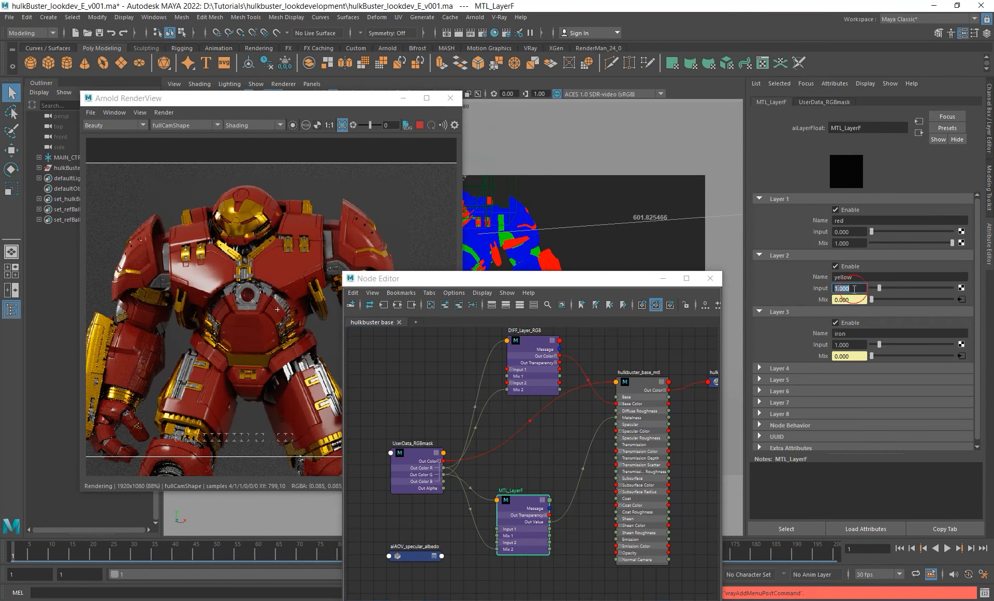
text(0.5)
key(Return)
double_click(858, 344)
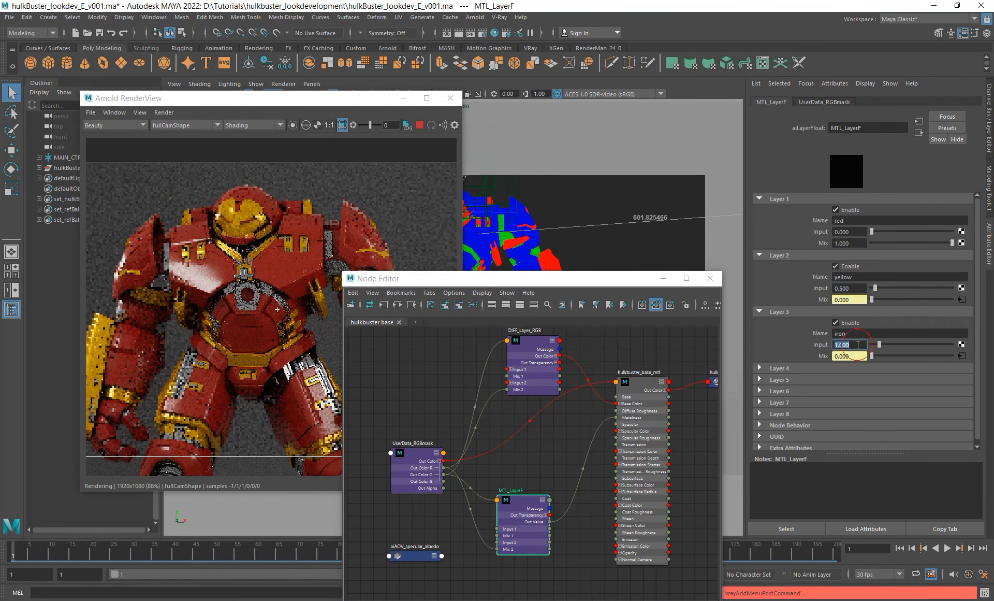
text(0.5)
key(Return)
Step: Check the diffuse_albedo and specular_direct passes of the render, then return to Beauty
alt+click(265, 184)
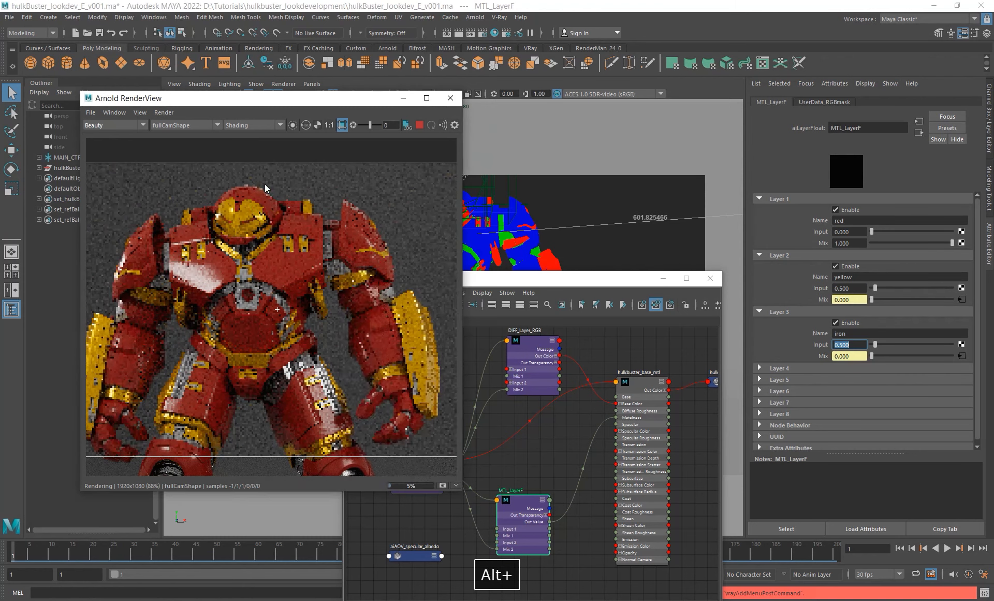
click(119, 125)
click(115, 148)
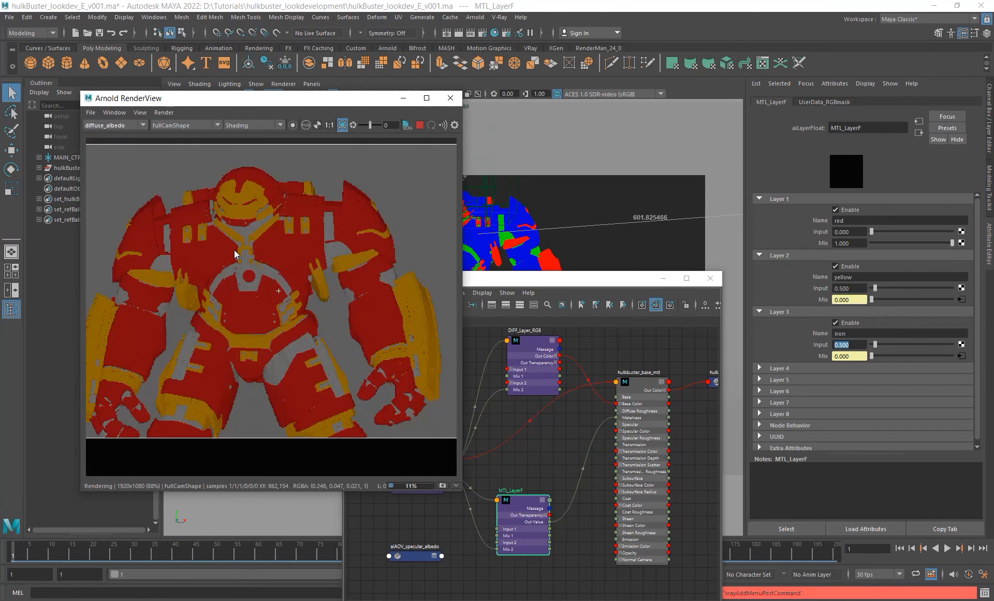
click(115, 125)
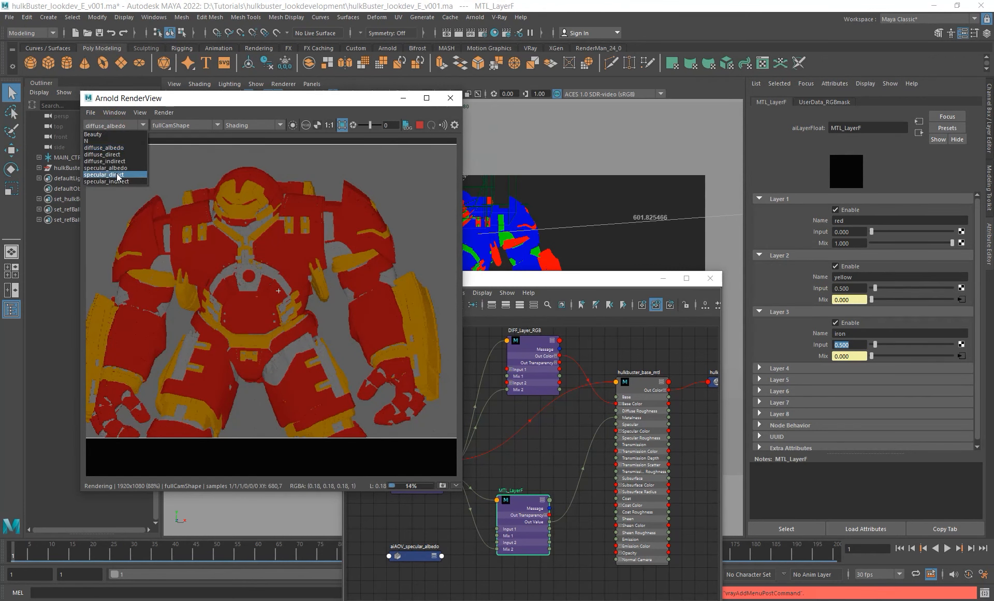
click(115, 175)
click(113, 125)
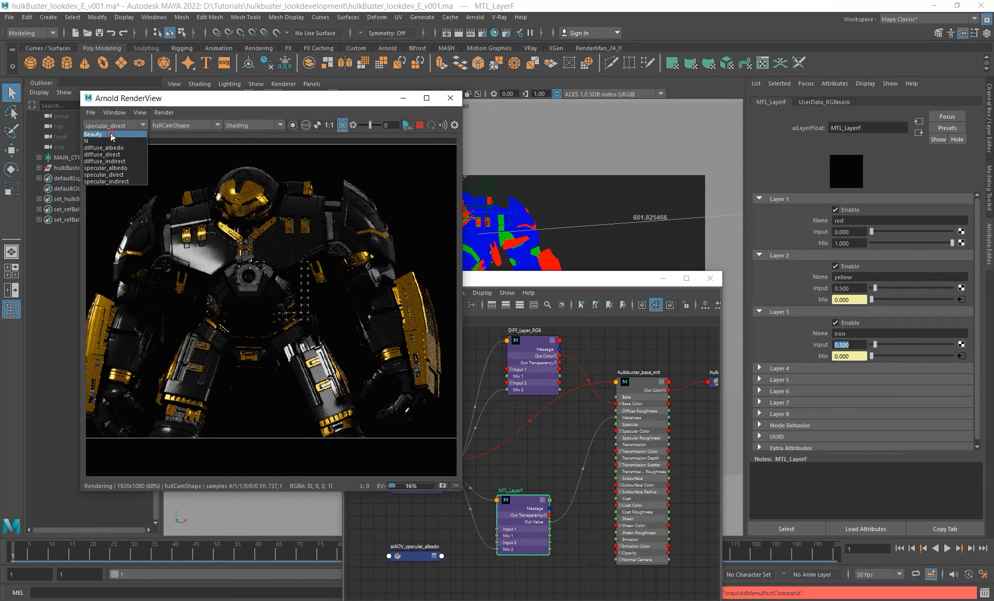
click(93, 134)
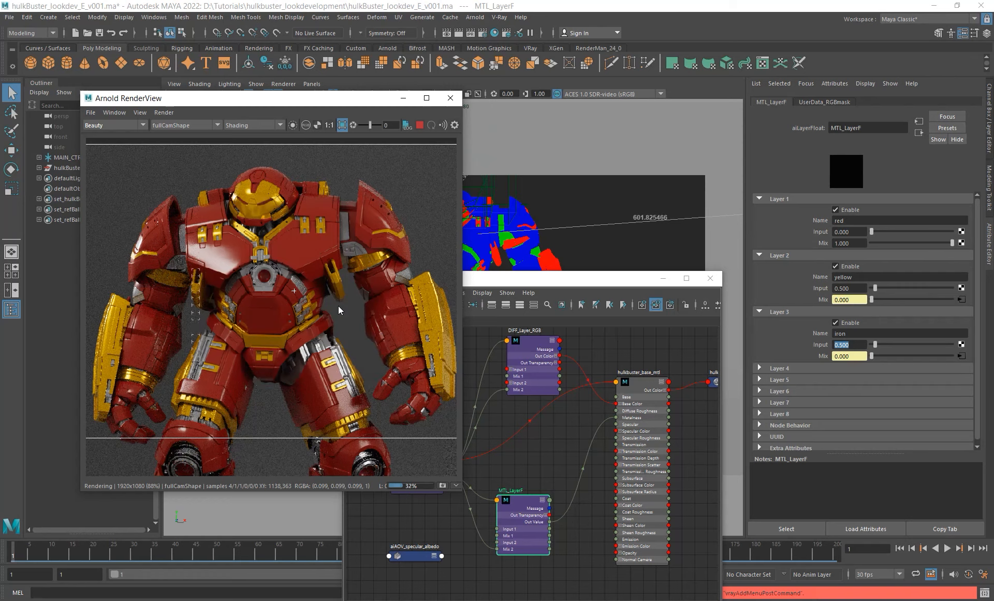
Step: Set the Input of the yellow and iron layers in MTL_LayerF to 1
click(857, 288)
text(1)
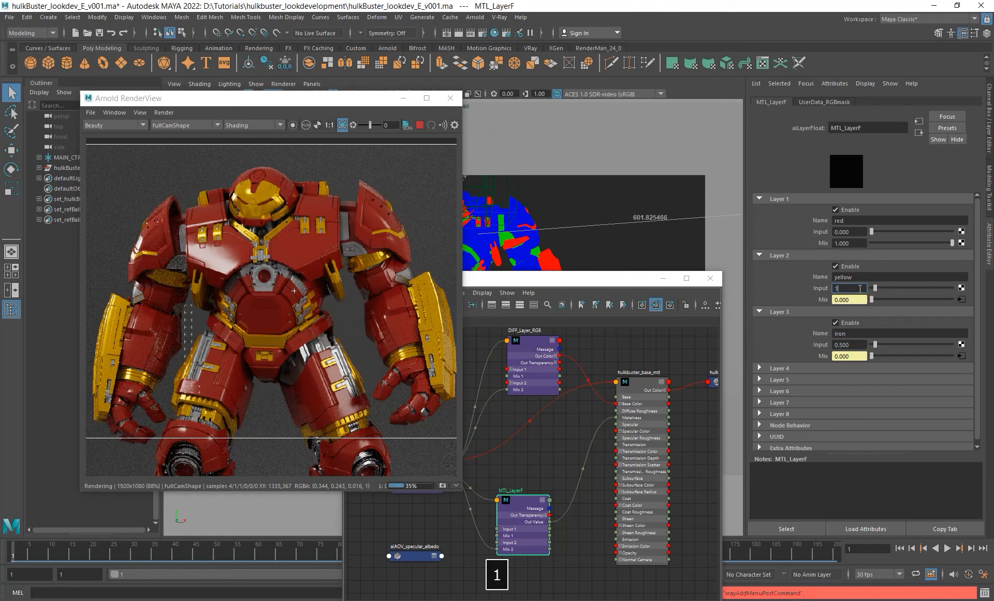
key(Return)
drag(858, 344, 751, 343)
text(1)
key(Return)
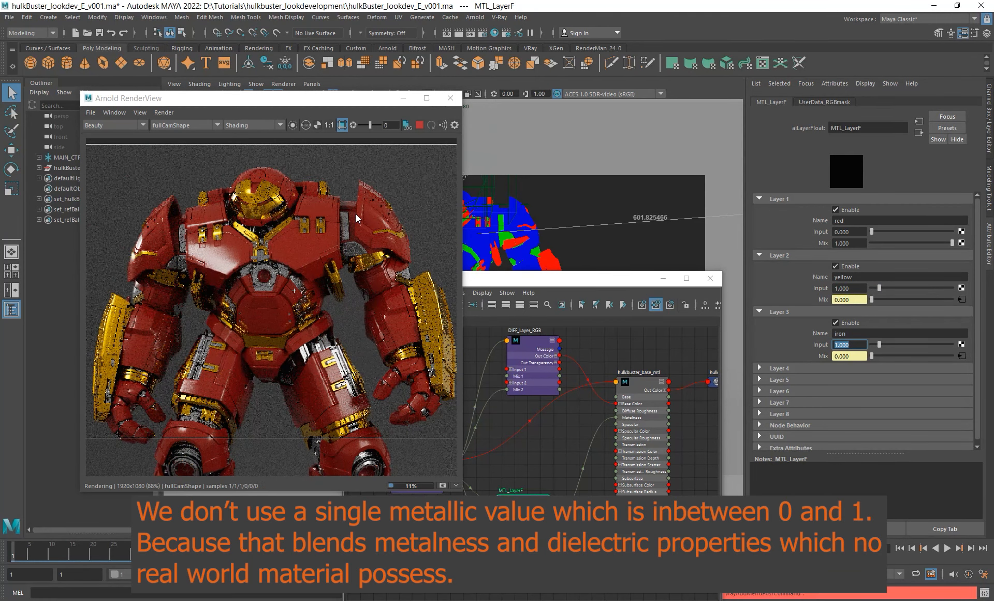
Step: Tidy the shading network by moving the aiAOV_specular_albedo node away from it and repositioning MTL_LayerF beneath DIFF_Layer_RGB
click(572, 439)
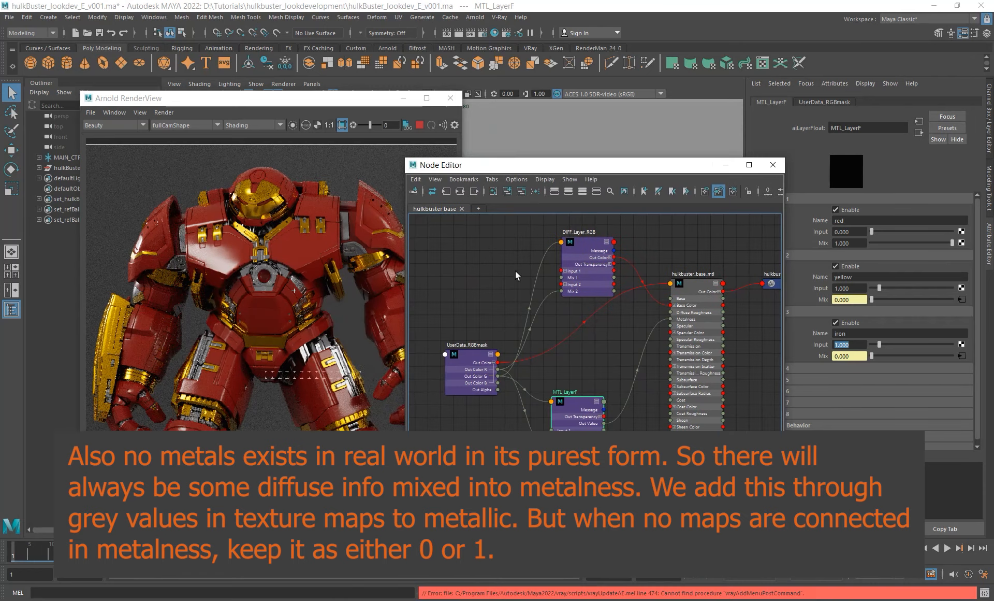
alt+middle_drag(509, 276, 510, 304)
alt+right_drag(523, 304, 487, 294)
alt+middle_drag(481, 331, 489, 306)
drag(487, 436, 407, 462)
drag(578, 403, 582, 393)
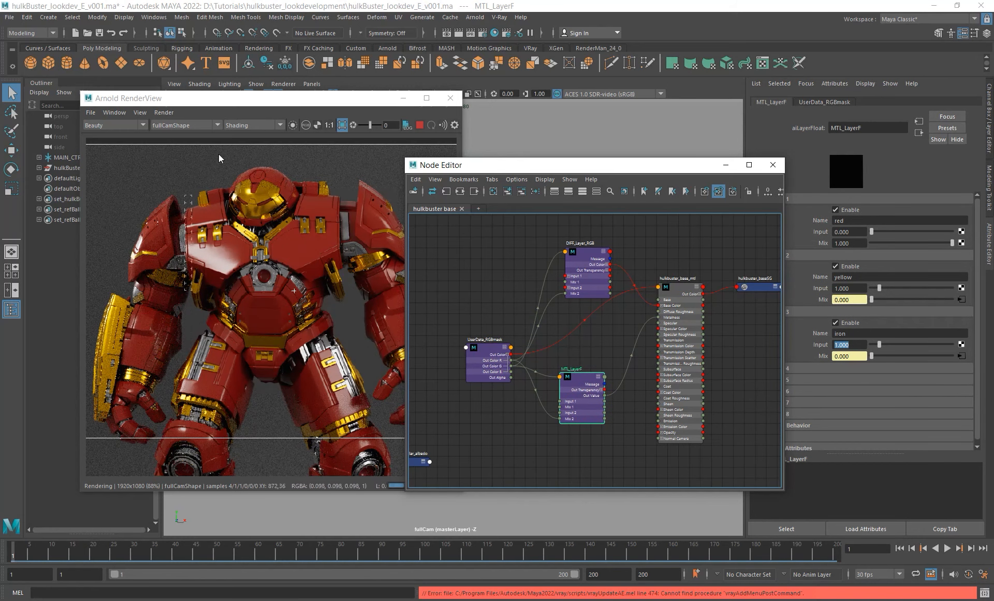
Step: Centre the rendered Hulkbuster in the Arnold RenderView and move the Node Editor window clear of it
alt+middle_drag(338, 301, 301, 323)
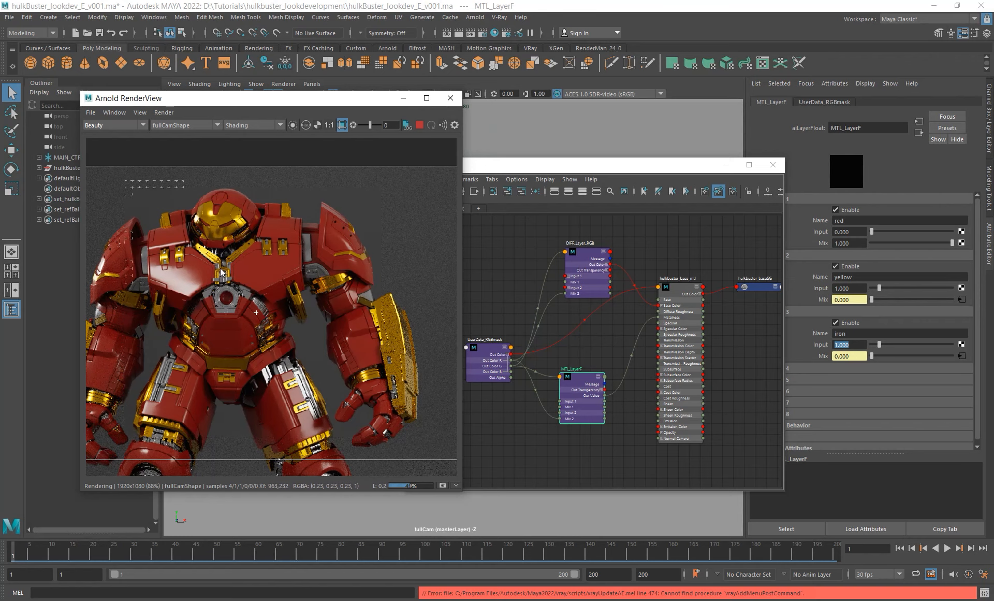
alt+middle_drag(250, 279, 278, 262)
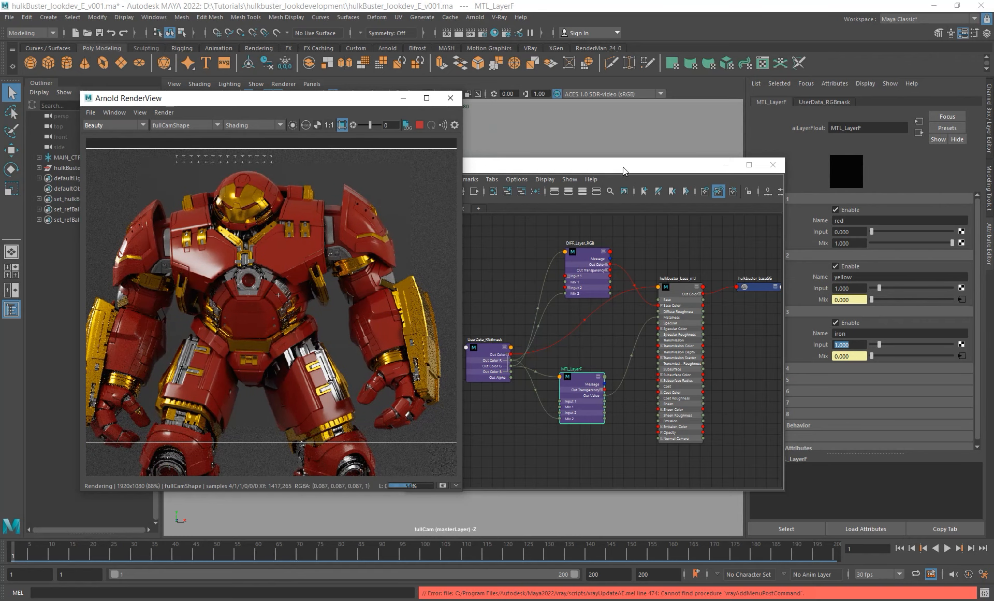
drag(623, 167, 713, 123)
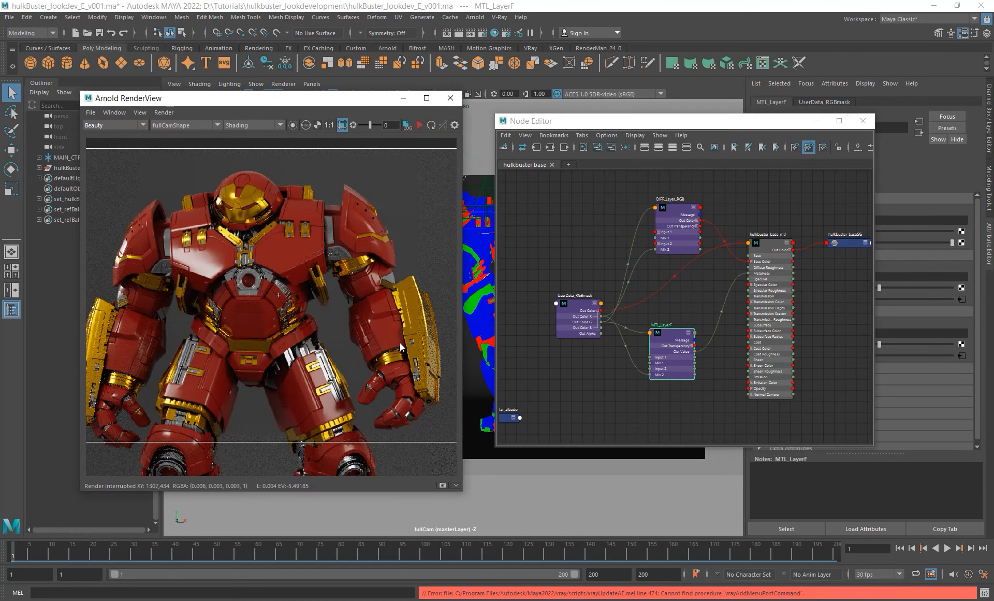
Step: Switch to Mark_44.png in Picasa Photo Viewer and examine the reference armour's arm, legs and knees up close
click(702, 600)
scroll(512, 169, up, 3)
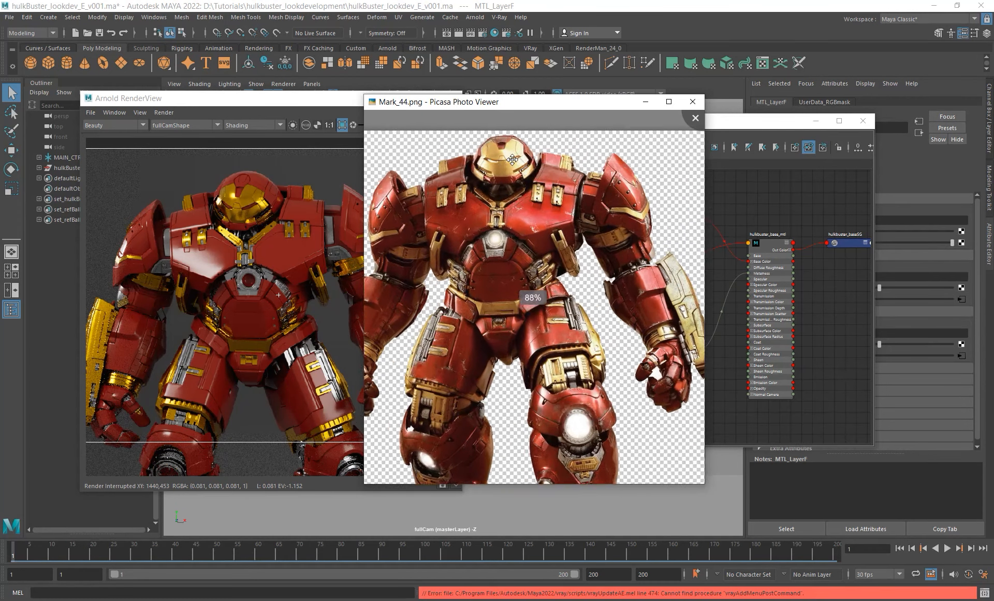
drag(626, 354, 532, 330)
scroll(532, 330, up, 4)
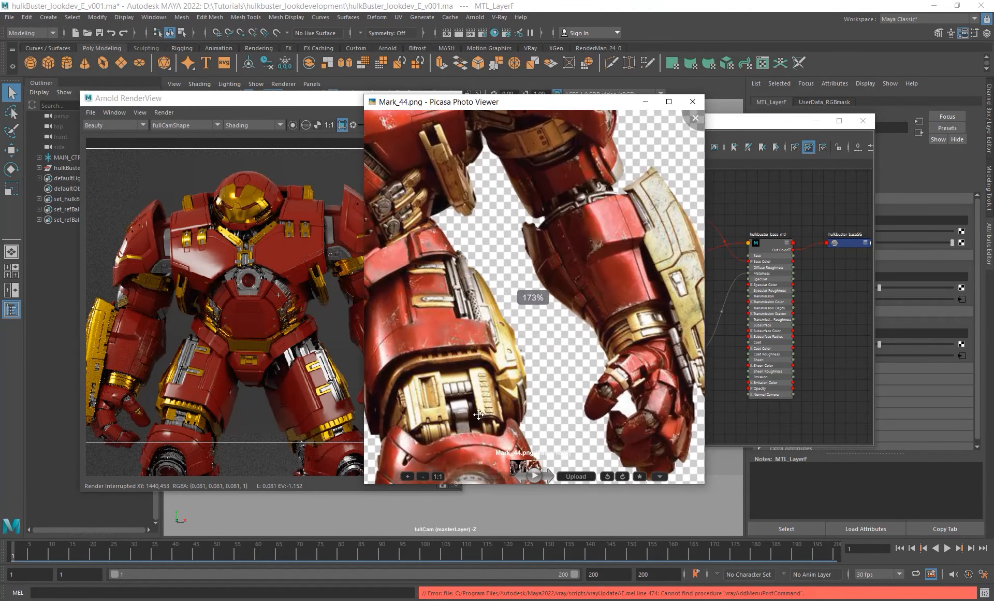
scroll(549, 415, down, 3)
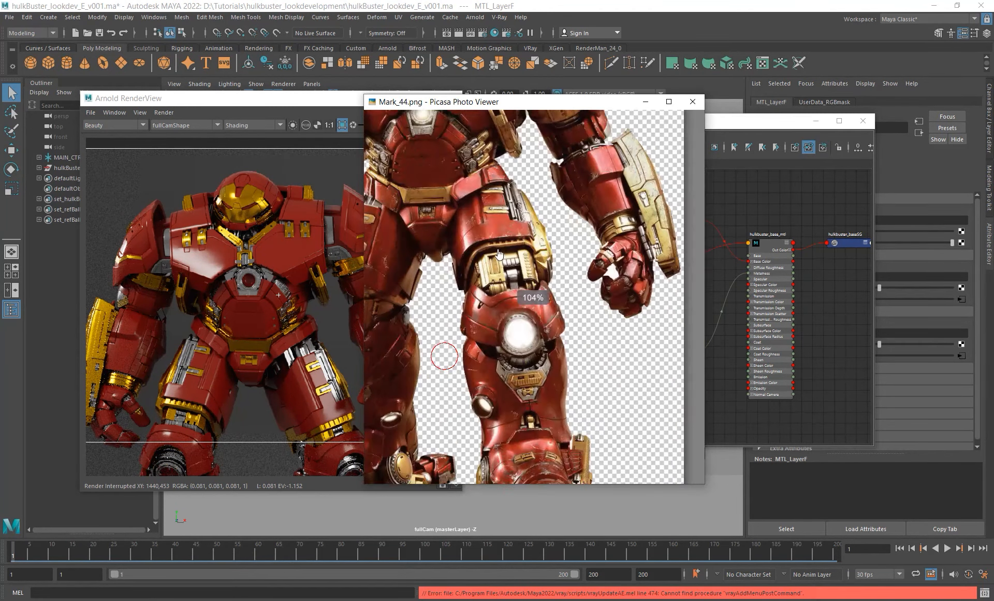
scroll(465, 331, up, 2)
scroll(479, 330, down, 2)
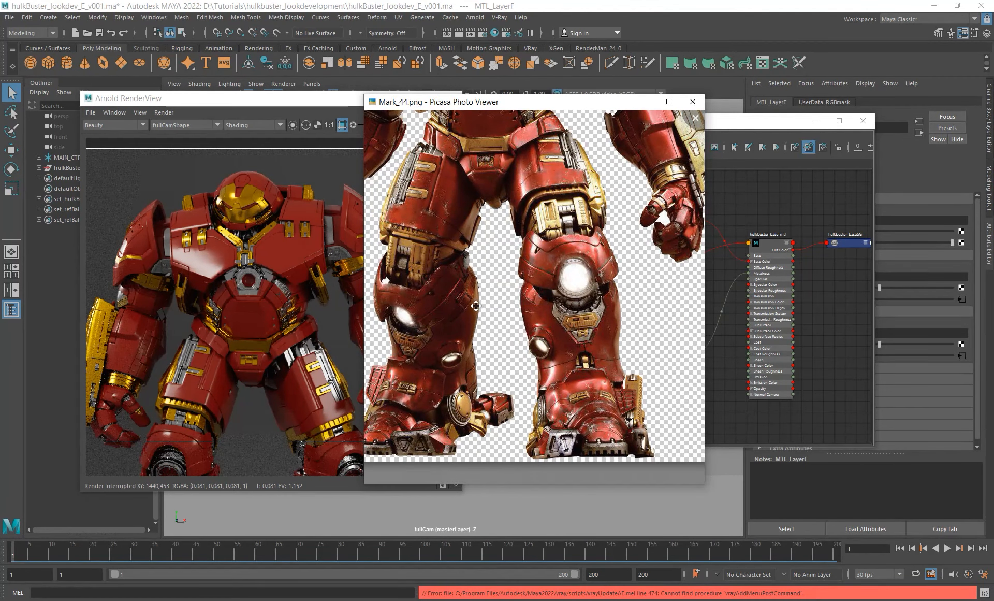
scroll(476, 306, up, 2)
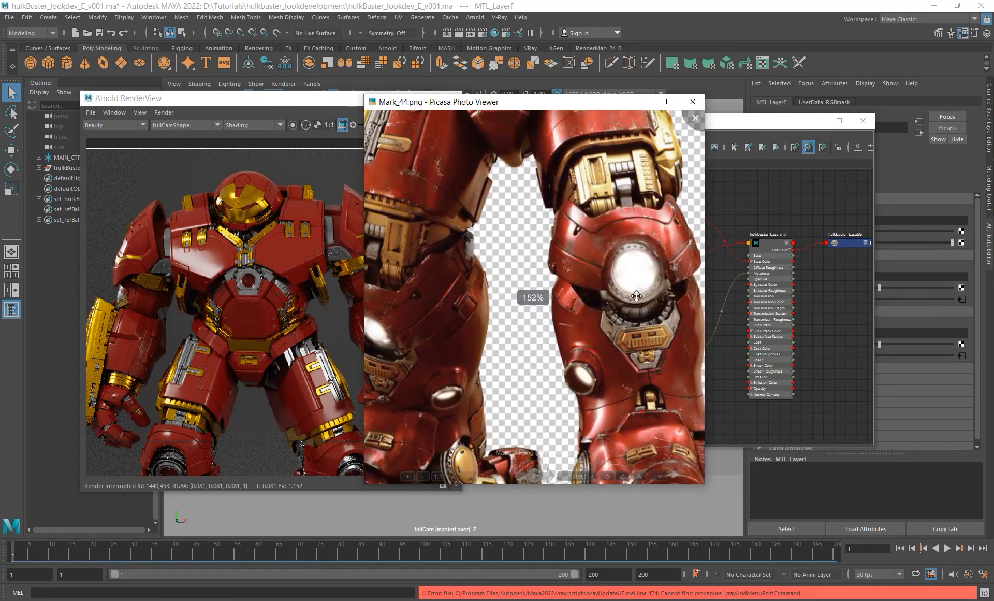
drag(636, 296, 518, 317)
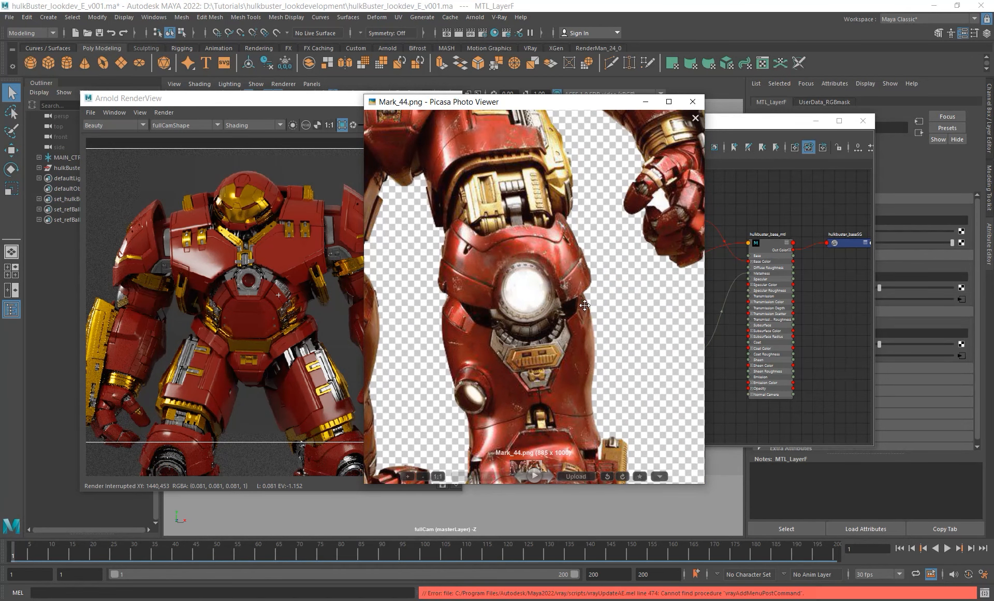
scroll(584, 305, down, 4)
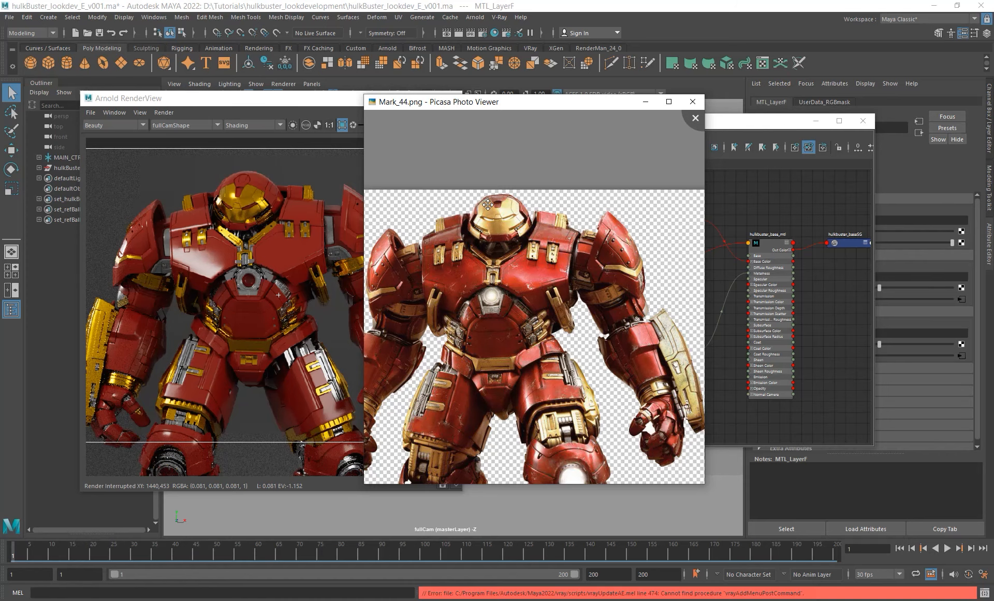
Step: Examine the chest, waist and thigh surfaces of the Mark_44.png reference up close against the render
scroll(567, 374, up, 3)
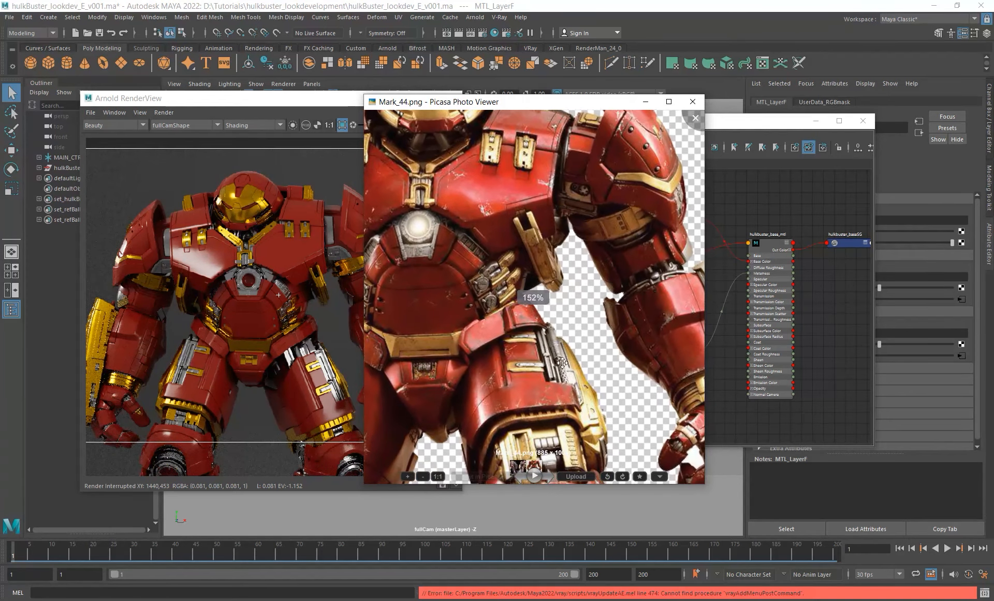
drag(564, 372, 552, 314)
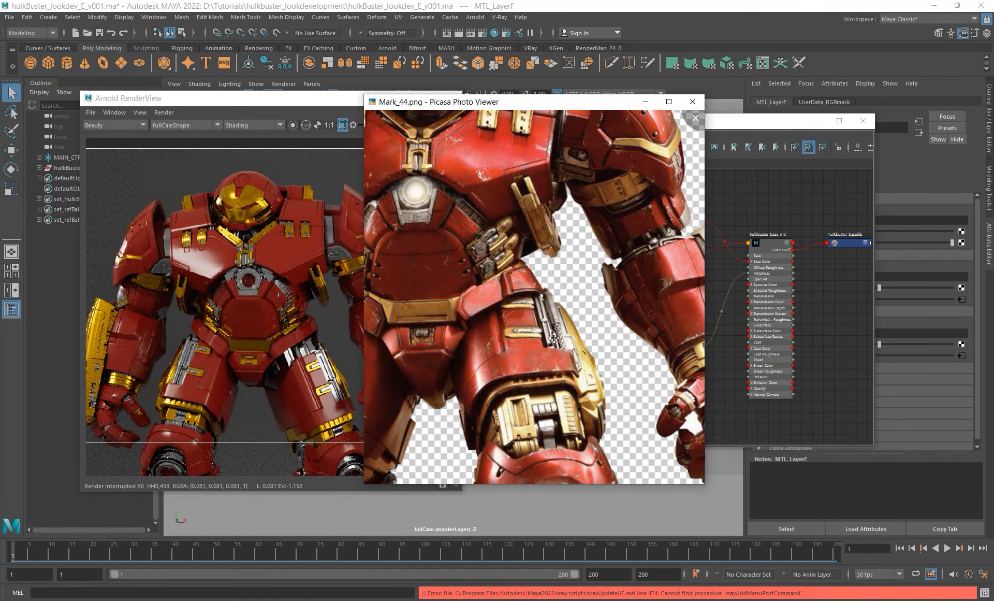
scroll(555, 337, down, 1)
scroll(562, 312, down, 1)
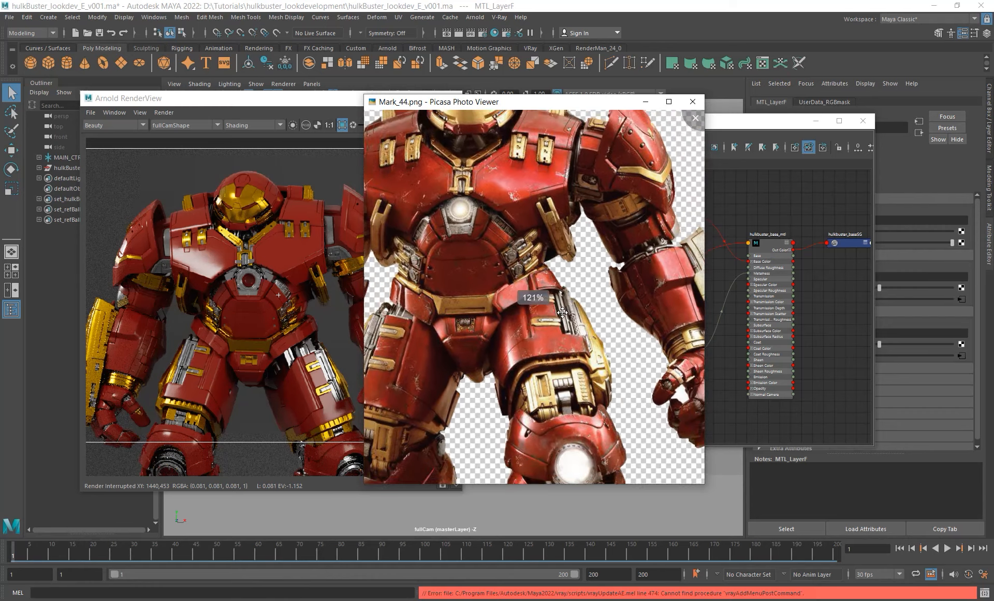
scroll(563, 313, down, 1)
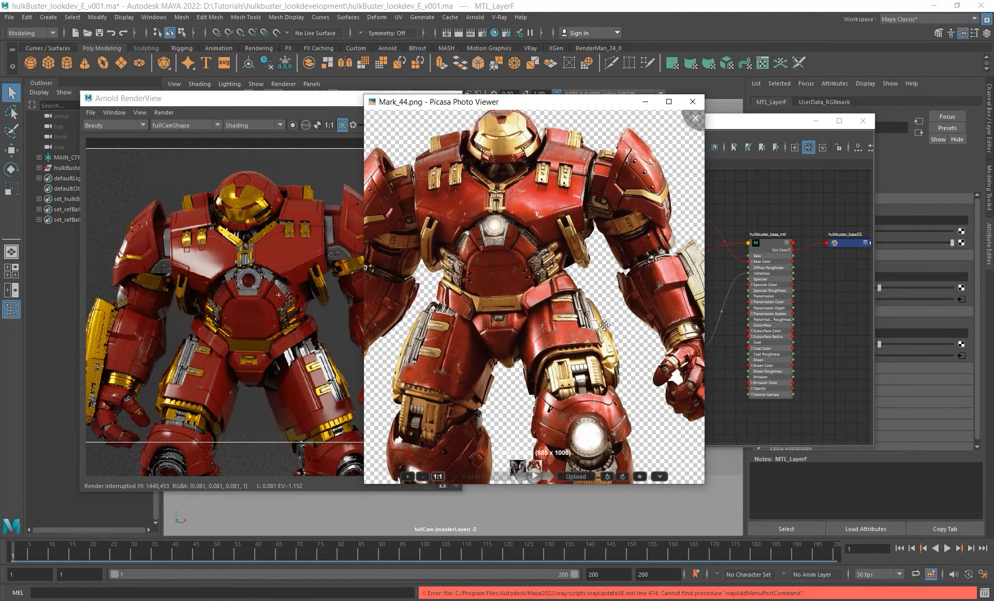
scroll(521, 333, up, 4)
scroll(579, 308, down, 4)
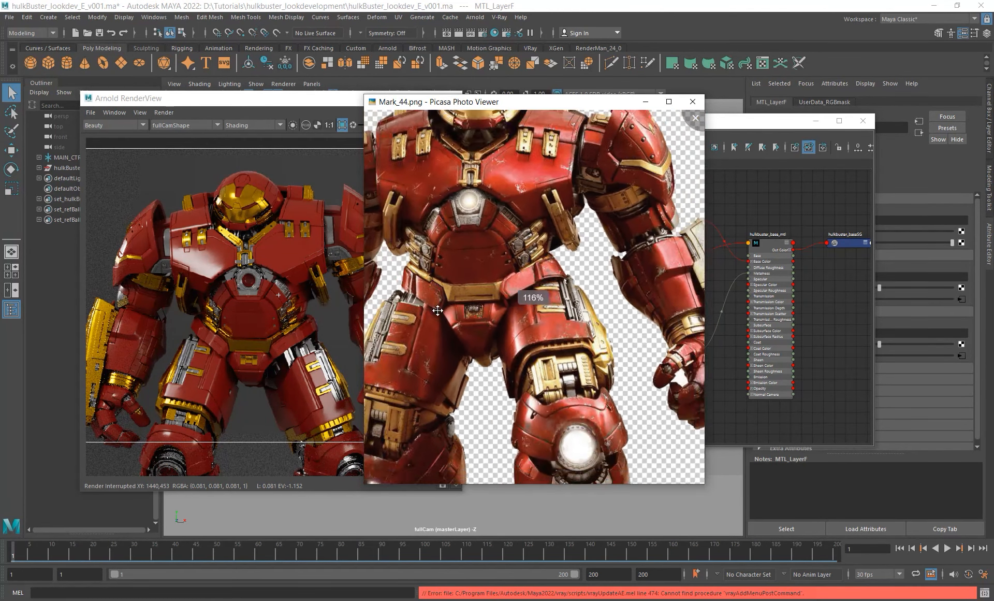
drag(600, 111, 531, 364)
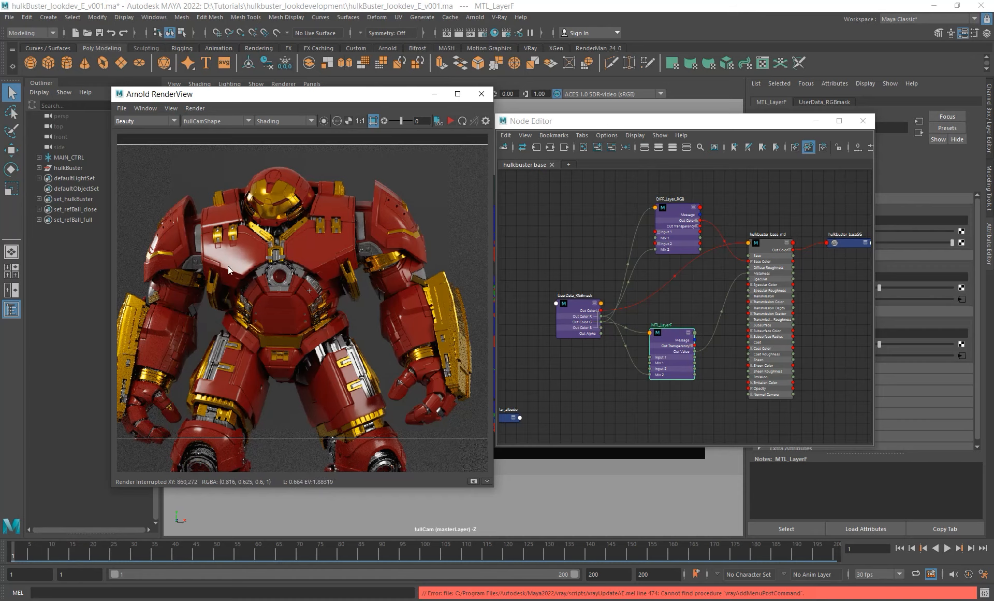
Step: Add an aiLayerFloat node beneath MTL_LayerF and set its layer 1 input to 0.2
alt+middle_drag(621, 355, 615, 319)
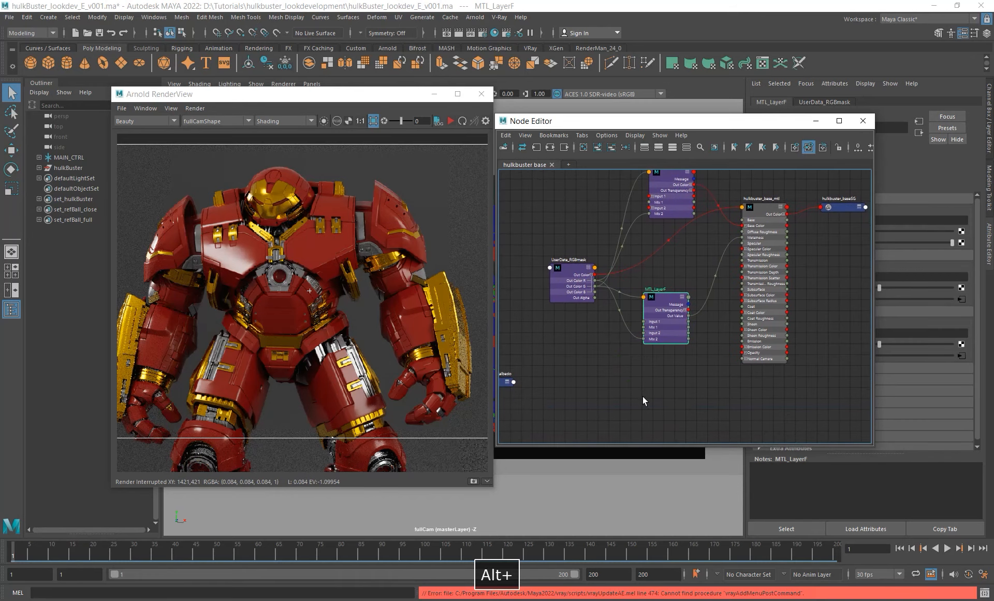
click(653, 385)
key(Tab)
text(ailaye)
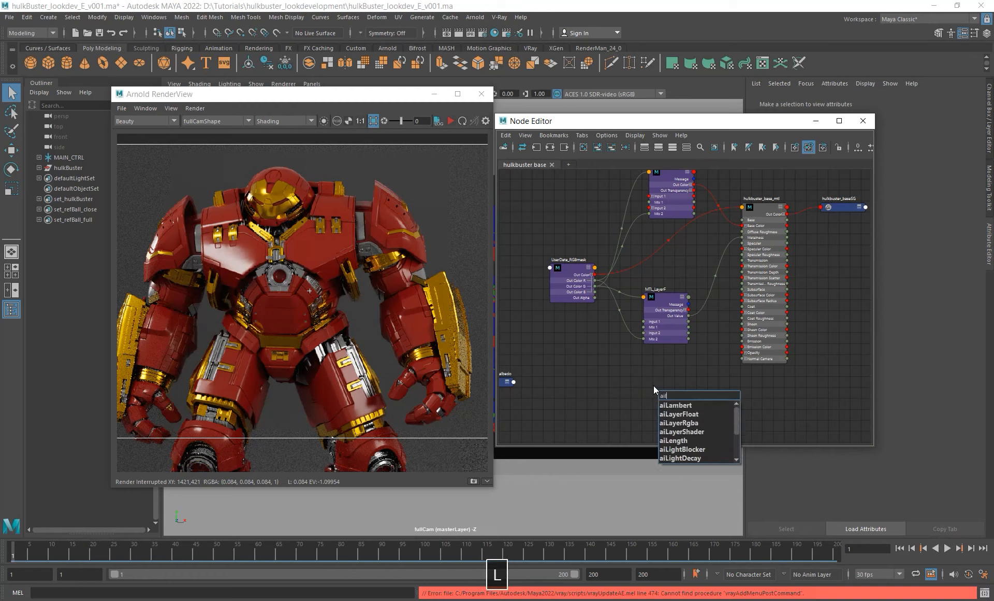
key(Down)
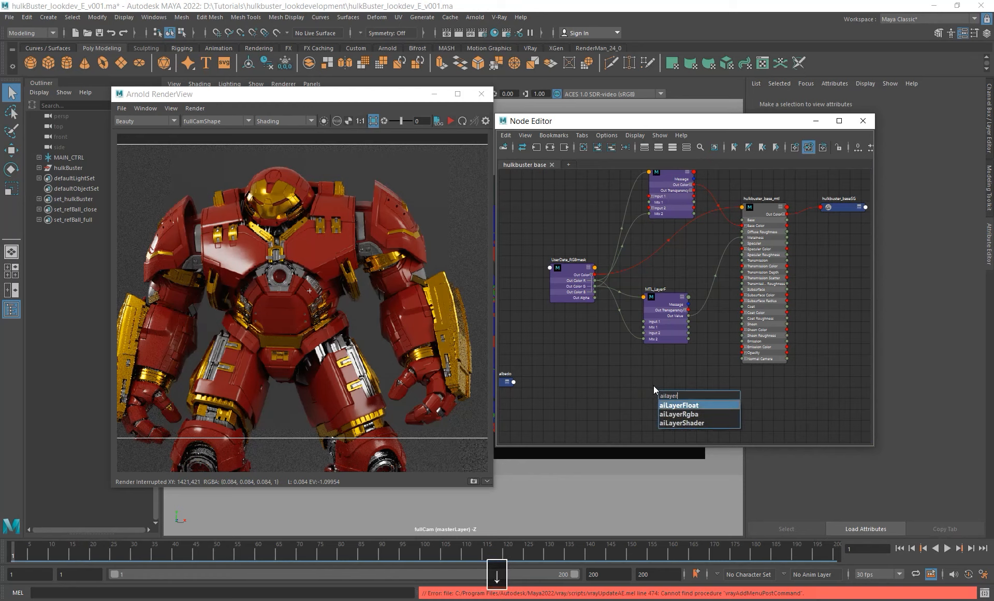
key(Return)
drag(672, 393, 665, 387)
drag(753, 123, 594, 123)
click(858, 230)
text(0.2)
key(Return)
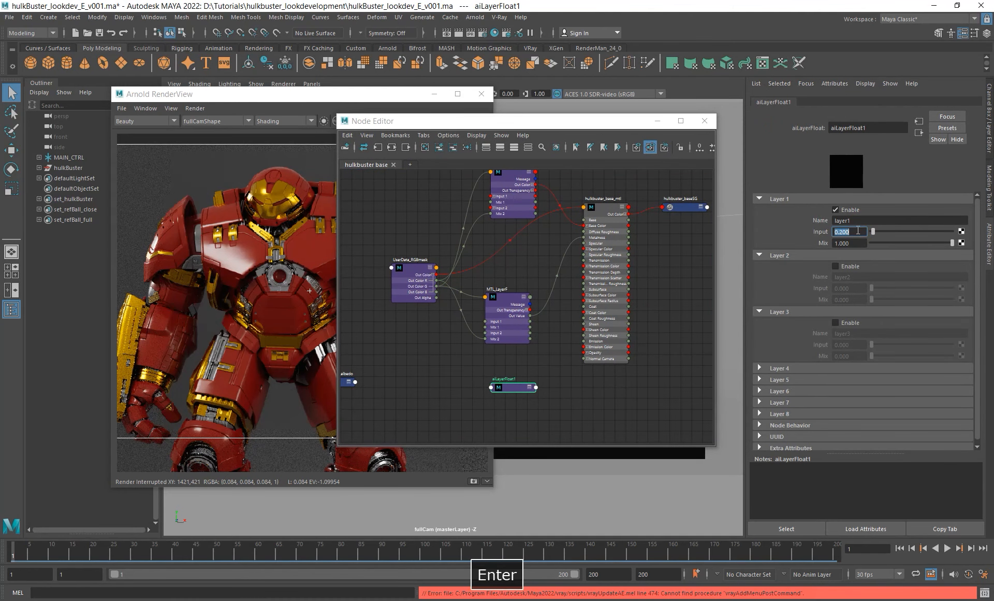
Step: Connect the new aiLayerFloat node's Out Value to the Specular Roughness of hulkbuster_base_mtl
drag(517, 388, 498, 380)
scroll(500, 380, up, 3)
click(518, 380)
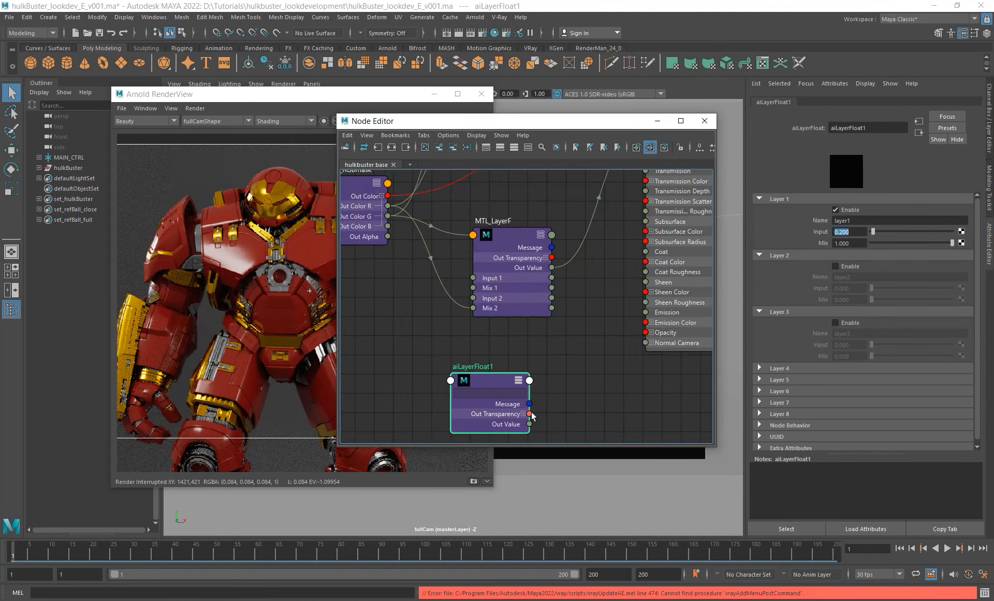
drag(530, 424, 594, 392)
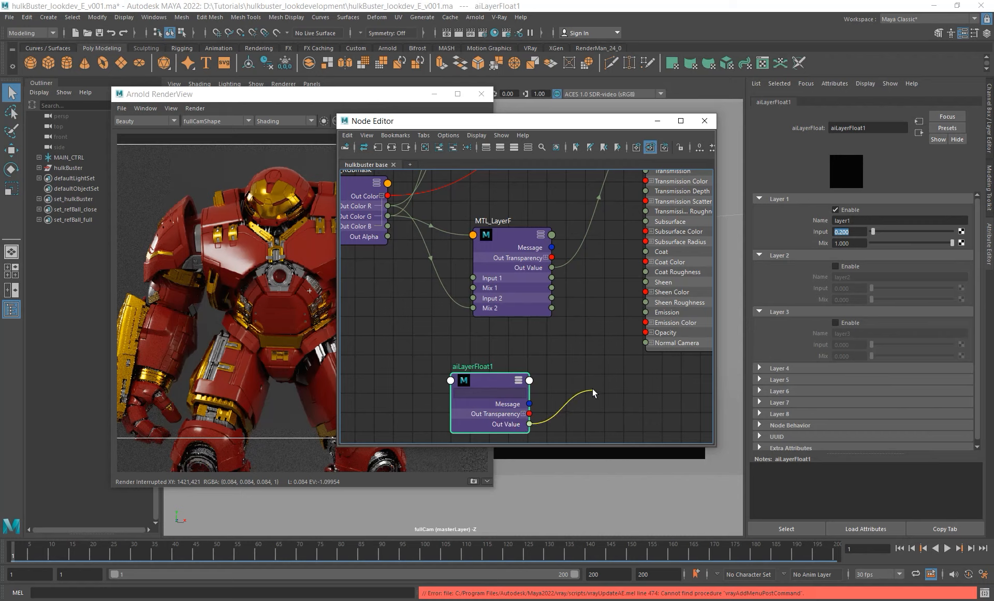
click(519, 381)
click(518, 381)
click(518, 380)
click(519, 380)
click(529, 382)
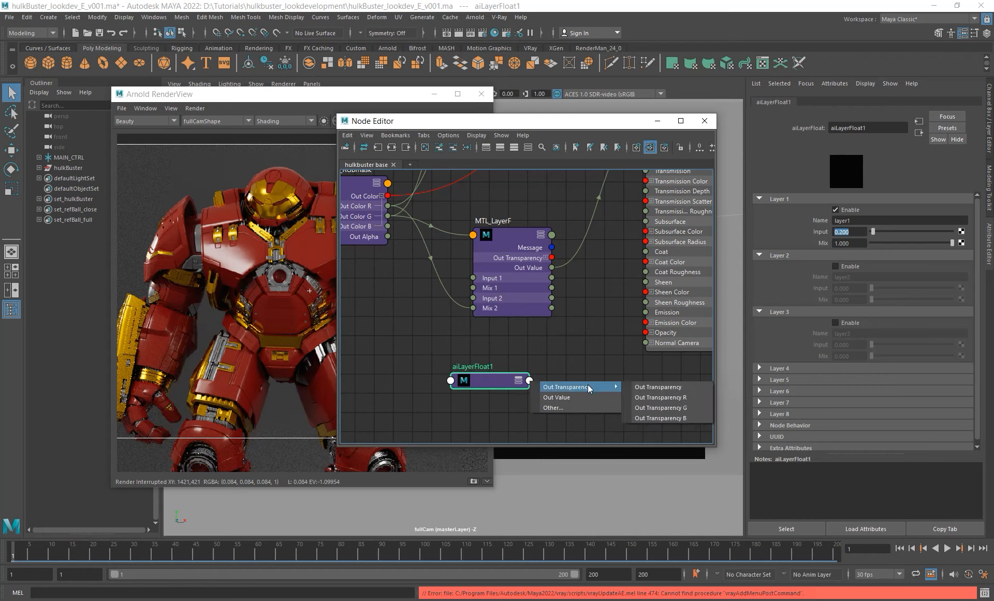
click(562, 397)
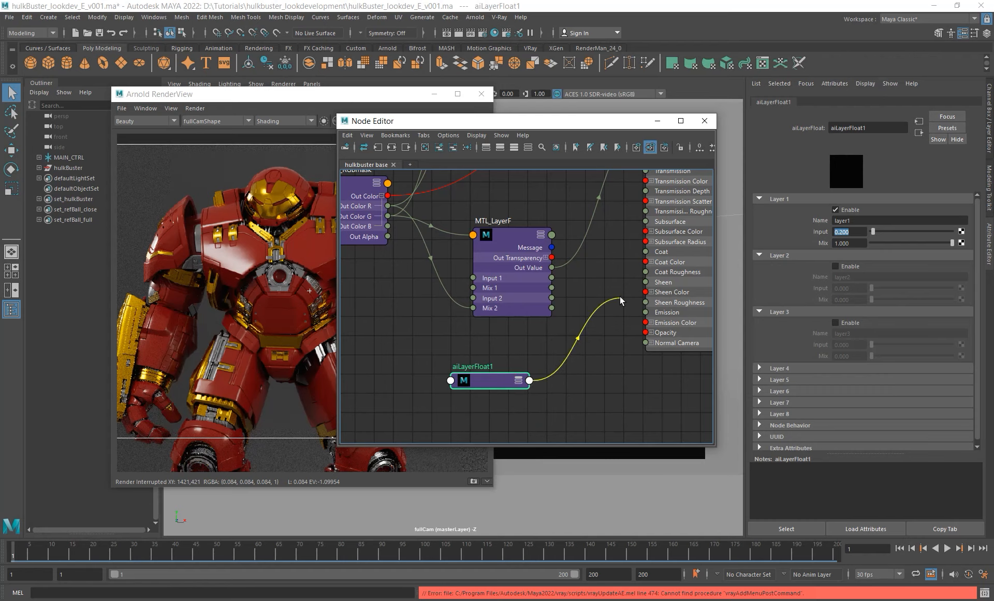
alt+middle_drag(610, 254, 580, 311)
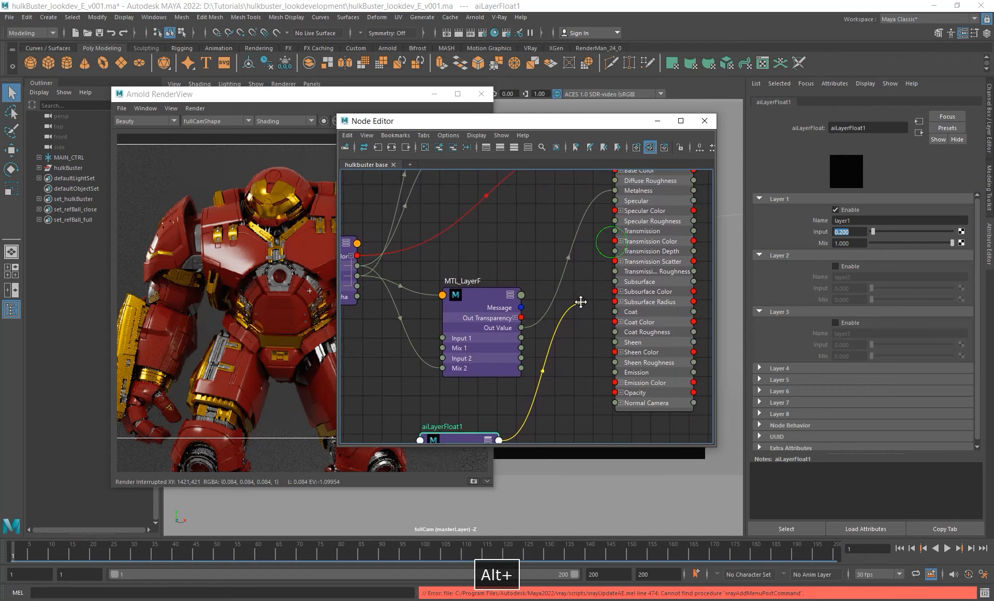
click(615, 221)
Step: Move the aiLayerFloat node directly beneath MTL_LayerF and rename it SPCR_base
alt+middle_drag(521, 398, 566, 331)
drag(506, 353, 530, 359)
double_click(531, 358)
text(SPC)
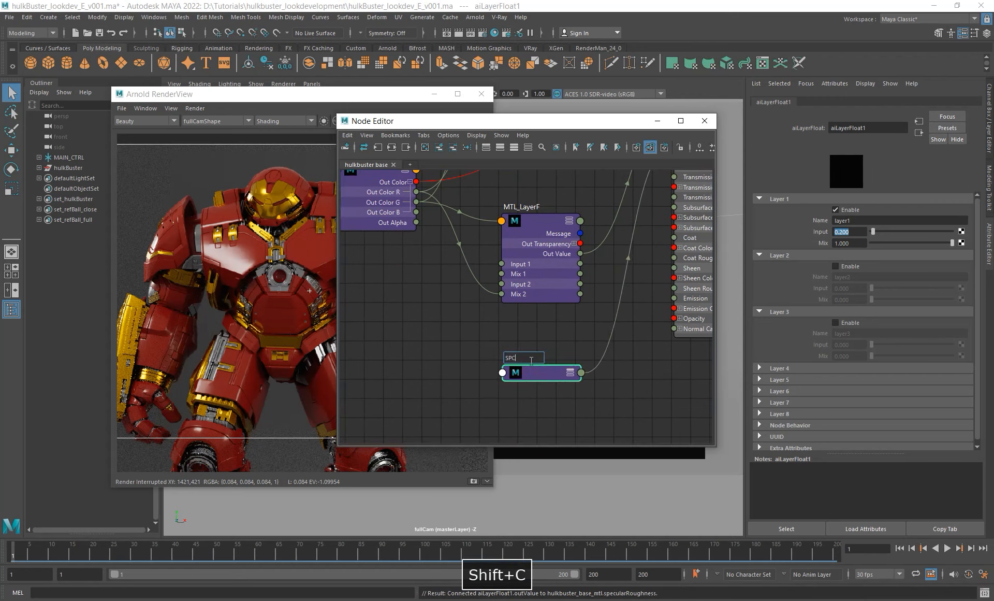
text(R_base)
key(Return)
Step: Enable layer 2 on SPCR_base and connect Out Color R of UserData_RGBmask to its Mix 2
alt+right_drag(548, 359, 482, 342)
alt+middle_drag(529, 333, 506, 362)
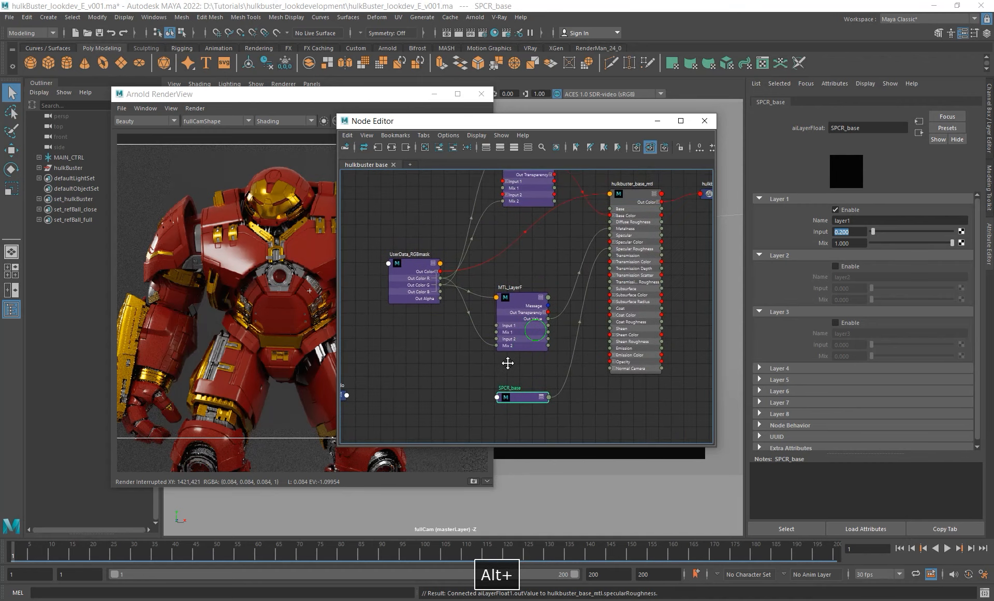
alt+right_drag(512, 366, 461, 351)
alt+middle_drag(480, 372, 564, 347)
click(845, 265)
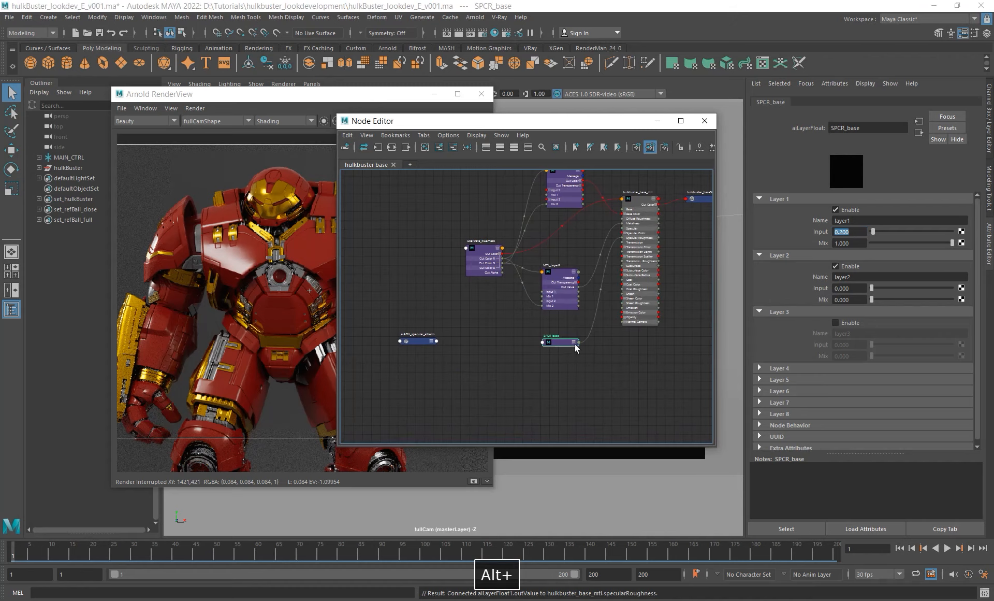
click(574, 343)
click(574, 342)
alt+right_drag(485, 298, 513, 285)
alt+middle_drag(513, 286, 505, 267)
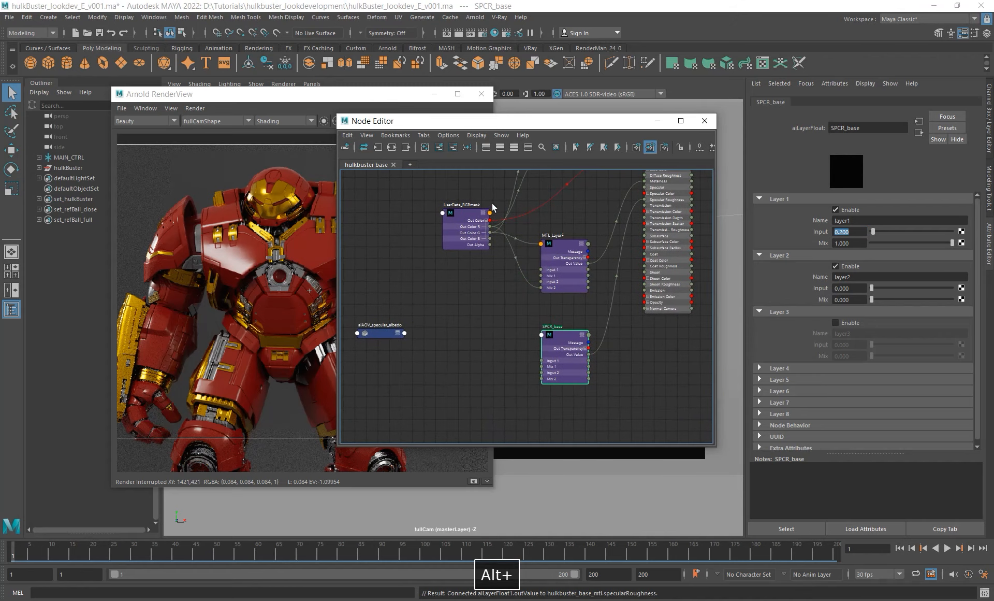
drag(490, 226, 540, 378)
alt+right_drag(545, 388, 587, 398)
click(580, 366)
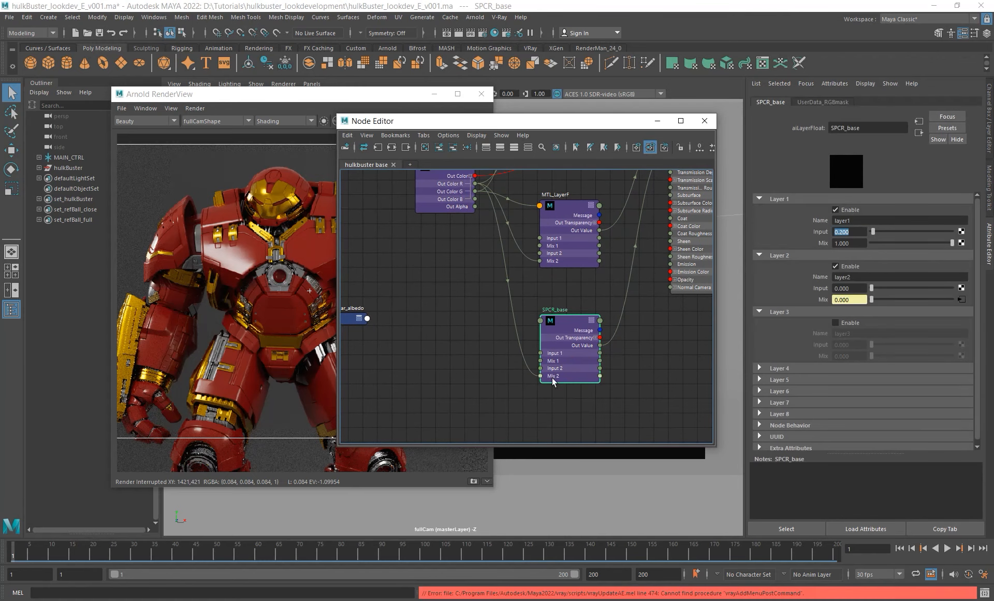
Step: Set the layer 2 input of SPCR_base to 0.1
click(858, 288)
text(.1)
key(Return)
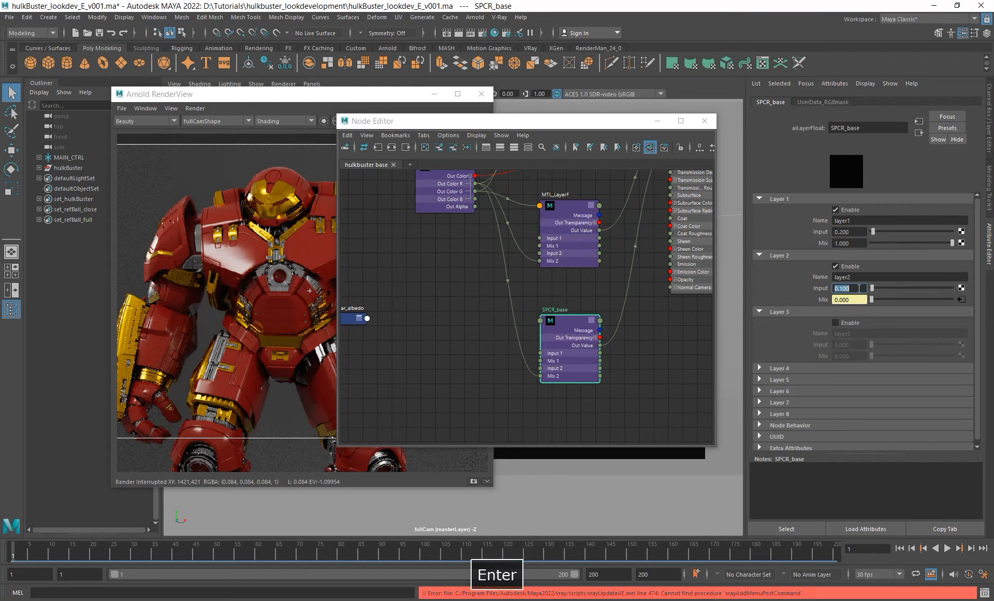
double_click(843, 231)
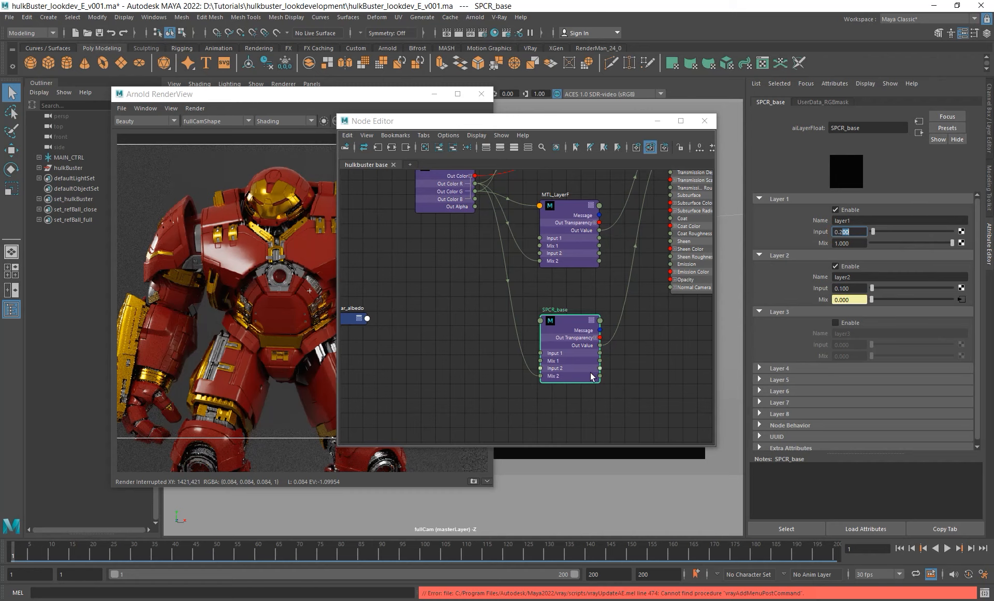
alt+middle_drag(592, 376, 559, 399)
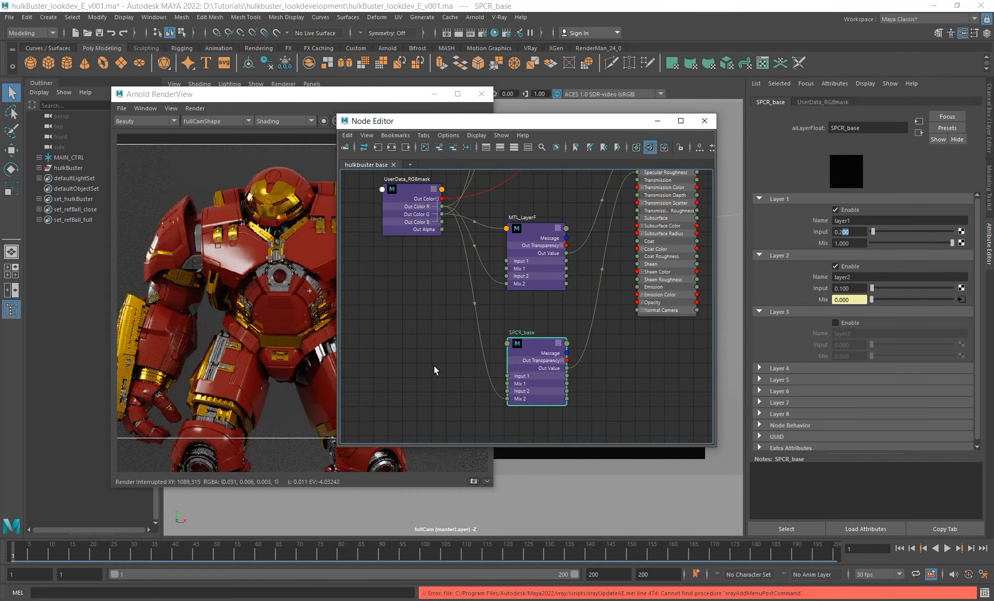
mouse_move(467, 346)
alt+middle_down()
mouse_move(487, 323)
mouse_move(470, 349)
alt+middle_up()
alt+right_drag(474, 342, 451, 337)
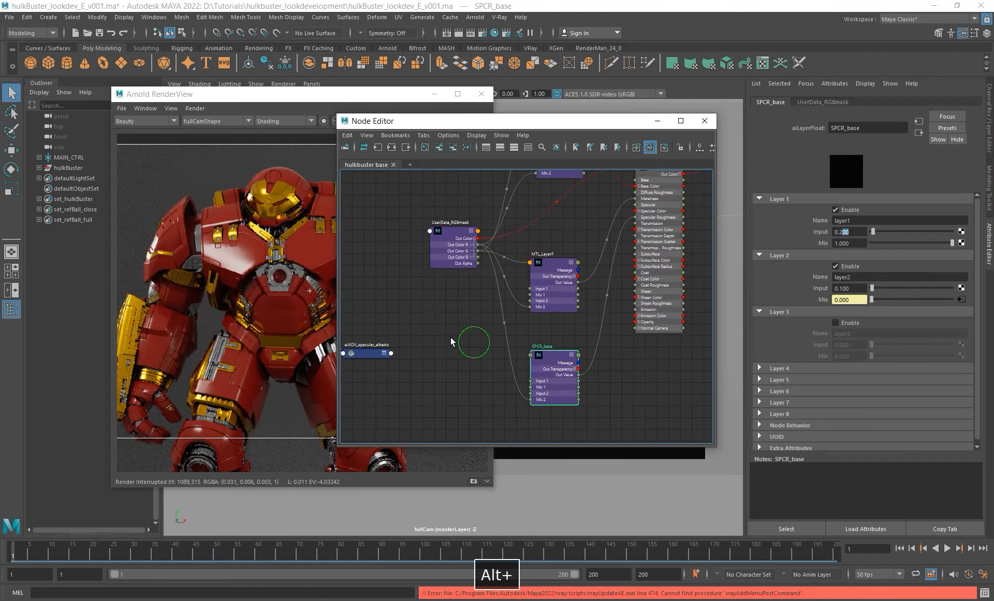
Step: Enable layer 3 on SPCR_base and name layers 1, 2 and 3 red, yellow and iron
click(851, 324)
click(858, 276)
text(yell)
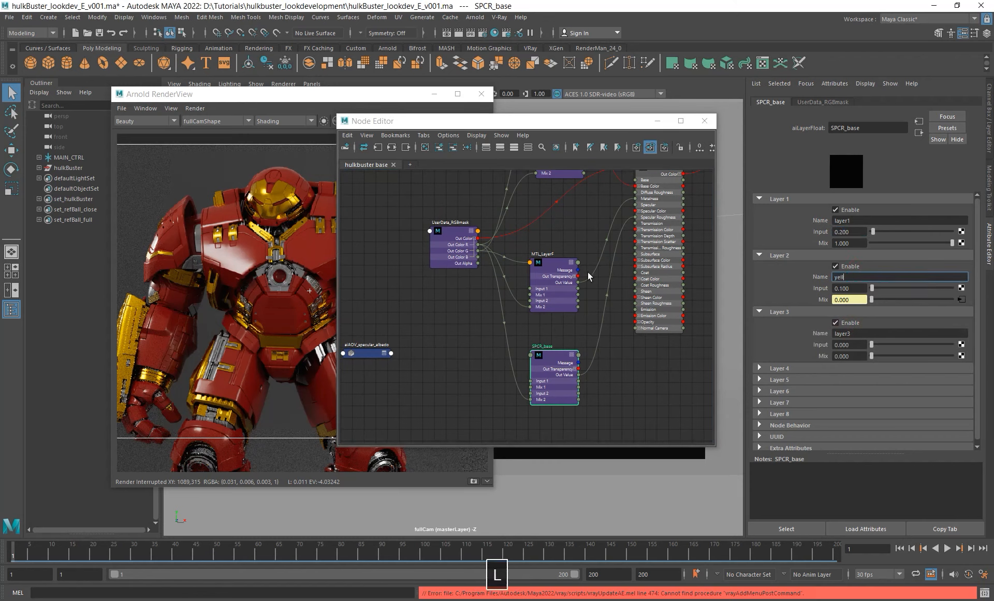
text(ow)
key(Return)
click(849, 220)
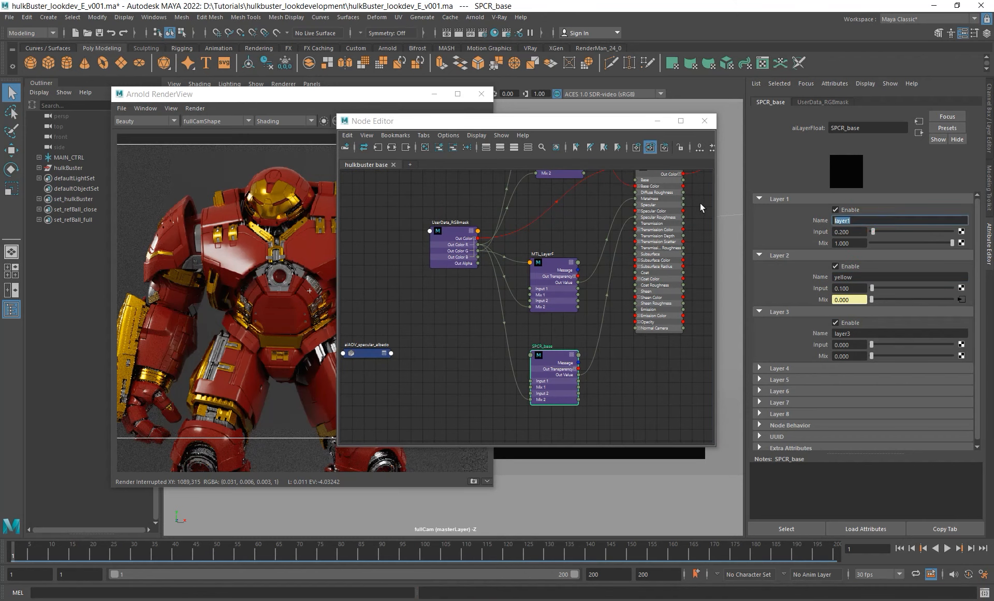
text(red)
key(Return)
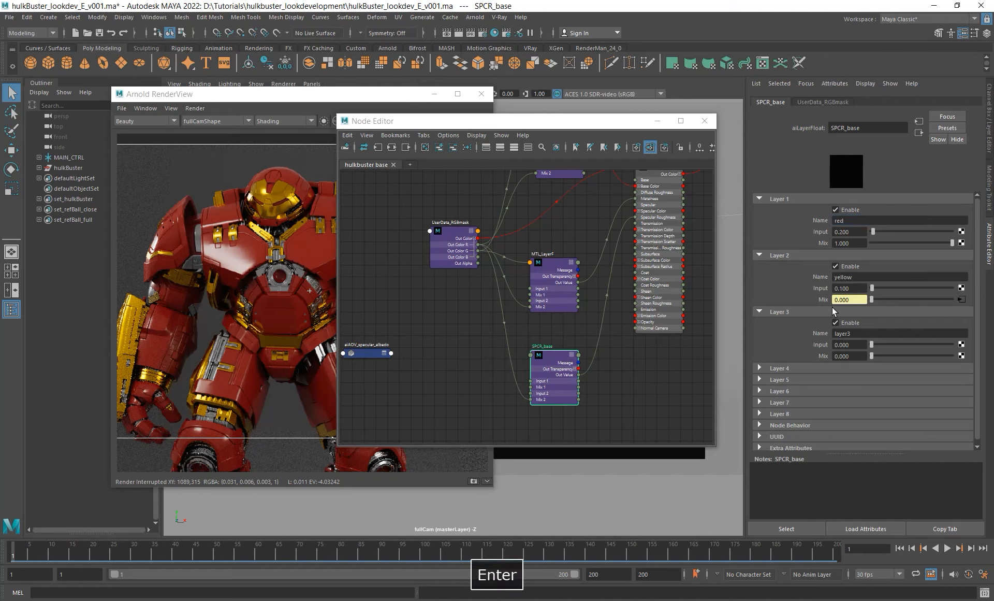
click(859, 331)
text(iron)
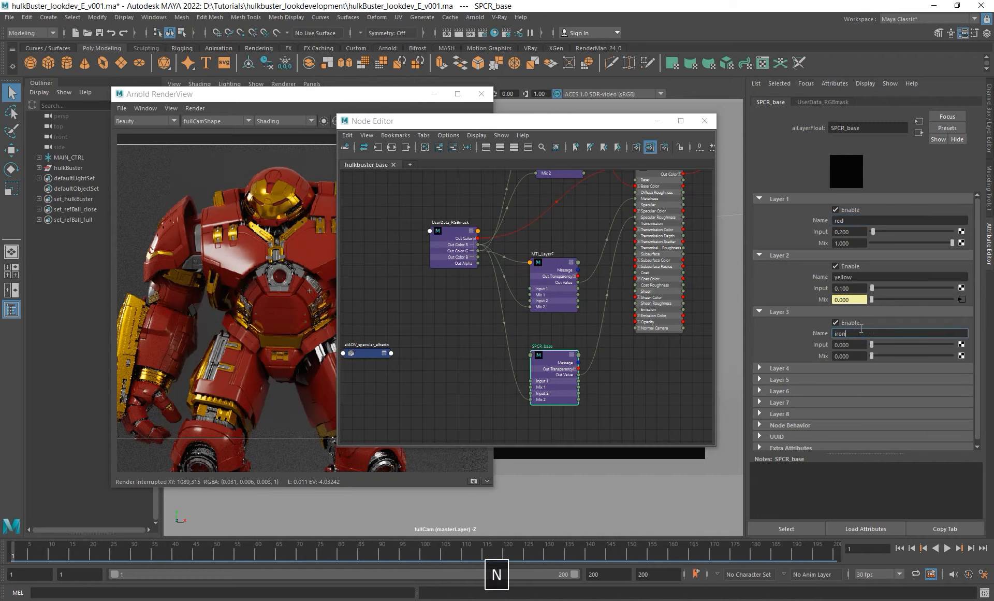
key(Return)
Step: Set the iron layer's input to 0.35 and connect Out Color G of UserData_RGBmask to mix3 of SPCR_base
double_click(843, 345)
text(0.35)
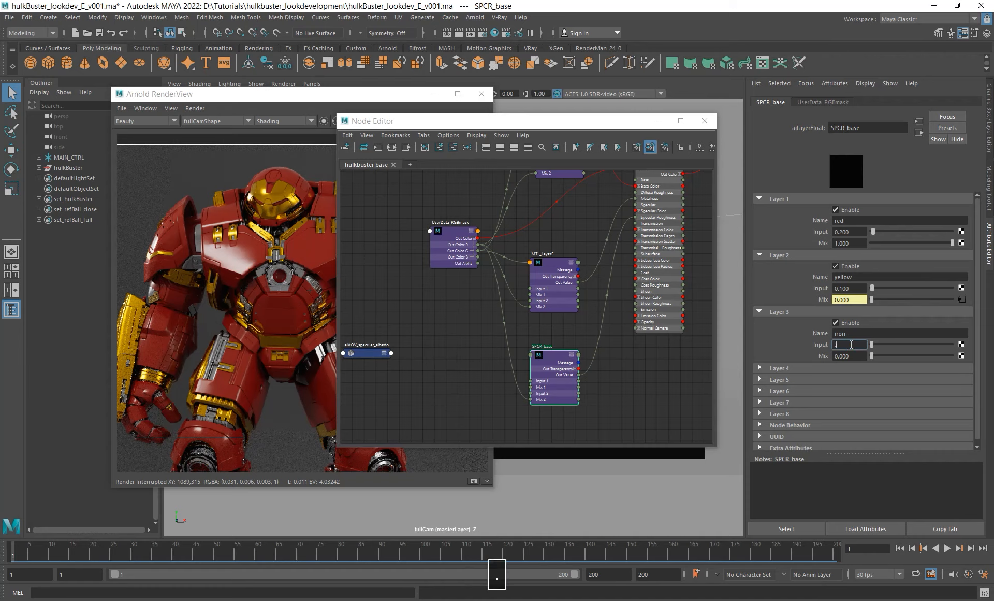
key(Return)
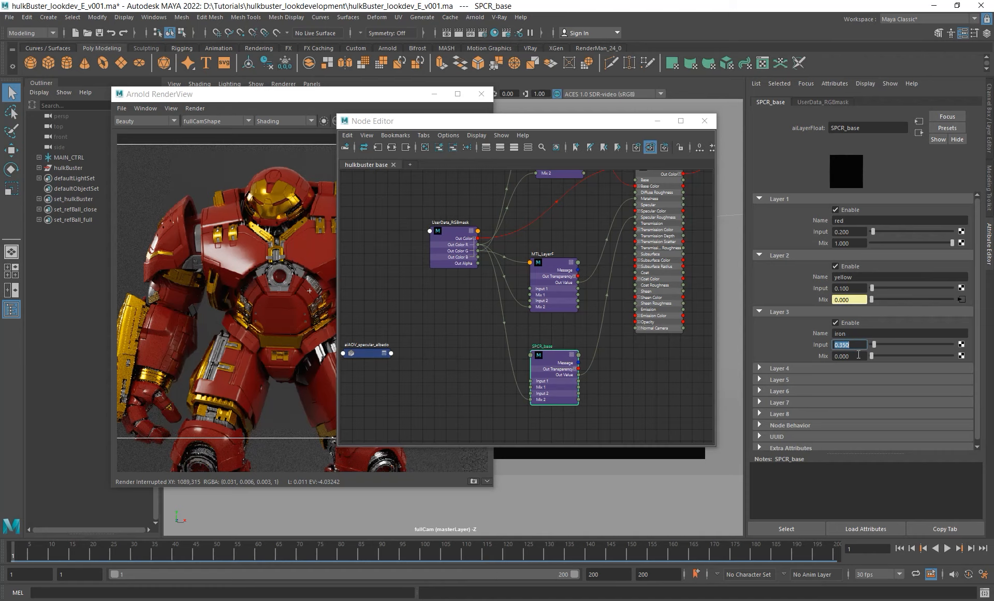
alt+middle_drag(523, 296, 525, 286)
drag(480, 246, 533, 346)
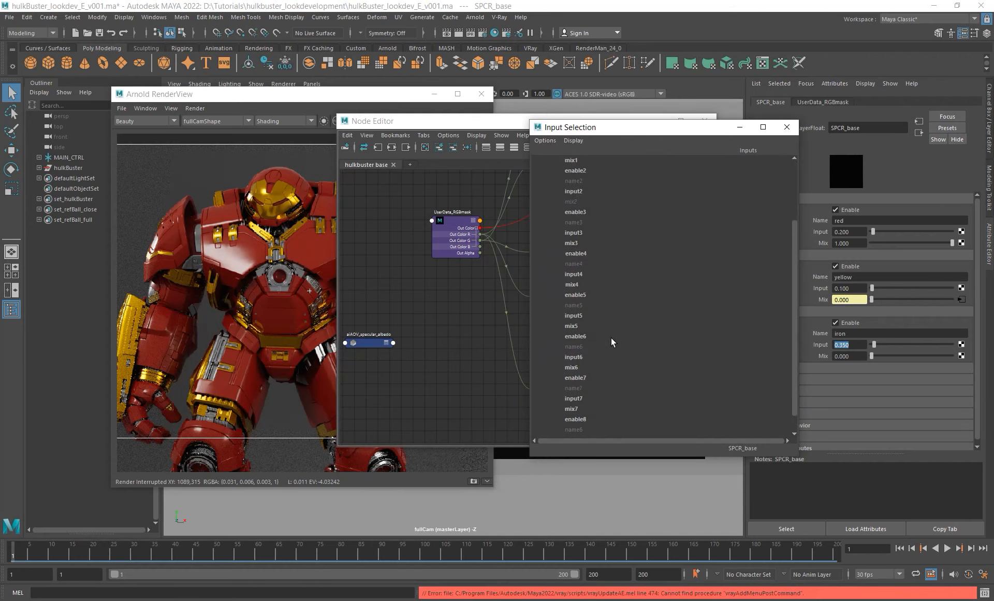
click(573, 243)
alt+middle_drag(615, 357, 589, 367)
Step: Restart the Arnold render and check a region around the helmet, then redraw the render region over the head, chest and arm
click(302, 94)
click(451, 121)
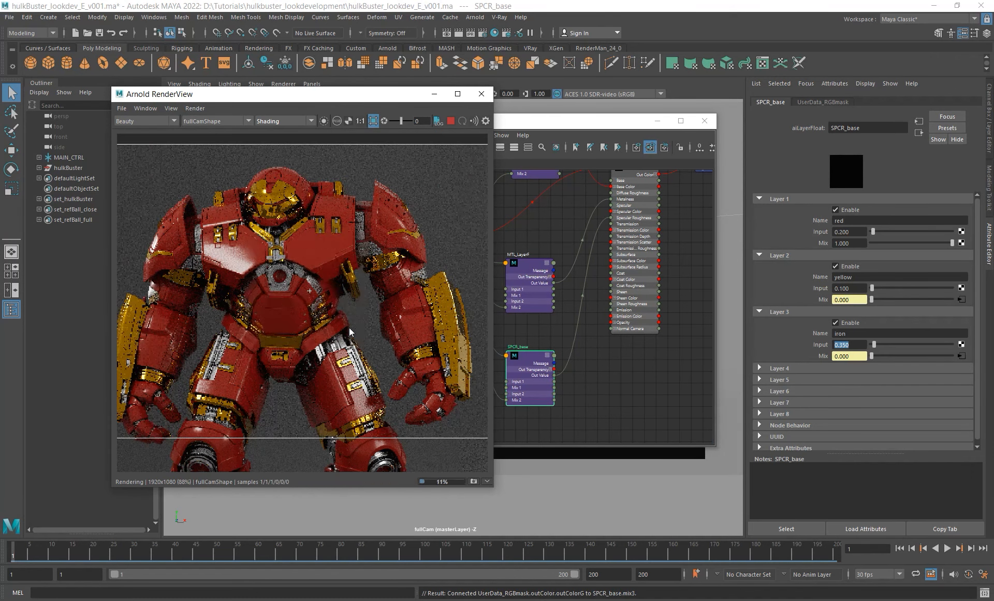
shift+drag(240, 169, 294, 209)
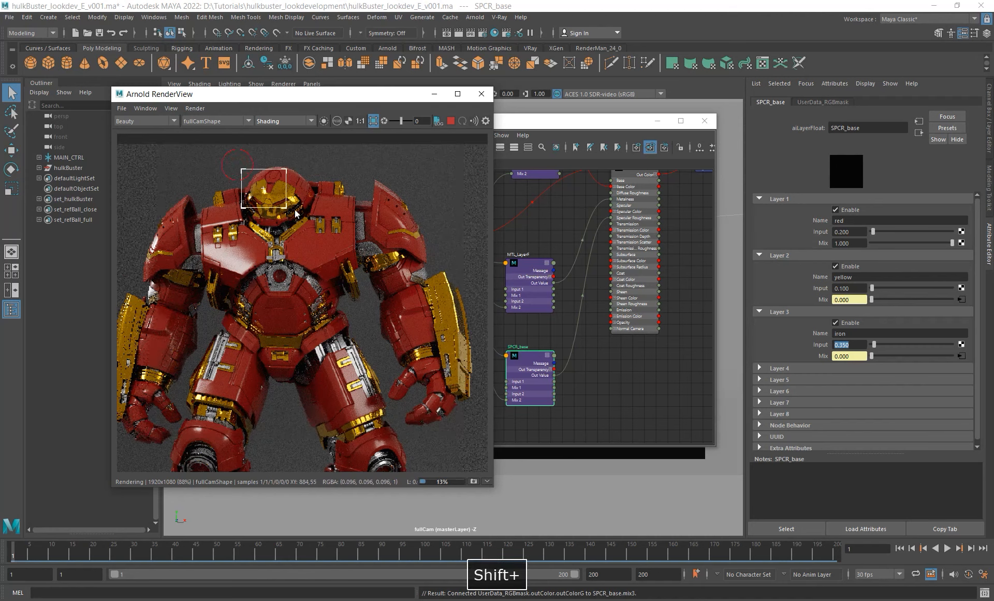
scroll(275, 202, up, 3)
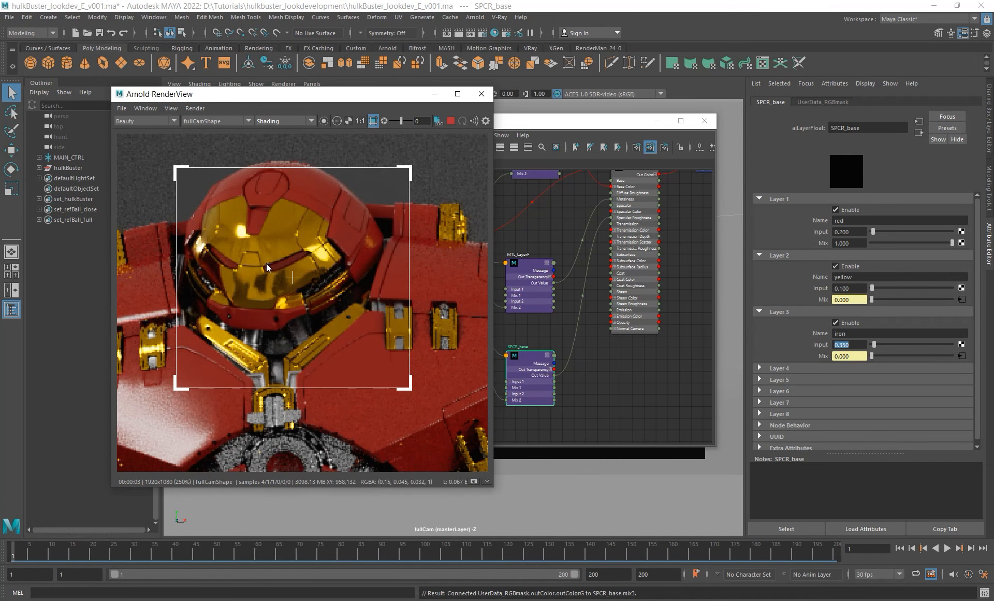
scroll(246, 240, down, 3)
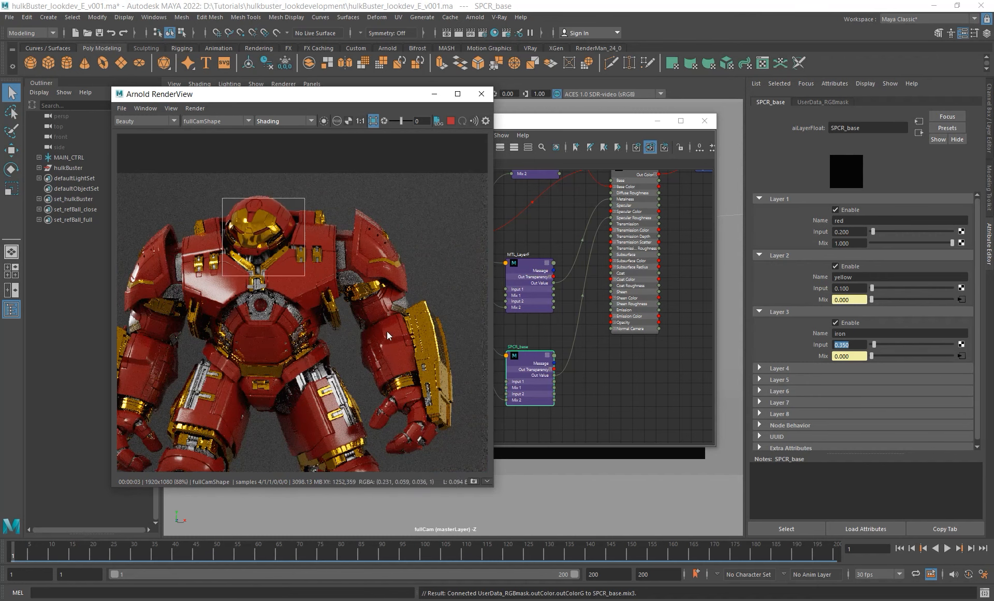
shift+drag(211, 187, 463, 380)
Step: Adjust the yellow layer's input colour in DIFF_Layer_RGB to hue 42 and value 0.767, with lower saturation
alt+middle_drag(657, 299, 677, 385)
click(561, 233)
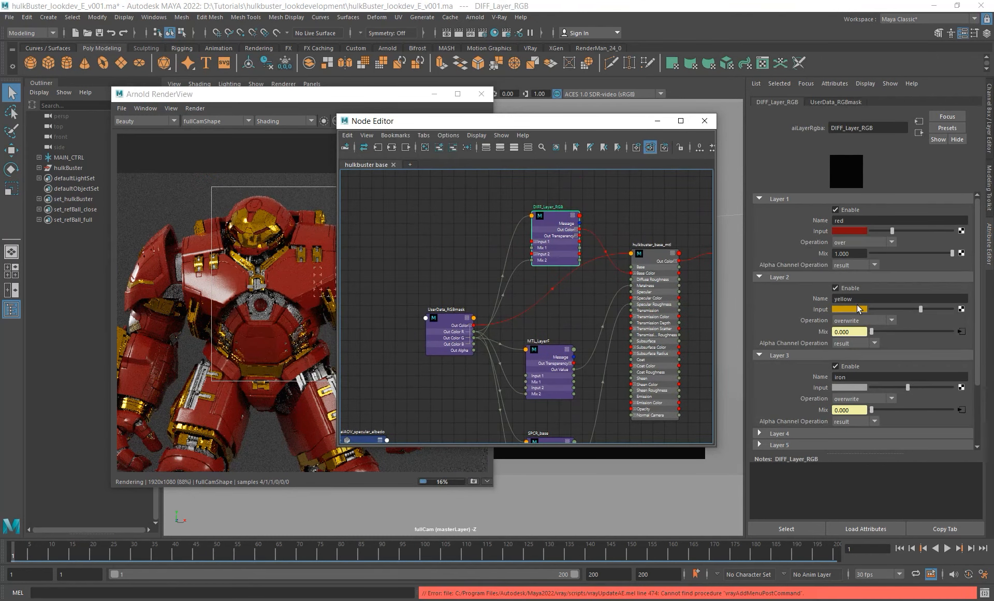
click(875, 376)
click(852, 309)
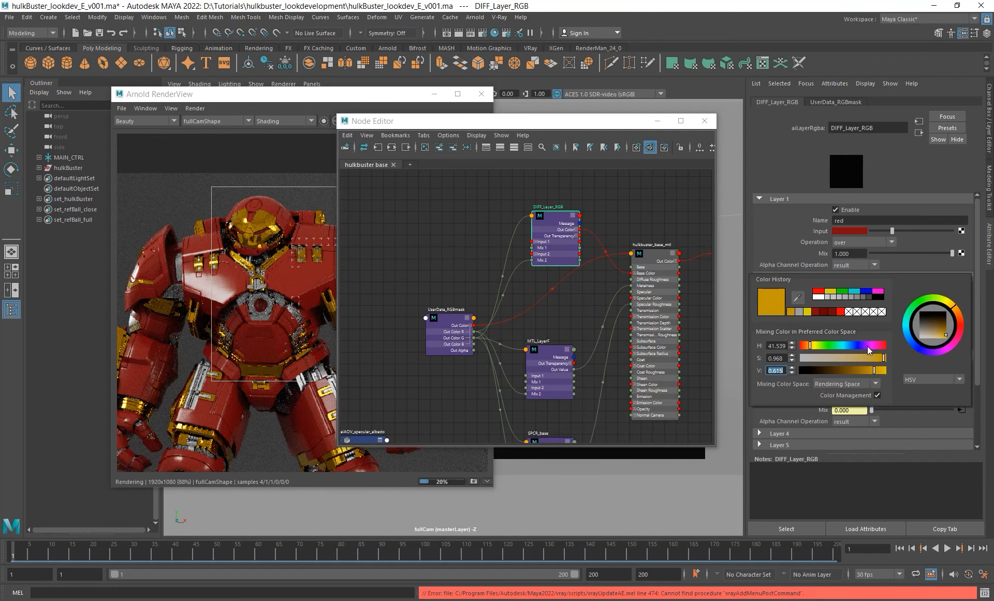
drag(881, 360, 880, 371)
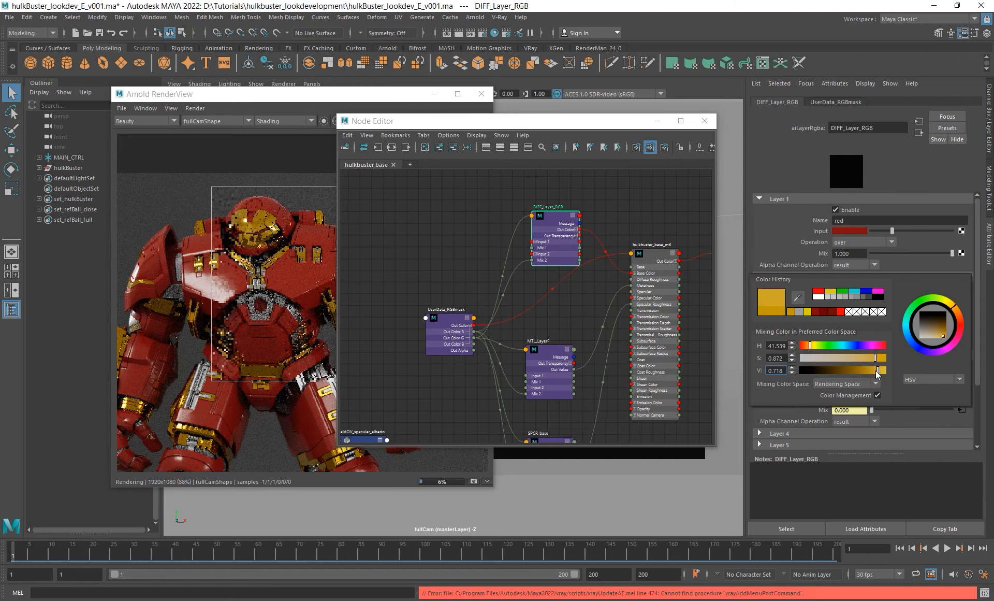
double_click(784, 346)
text(45)
key(Return)
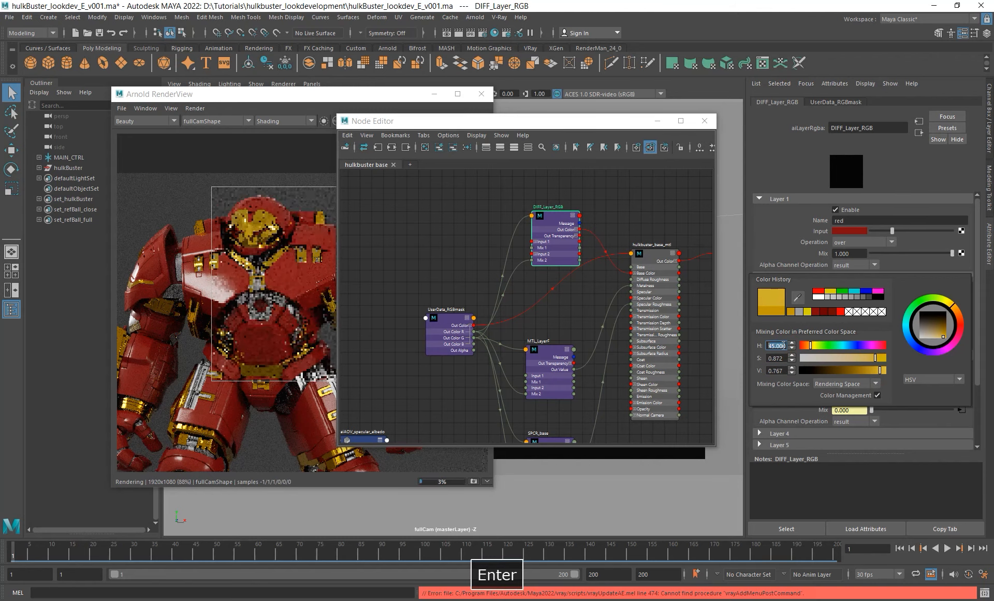
text(42)
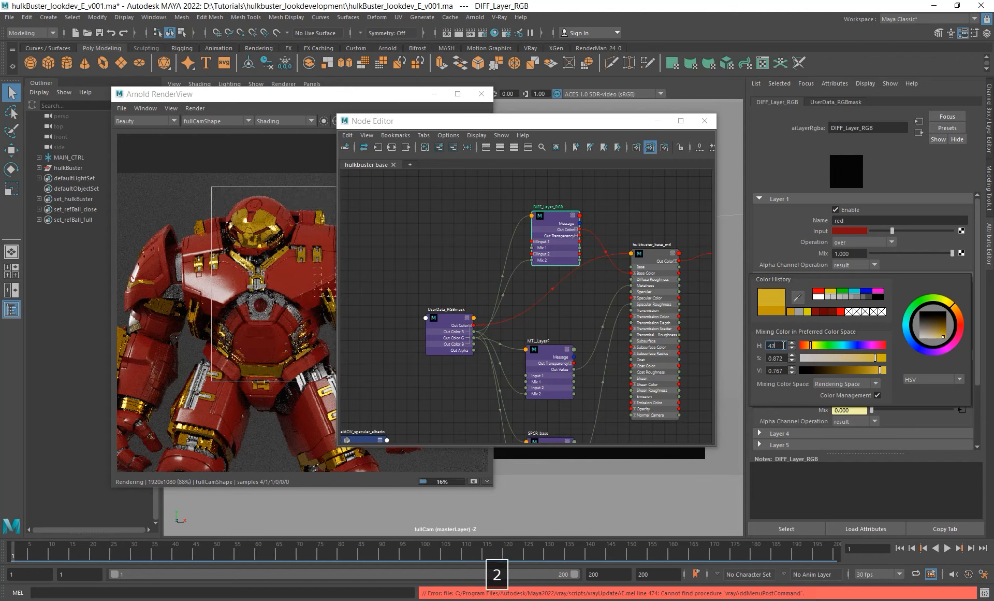
key(Return)
drag(874, 361, 872, 361)
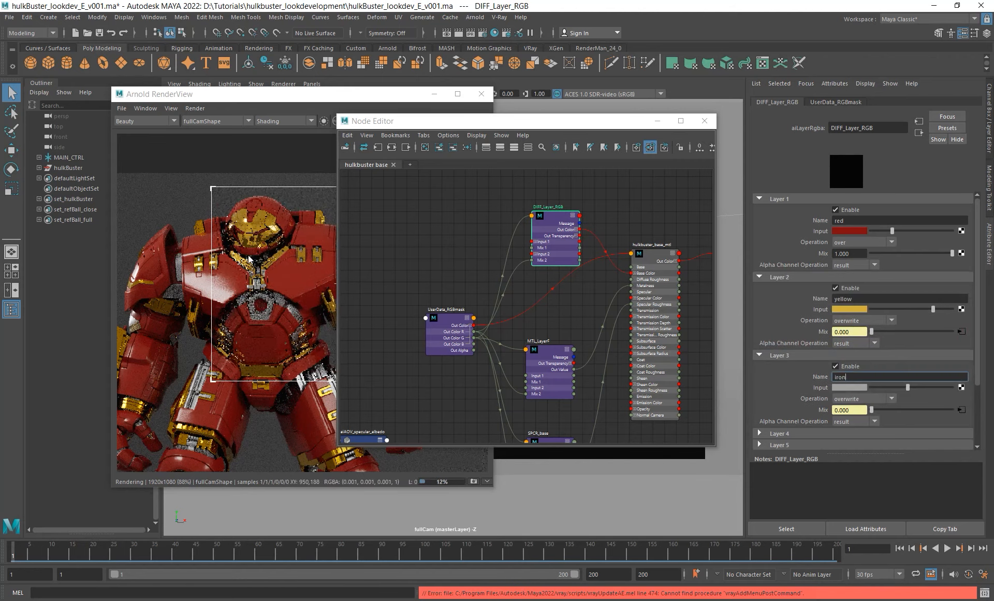
Step: Render a region over the arm, redraw it over the head and upper chest, and inspect the materials there up close
alt+middle_drag(307, 366, 323, 356)
mouse_move(357, 253)
shift+mouse_down()
mouse_move(484, 442)
mouse_move(473, 428)
shift+mouse_up()
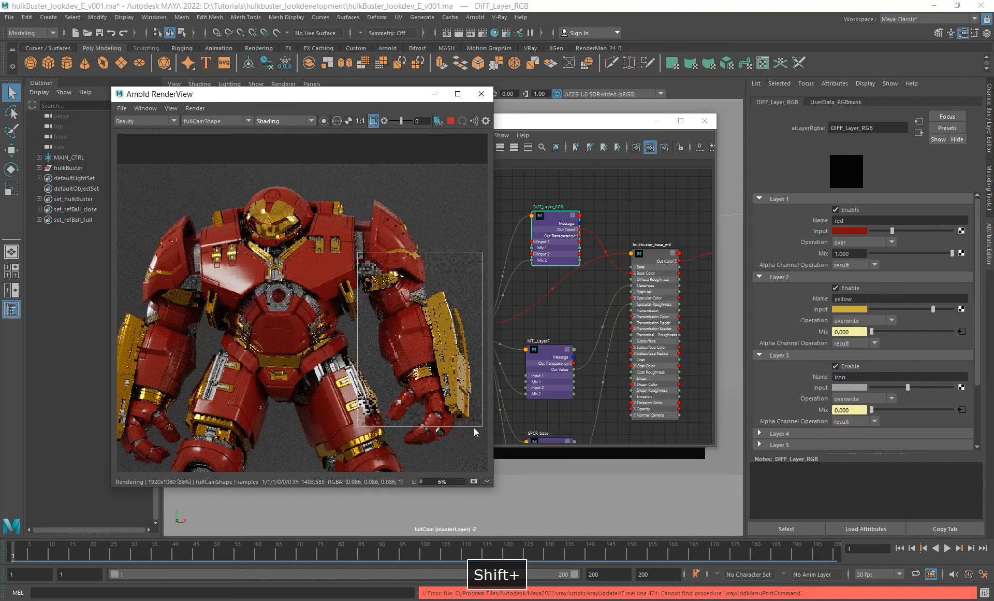
alt+middle_drag(352, 358, 370, 360)
mouse_move(244, 182)
shift+mouse_down()
mouse_move(443, 331)
mouse_move(438, 301)
shift+mouse_up()
scroll(322, 238, up, 1)
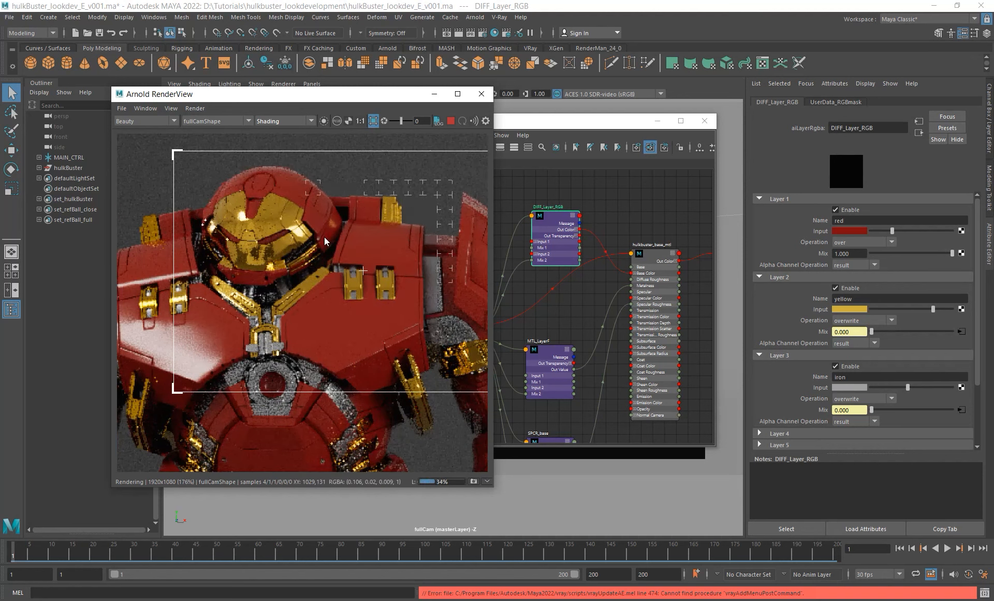
scroll(322, 260, down, 1)
alt+middle_drag(323, 260, 317, 266)
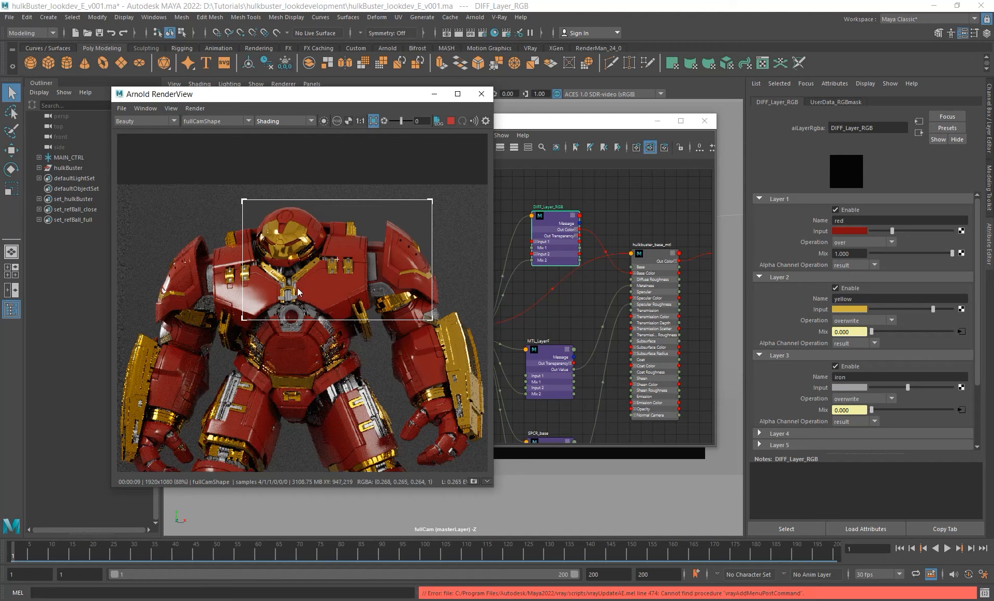
scroll(353, 295, up, 1)
alt+middle_drag(301, 288, 359, 266)
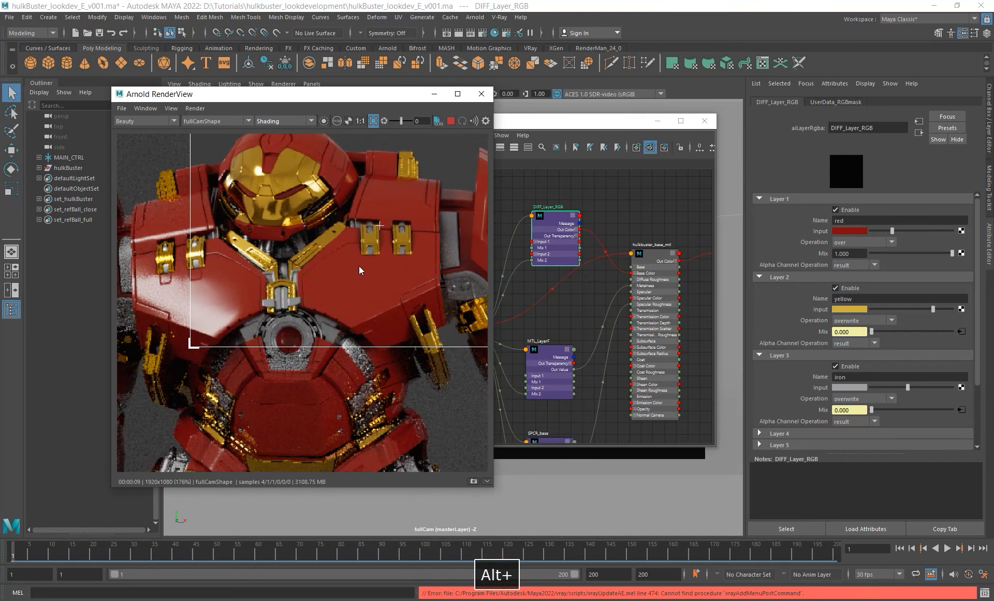
Step: Enlarge the render region to cover the Hulkbuster from head to knees and shift the render window away from the node graph
scroll(359, 265, down, 4)
shift+drag(228, 169, 489, 444)
middle_drag(337, 282, 294, 283)
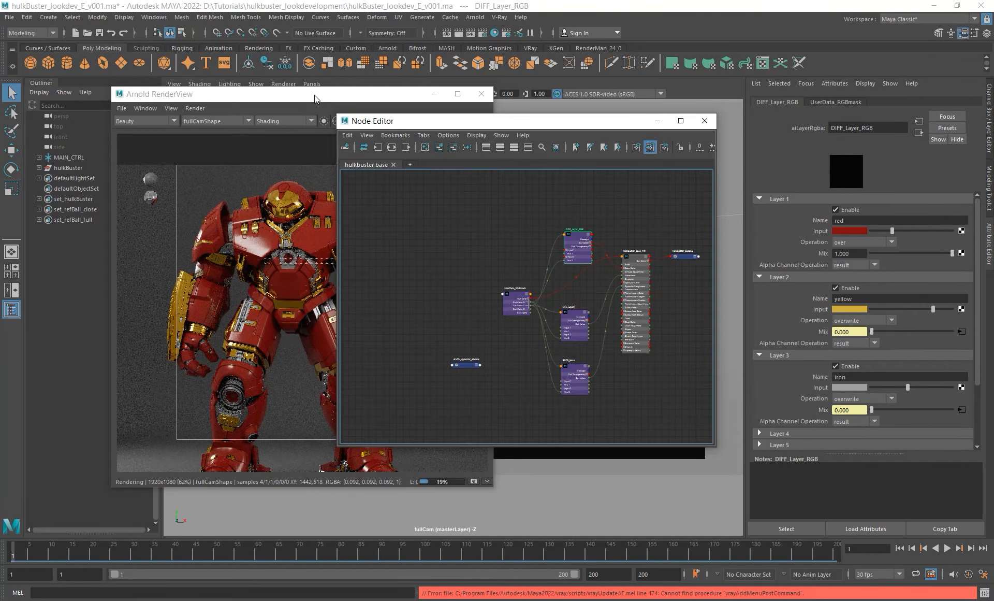
drag(316, 97, 270, 102)
Step: Examine the red, yellow and iron surfaces in the updated render, from the full body to the chest and shoulder
alt+scroll(282, 315, up, 2)
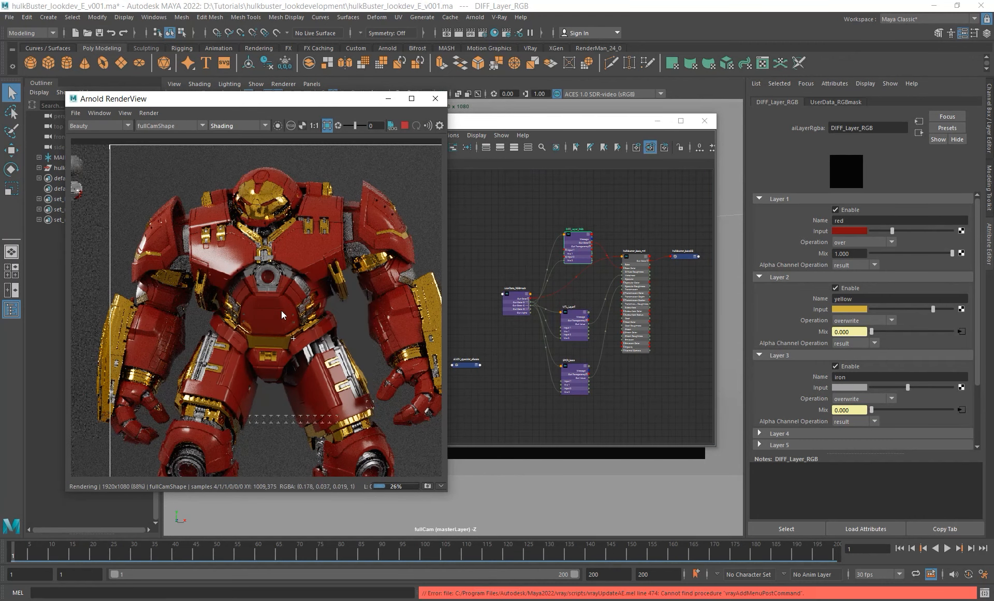
alt+scroll(282, 314, down, 3)
alt+scroll(246, 280, up, 3)
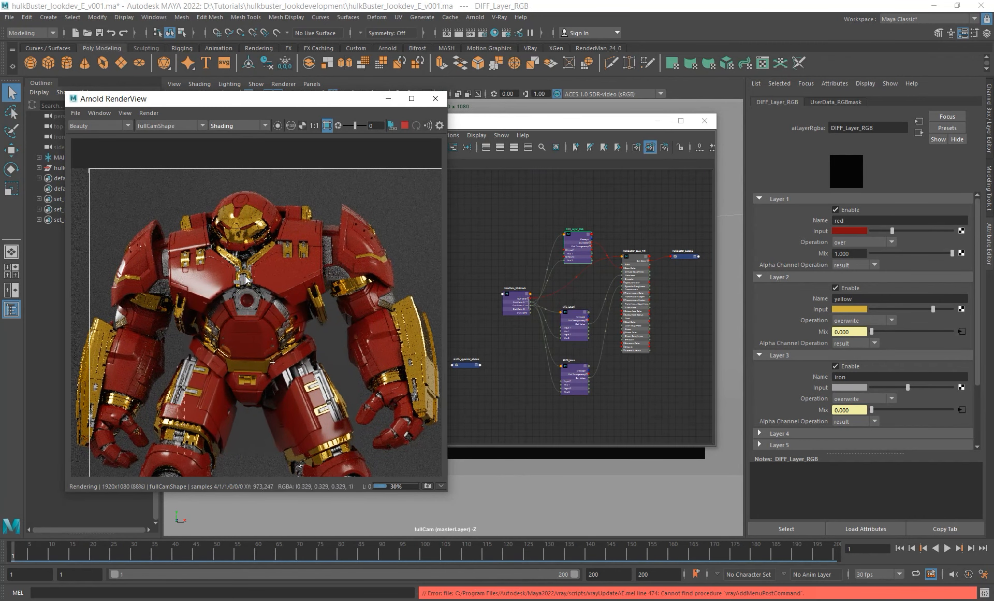
alt+middle_drag(245, 276, 260, 285)
alt+right_drag(263, 293, 272, 300)
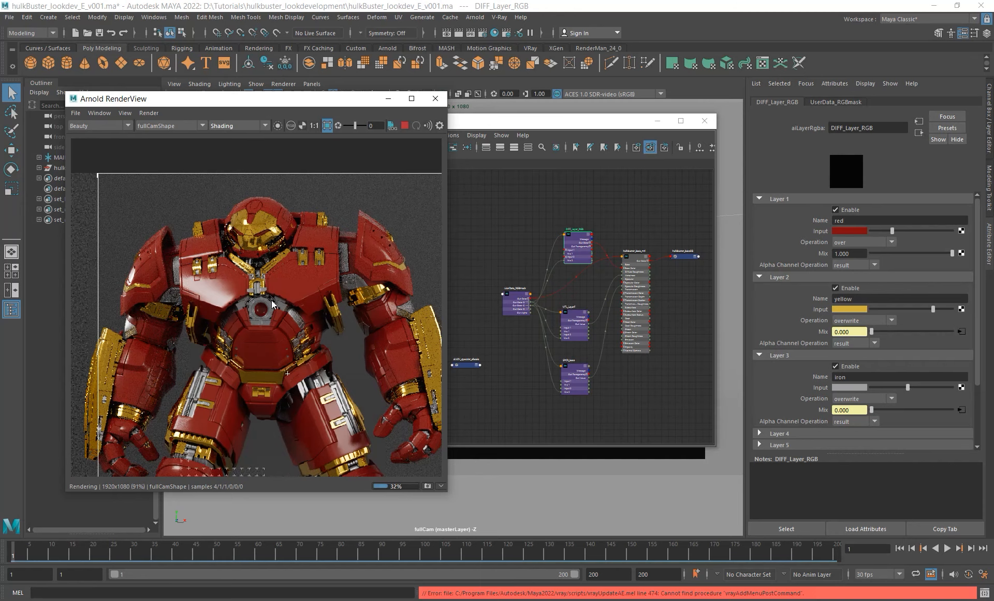
scroll(225, 291, up, 3)
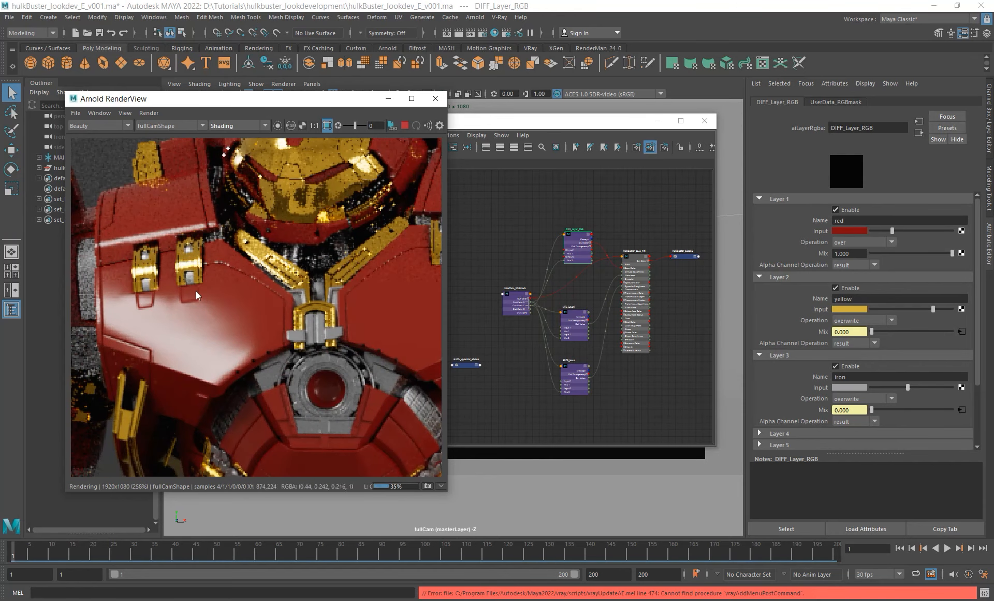